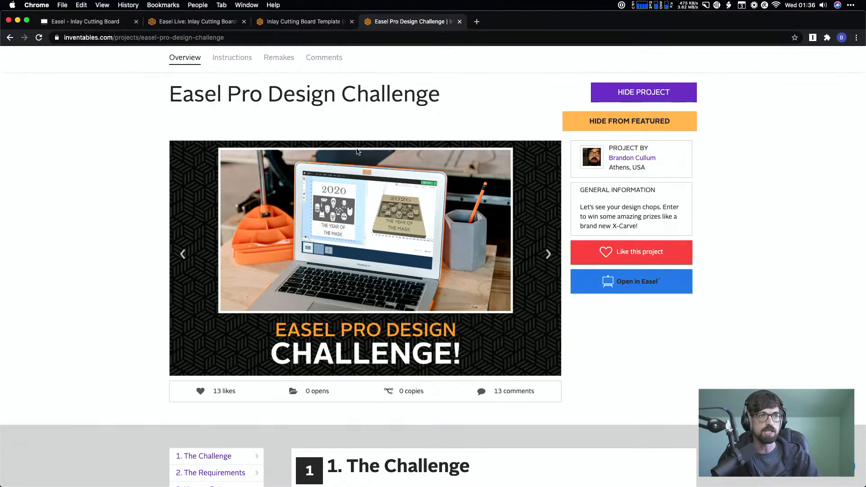
# Step: Look through the Easel Pro Design Challenge page, covering the instructions, rewards, comments and the gallery of remakes
pyautogui.scroll(-3, 356, 151)
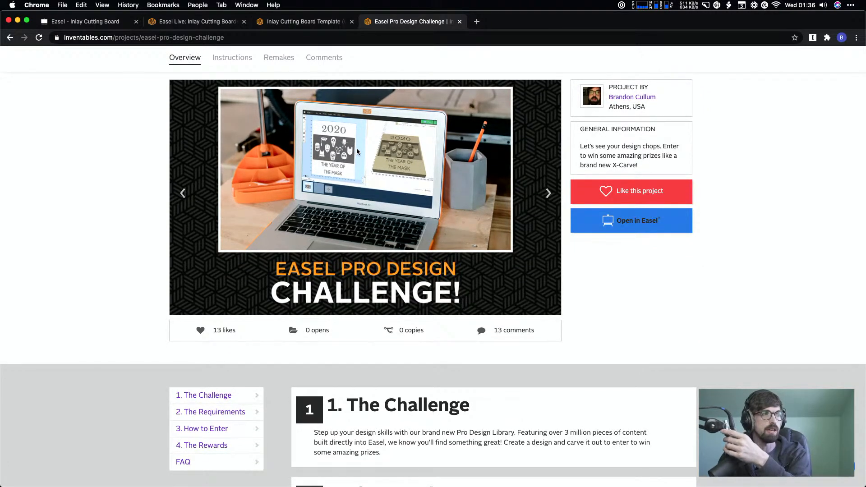
pyautogui.scroll(-15, 356, 148)
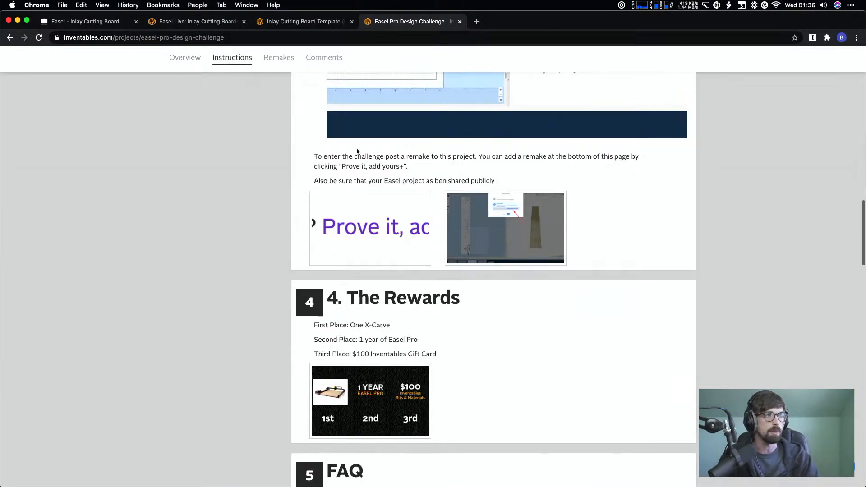
pyautogui.scroll(15, 356, 148)
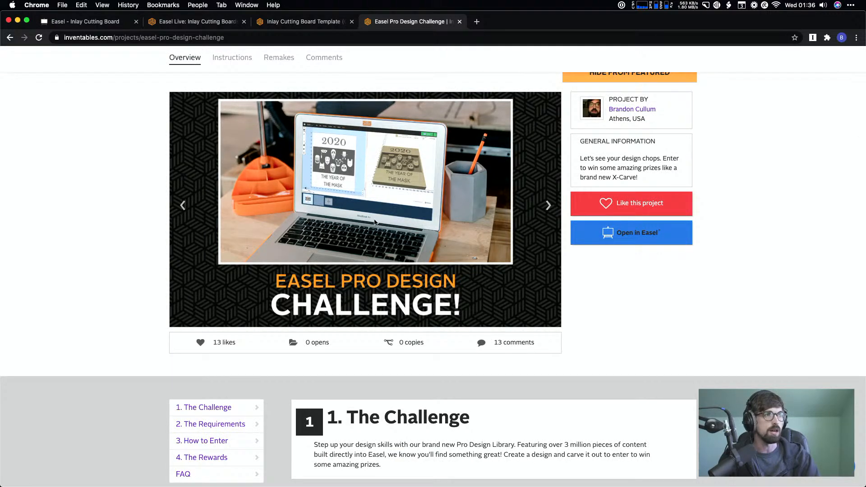
pyautogui.scroll(-1, 375, 222)
pyautogui.scroll(-1, 375, 223)
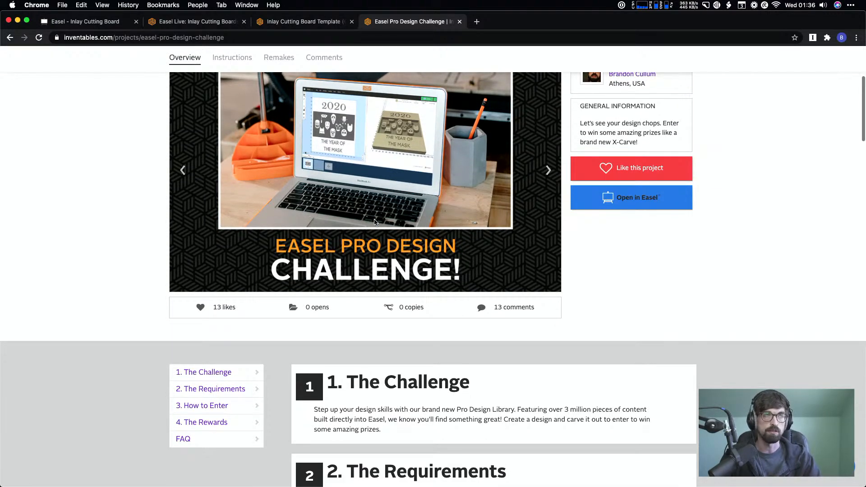
pyautogui.scroll(-20, 374, 222)
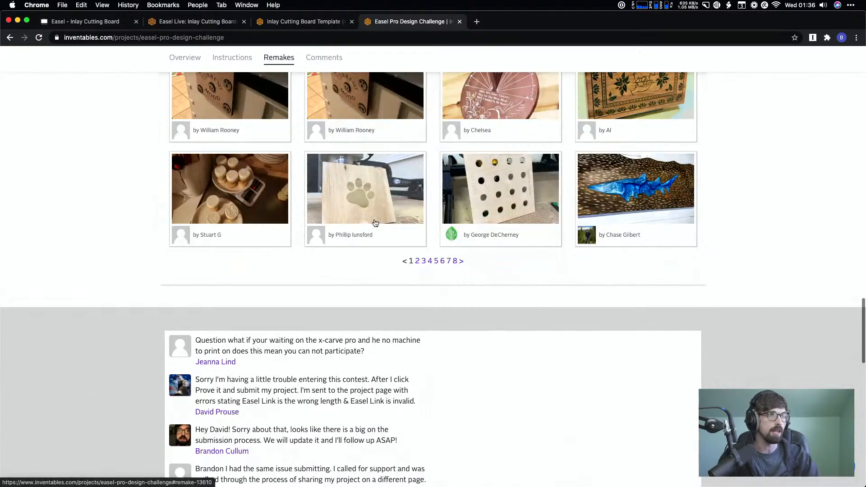
pyautogui.scroll(-1, 468, 199)
pyautogui.scroll(3, 478, 218)
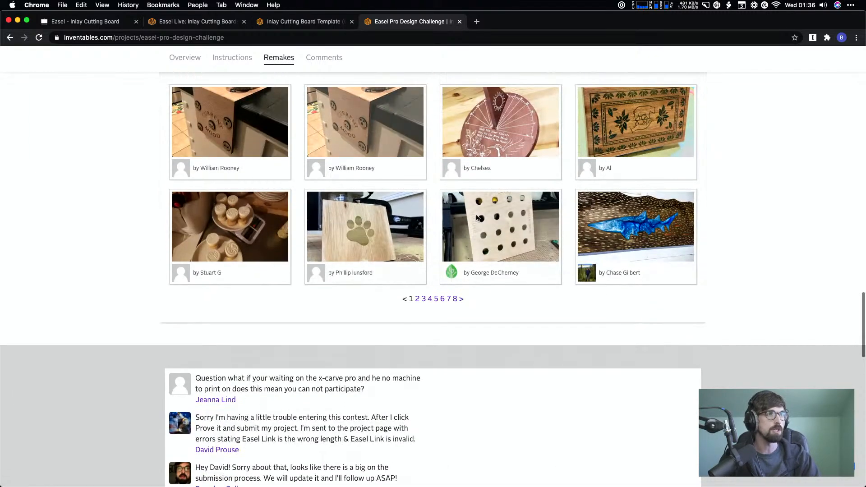
pyautogui.scroll(3, 478, 219)
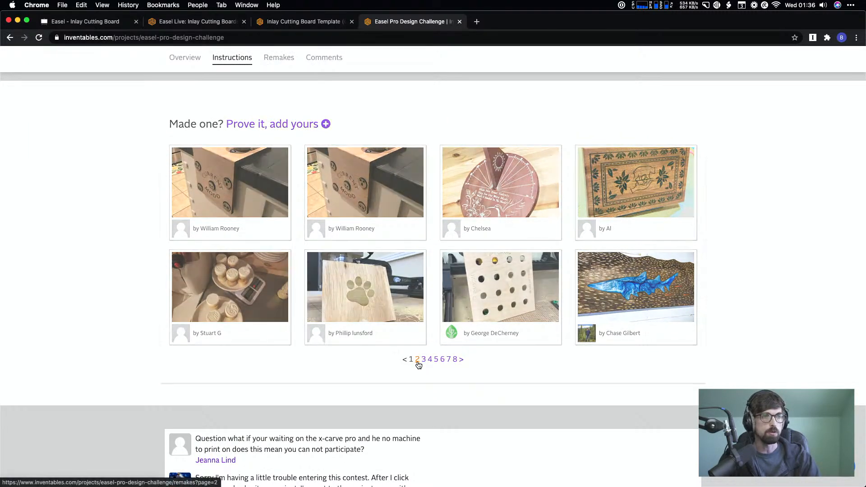
# Step: Browse pages 2, 3, 4 and 6 of the challenge's remakes gallery
pyautogui.click(418, 361)
pyautogui.click(425, 361)
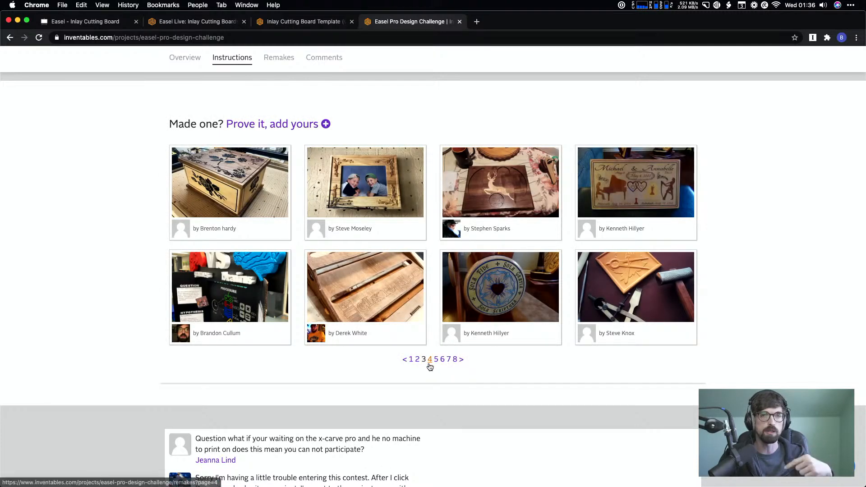
pyautogui.click(430, 361)
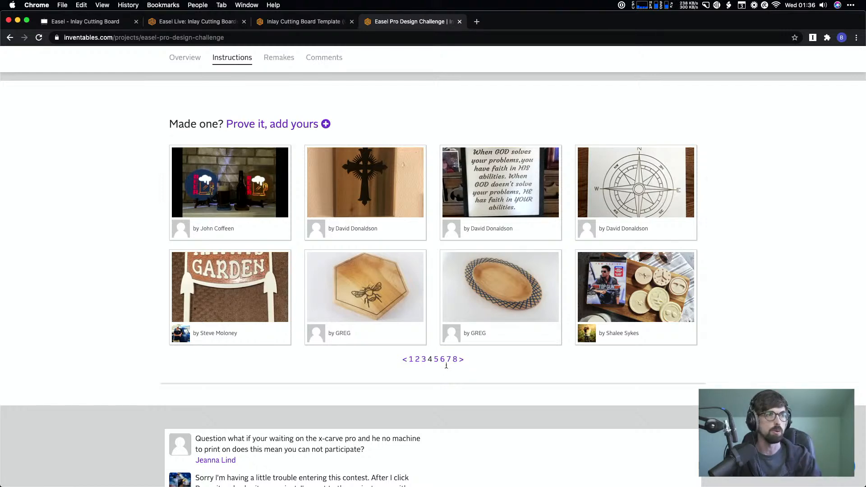
pyautogui.click(443, 360)
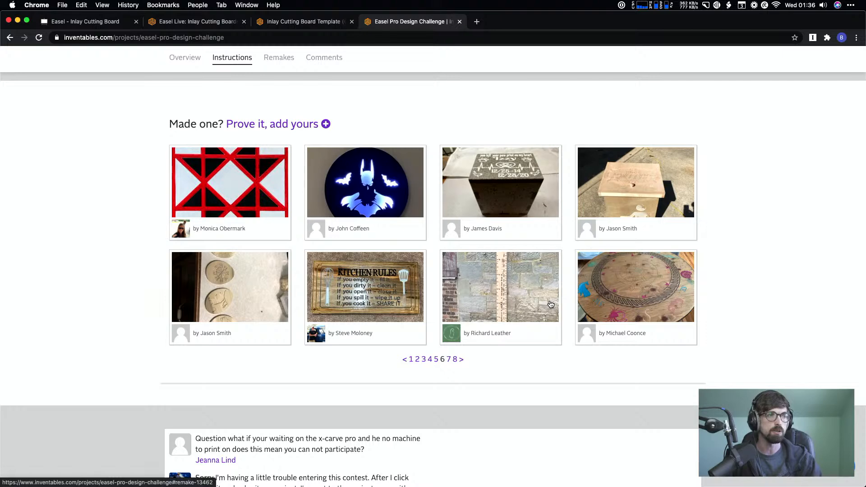
# Step: Open the ruler remake "When I grow up." from the gallery and review its project page
pyautogui.click(500, 300)
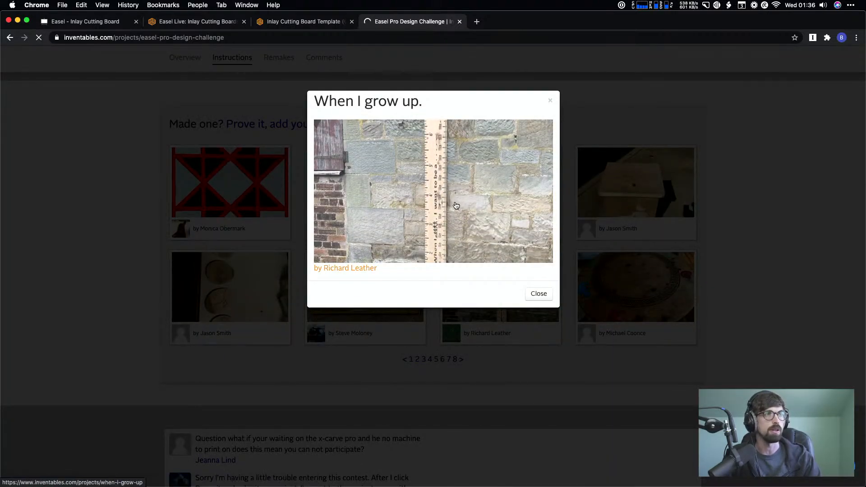
pyautogui.click(456, 205)
pyautogui.scroll(-5, 520, 218)
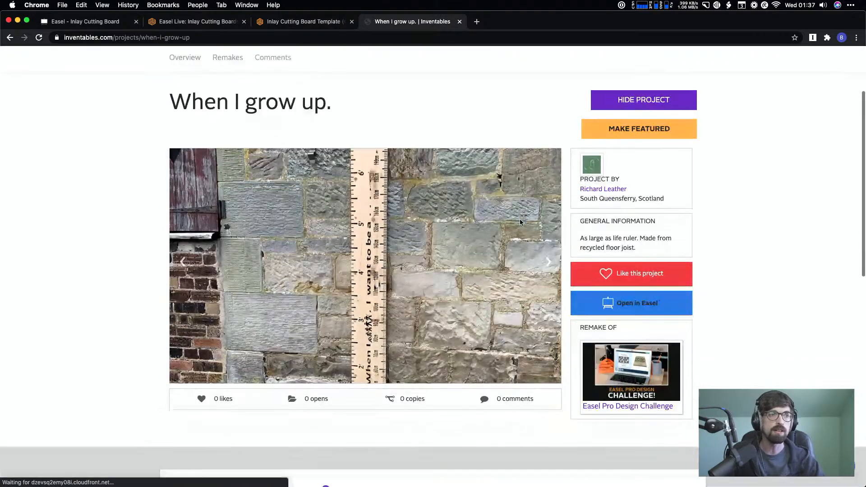
pyautogui.scroll(4, 520, 221)
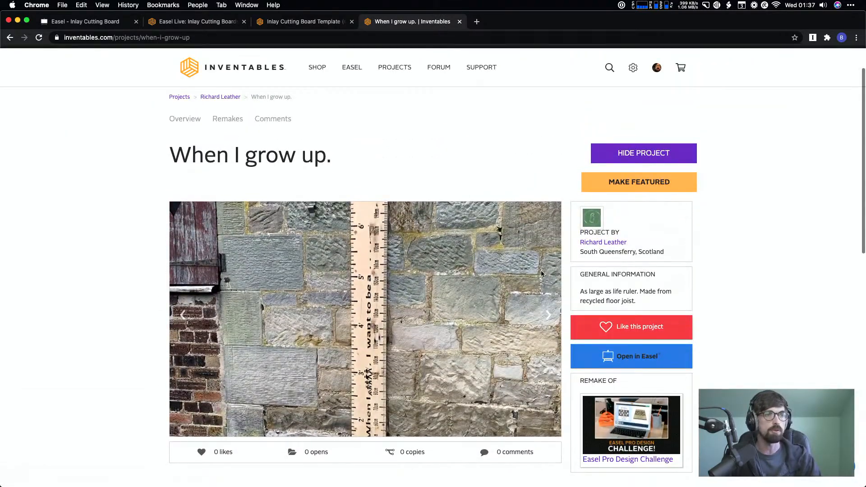
pyautogui.scroll(-1, 541, 271)
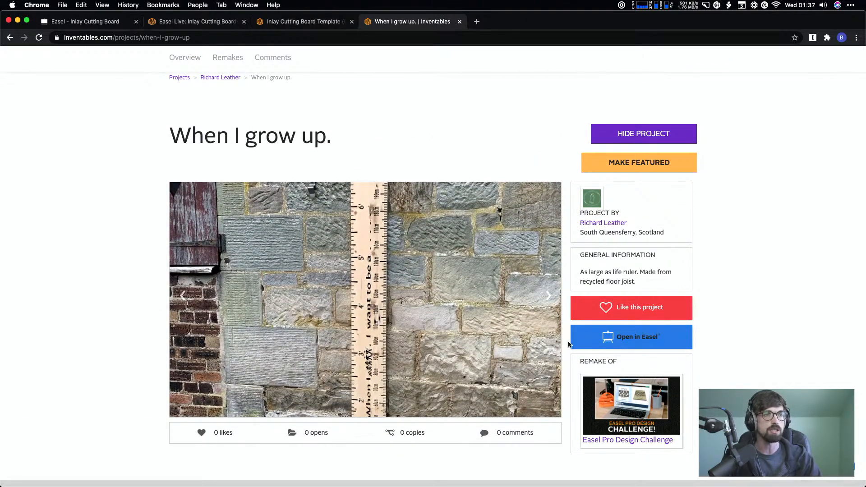
# Step: Try to open the ruler project in Easel, then go back to the Easel Pro Design Challenge page
pyautogui.click(641, 340)
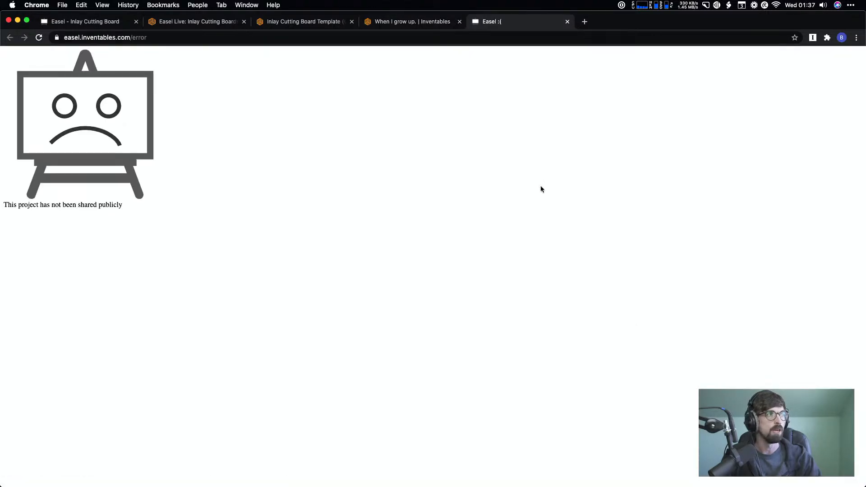
pyautogui.click(568, 21)
pyautogui.hscroll(-5, 464, 116)
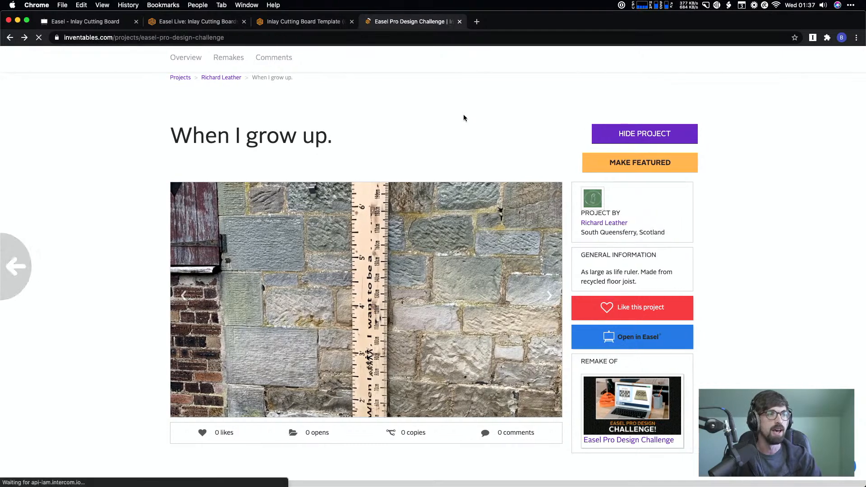
pyautogui.scroll(7, 471, 171)
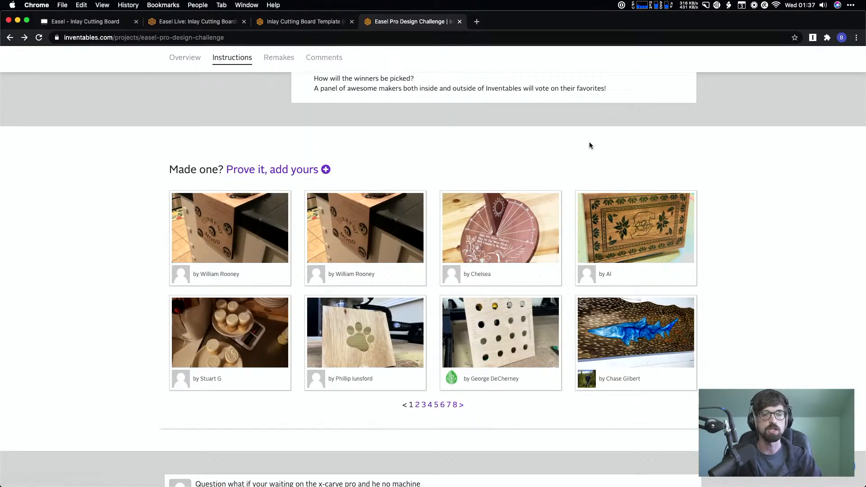
pyautogui.scroll(15, 589, 146)
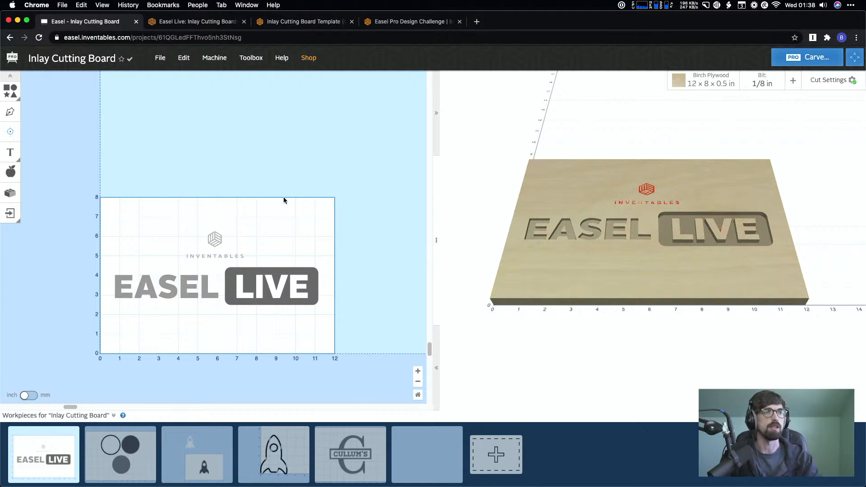
# Step: Search Google Images for "inlay cutting board" in a new browser tab
pyautogui.scroll(-3, 325, 178)
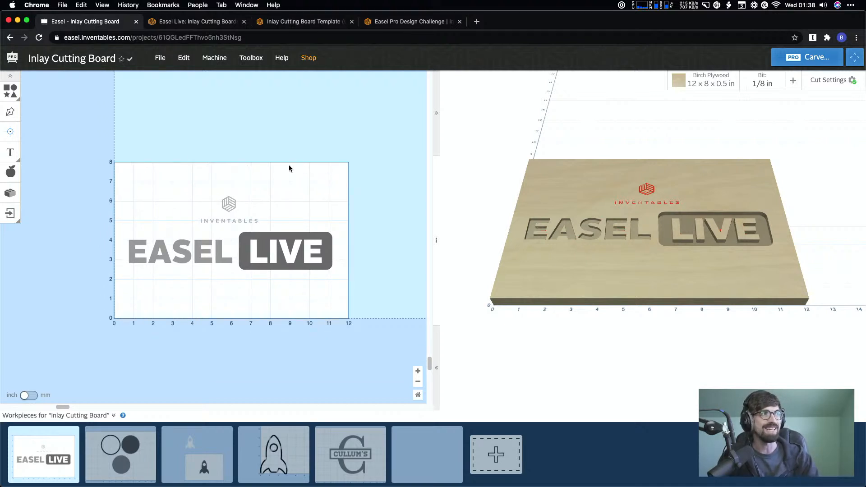
pyautogui.click(476, 22)
pyautogui.write('inlay cut')
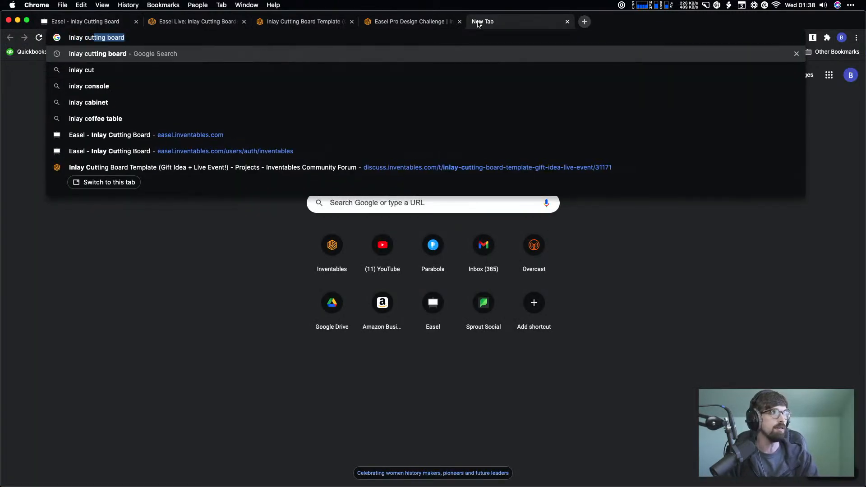
pyautogui.write('ting board')
pyautogui.press('Return')
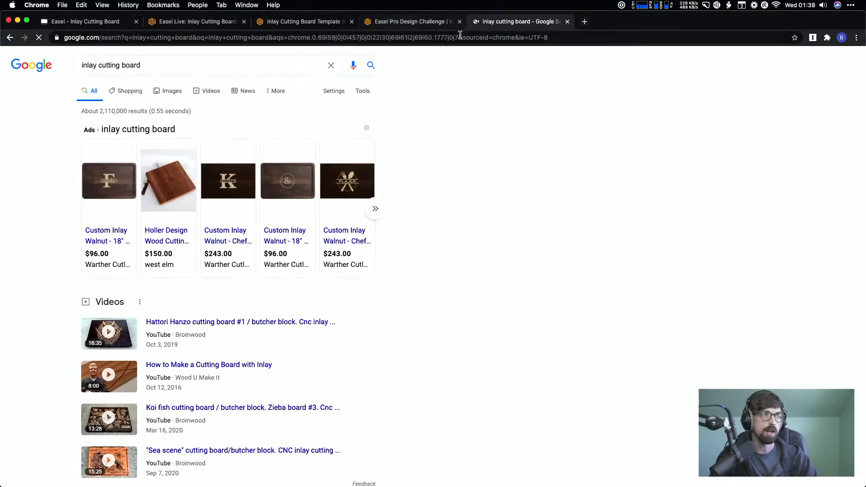
pyautogui.click(167, 93)
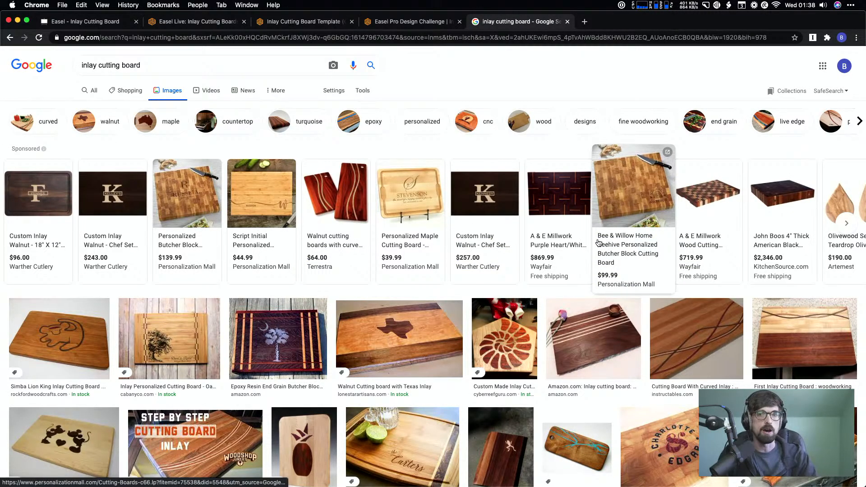
# Step: Browse the image results and preview the walnut cutting board with the Texas inlay
pyautogui.scroll(-3, 455, 246)
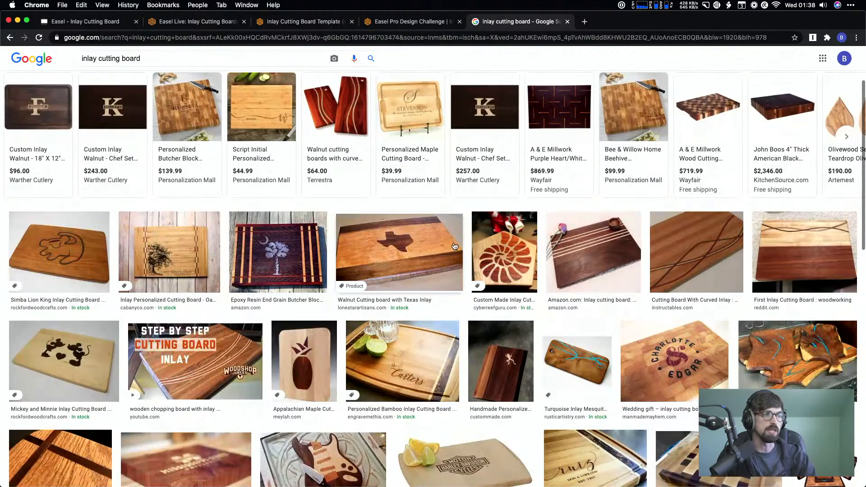
pyautogui.scroll(-2, 292, 289)
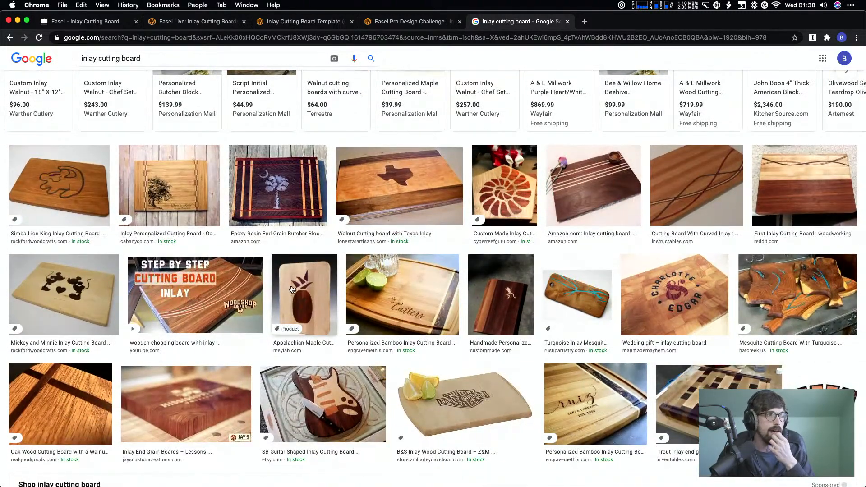
pyautogui.scroll(-1, 292, 289)
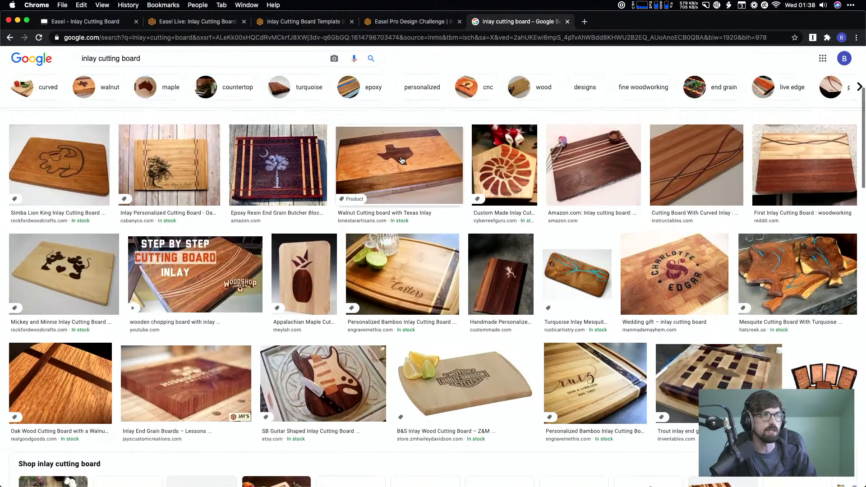
pyautogui.click(400, 160)
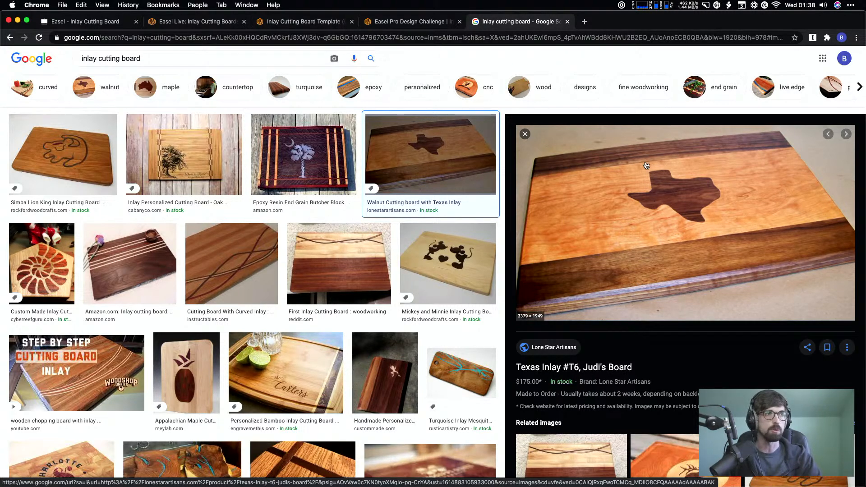
# Step: Look over more results and preview the epoxy resin end grain butcher block with the palm tree and moon
pyautogui.scroll(-3, 647, 166)
pyautogui.scroll(-2, 291, 343)
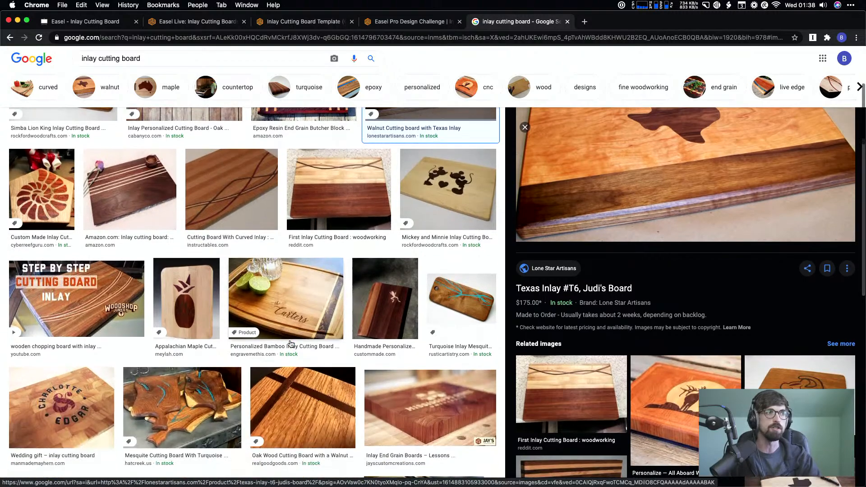
pyautogui.scroll(4, 290, 340)
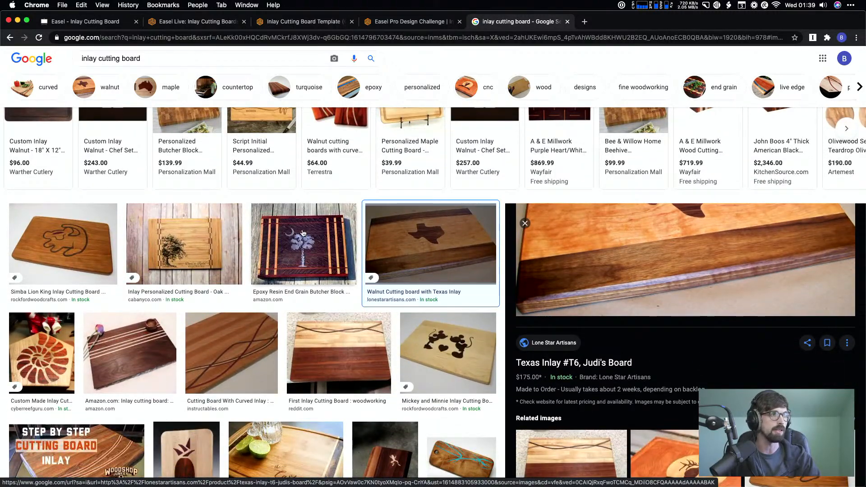
pyautogui.click(303, 234)
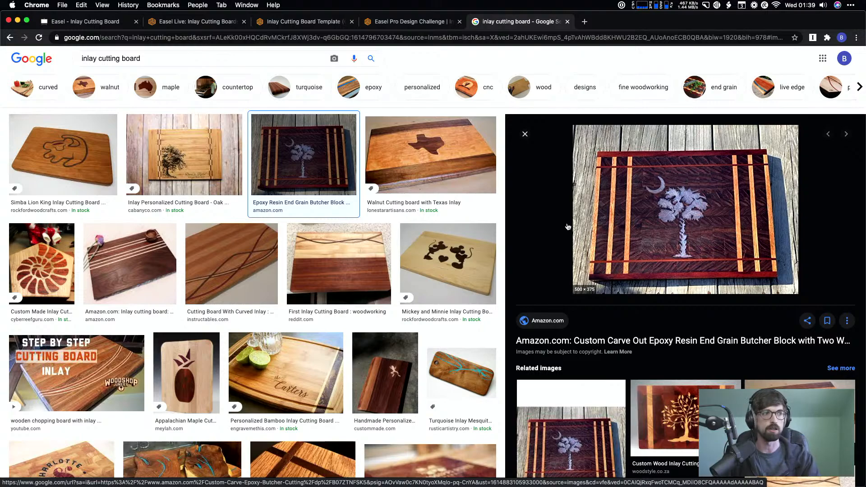
# Step: Browse further down the results and preview the SB guitar shaped inlay cutting board from Etsy
pyautogui.scroll(-4, 356, 270)
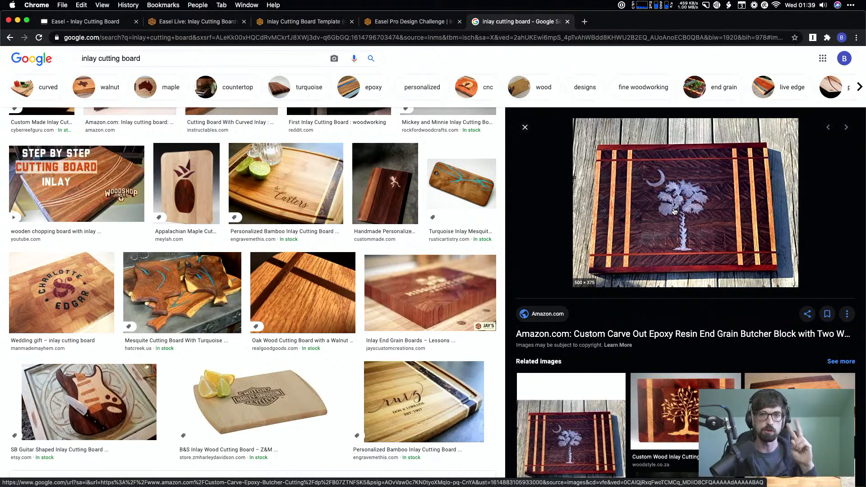
pyautogui.scroll(-2, 271, 271)
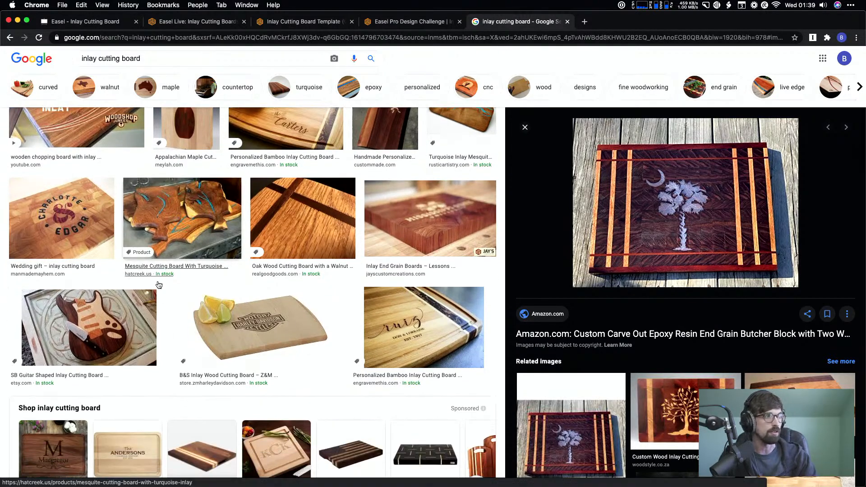
pyautogui.click(86, 325)
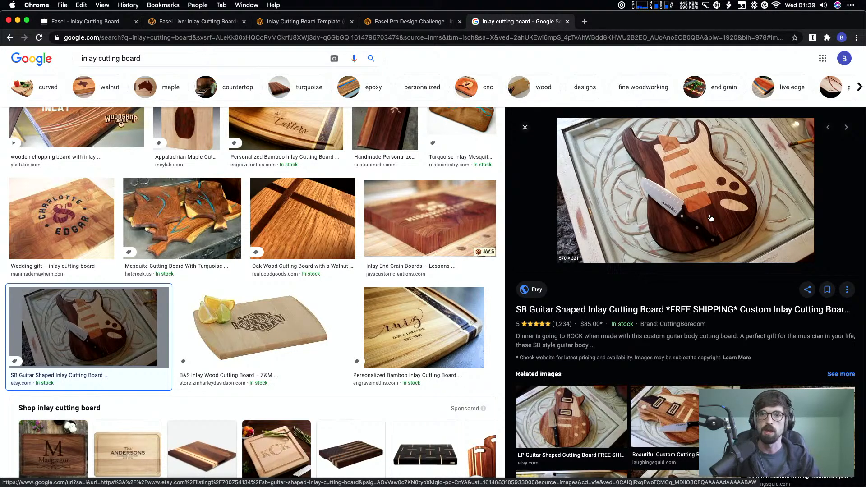
# Step: Switch back to the Inlay Cutting Board project in Easel and highlight its web address
pyautogui.click(105, 23)
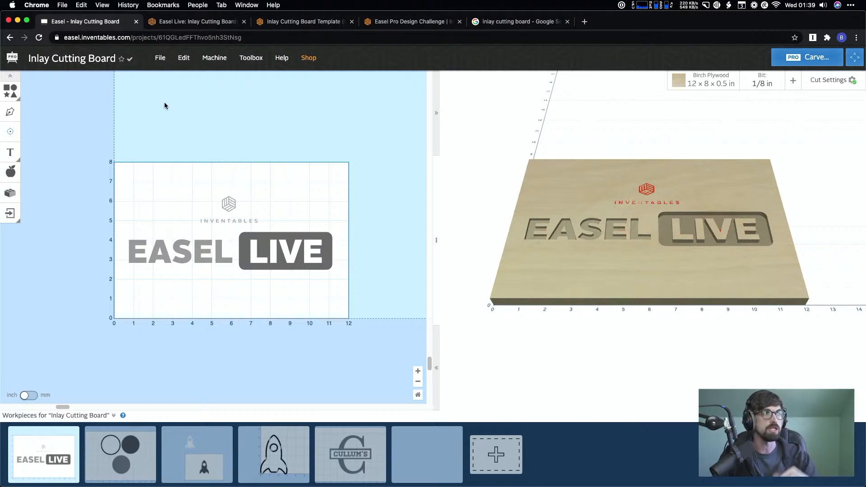
pyautogui.moveTo(78, 38); pyautogui.dragTo(230, 38)
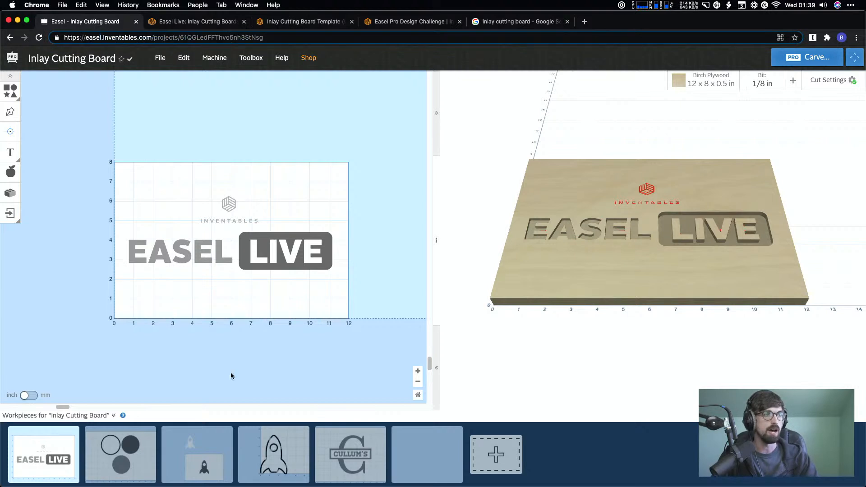
pyautogui.click(233, 131)
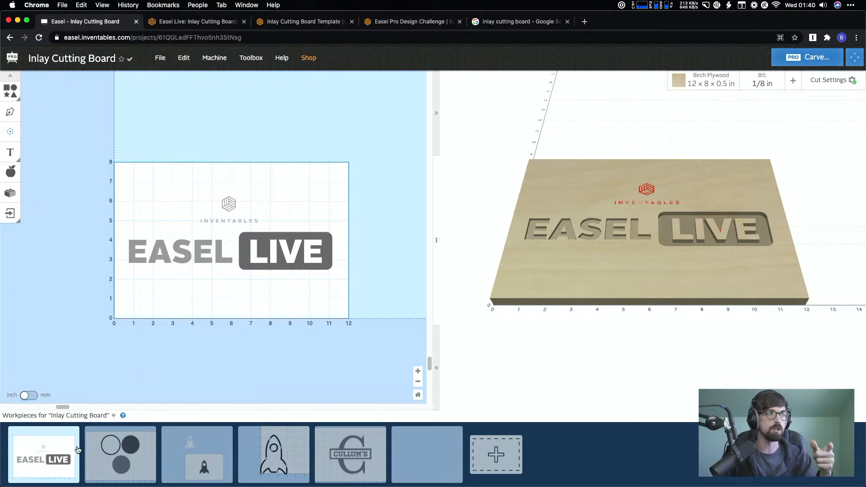
# Step: Inspect the EASEL LIVE workpiece and its 3D carving preview from a more overhead angle
pyautogui.click(286, 219)
pyautogui.click(234, 174)
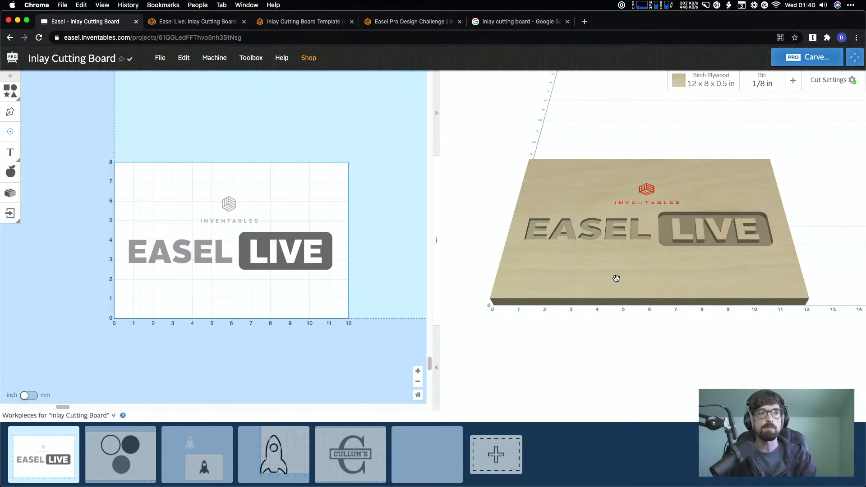
pyautogui.moveTo(620, 187); pyautogui.dragTo(615, 265)
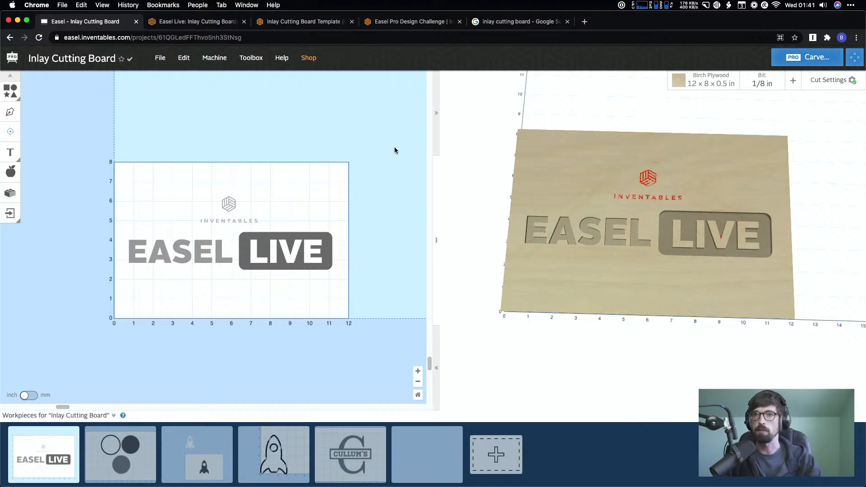
pyautogui.scroll(-2, 302, 169)
pyautogui.hscroll(-1, 302, 170)
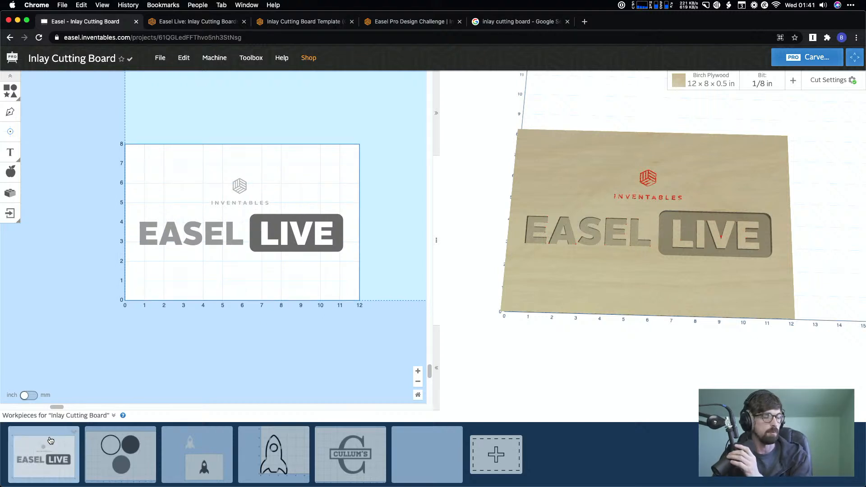
# Step: Switch to the workpiece with the three circles and centre its layout in the design area
pyautogui.click(108, 453)
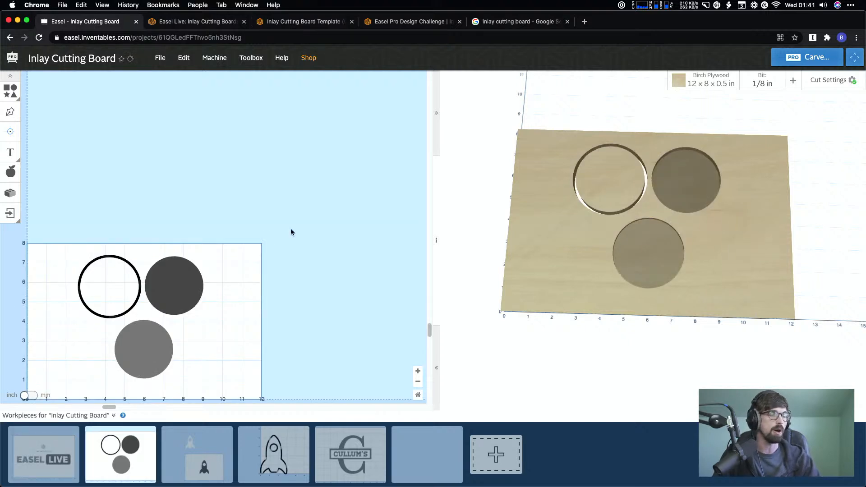
pyautogui.scroll(-3, 291, 232)
pyautogui.hscroll(-3, 292, 233)
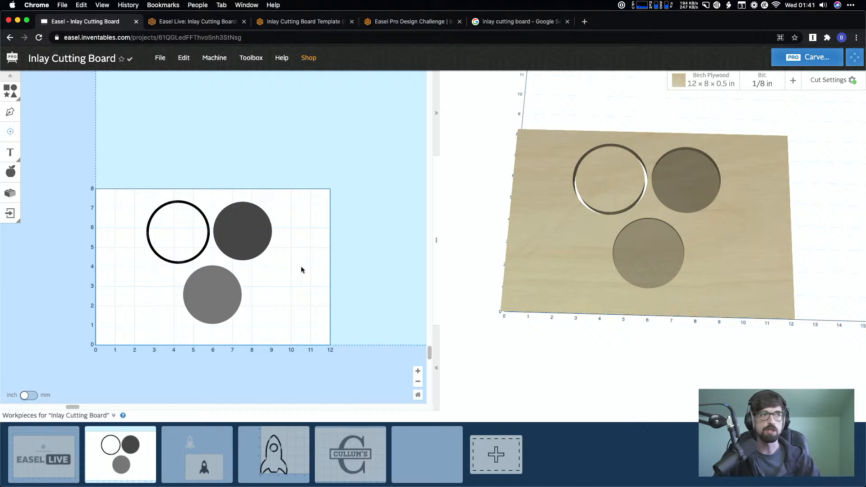
# Step: Browse the App Library from the Inlay Generator down through its generators, tools and utilities, and close it
pyautogui.click(9, 193)
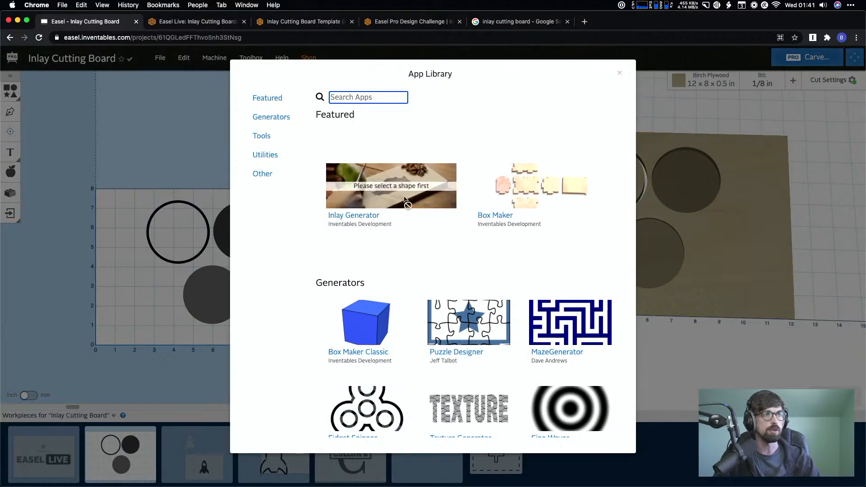
pyautogui.scroll(-10, 405, 199)
pyautogui.scroll(-5, 404, 196)
pyautogui.scroll(20, 405, 195)
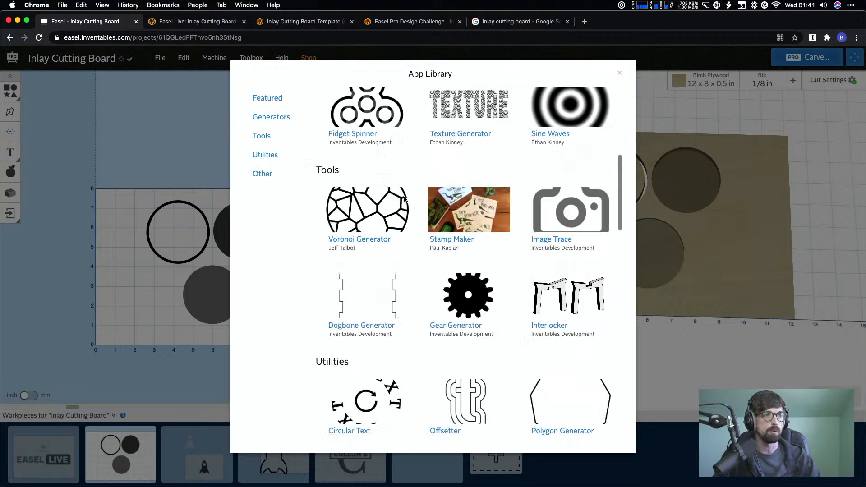
pyautogui.click(181, 118)
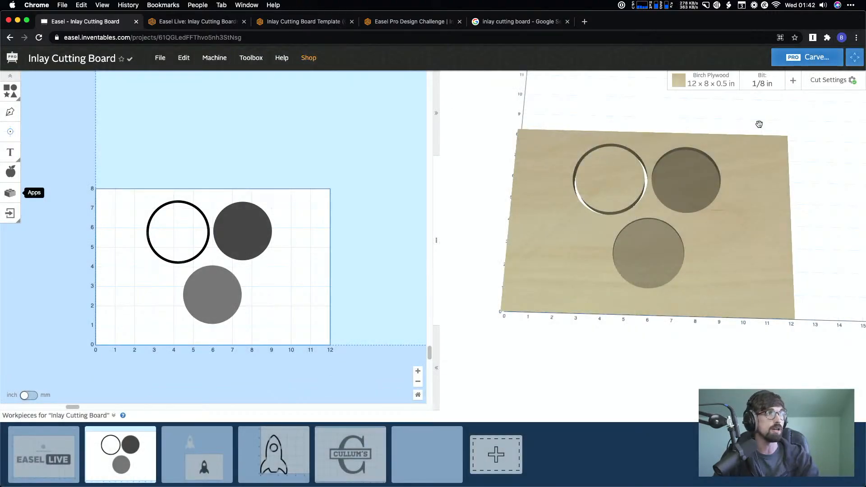
# Step: Review the project's sharing settings, including the "Shared with link" address, and leave without saving
pyautogui.click(160, 59)
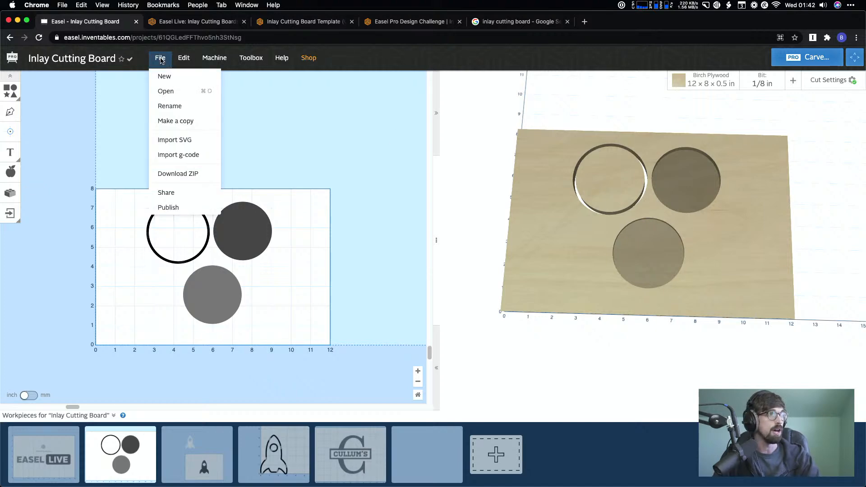
pyautogui.click(167, 192)
pyautogui.click(409, 191)
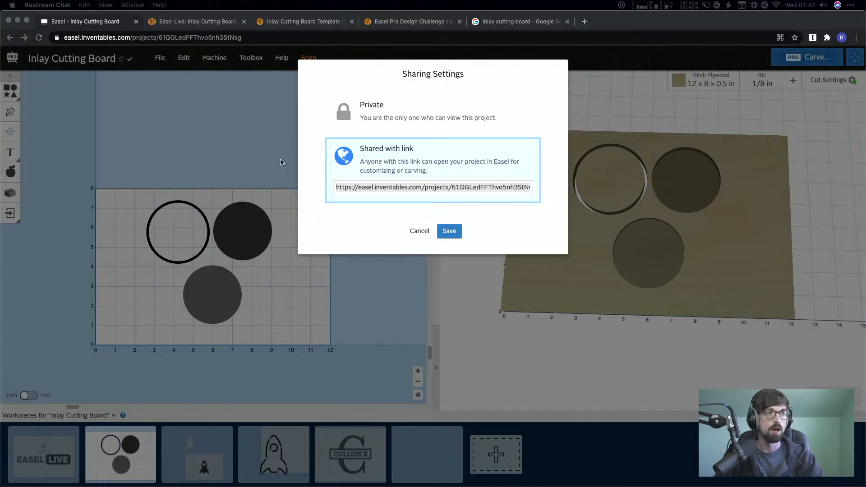
pyautogui.click(419, 231)
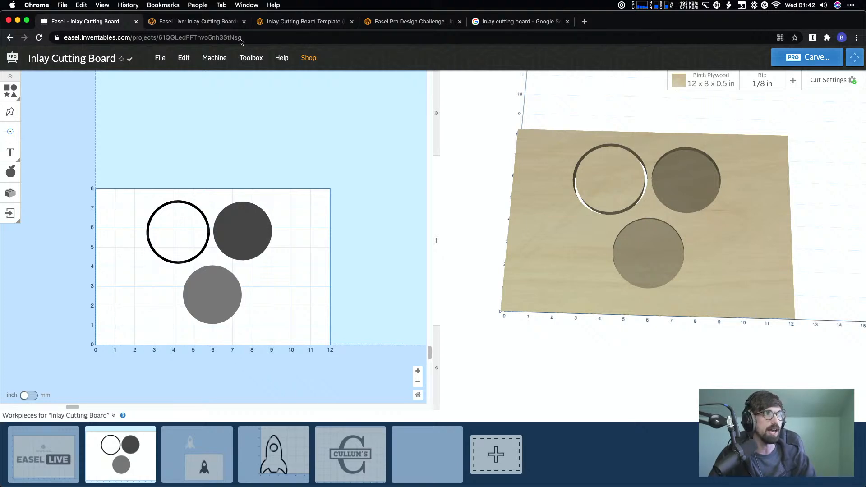
# Step: Switch to the inlay cutting board image results, preview the Texas inlay board and close its opened product page
pyautogui.click(512, 22)
pyautogui.scroll(10, 494, 178)
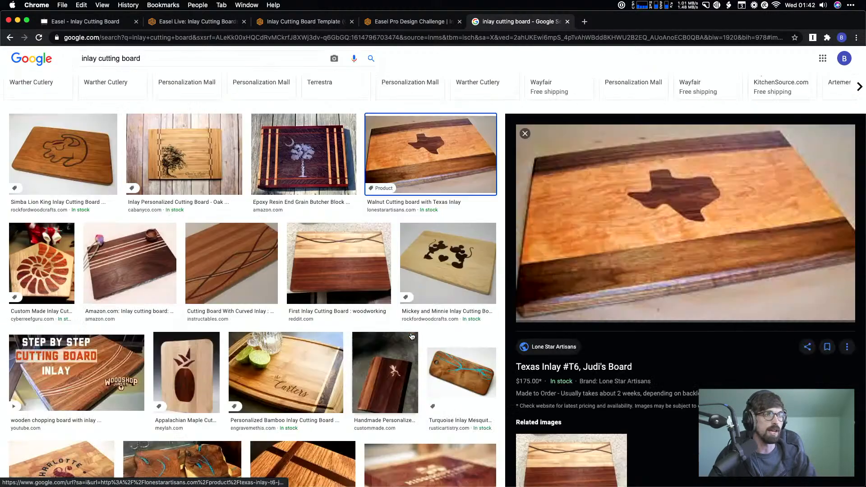
pyautogui.click(431, 340)
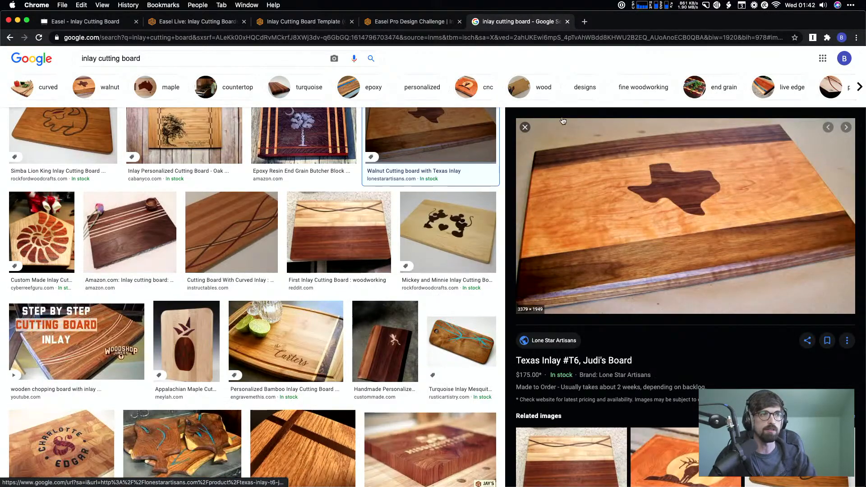
pyautogui.click(652, 203)
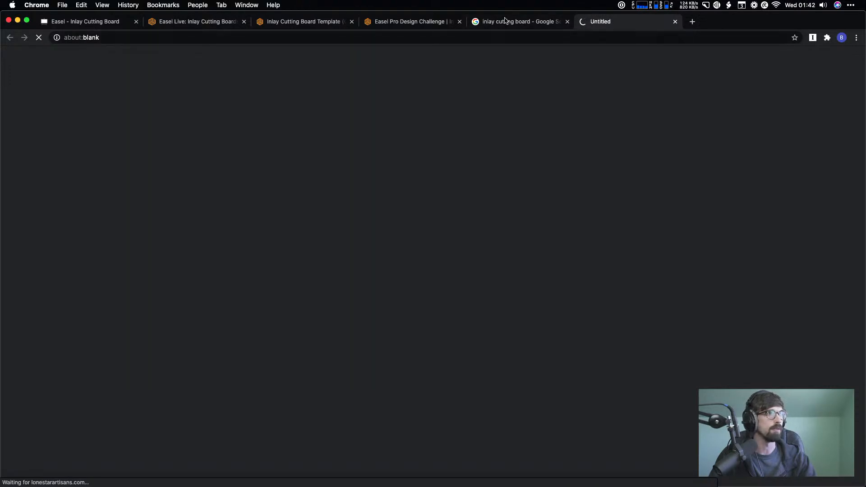
pyautogui.click(676, 21)
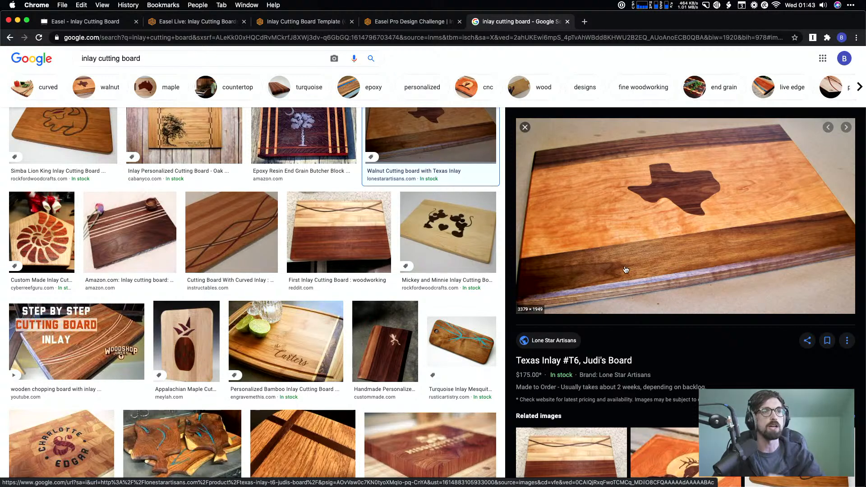
# Step: Preview the Mickey and Minnie inlay cutting board in the image results and return to the Easel project
pyautogui.click(495, 231)
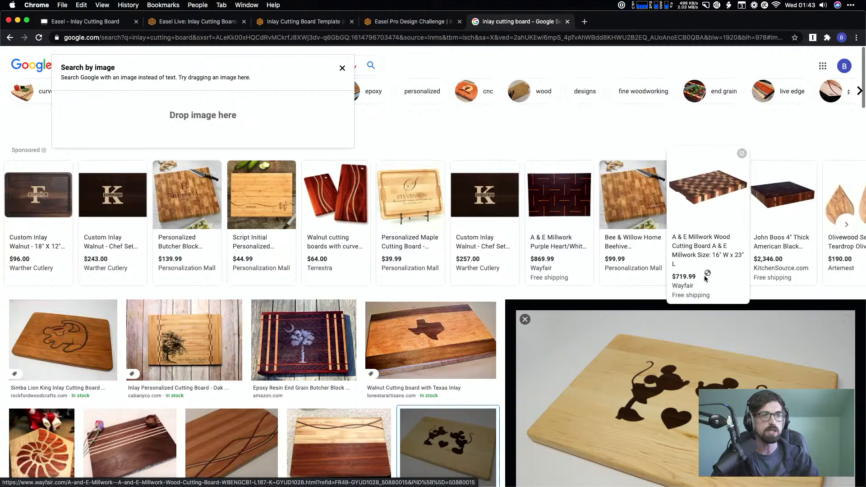
pyautogui.scroll(-3, 626, 309)
pyautogui.scroll(-5, 626, 309)
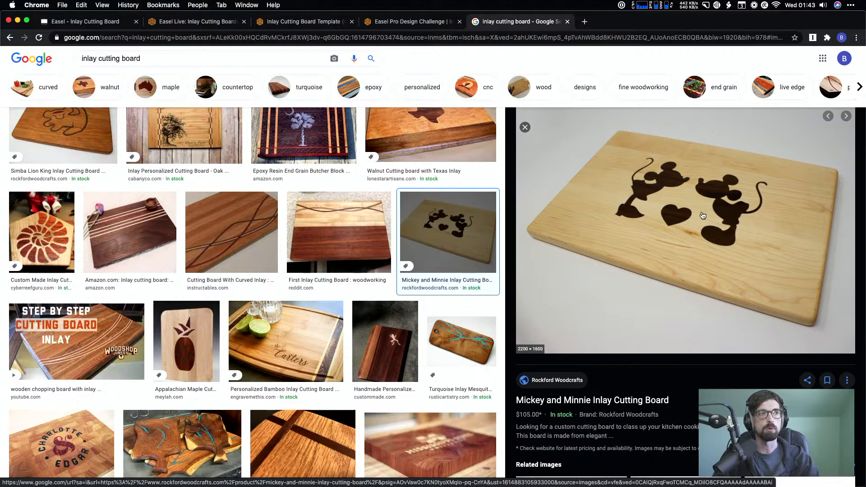
pyautogui.click(118, 21)
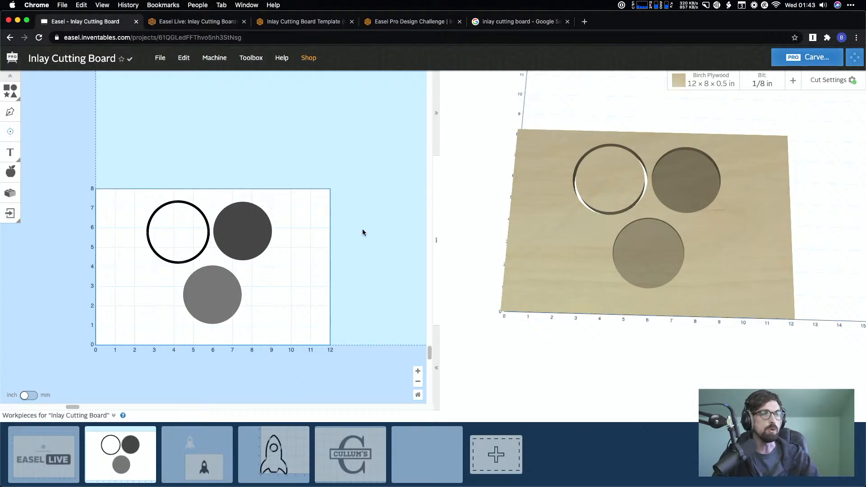
# Step: Select the lower grey circle and check the Inlay Generator in the App Library, closing it without running an app
pyautogui.moveTo(81, 151); pyautogui.dragTo(274, 188)
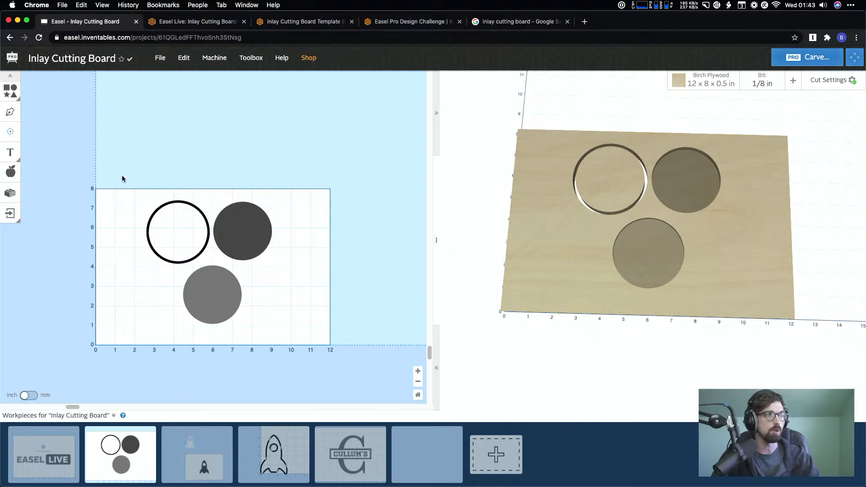
pyautogui.click(218, 304)
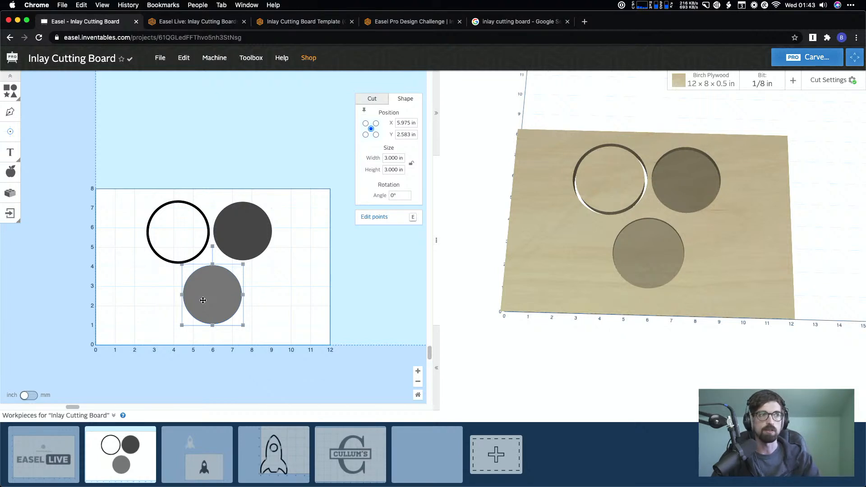
pyautogui.click(253, 313)
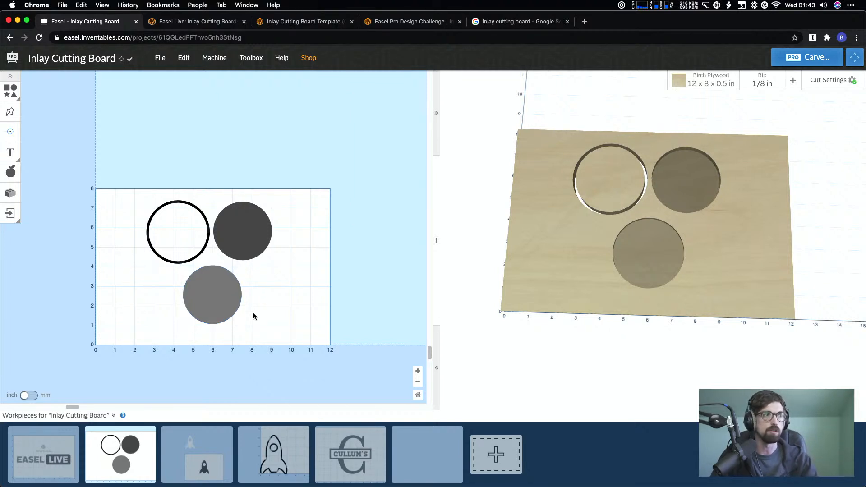
pyautogui.click(225, 305)
pyautogui.click(16, 194)
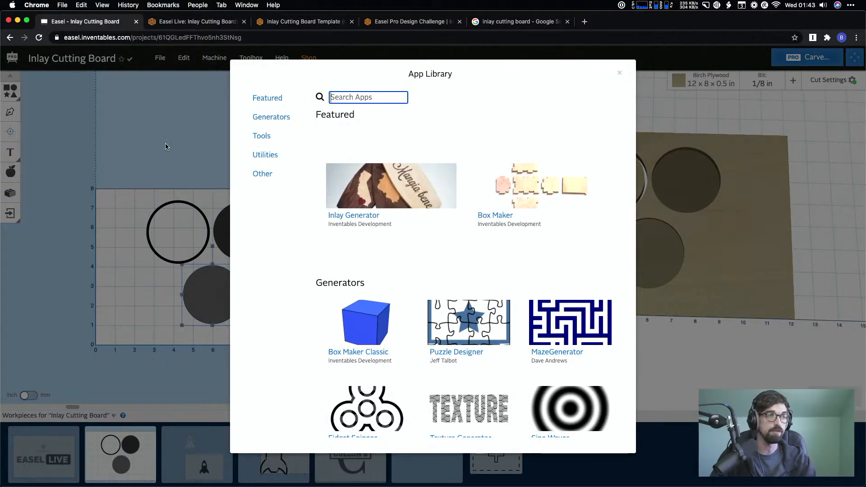
pyautogui.click(155, 129)
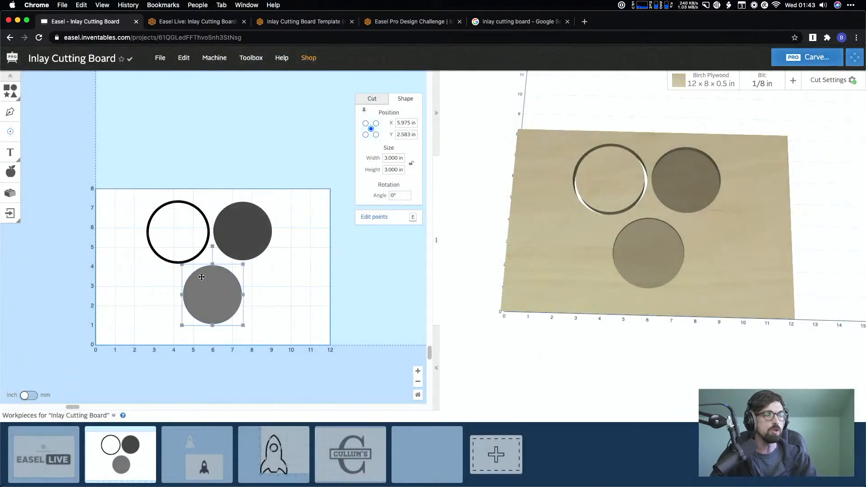
pyautogui.click(283, 294)
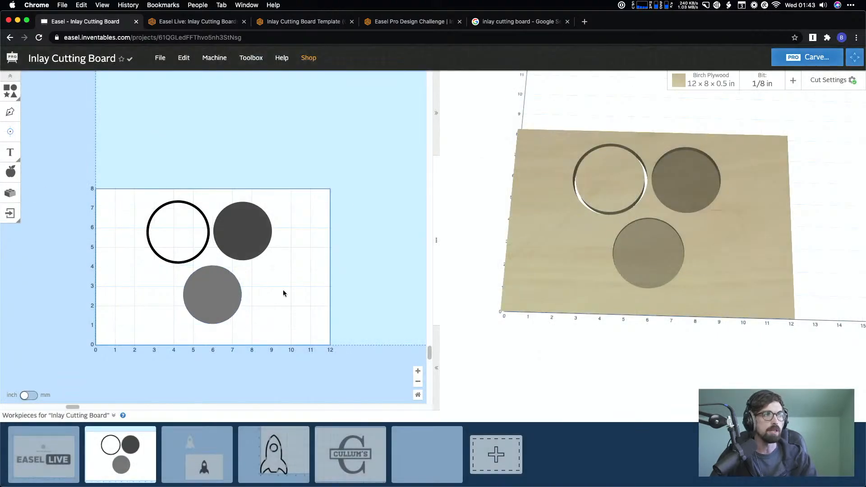
# Step: Compare the dark pocket circle, the outlined circle and the lower grey circle by selecting them in turn
pyautogui.click(261, 231)
pyautogui.click(204, 216)
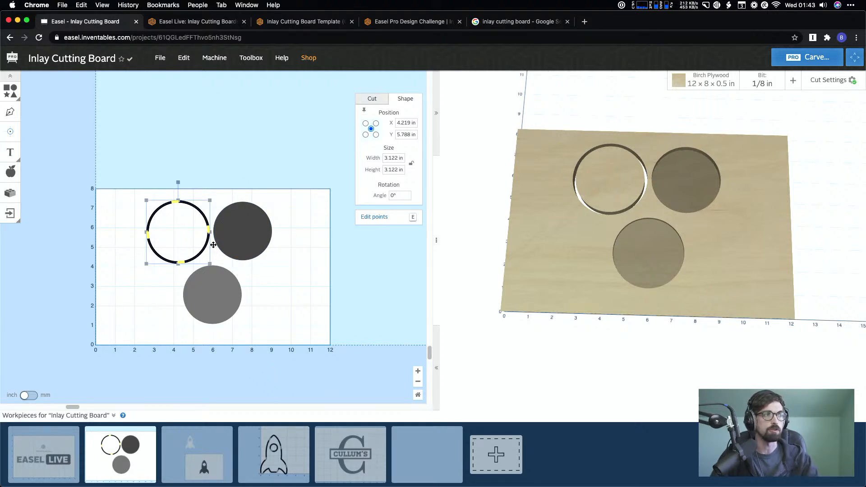
pyautogui.click(293, 218)
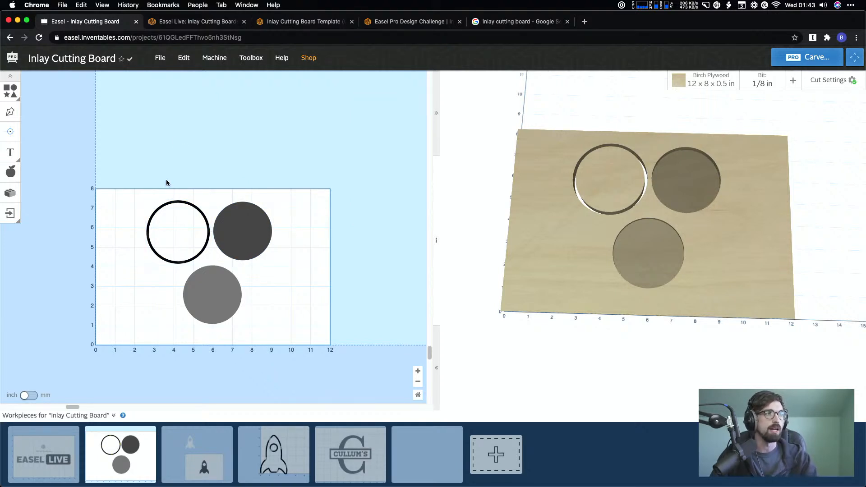
pyautogui.click(195, 304)
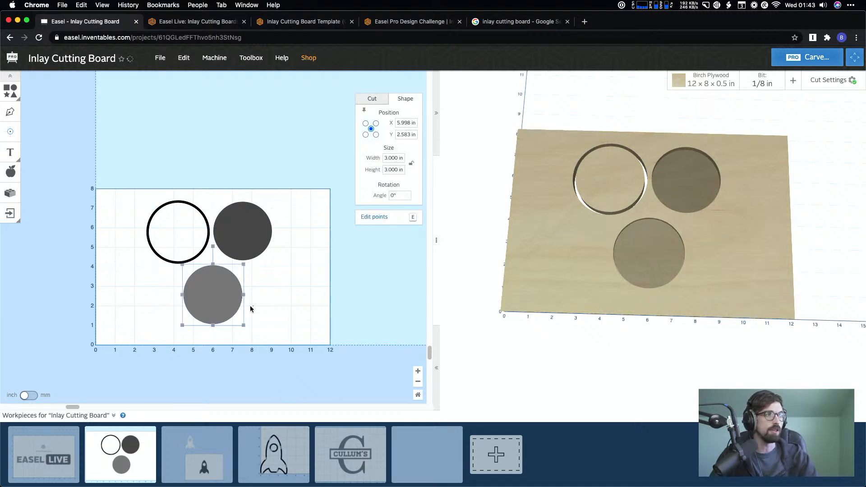
pyautogui.click(250, 309)
# Step: Copy and paste the lower grey circle, placing the duplicate beside the original with a small gap
pyautogui.click(228, 298)
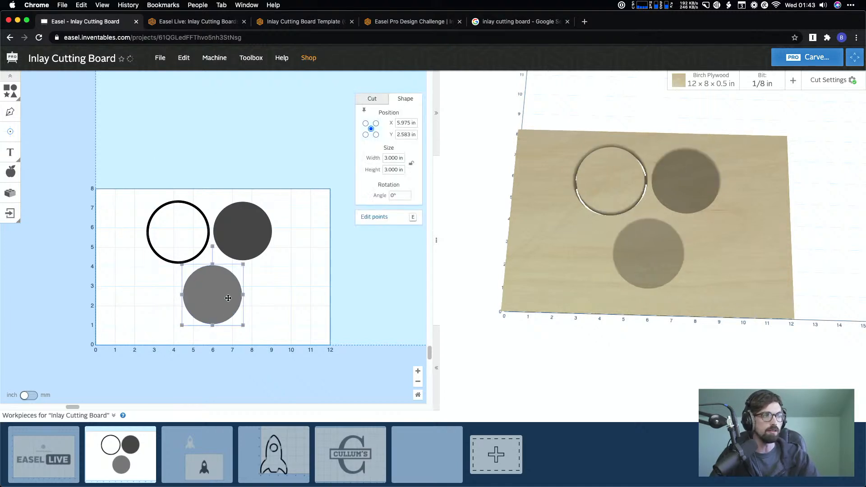
pyautogui.click(184, 57)
pyautogui.click(189, 159)
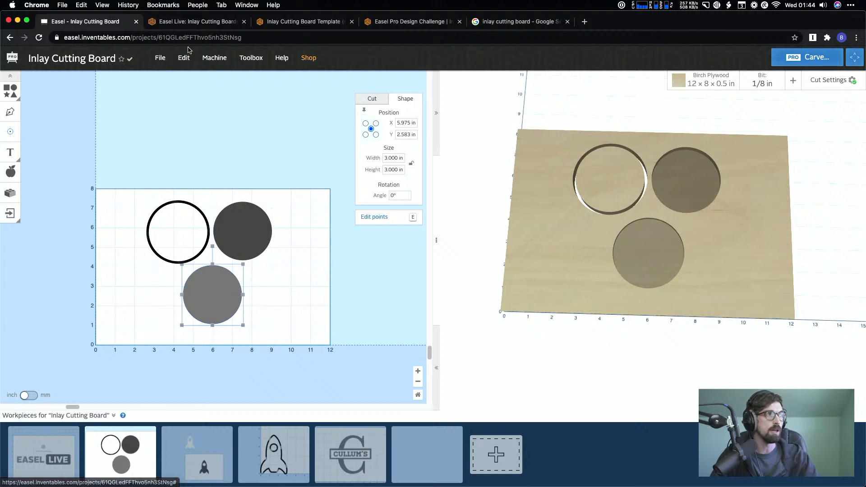
pyautogui.click(184, 57)
pyautogui.click(189, 174)
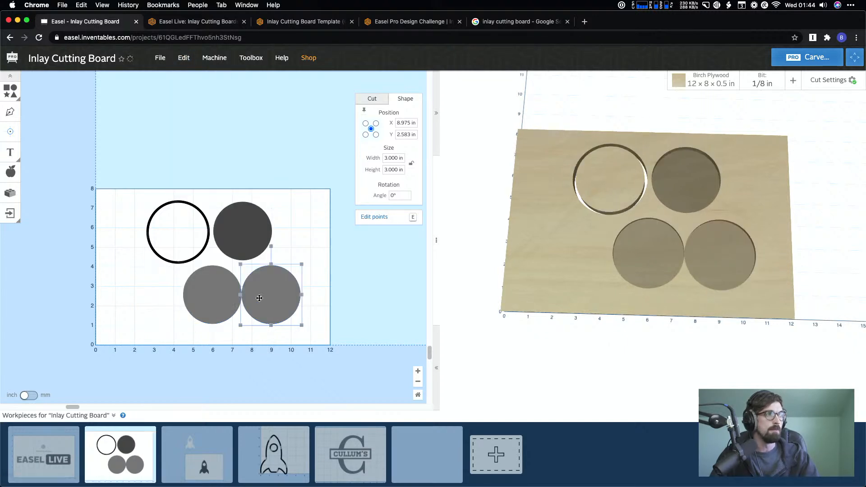
pyautogui.moveTo(258, 300); pyautogui.dragTo(265, 299)
# Step: Set the duplicated circle's cut path to "Cut outside shape path"
pyautogui.click(372, 99)
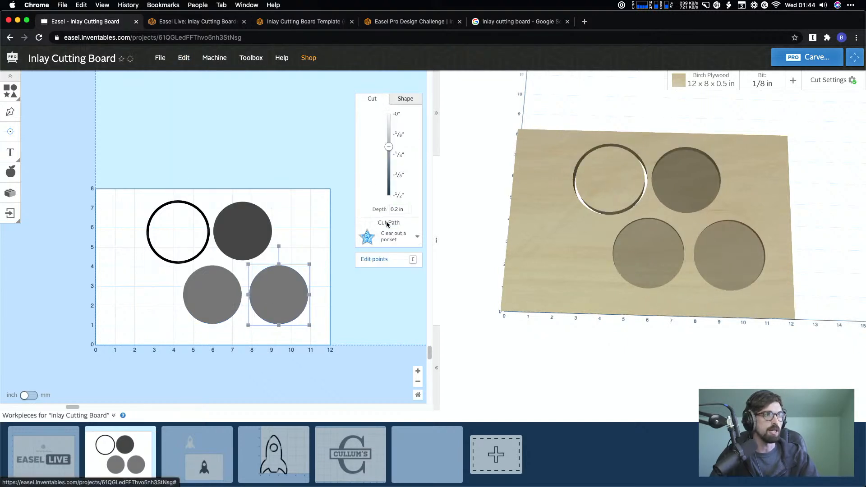
pyautogui.click(392, 243)
pyautogui.click(393, 283)
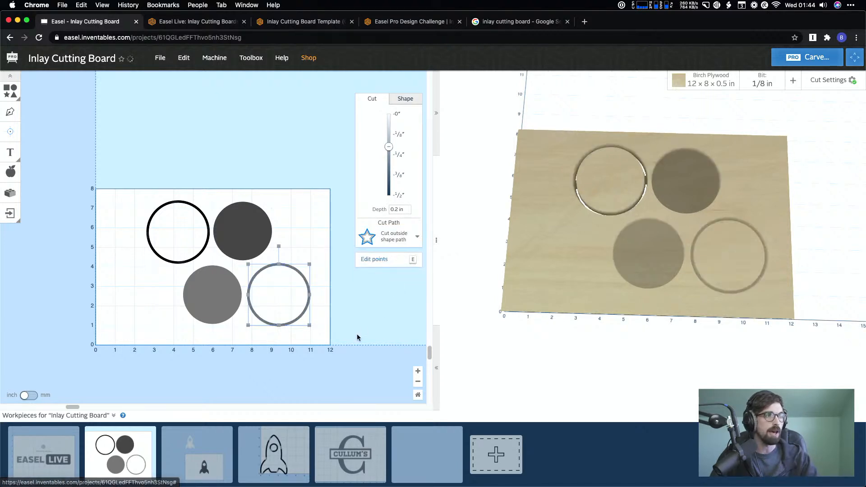
pyautogui.click(358, 338)
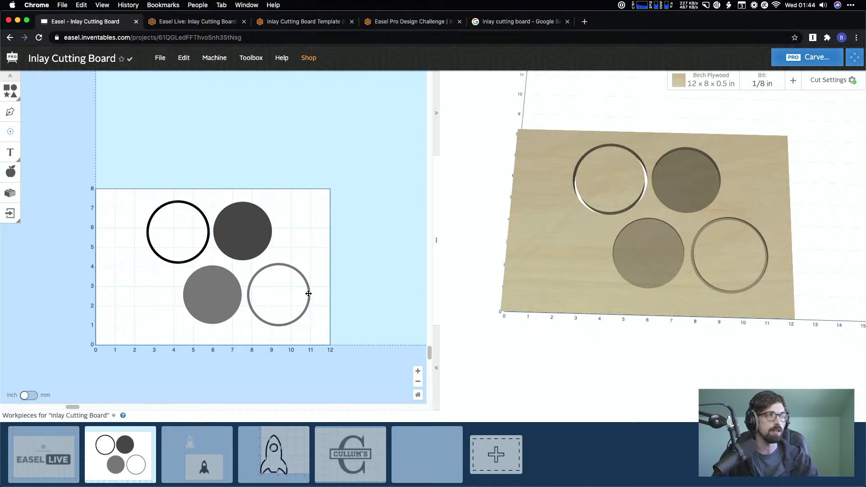
# Step: Move the outlined duplicate up against the grey pocket circle and select the pocket circle
pyautogui.moveTo(311, 295); pyautogui.dragTo(293, 286)
pyautogui.click(324, 315)
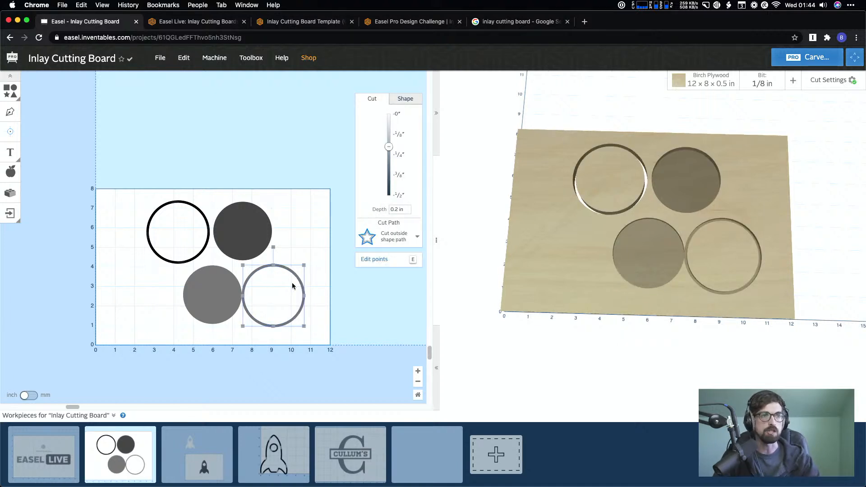
pyautogui.click(222, 290)
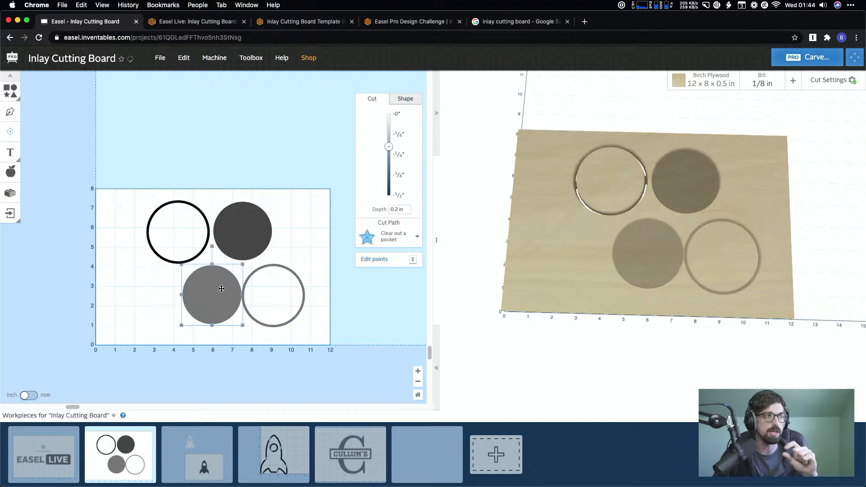
# Step: Delete the lower grey pocket circle and the grey outlined circle beside it
pyautogui.moveTo(223, 291); pyautogui.dragTo(202, 294)
pyautogui.moveTo(316, 290); pyautogui.dragTo(169, 294)
pyautogui.press('BackSpace')
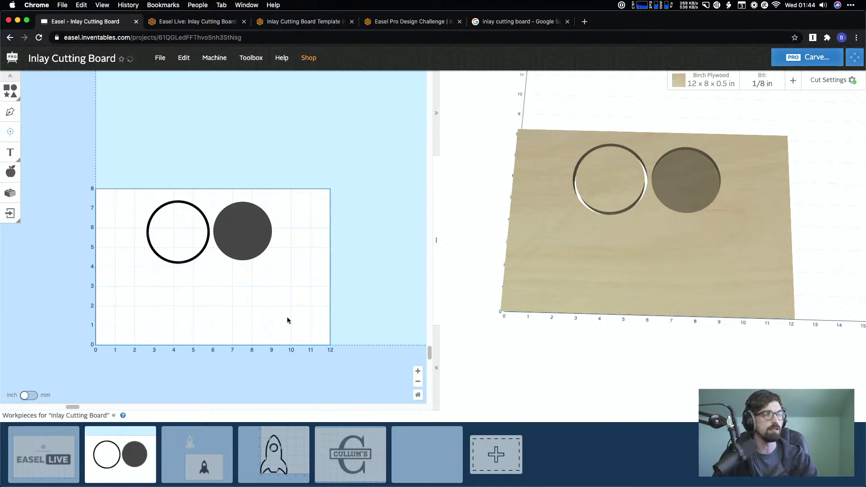
# Step: Review the cut settings of the dark pocket circle and the black outlined circle, and delete both shapes
pyautogui.click(253, 231)
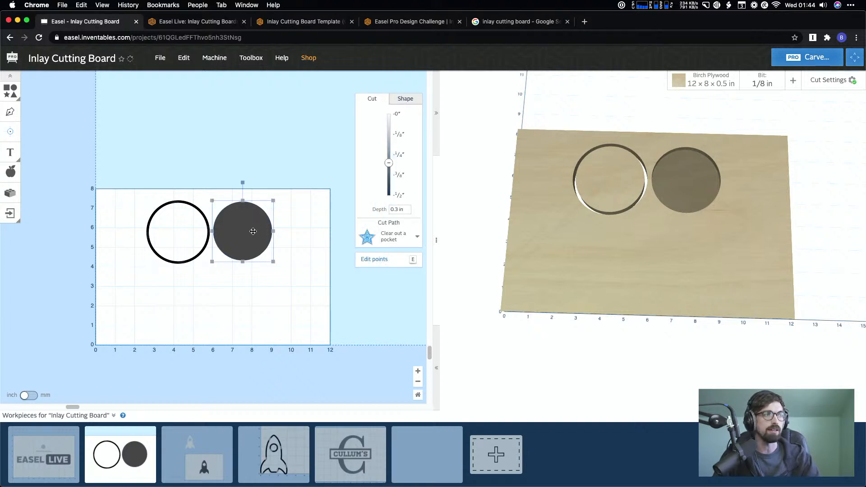
pyautogui.click(183, 203)
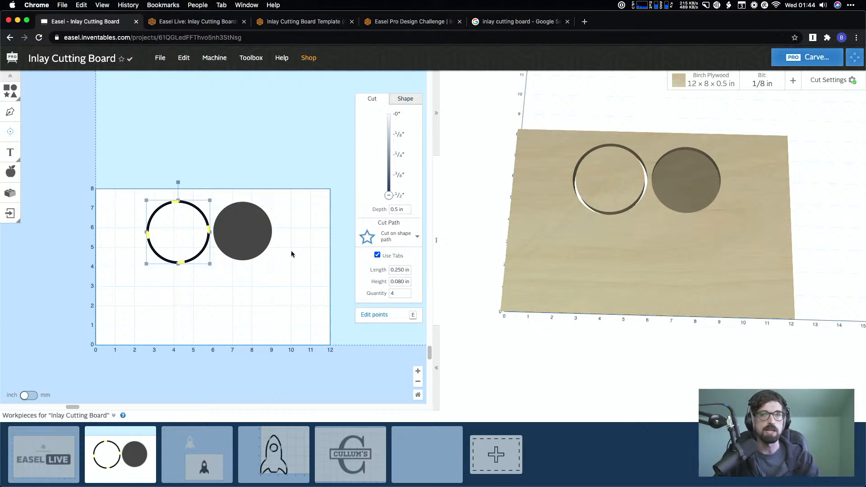
pyautogui.click(307, 289)
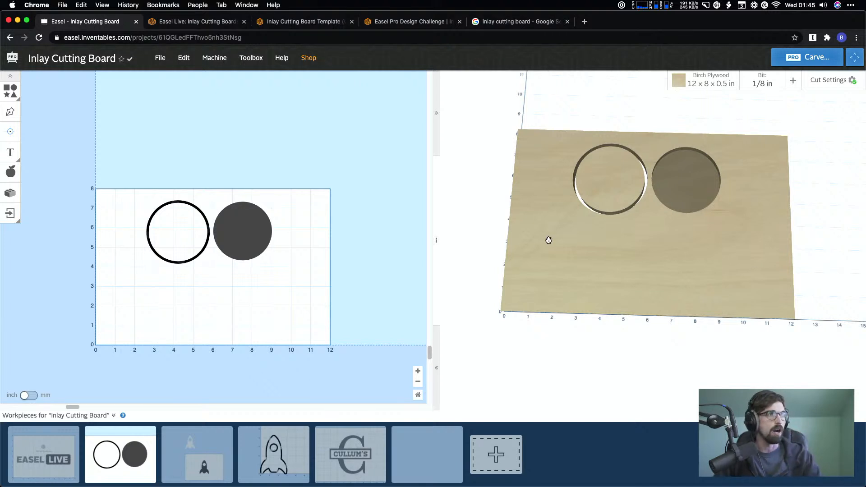
pyautogui.moveTo(127, 149); pyautogui.dragTo(450, 312)
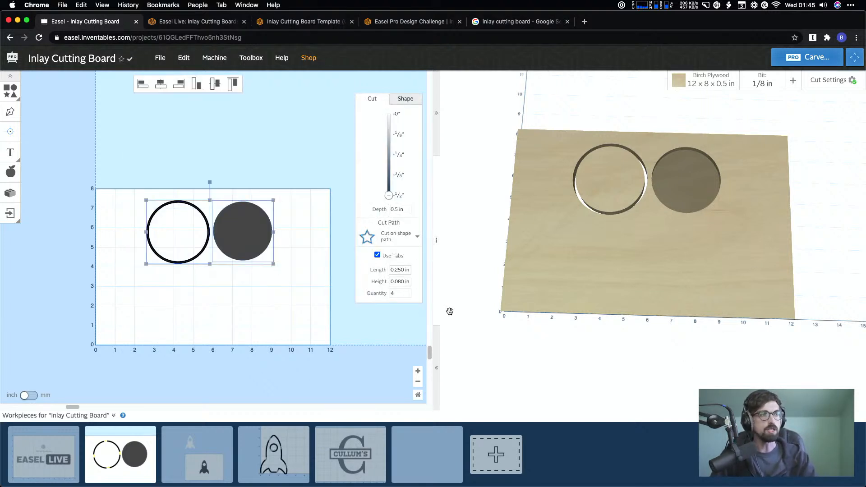
pyautogui.press('Delete')
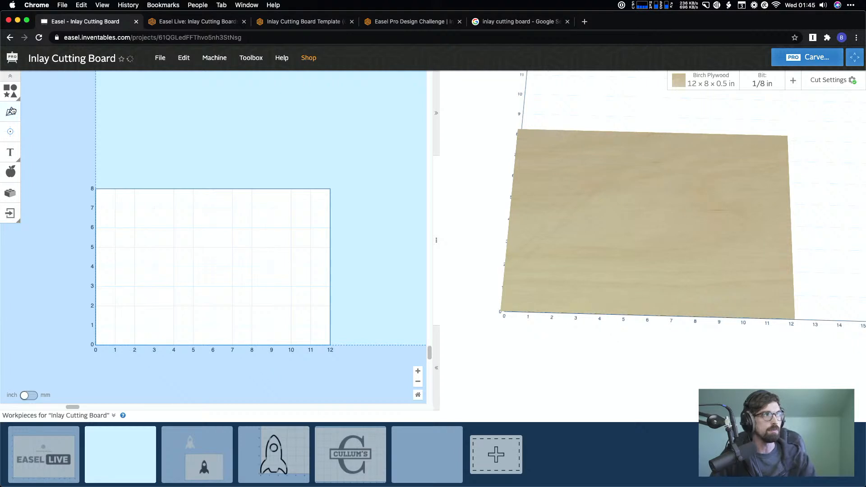
# Step: Add a circle 2 in across and move it near the middle of the workpiece, at about X 6, Y 3.8 in
pyautogui.click(13, 93)
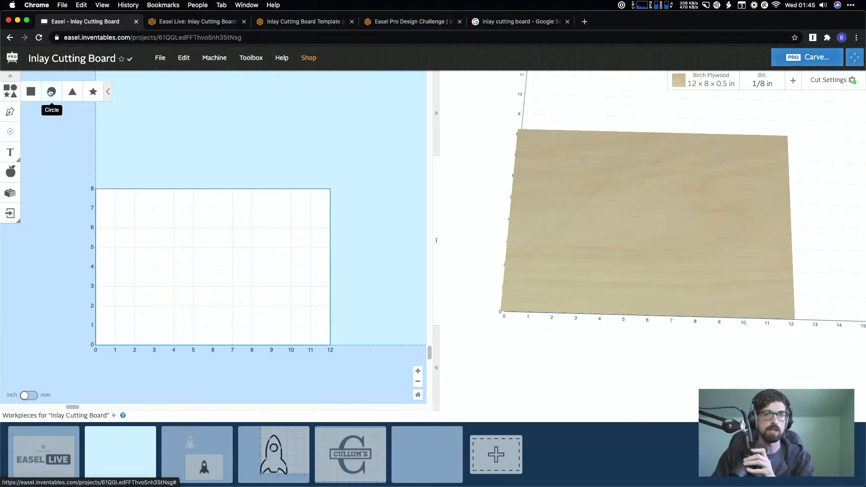
pyautogui.click(59, 92)
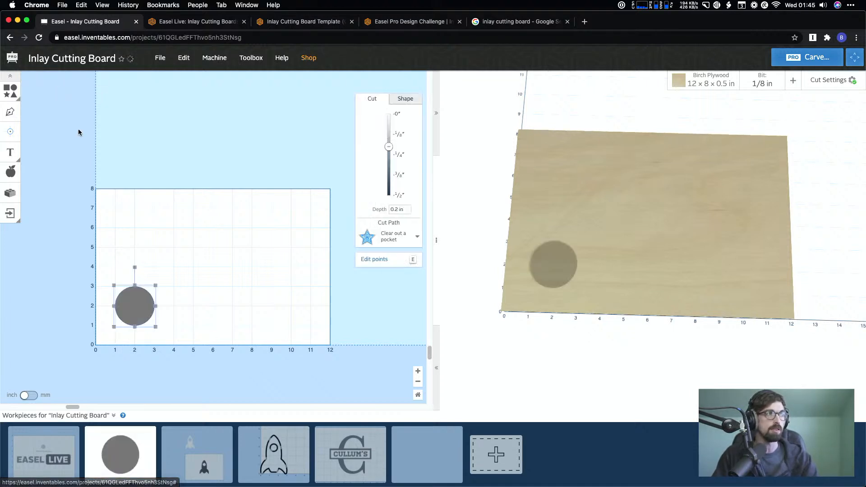
pyautogui.moveTo(124, 312); pyautogui.dragTo(205, 264)
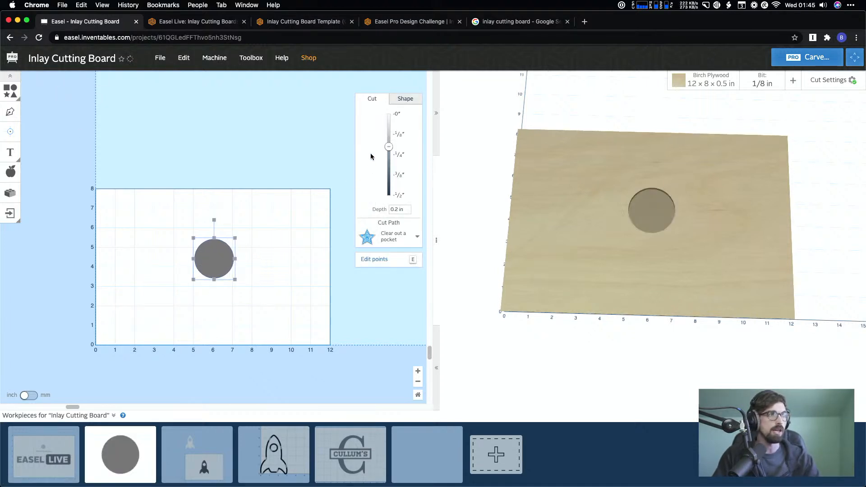
pyautogui.click(408, 100)
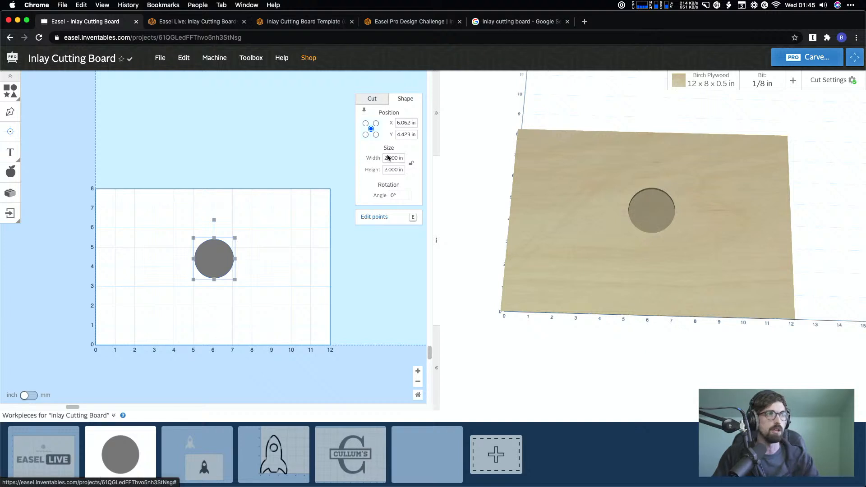
pyautogui.click(264, 267)
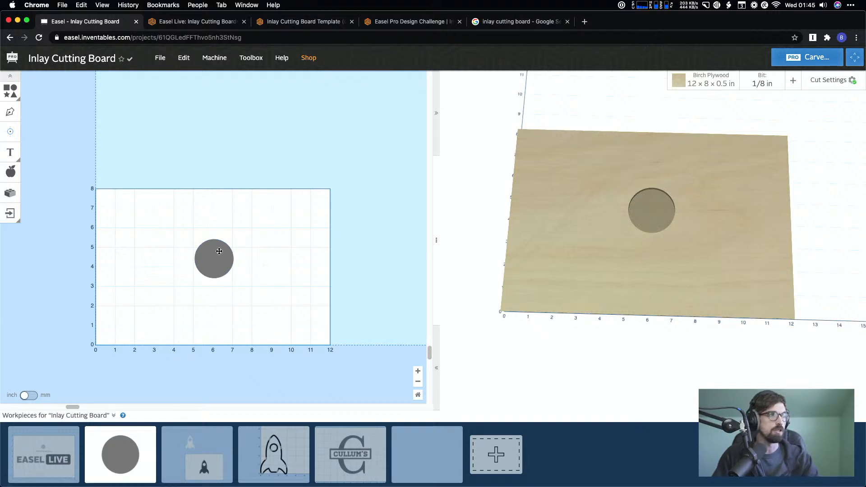
pyautogui.moveTo(219, 252); pyautogui.dragTo(217, 264)
pyautogui.click(257, 316)
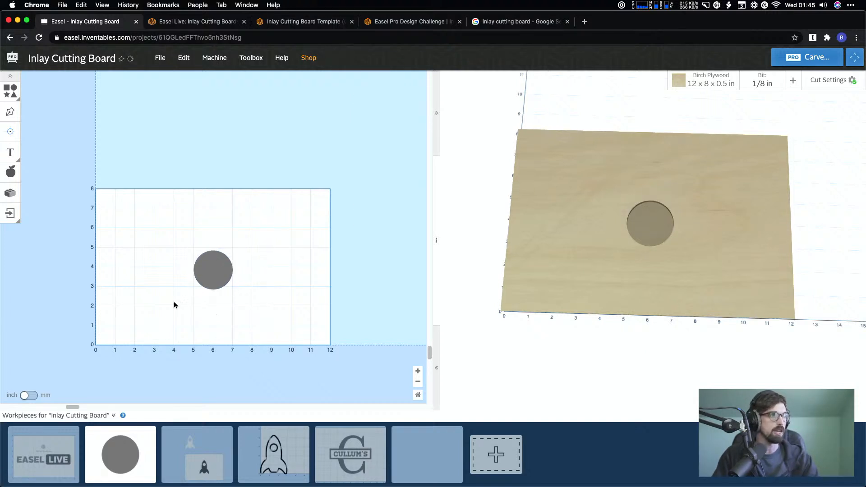
# Step: Widen the 2D design area and move the circle up slightly, to about Y 4.1 in
pyautogui.scroll(5, 175, 303)
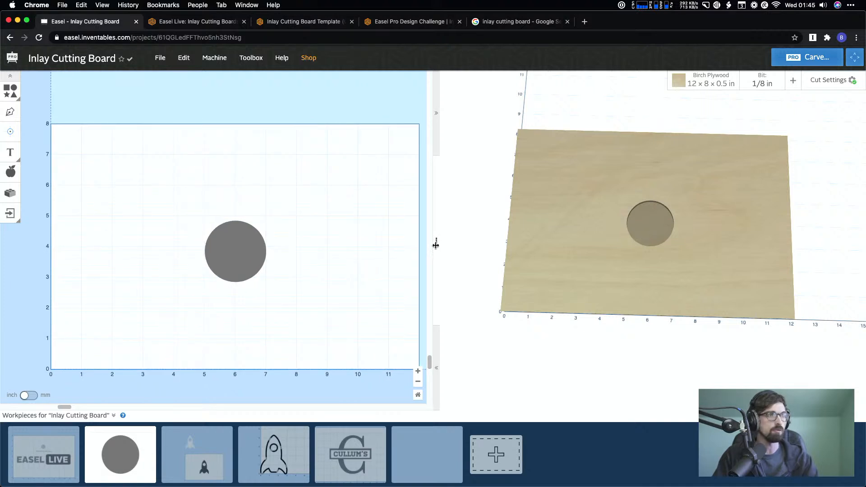
pyautogui.moveTo(436, 241); pyautogui.dragTo(565, 241)
pyautogui.scroll(2, 322, 265)
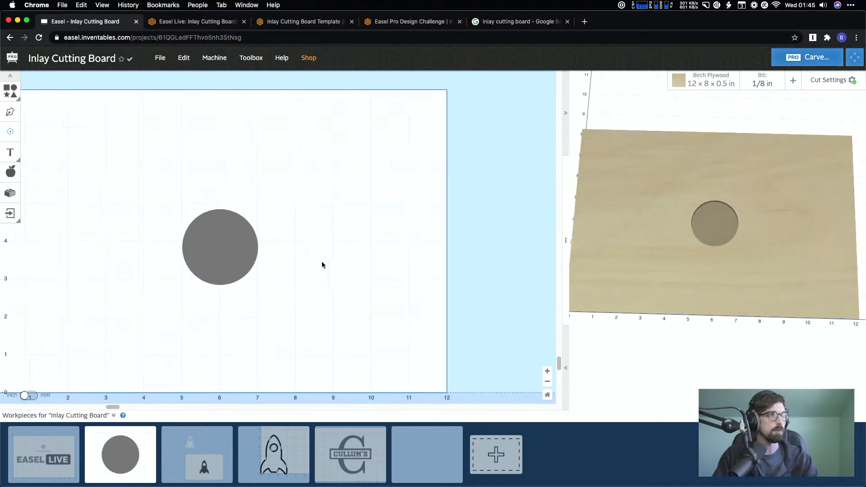
pyautogui.hscroll(-3, 316, 262)
pyautogui.moveTo(314, 265); pyautogui.dragTo(314, 257)
pyautogui.click(402, 261)
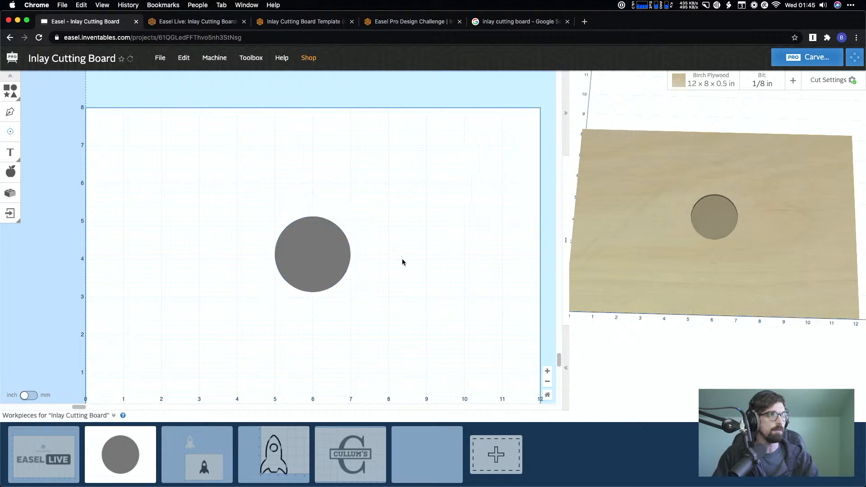
pyautogui.click(315, 241)
pyautogui.click(294, 211)
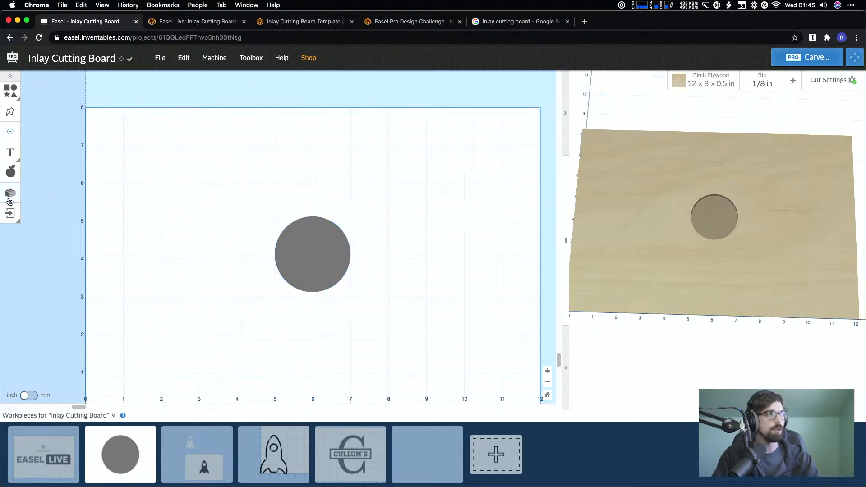
# Step: Try to launch the Inlay Generator from the app library with no shape selected
pyautogui.click(10, 193)
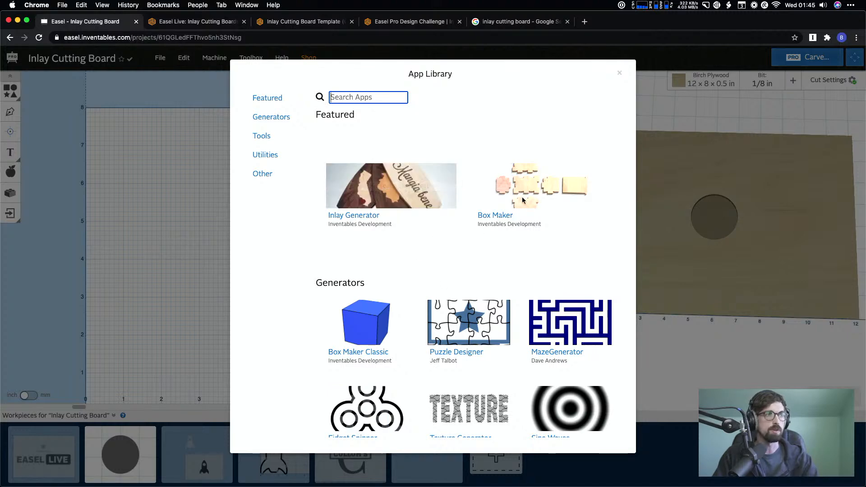
pyautogui.click(123, 210)
pyautogui.click(10, 194)
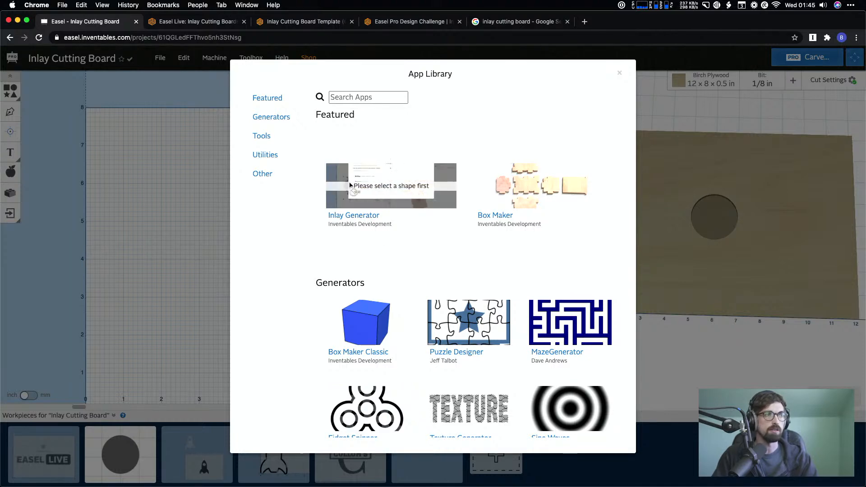
pyautogui.click(620, 73)
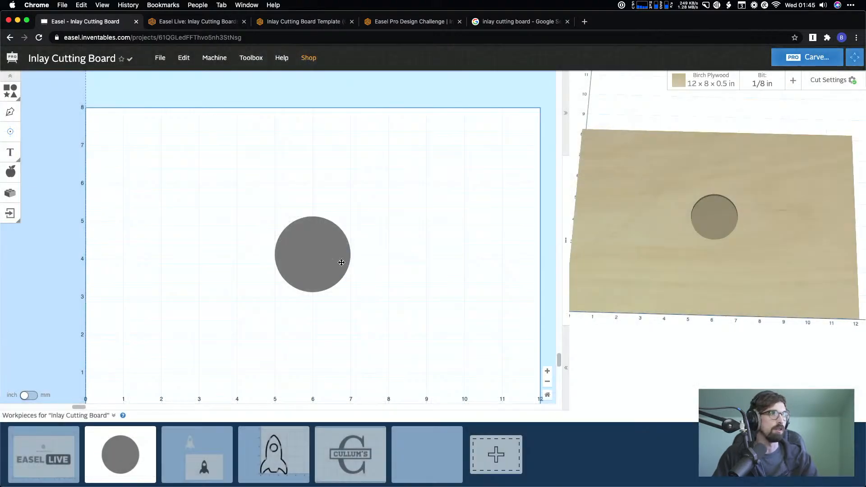
# Step: Generate an inlay cutout and pocket from the circle with the Inlay Generator, using bit size 0.125 and tolerance 0.003
pyautogui.click(342, 258)
pyautogui.click(10, 193)
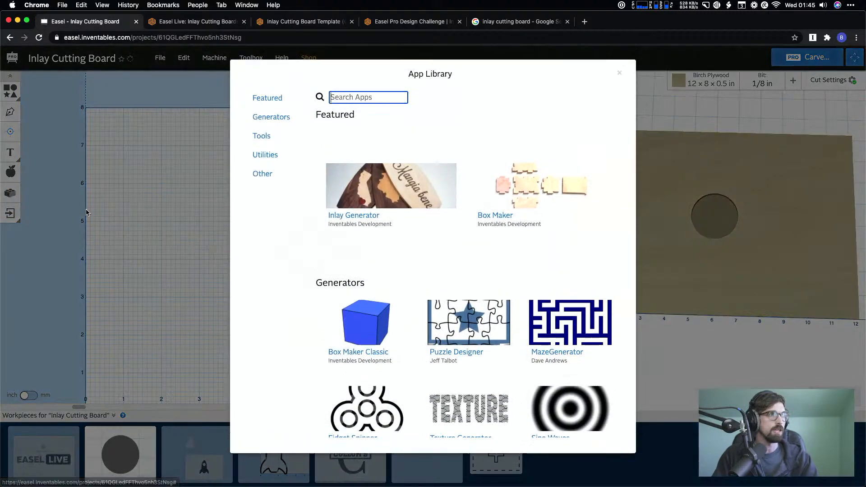
pyautogui.click(364, 194)
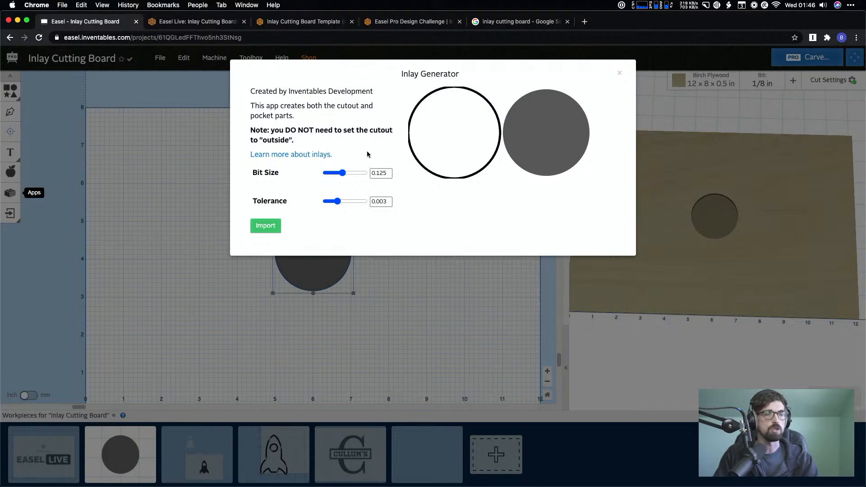
pyautogui.click(378, 199)
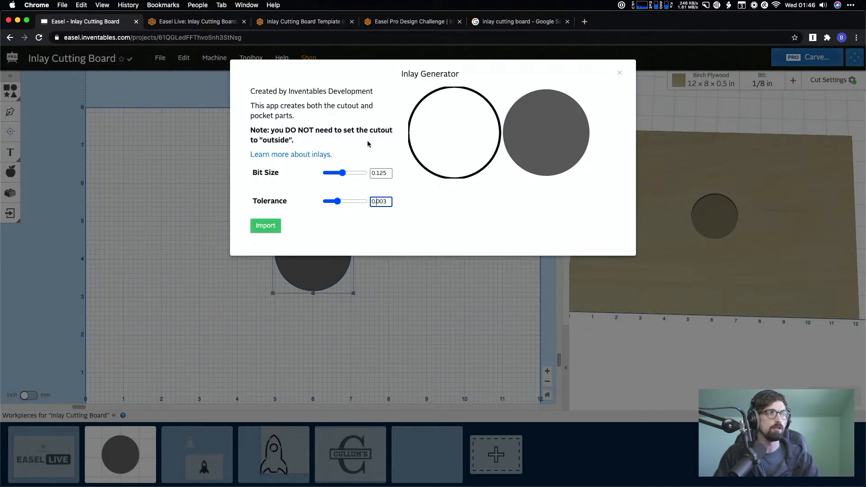
pyautogui.click(266, 226)
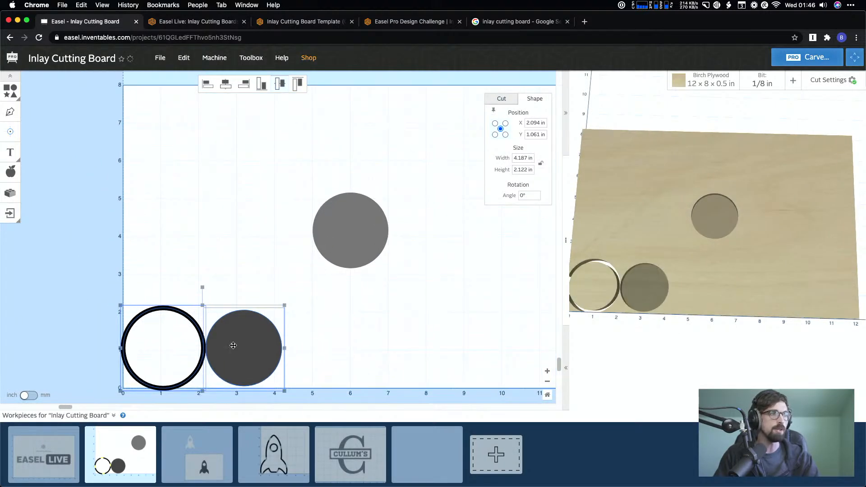
# Step: Move the generated cutout and pocket pair above the original circle, to about Y 6.26 in, and shift the original down to about Y 3.68 in
pyautogui.moveTo(233, 346); pyautogui.dragTo(382, 133)
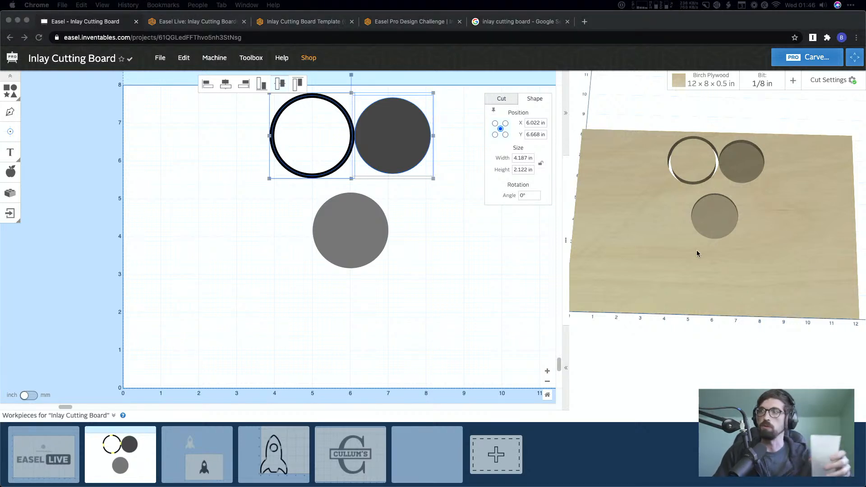
pyautogui.click(398, 140)
pyautogui.moveTo(402, 140); pyautogui.dragTo(397, 155)
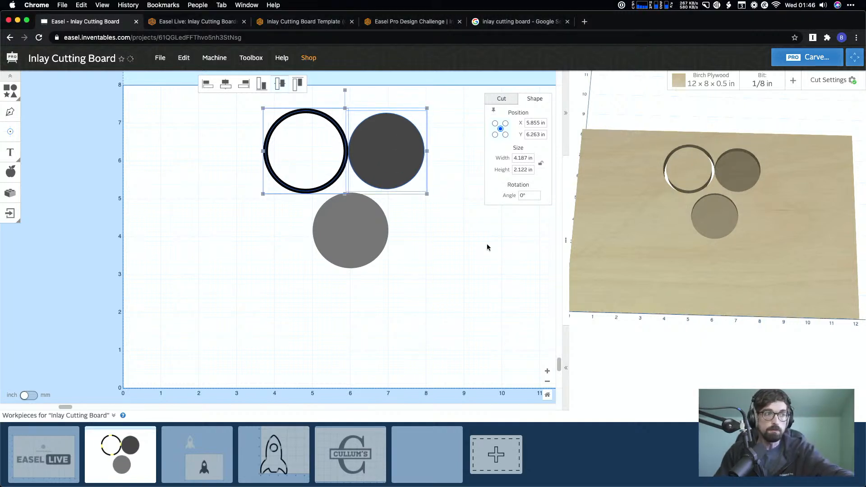
pyautogui.click(426, 215)
pyautogui.scroll(-2, 426, 214)
pyautogui.scroll(-6, 405, 228)
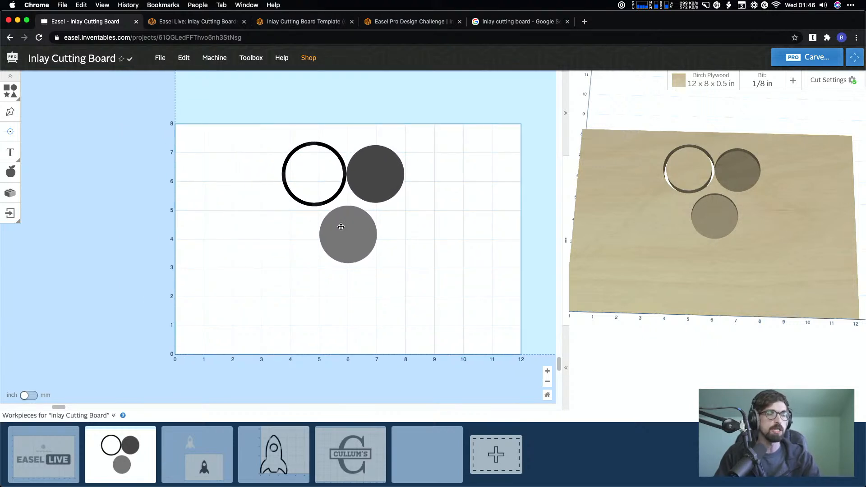
pyautogui.moveTo(351, 230); pyautogui.dragTo(353, 249)
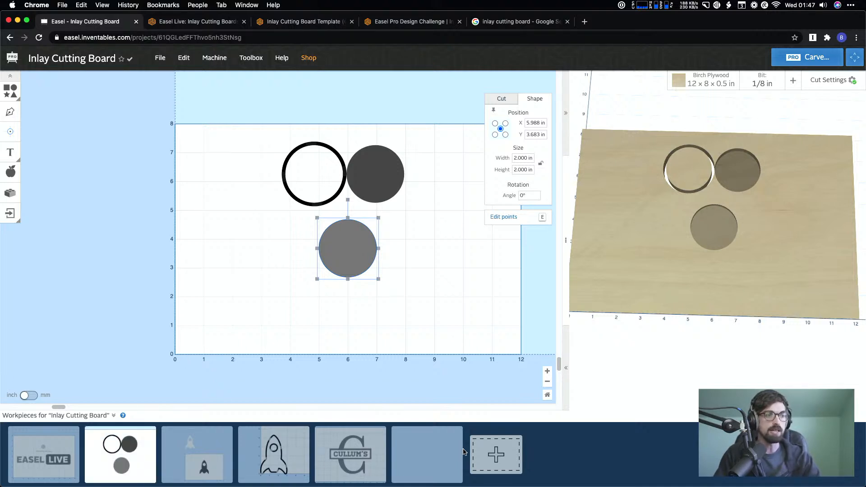
# Step: Add two blank workpieces to the end of the project and delete the last one
pyautogui.click(497, 455)
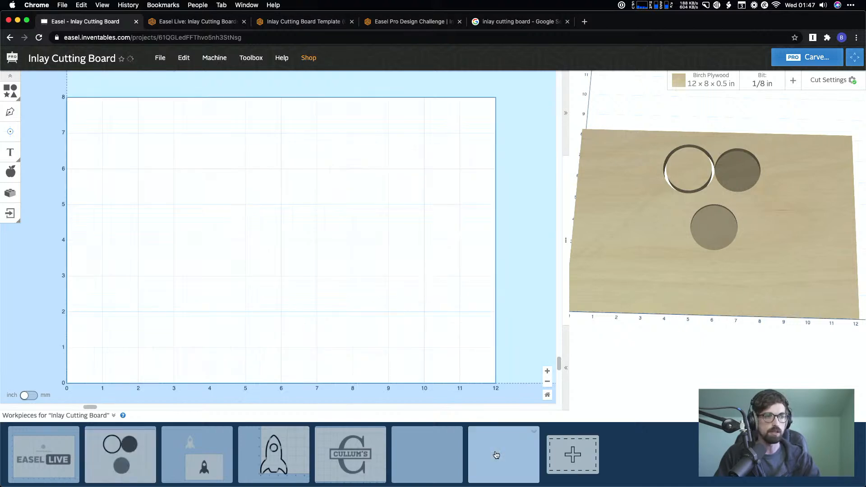
pyautogui.click(567, 456)
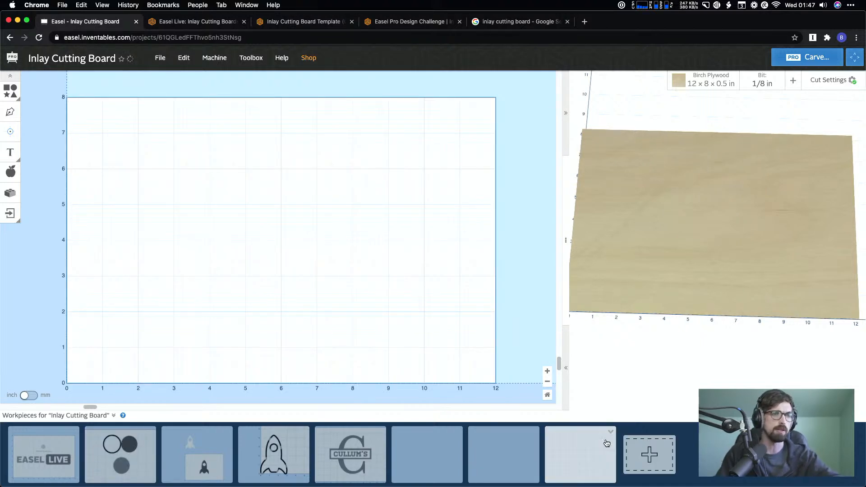
pyautogui.click(610, 439)
pyautogui.click(622, 464)
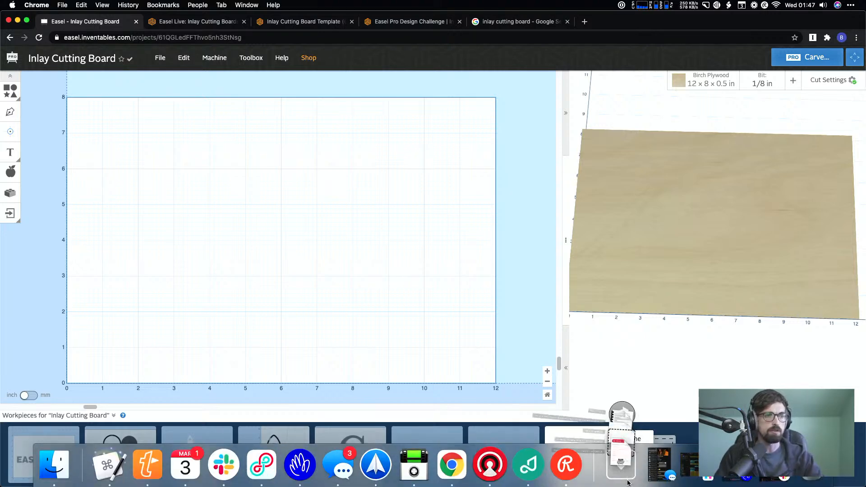
pyautogui.click(670, 325)
pyautogui.click(609, 440)
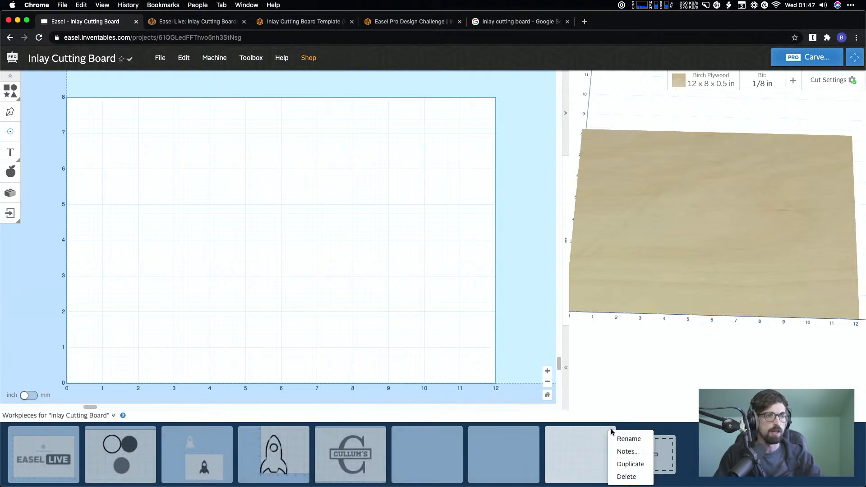
pyautogui.click(619, 478)
pyautogui.click(460, 133)
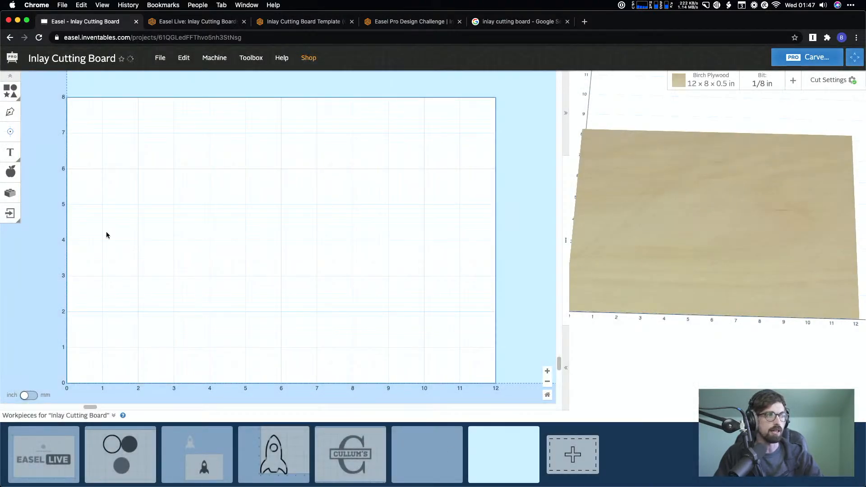
# Step: Reorder the workpieces so the first blank one comes directly after the workpiece with the circles
pyautogui.moveTo(418, 452); pyautogui.dragTo(183, 447)
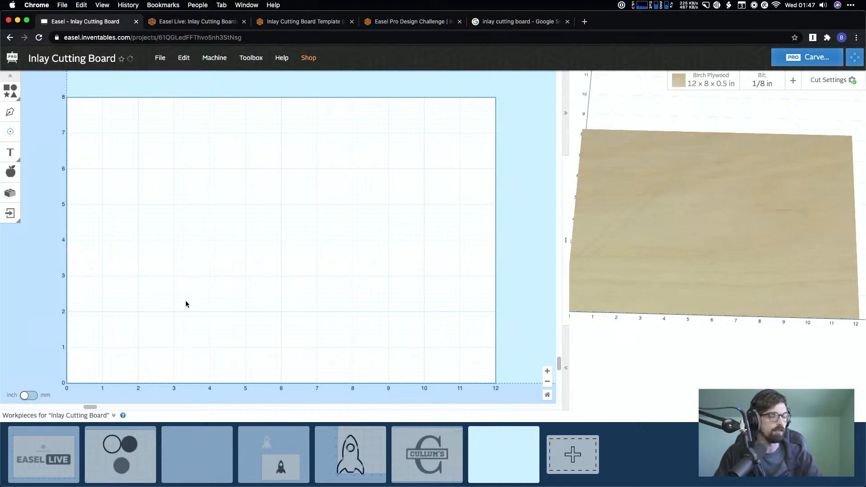
# Step: Copy the generated cutout and pocket pair into the blank workpiece after it and move it to about X 7.01, Y 4.16 in
pyautogui.click(111, 458)
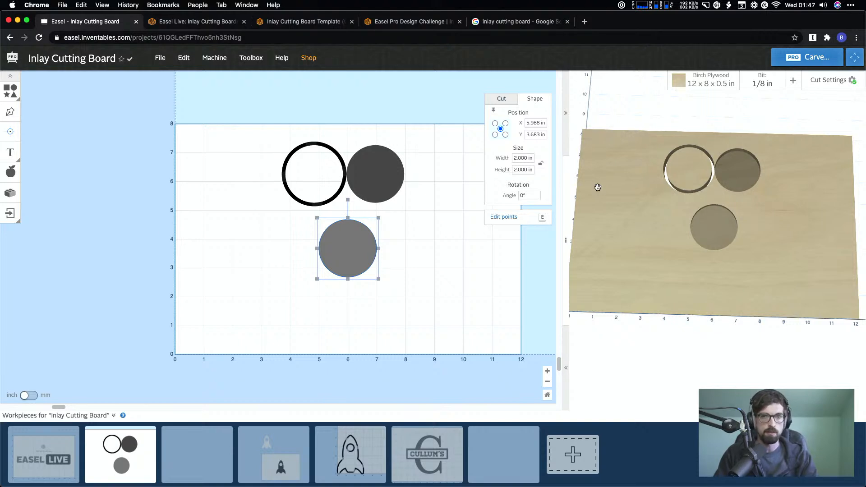
pyautogui.moveTo(232, 140); pyautogui.dragTo(437, 198)
pyautogui.click(183, 58)
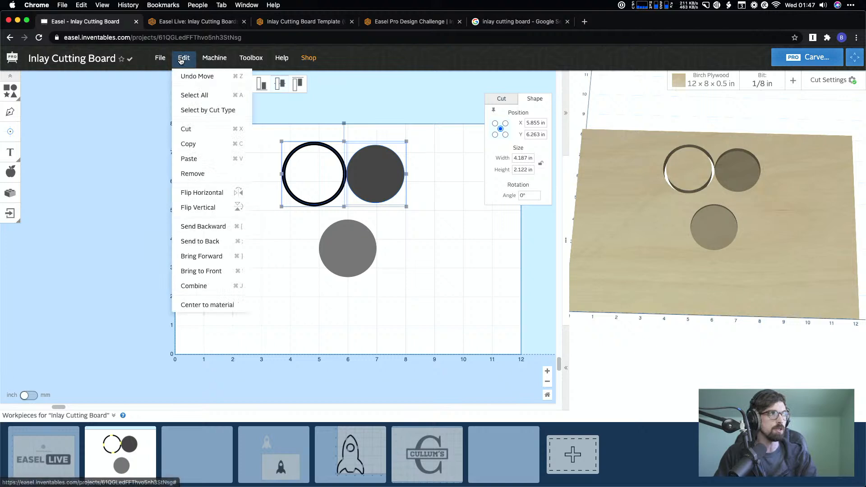
pyautogui.click(188, 144)
pyautogui.click(193, 457)
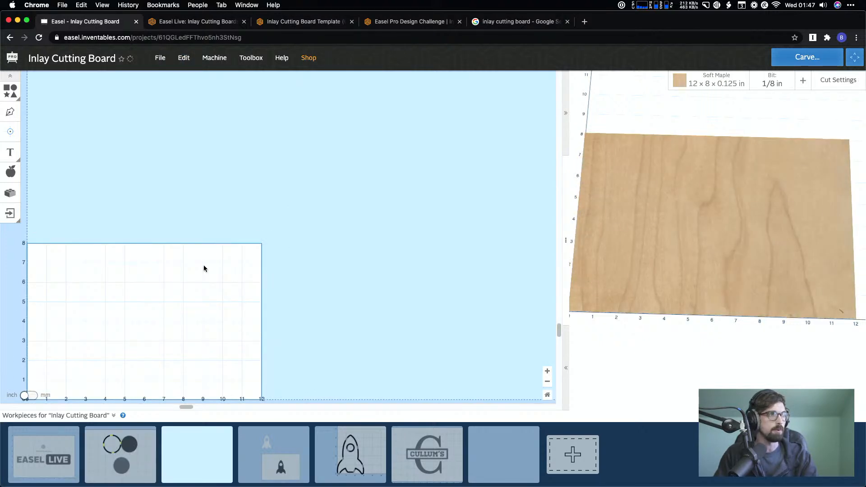
pyautogui.click(190, 66)
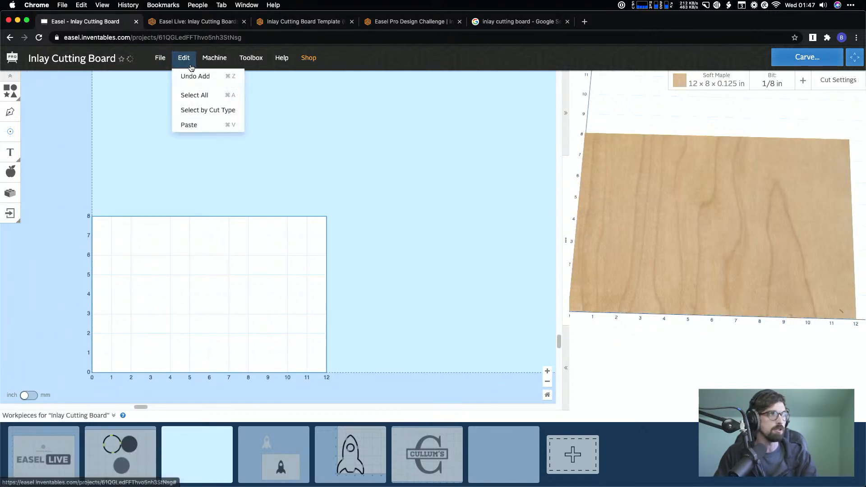
pyautogui.click(192, 126)
pyautogui.moveTo(271, 236); pyautogui.dragTo(293, 277)
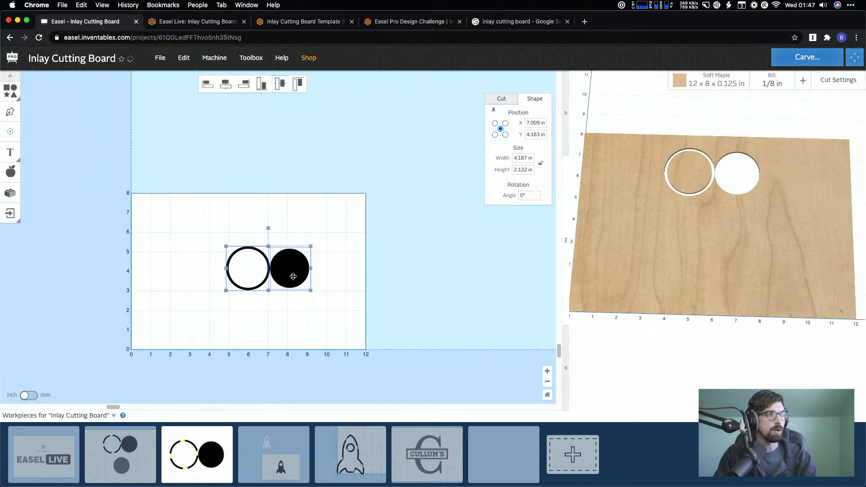
# Step: In the original workpiece, move the generated pair off the material above the board and centre the original circle at X 6, Y 4 in
pyautogui.click(134, 448)
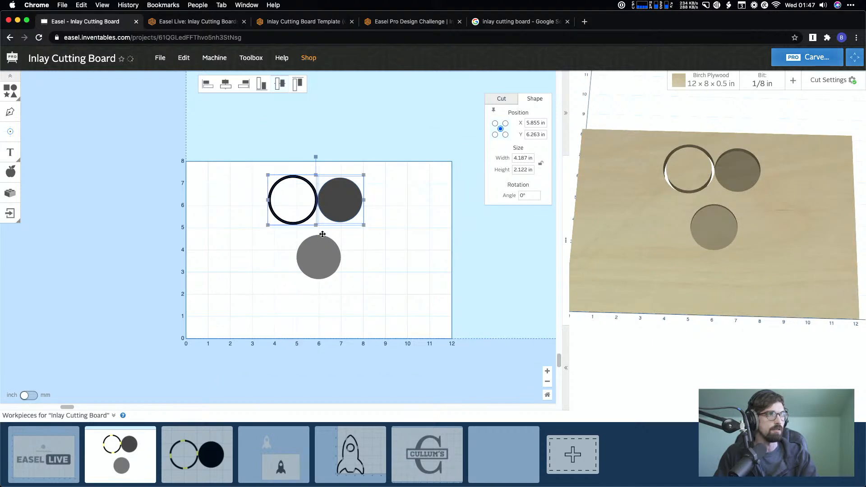
pyautogui.moveTo(342, 140); pyautogui.dragTo(342, 46)
pyautogui.click(318, 257)
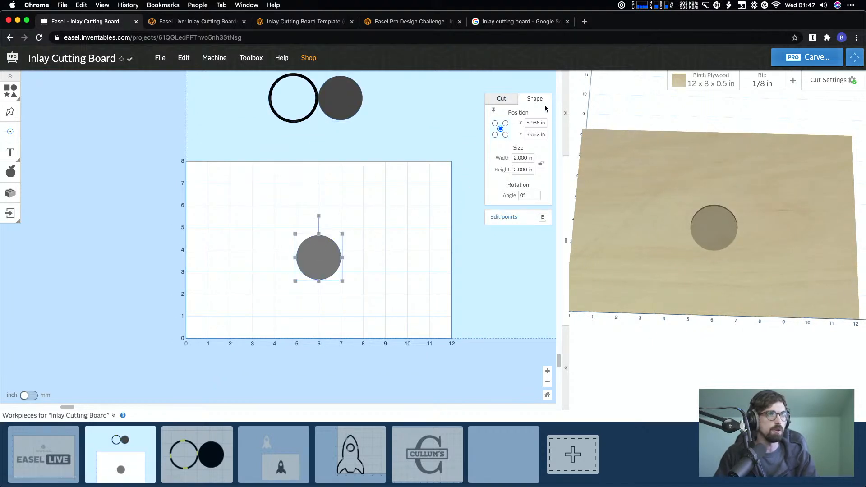
pyautogui.click(539, 121)
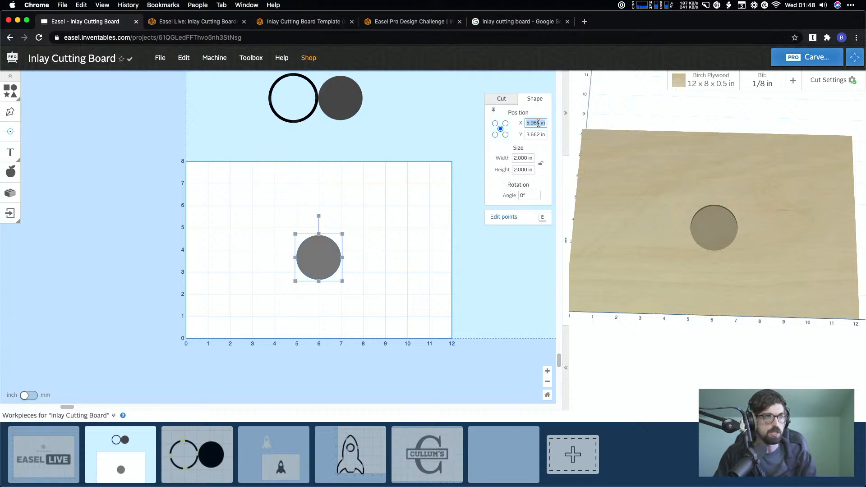
pyautogui.write('6')
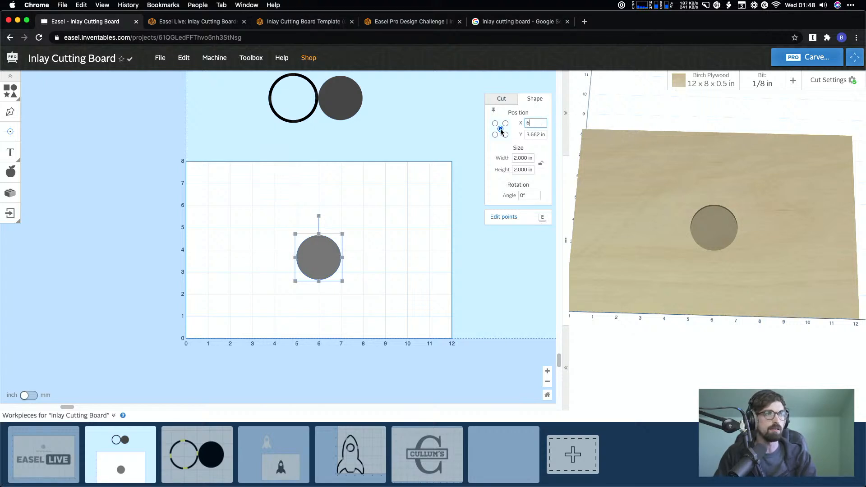
pyautogui.press('Tab')
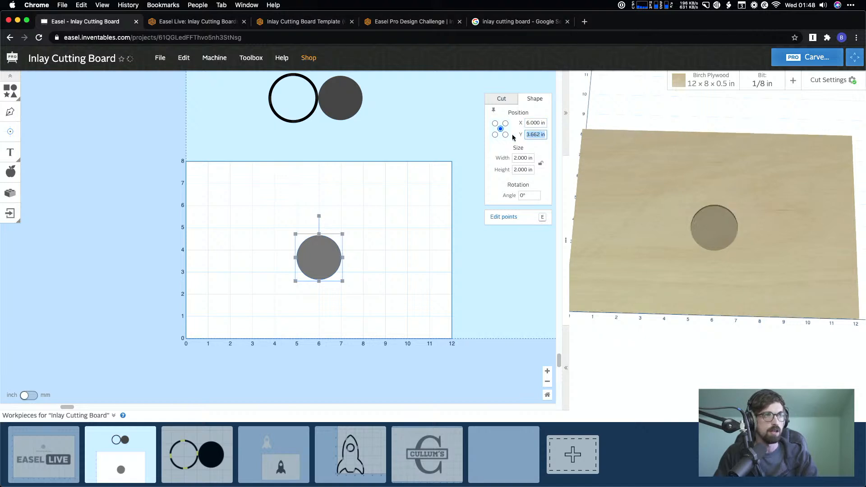
pyautogui.write('4')
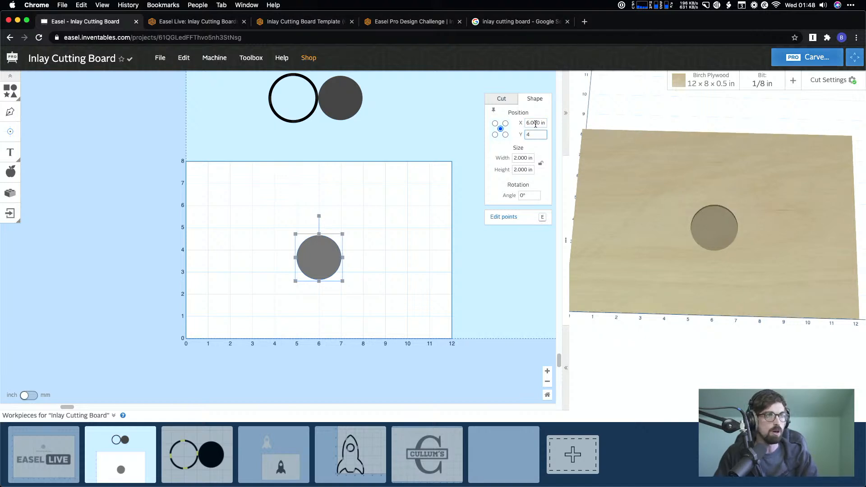
pyautogui.press('Return')
pyautogui.click(386, 234)
pyautogui.click(318, 248)
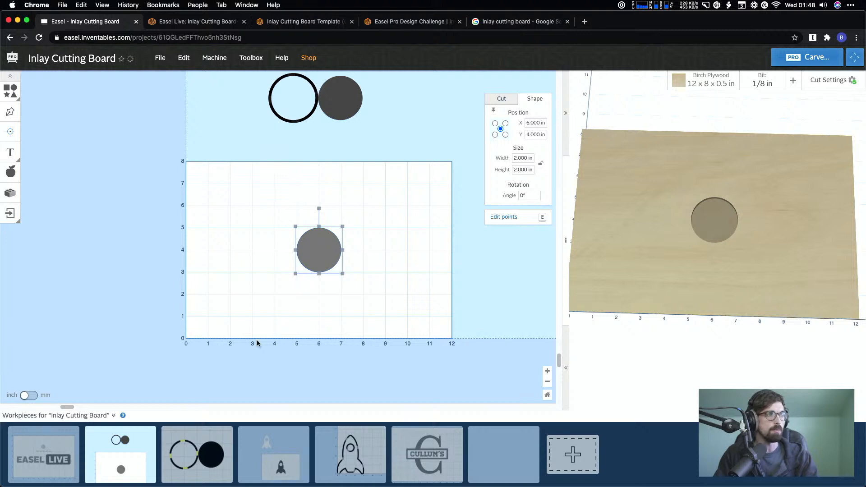
# Step: In the workpiece with the pasted pair, move the cutout ring off the material, above the board
pyautogui.moveTo(675, 267); pyautogui.dragTo(716, 203)
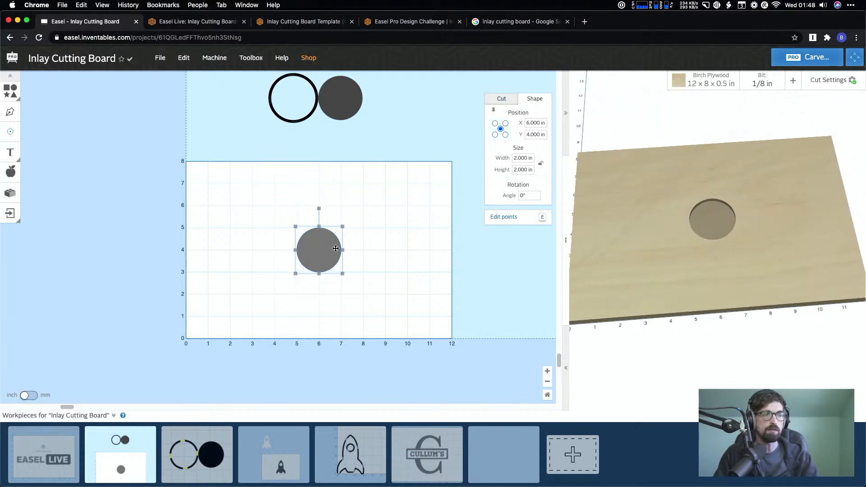
pyautogui.click(199, 466)
pyautogui.click(337, 273)
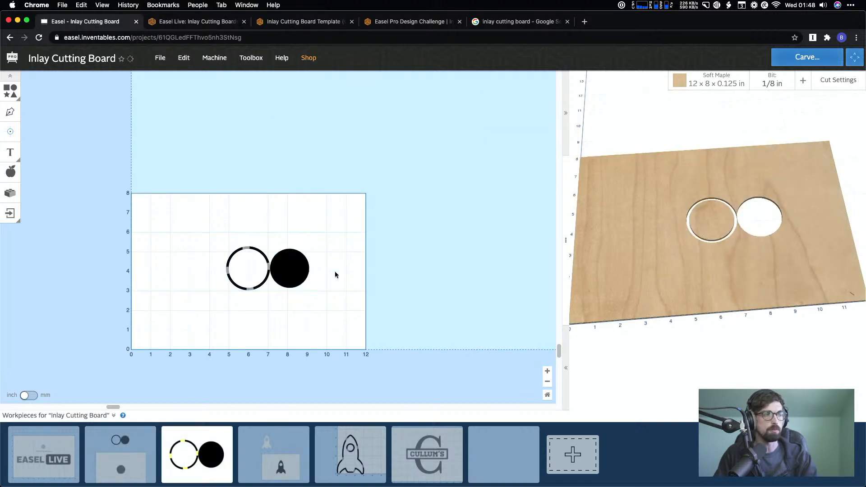
pyautogui.click(256, 251)
pyautogui.moveTo(258, 250); pyautogui.dragTo(285, 134)
# Step: Centre the pasted pocket circle on the board at X 6, Y 4 in
pyautogui.click(287, 275)
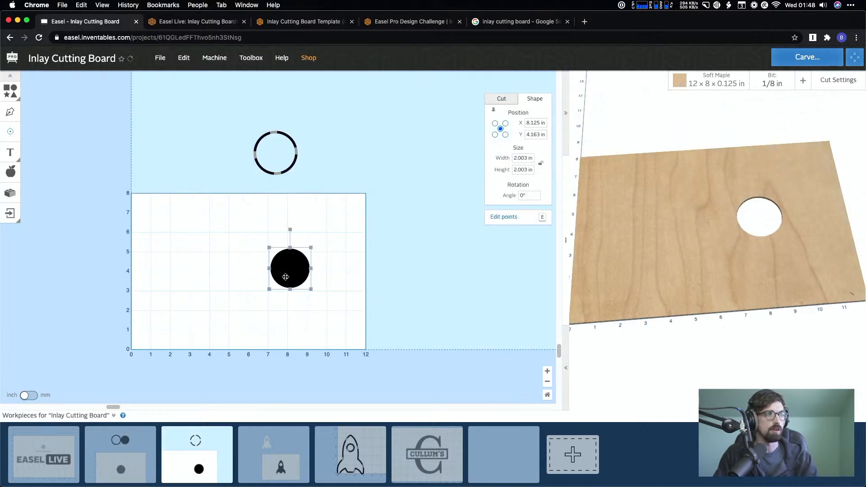
pyautogui.click(537, 122)
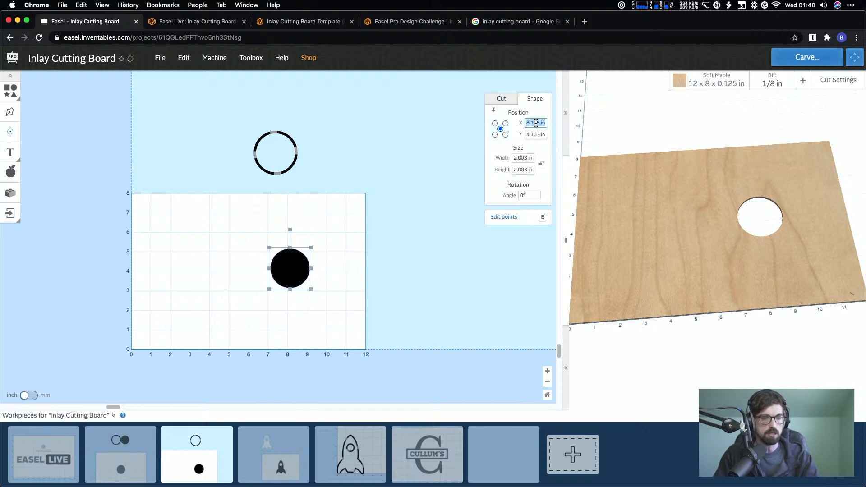
pyautogui.write('6')
pyautogui.press('Tab')
pyautogui.write('4')
pyautogui.press('Return')
pyautogui.click(410, 214)
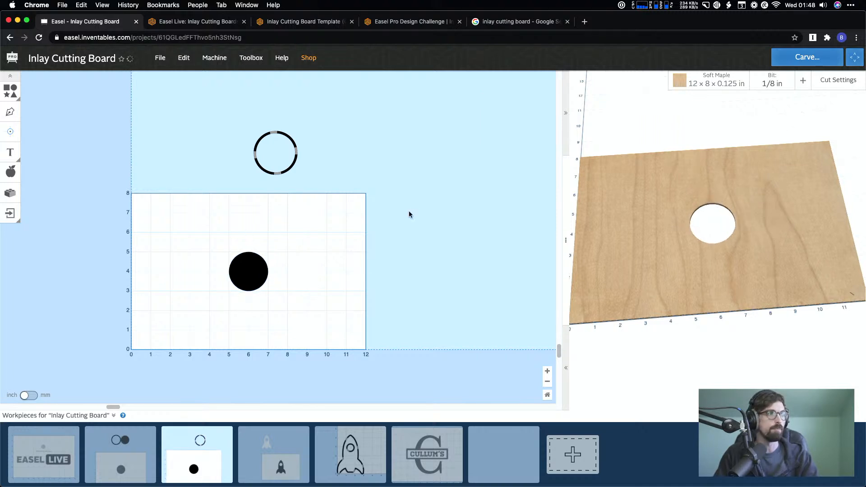
# Step: Check the pasted pocket's cut depth and compare it with the original circle's workpiece
pyautogui.click(281, 269)
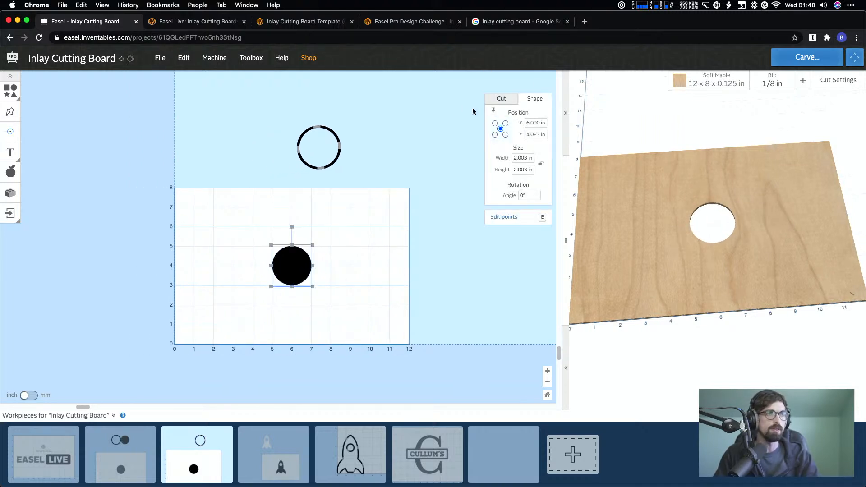
pyautogui.click(498, 100)
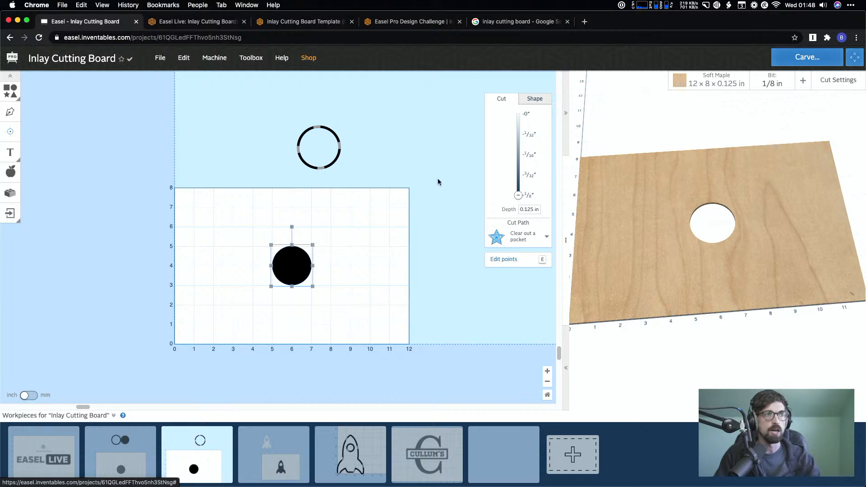
pyautogui.click(411, 256)
pyautogui.click(307, 266)
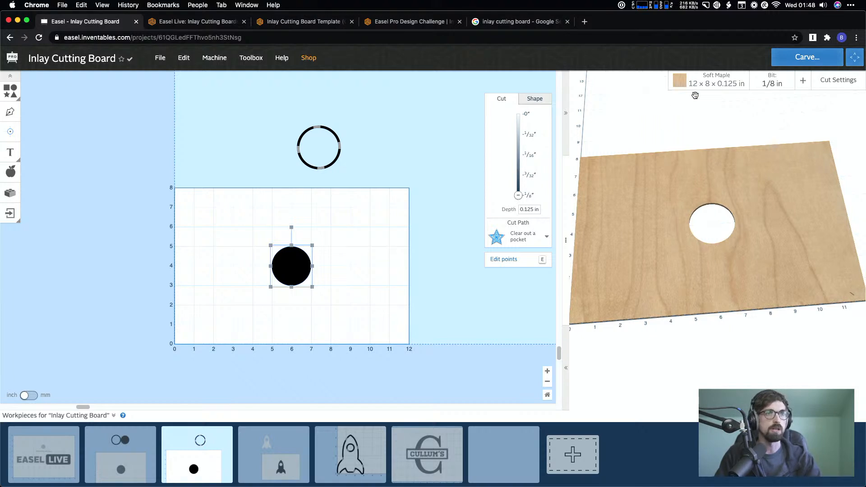
pyautogui.click(392, 198)
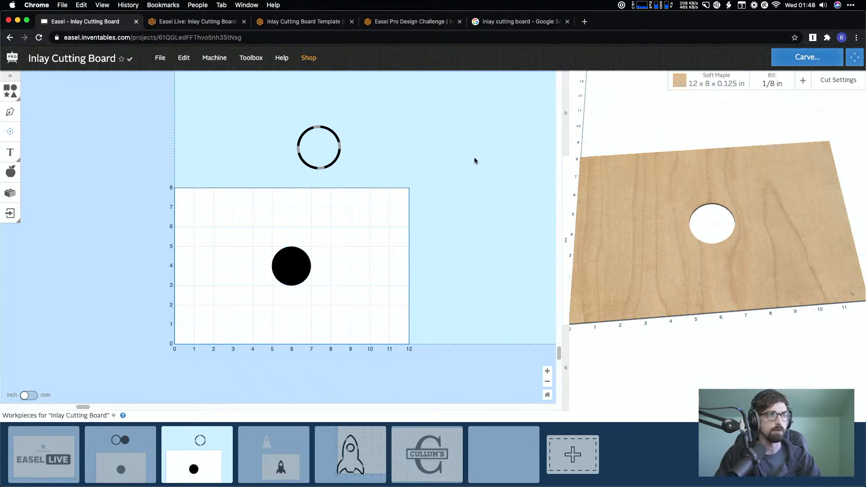
pyautogui.click(116, 465)
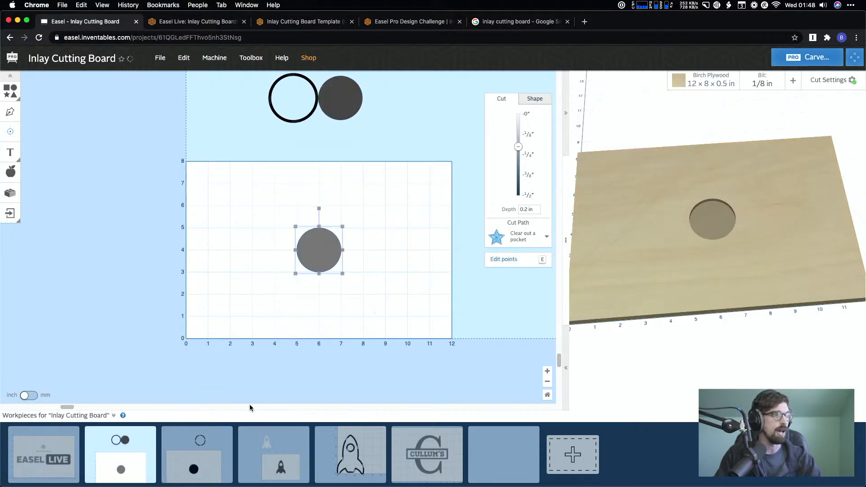
# Step: Set the material thickness of the Soft Maple workpiece with the pasted pocket to 0.5 in
pyautogui.click(208, 456)
pyautogui.click(709, 84)
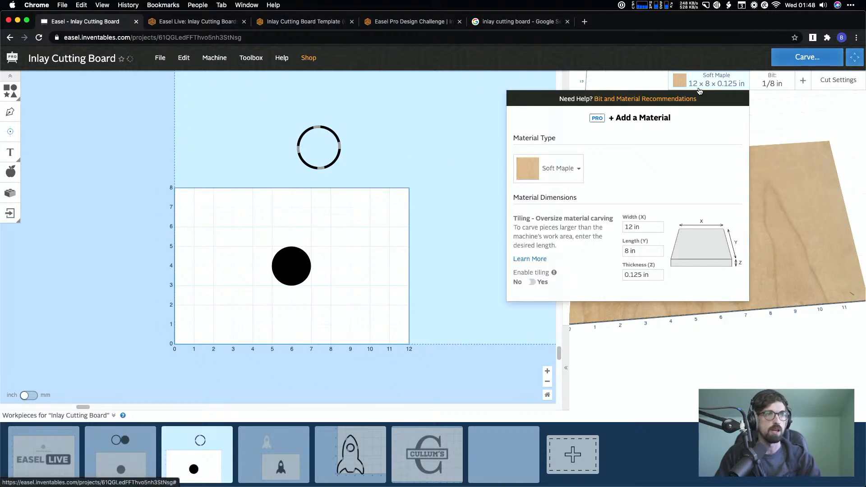
pyautogui.tripleClick(641, 273)
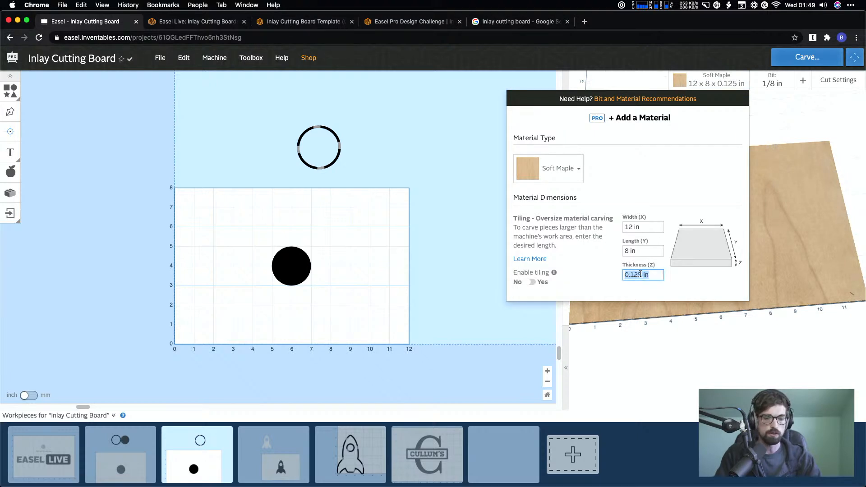
pyautogui.write('0.5')
pyautogui.click(418, 256)
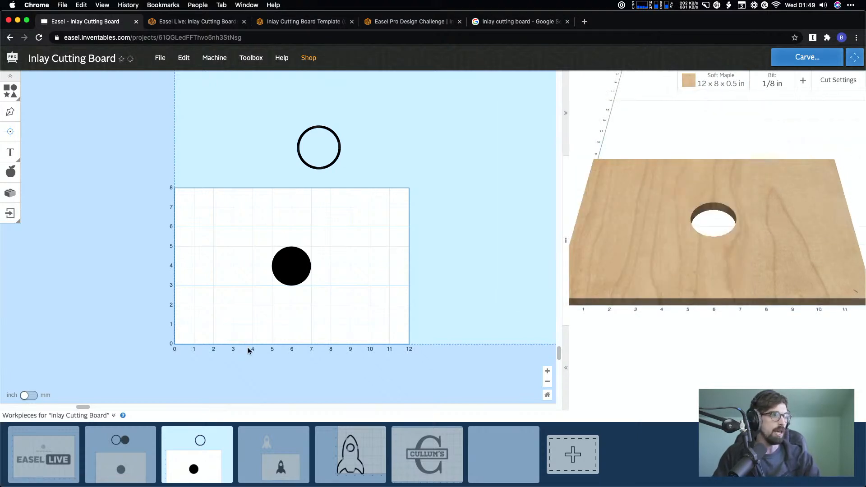
# Step: Change the material of the original circle's workpiece to Walnut
pyautogui.click(120, 464)
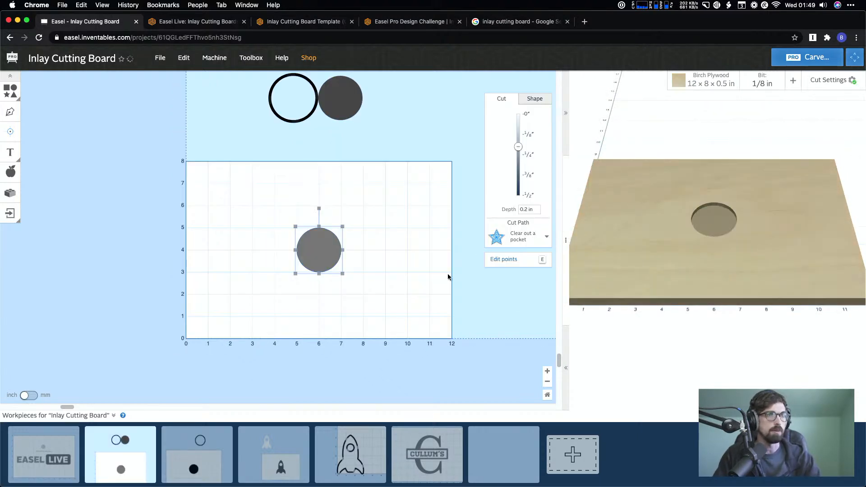
pyautogui.click(718, 84)
pyautogui.click(558, 165)
pyautogui.scroll(-6, 558, 277)
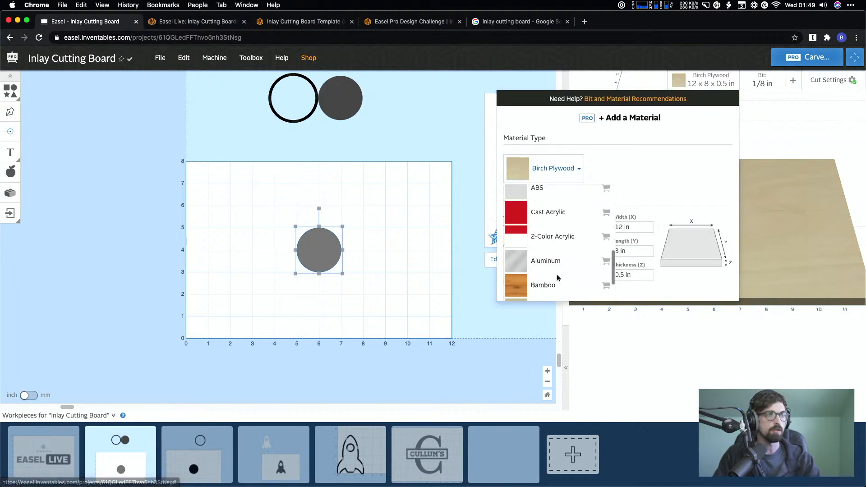
pyautogui.scroll(-3, 558, 277)
pyautogui.click(555, 284)
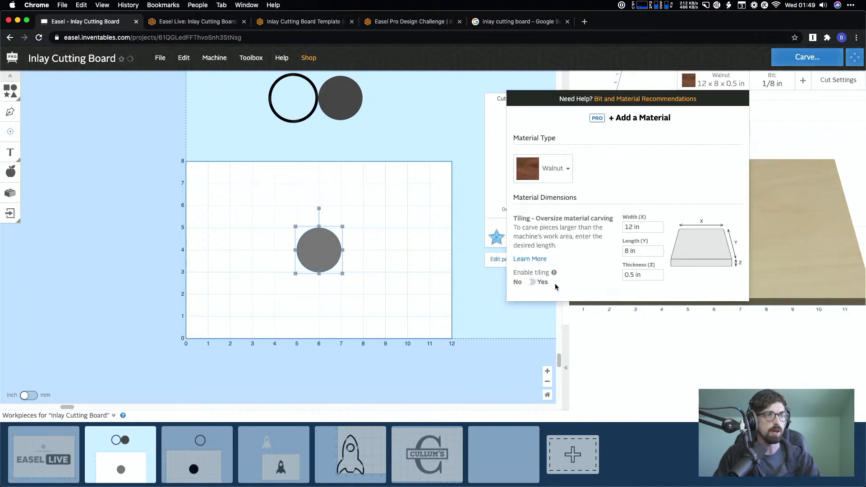
pyautogui.click(441, 274)
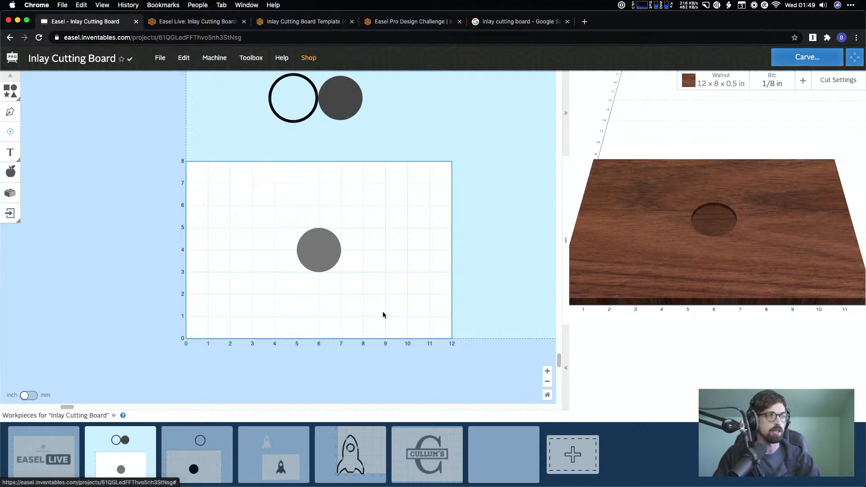
# Step: Change the material of the pasted pocket's workpiece to Walnut as well
pyautogui.click(189, 458)
pyautogui.click(717, 81)
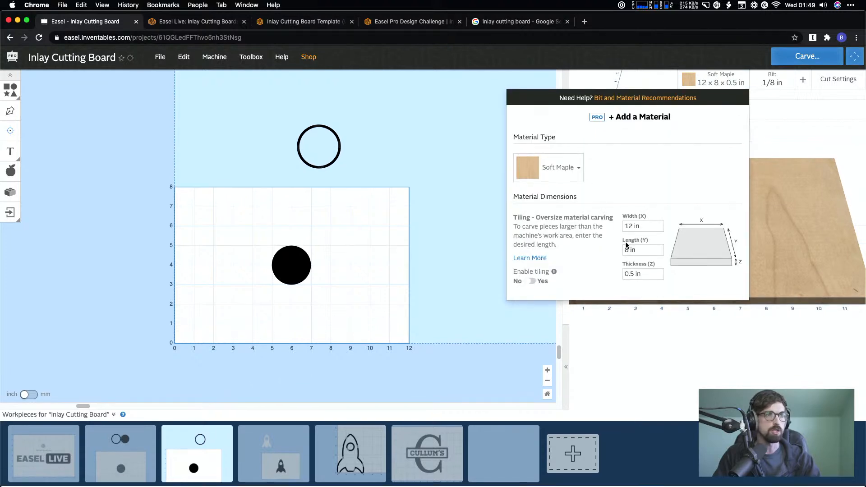
pyautogui.click(560, 168)
pyautogui.click(551, 287)
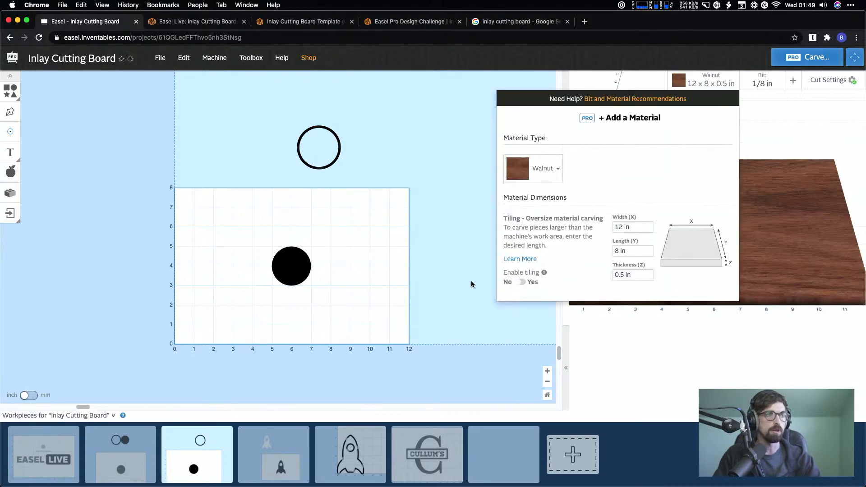
pyautogui.click(417, 274)
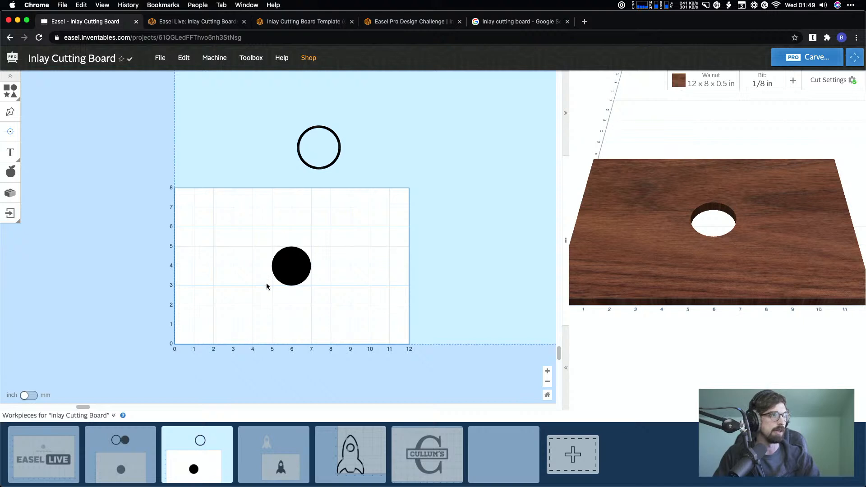
# Step: Reduce the pasted pocket circle's cut depth to about 0.2 in
pyautogui.click(281, 276)
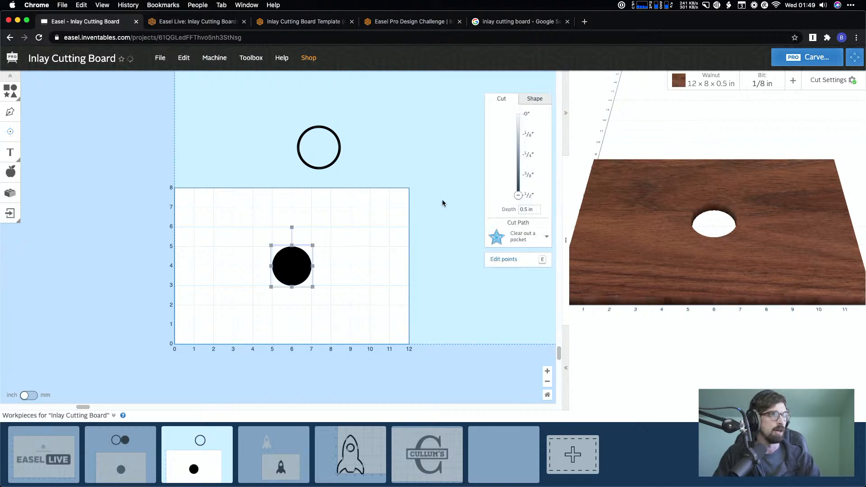
pyautogui.click(520, 134)
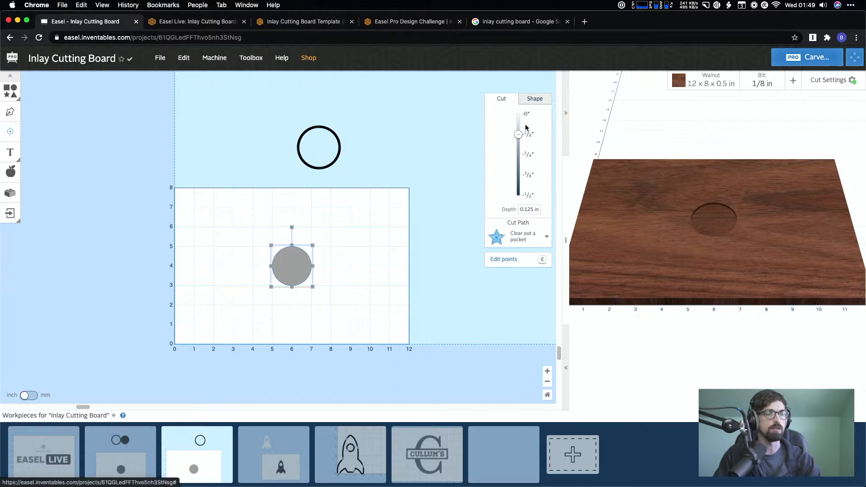
pyautogui.moveTo(529, 155); pyautogui.dragTo(524, 136)
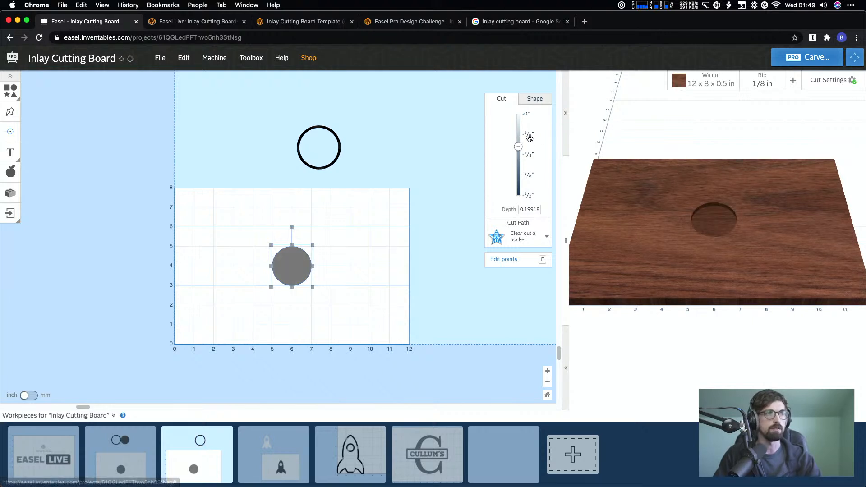
# Step: Move the outline circle further right in the empty area above the material and check the material preview
pyautogui.click(403, 278)
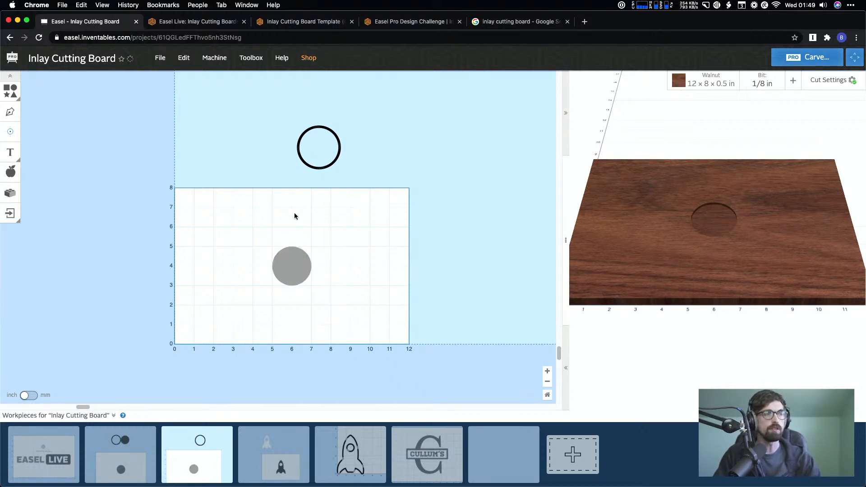
pyautogui.click(341, 150)
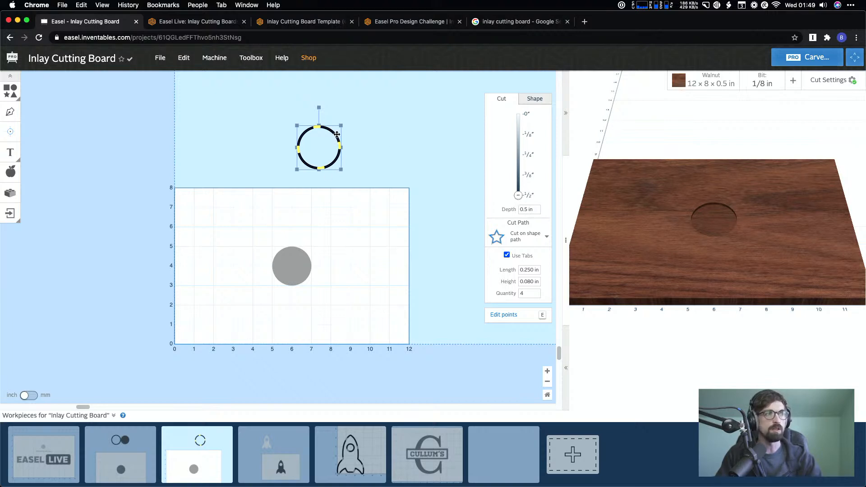
pyautogui.moveTo(335, 143); pyautogui.dragTo(397, 130)
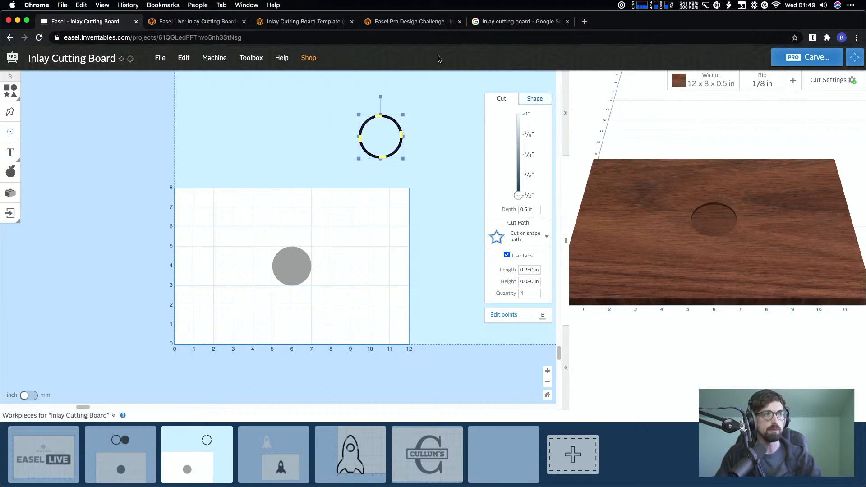
pyautogui.scroll(-5, 663, 208)
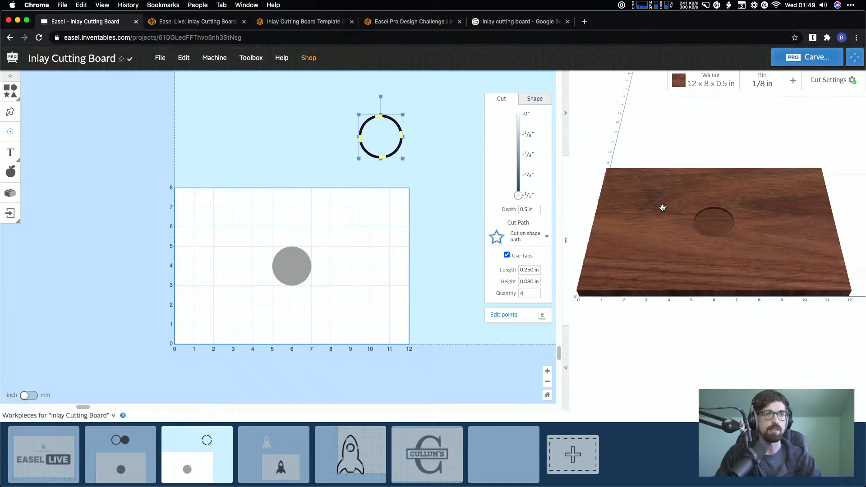
pyautogui.moveTo(721, 164); pyautogui.dragTo(773, 188)
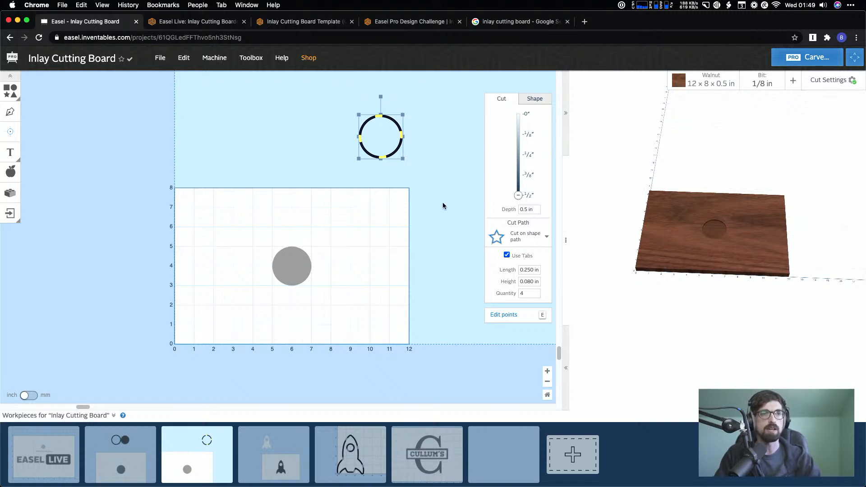
pyautogui.click(403, 170)
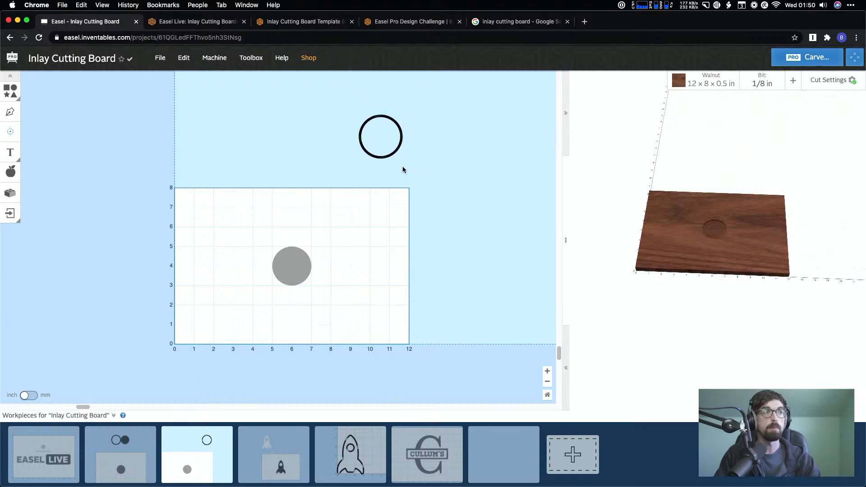
# Step: Simulate the toolpaths and examine the outline circle's path outside the walnut board in the 3D preview
pyautogui.click(402, 138)
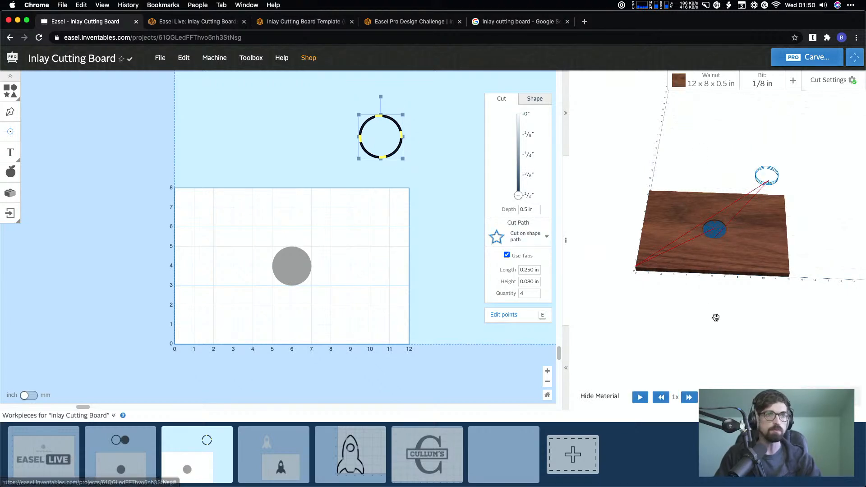
pyautogui.scroll(10, 718, 317)
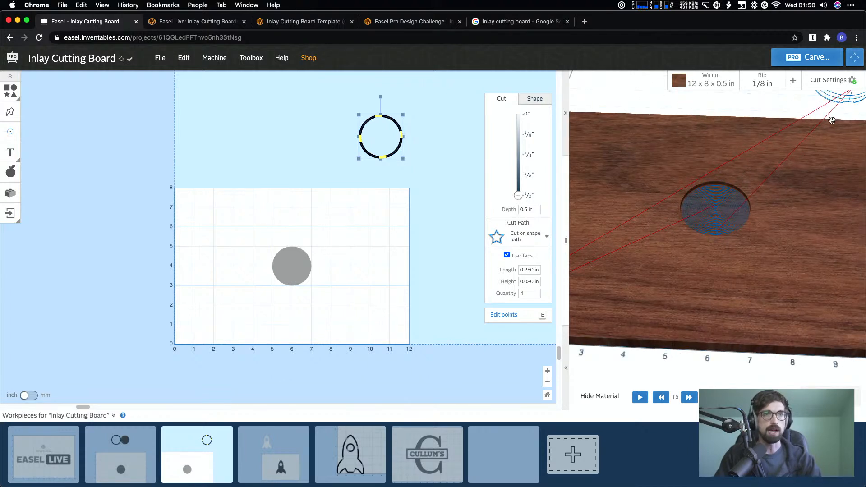
pyautogui.scroll(-5, 832, 120)
pyautogui.moveTo(808, 135); pyautogui.dragTo(805, 174)
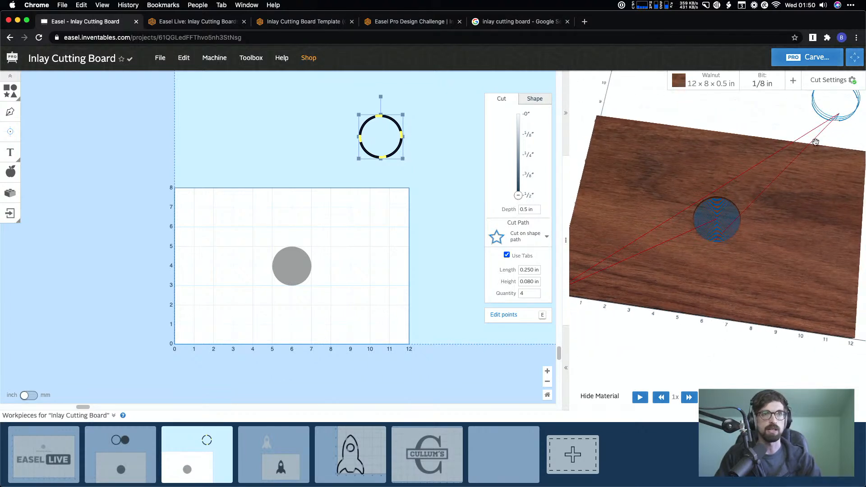
pyautogui.click(426, 175)
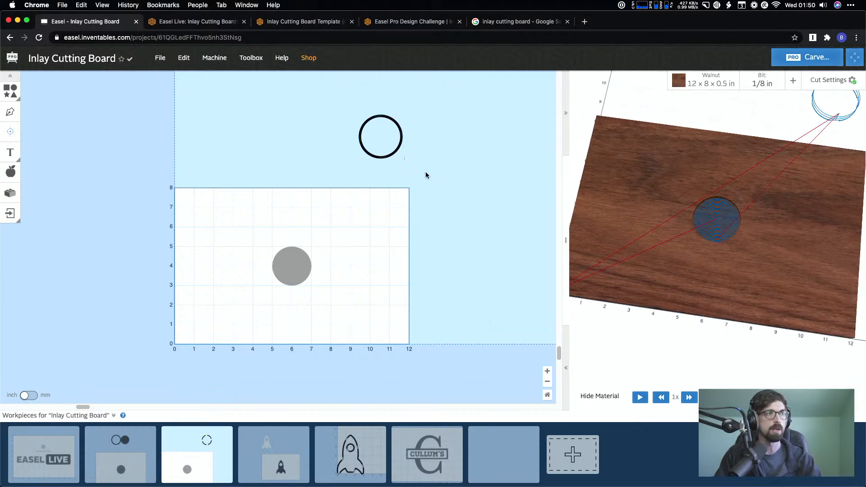
# Step: Set the outline circle's cut depth to 0 so it is left out of the carve
pyautogui.click(401, 131)
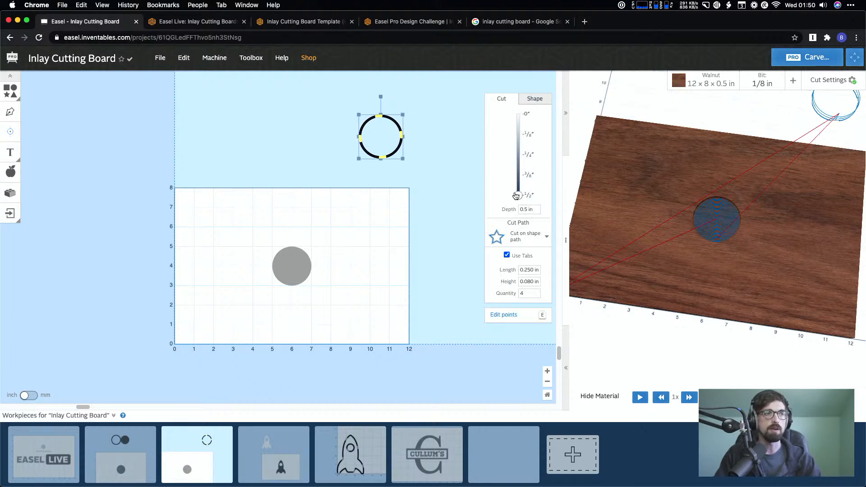
pyautogui.moveTo(518, 198); pyautogui.dragTo(518, 115)
pyautogui.click(428, 167)
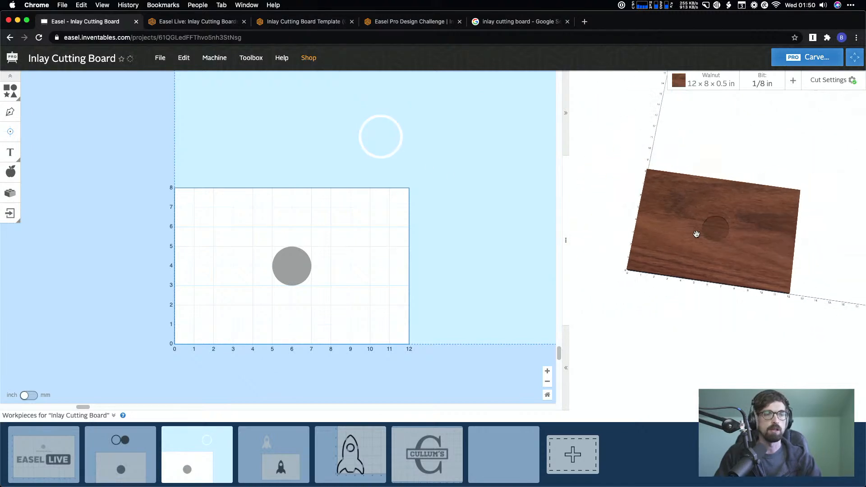
pyautogui.scroll(-3, 348, 167)
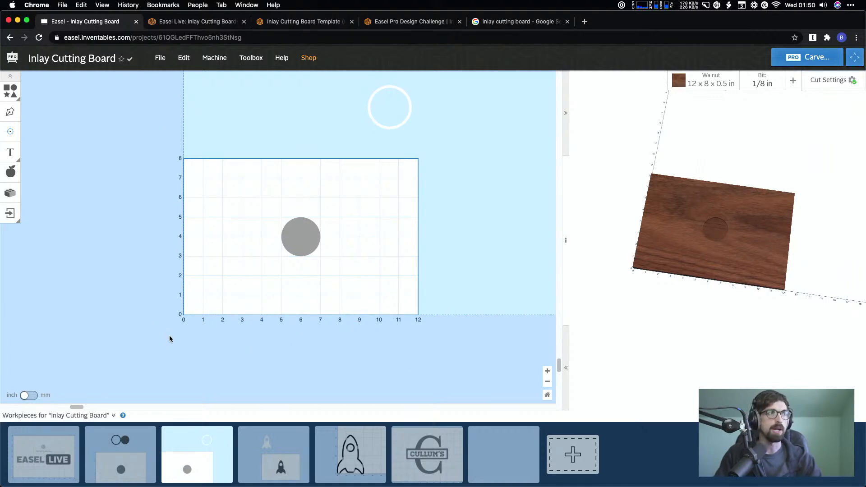
# Step: Move the zero-depth outline circle back left above the material and compare it with the preceding workpiece's outline circle and pockets
pyautogui.moveTo(409, 117); pyautogui.dragTo(362, 129)
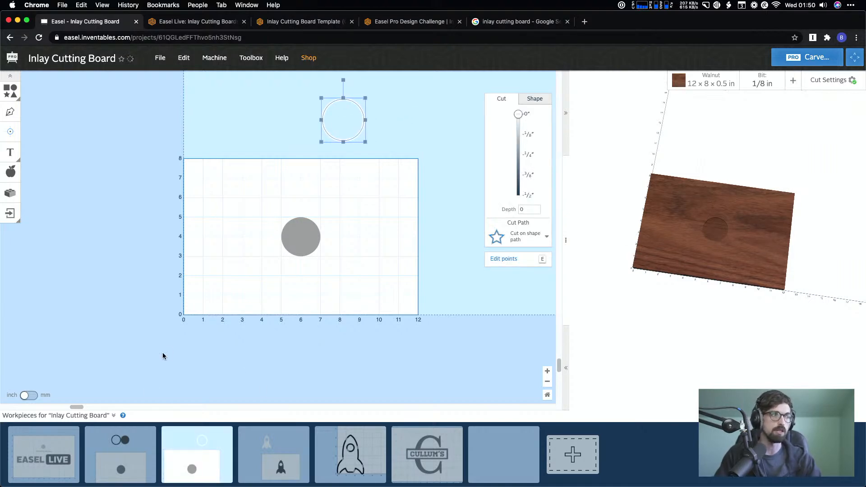
pyautogui.click(142, 456)
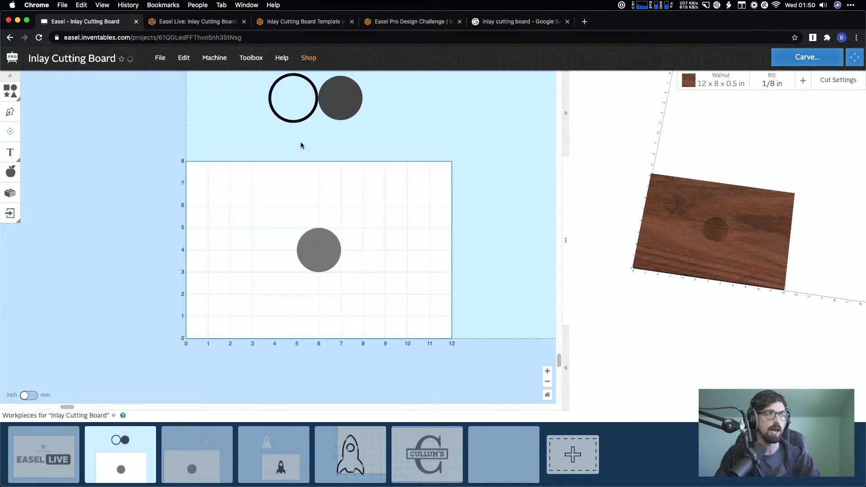
pyautogui.click(215, 454)
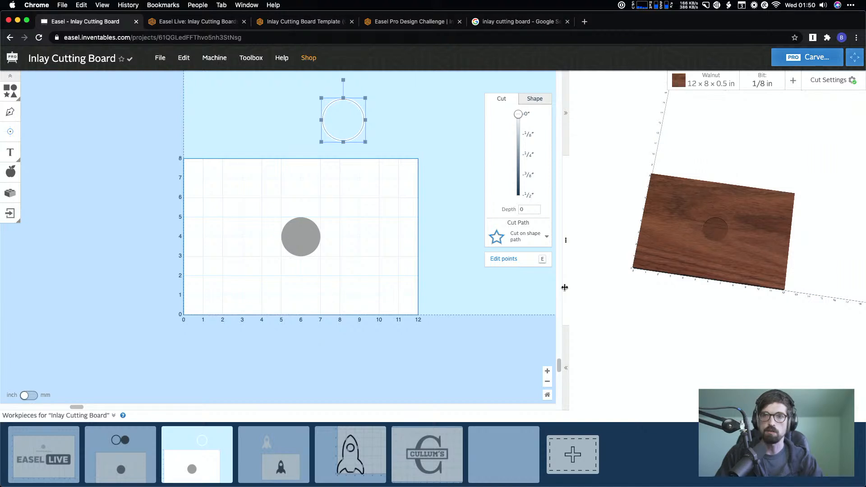
pyautogui.click(450, 141)
pyautogui.scroll(-2, 389, 161)
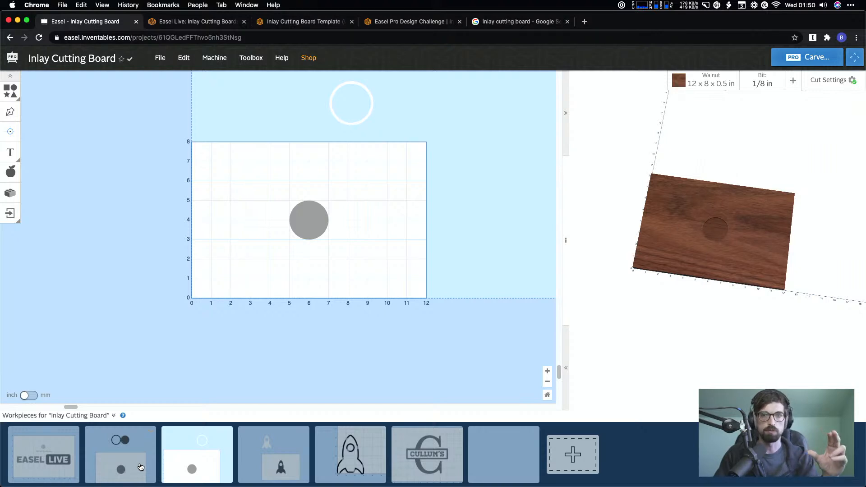
# Step: Place the zero-depth outline circle partly over the pocket, slightly right of its centre, and bring it to the front
pyautogui.click(368, 121)
pyautogui.moveTo(367, 116); pyautogui.dragTo(341, 214)
pyautogui.press('Delete')
pyautogui.click(362, 236)
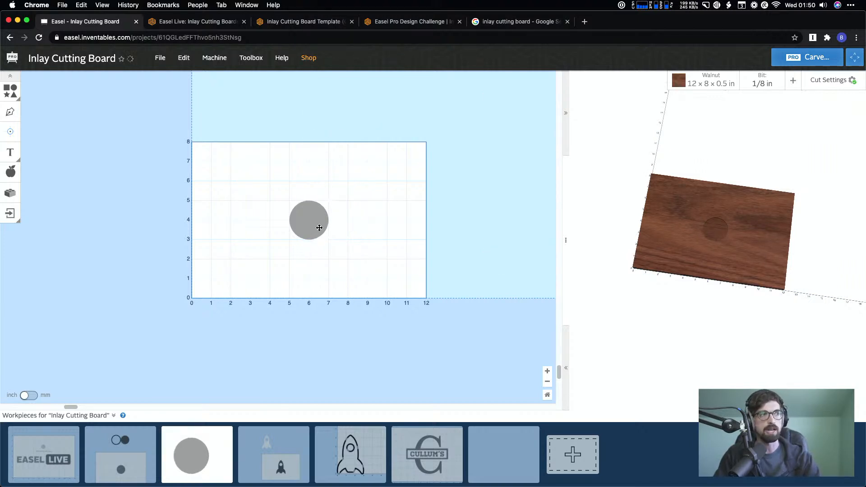
pyautogui.click(338, 209)
pyautogui.rightClick(338, 209)
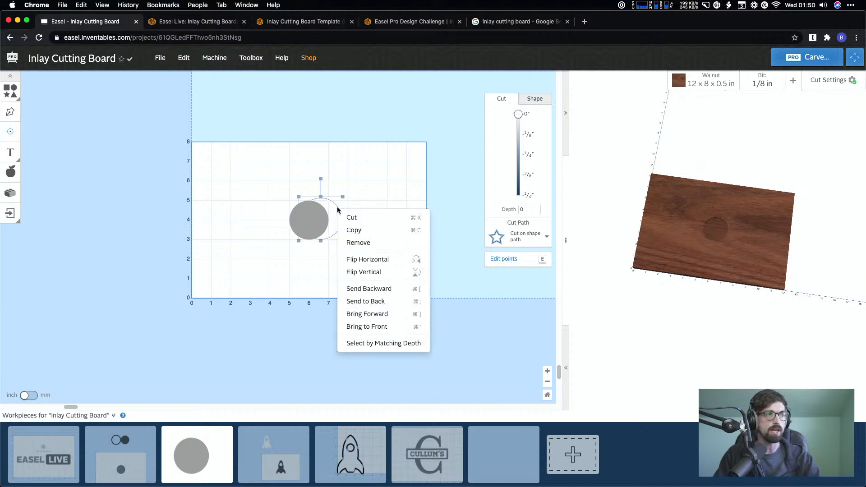
pyautogui.click(379, 328)
pyautogui.click(346, 306)
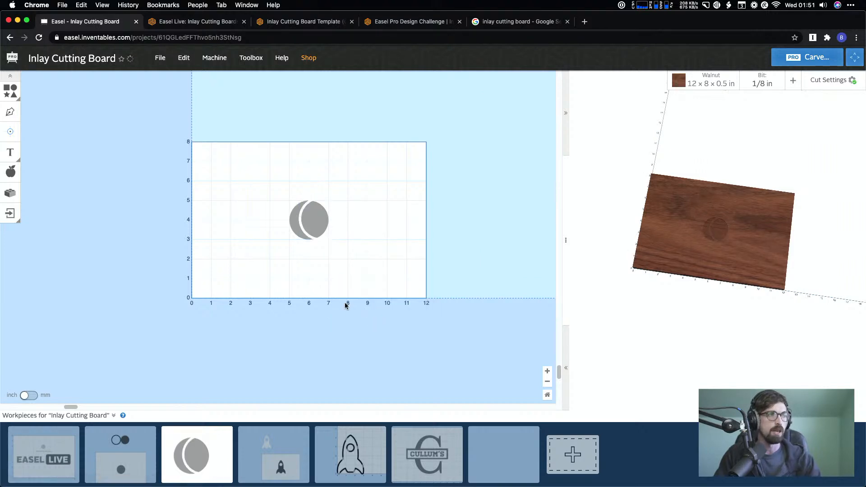
# Step: Nudge the zero-depth circle slightly left over the pocket and examine the overlap up close in the 3D preview
pyautogui.click(331, 202)
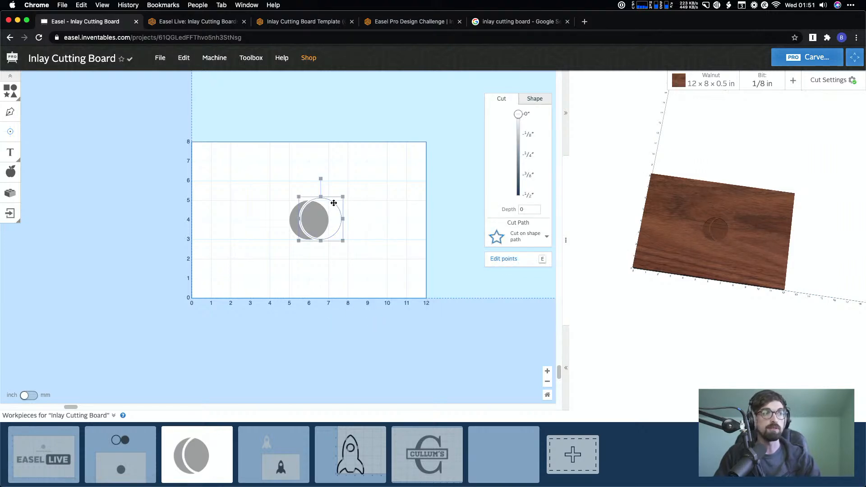
pyautogui.click(368, 244)
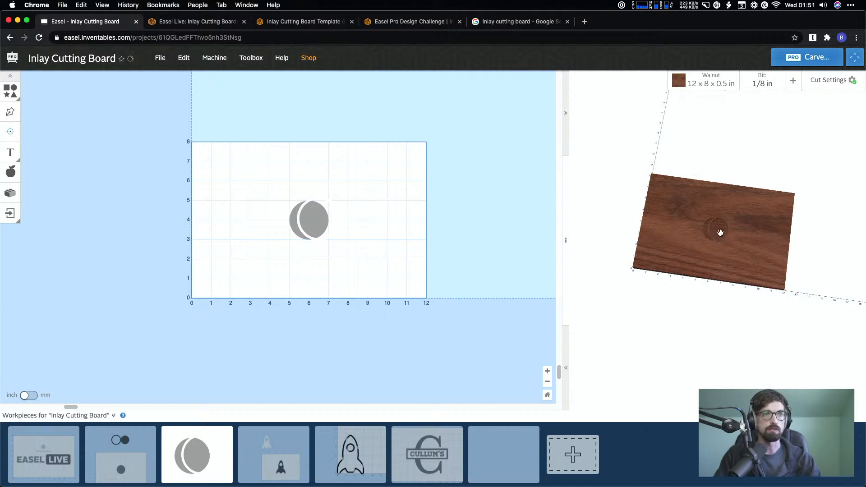
pyautogui.moveTo(719, 231); pyautogui.dragTo(729, 190)
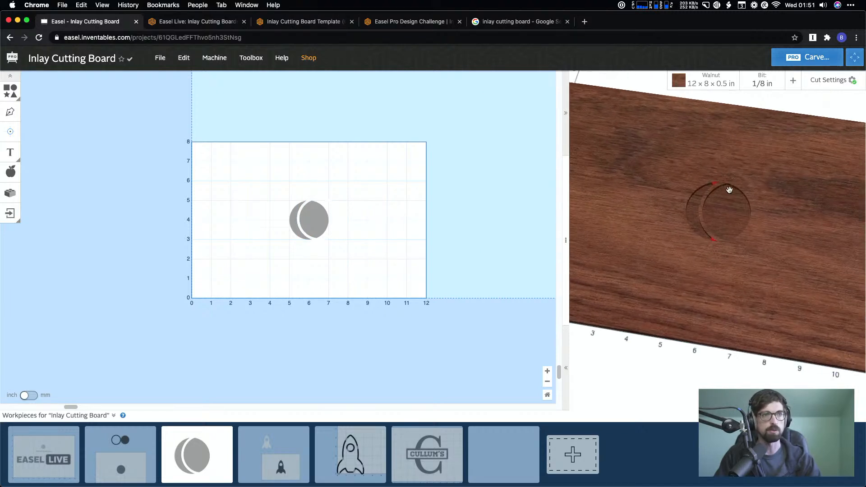
pyautogui.scroll(10, 727, 211)
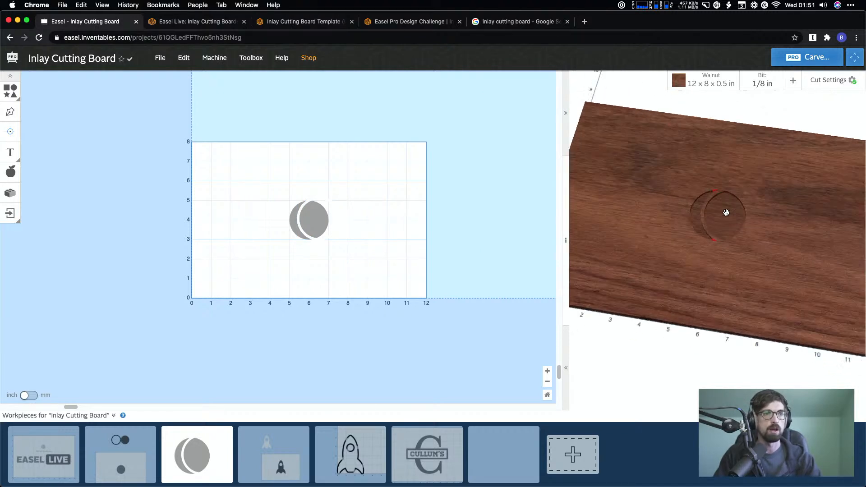
pyautogui.moveTo(676, 242); pyautogui.dragTo(711, 176)
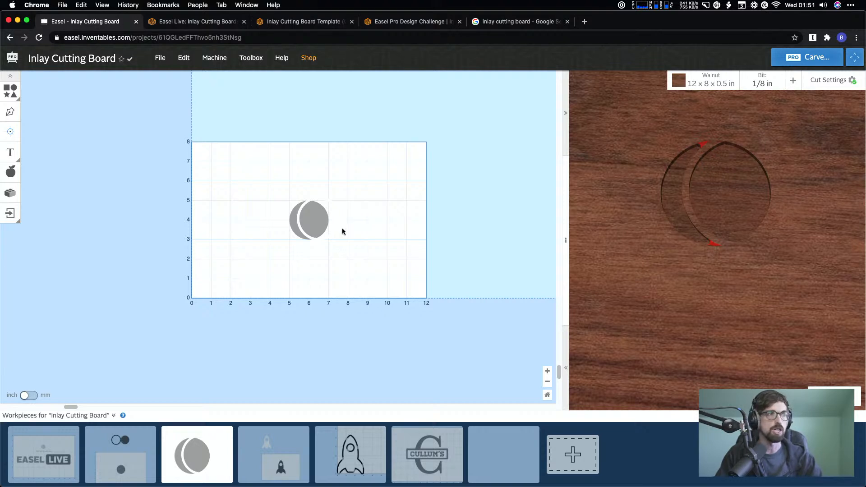
# Step: Change the workpiece's bit to the 60 Deg x 1/4 in SHK V-bit and check the overlapping circles
pyautogui.click(772, 86)
pyautogui.scroll(-2, 699, 303)
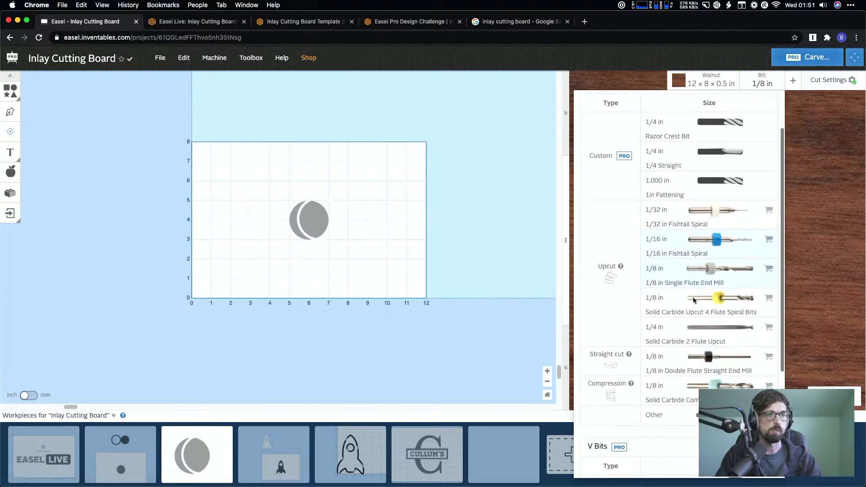
pyautogui.scroll(-3, 689, 387)
pyautogui.click(670, 322)
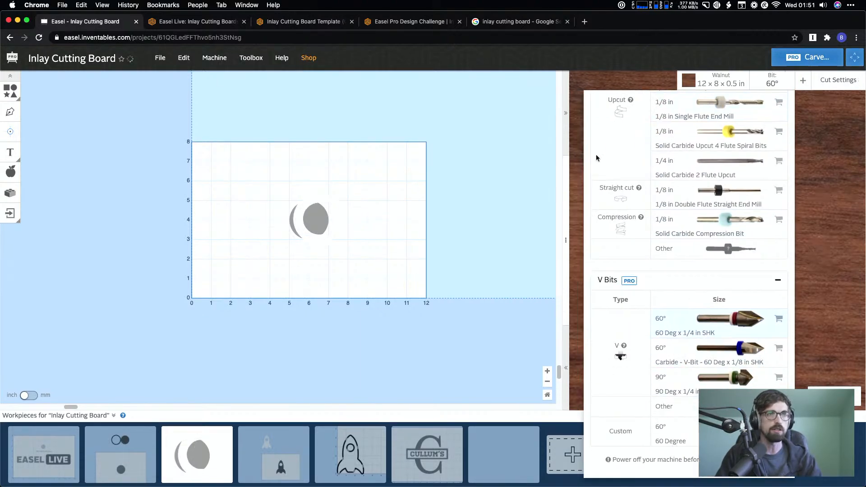
pyautogui.click(315, 214)
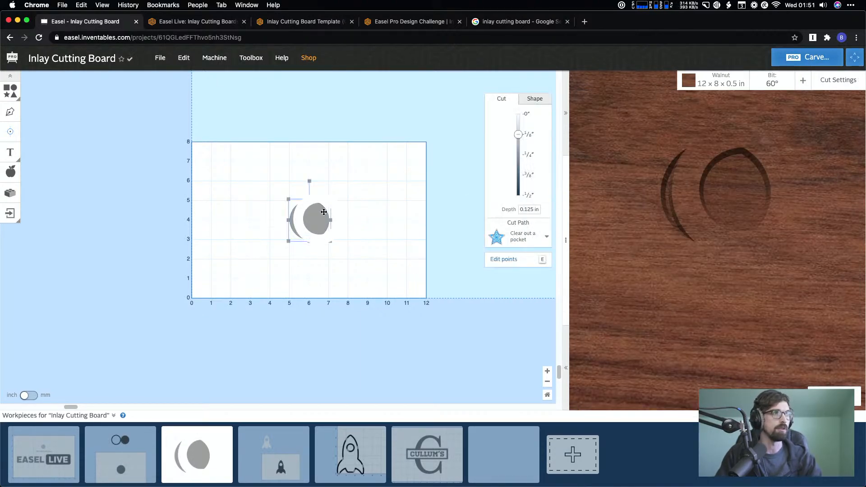
pyautogui.click(424, 191)
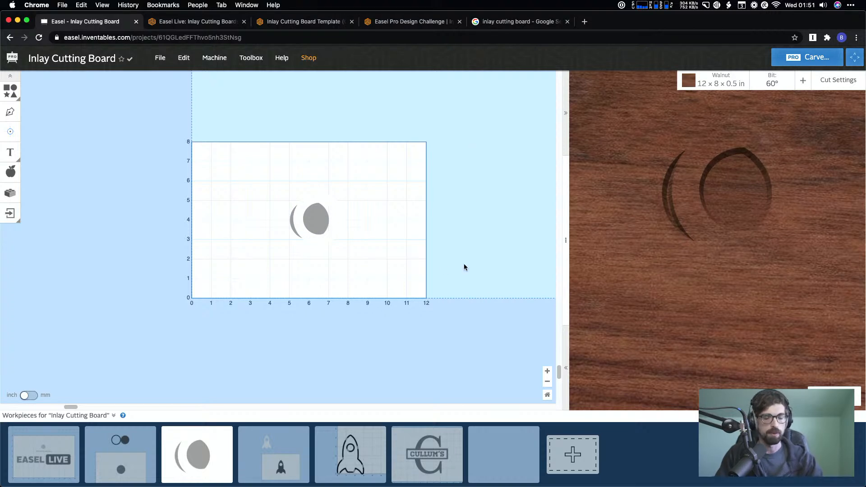
# Step: Undo the change of the bit to the 60° V-bit
pyautogui.click(184, 58)
pyautogui.click(186, 76)
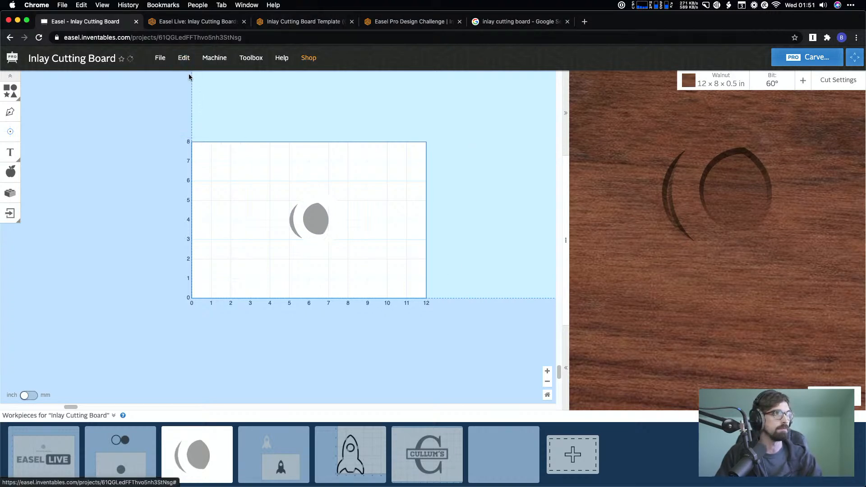
pyautogui.click(193, 58)
pyautogui.click(187, 75)
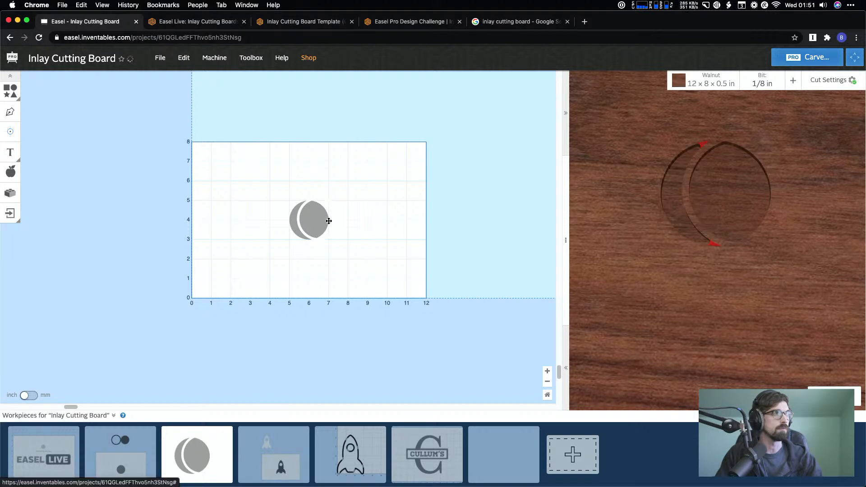
# Step: Move the zero-depth outline circle off the pocket to the empty area above the material
pyautogui.moveTo(320, 198); pyautogui.dragTo(342, 81)
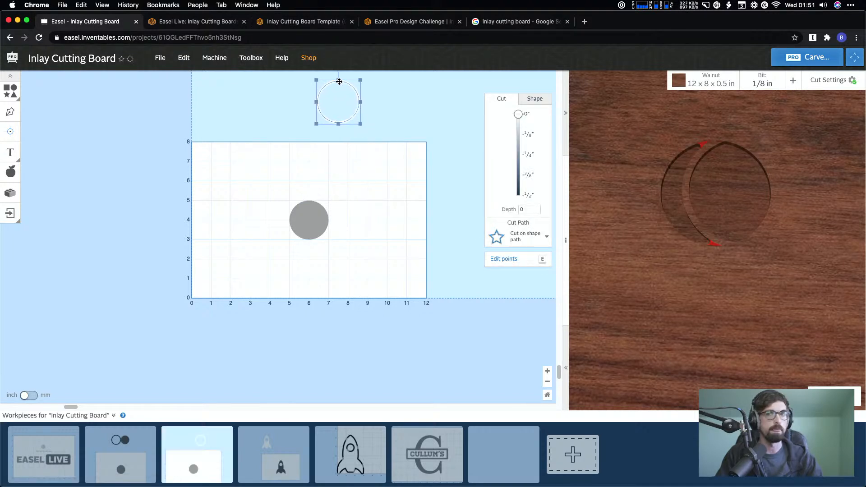
pyautogui.click(382, 228)
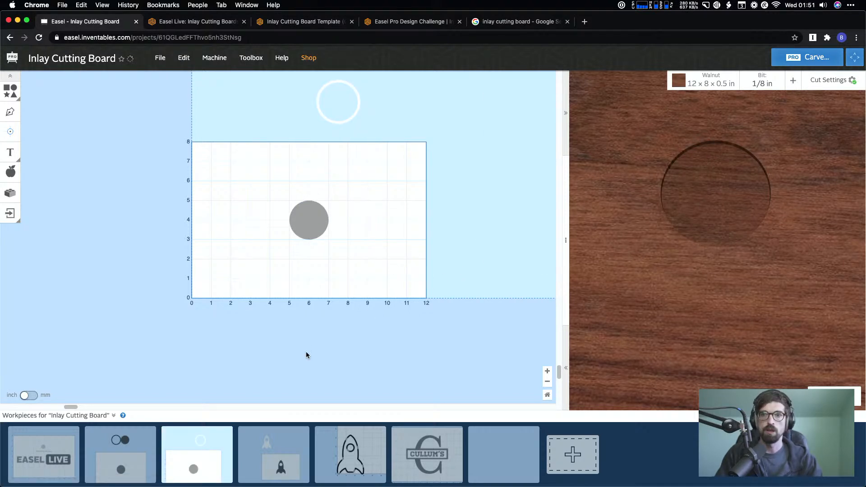
# Step: Duplicate the workpiece with the pocket and zero-depth circle, and place the copy directly after the original
pyautogui.click(229, 438)
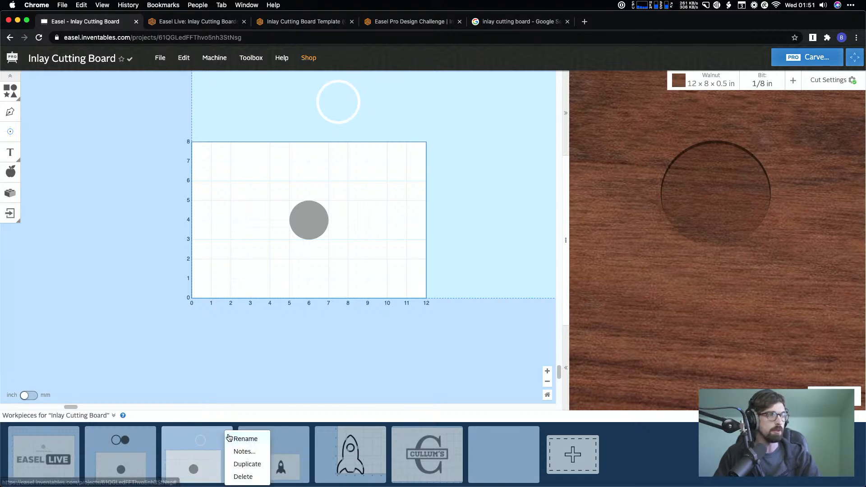
pyautogui.click(249, 465)
pyautogui.moveTo(582, 467); pyautogui.dragTo(236, 459)
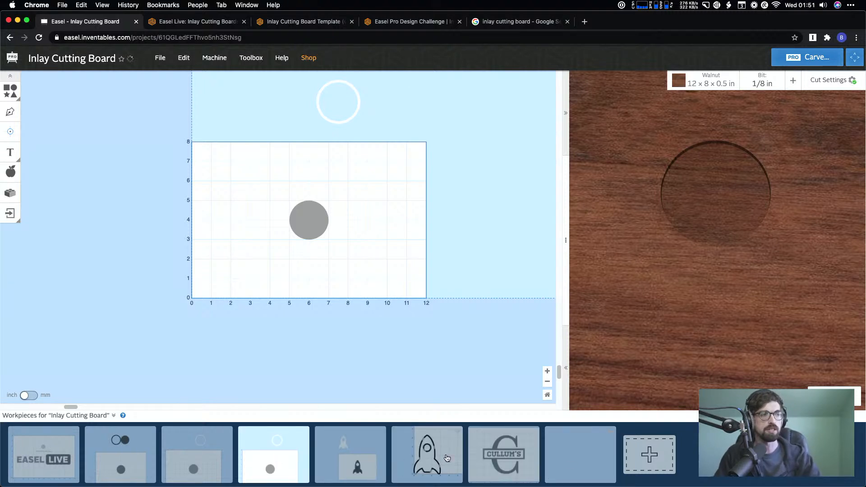
# Step: Delete the filled pocket circle from the duplicated workpiece, keeping only the outline circle
pyautogui.scroll(-5, 384, 336)
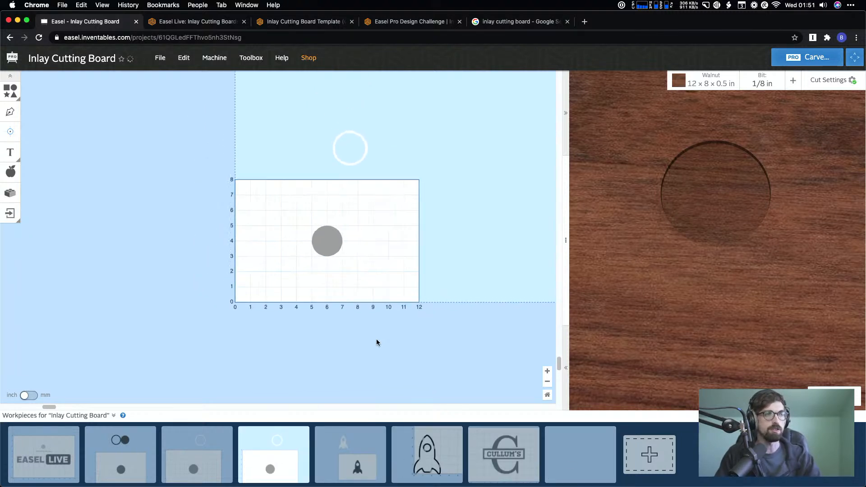
pyautogui.scroll(2, 376, 342)
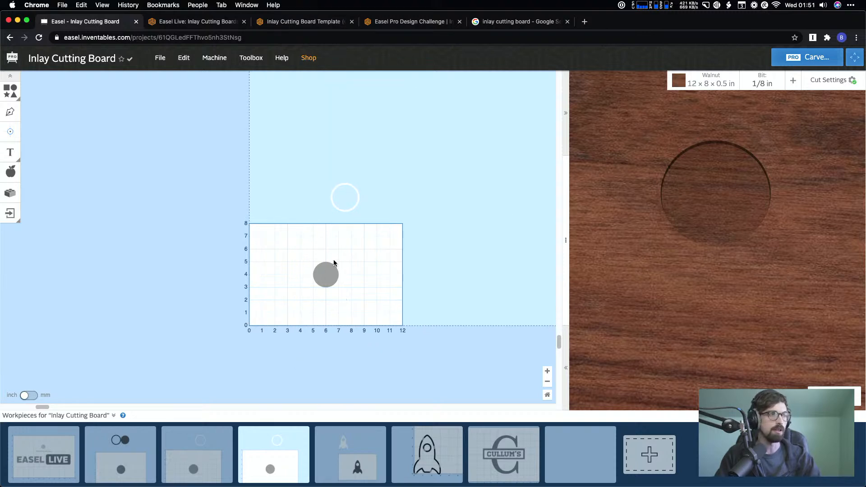
pyautogui.hscroll(-2, 365, 293)
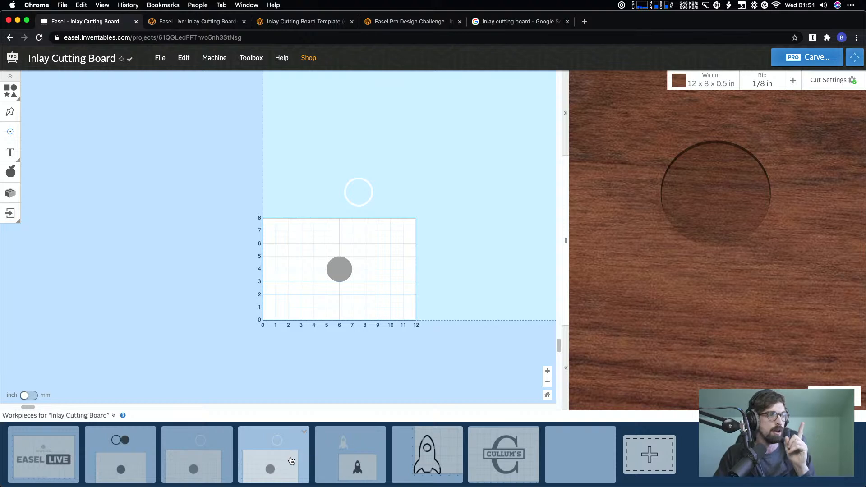
pyautogui.click(344, 269)
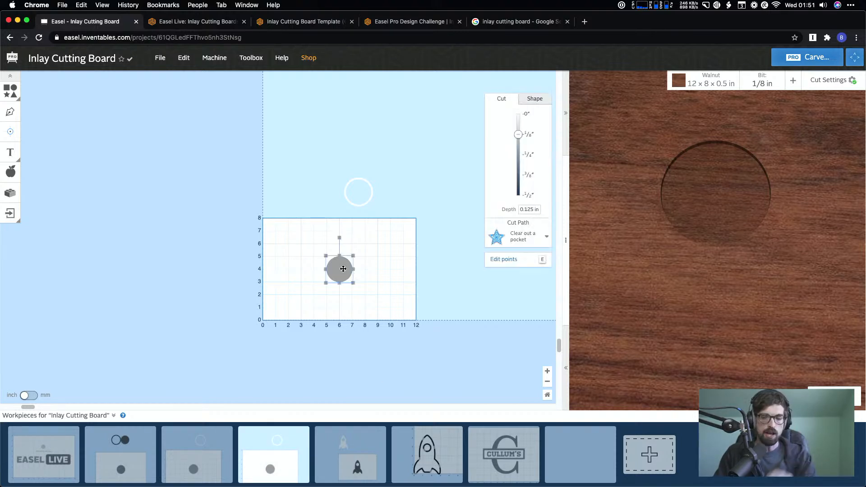
pyautogui.press('Delete')
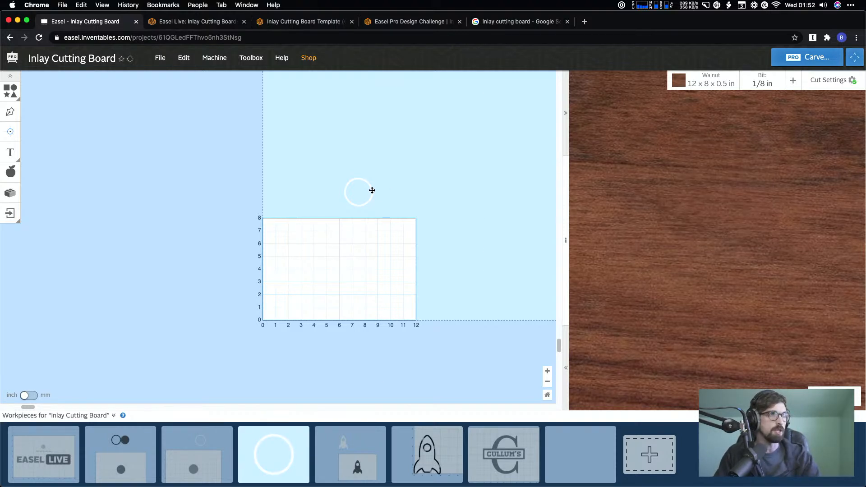
# Step: Move the outline circle onto the material, set its cut depth to 0.5 in and reposition it near the centre
pyautogui.moveTo(372, 191); pyautogui.dragTo(359, 257)
pyautogui.moveTo(519, 115); pyautogui.dragTo(519, 233)
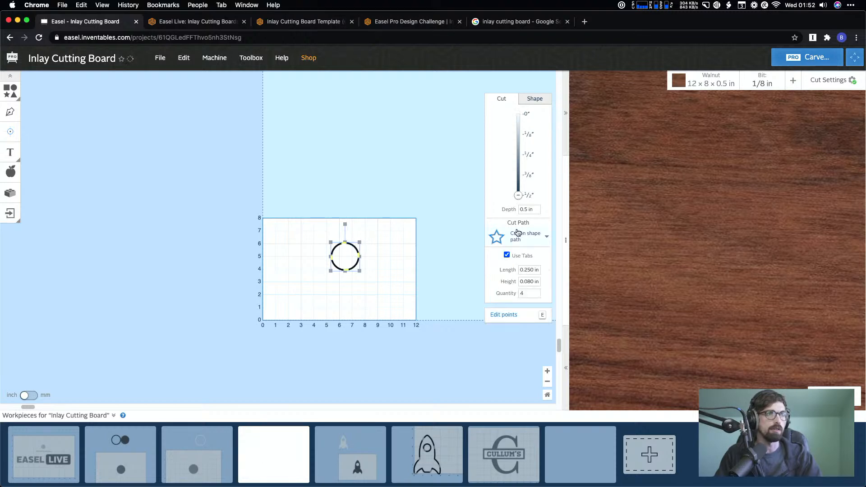
pyautogui.click(373, 302)
pyautogui.click(358, 258)
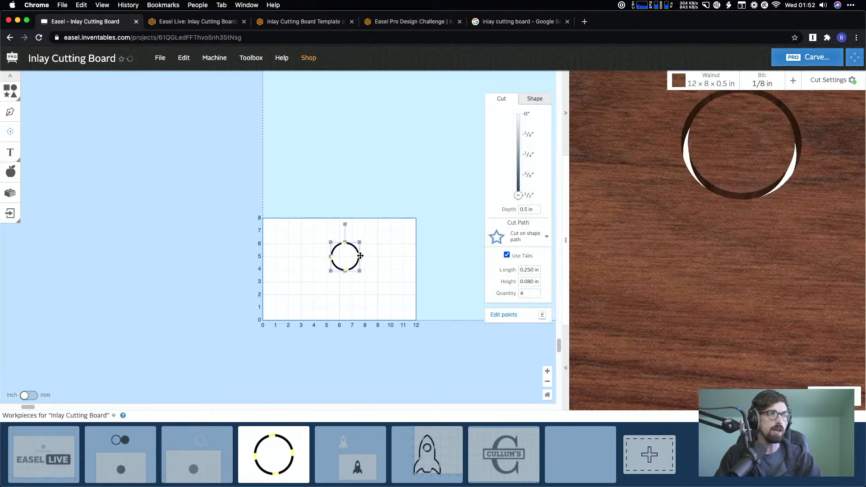
pyautogui.moveTo(358, 257); pyautogui.dragTo(350, 268)
pyautogui.click(392, 285)
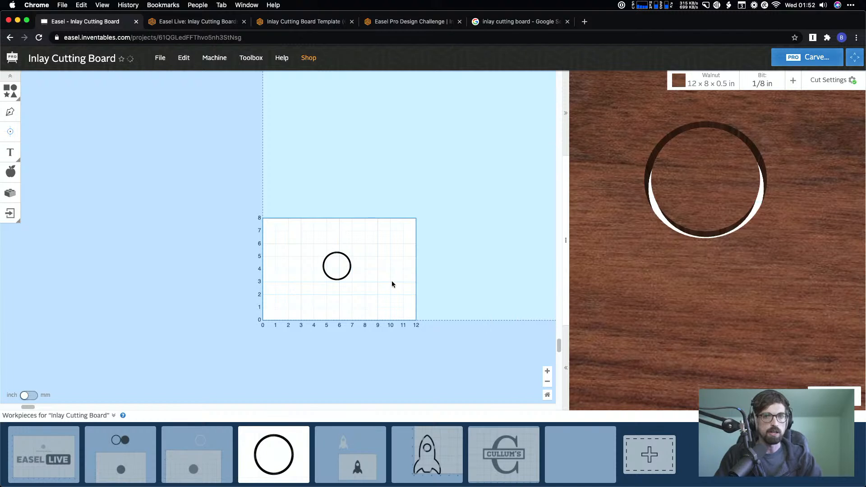
# Step: Change the cutout workpiece's material type to Soft Maple
pyautogui.click(698, 85)
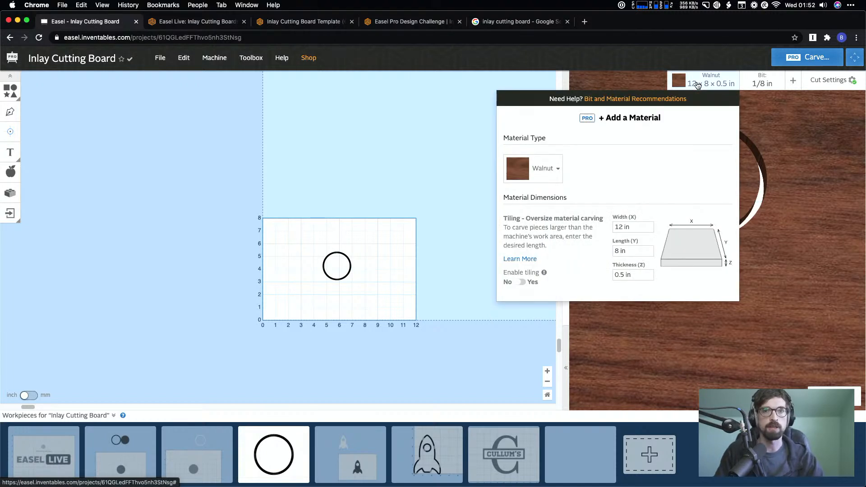
pyautogui.click(542, 168)
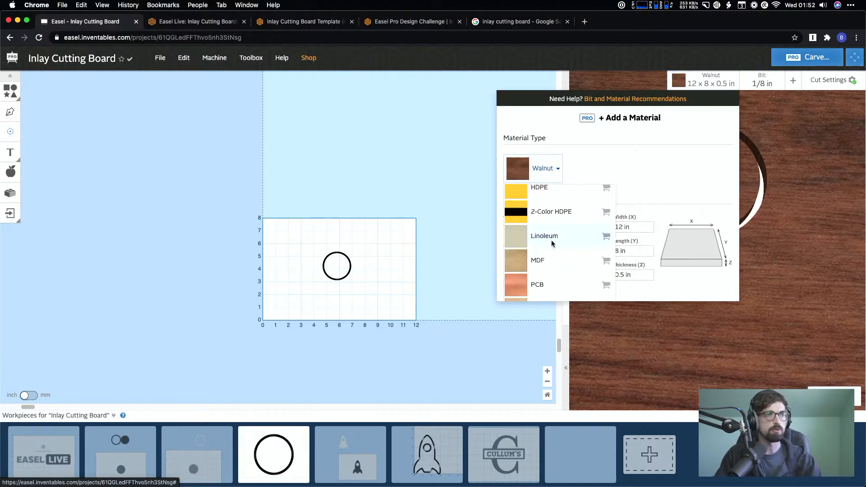
pyautogui.scroll(-1, 552, 240)
pyautogui.click(551, 265)
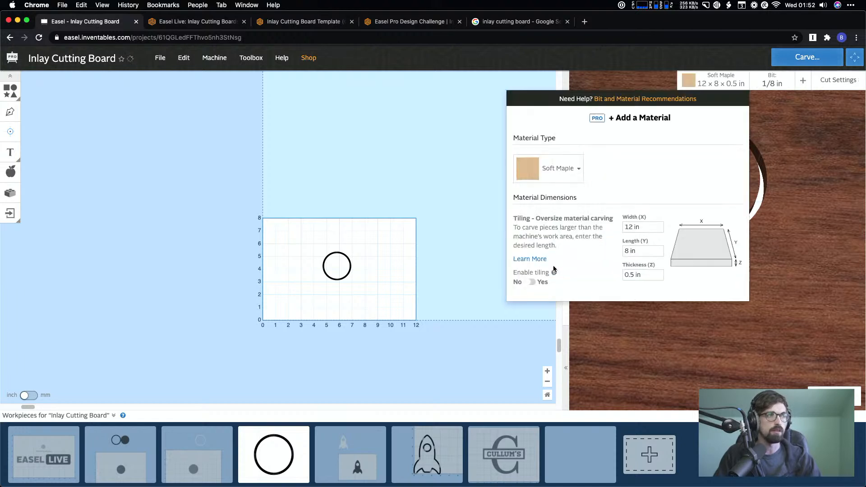
# Step: Set the Soft Maple material's thickness to 0.125 in
pyautogui.click(646, 277)
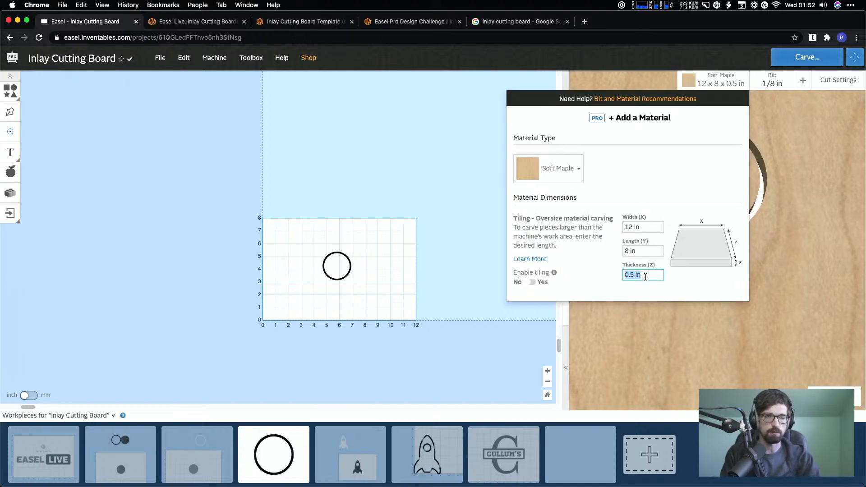
pyautogui.write('.125')
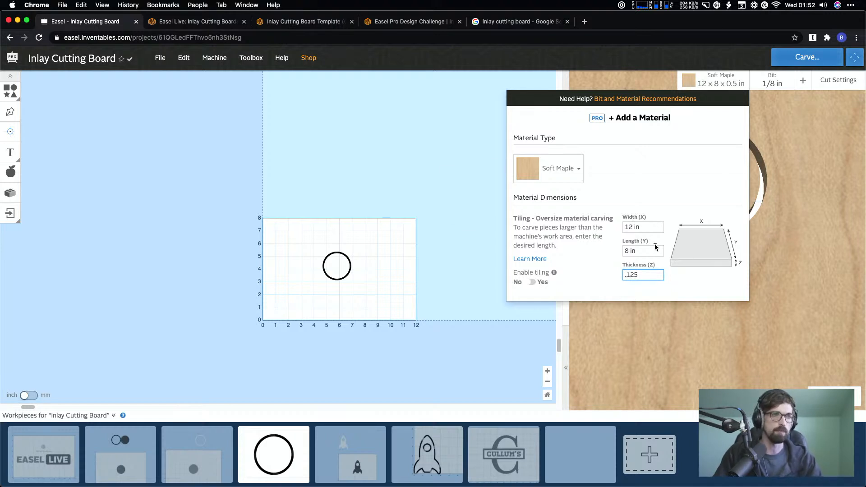
pyautogui.press('super+space')
pyautogui.write('1/8')
pyautogui.press('Escape')
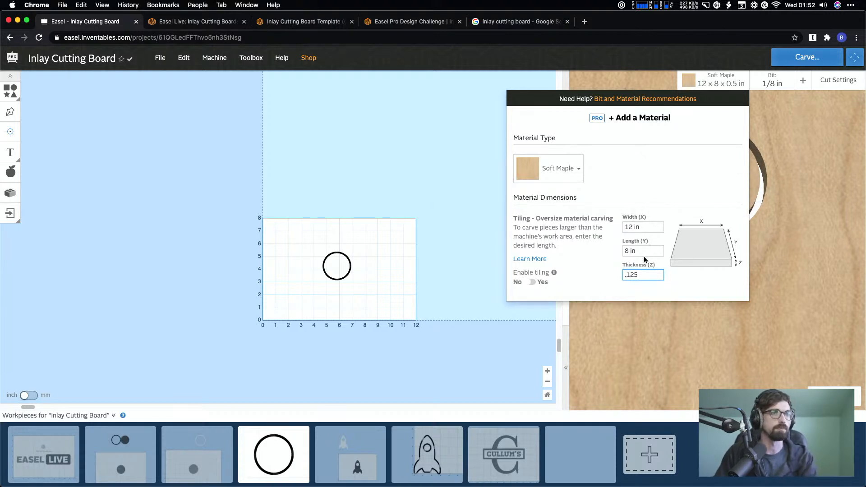
pyautogui.press('Return')
pyautogui.click(547, 249)
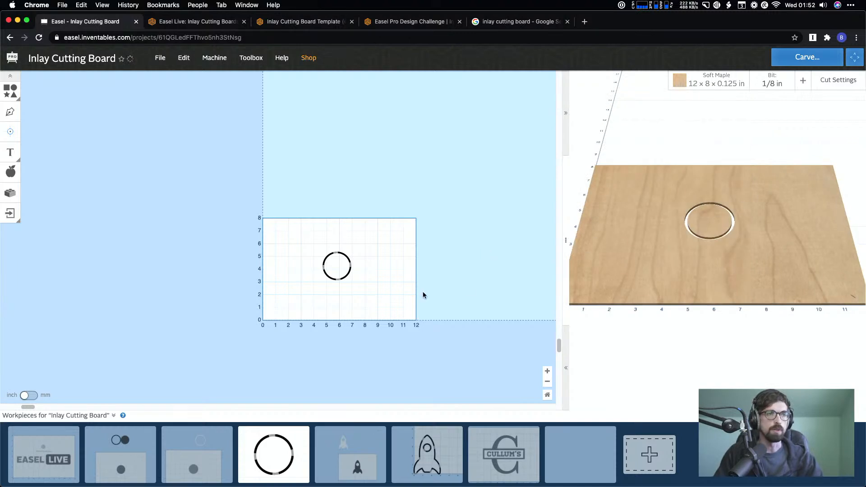
# Step: Place the cutout circle at the material's origin, using its lower-left anchor with X and Y set to 0
pyautogui.moveTo(347, 256)
pyautogui.mouseDown()
pyautogui.moveTo(361, 267)
pyautogui.moveTo(348, 249)
pyautogui.moveTo(331, 272)
pyautogui.moveTo(349, 265)
pyautogui.mouseUp()
pyautogui.click(404, 276)
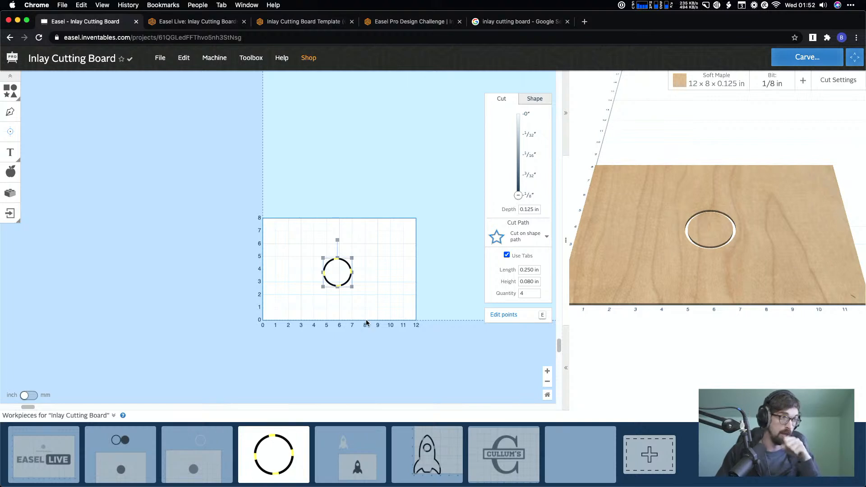
pyautogui.moveTo(348, 263); pyautogui.dragTo(297, 291)
pyautogui.click(535, 98)
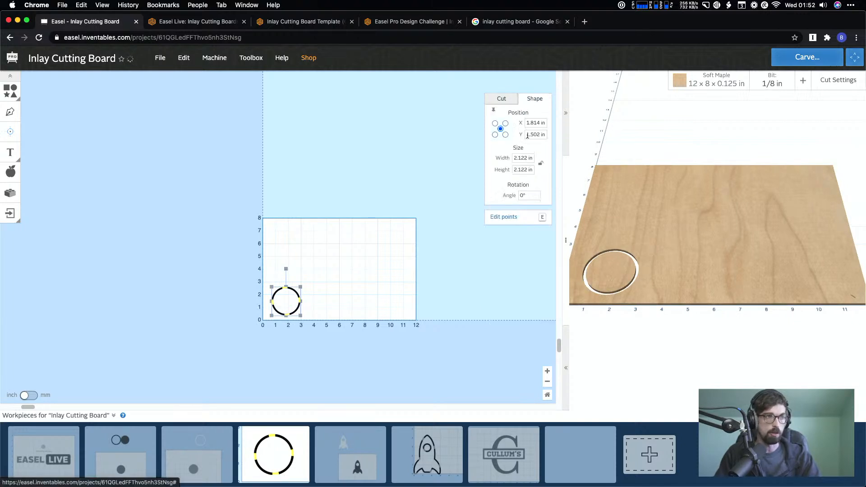
pyautogui.click(496, 134)
pyautogui.click(538, 125)
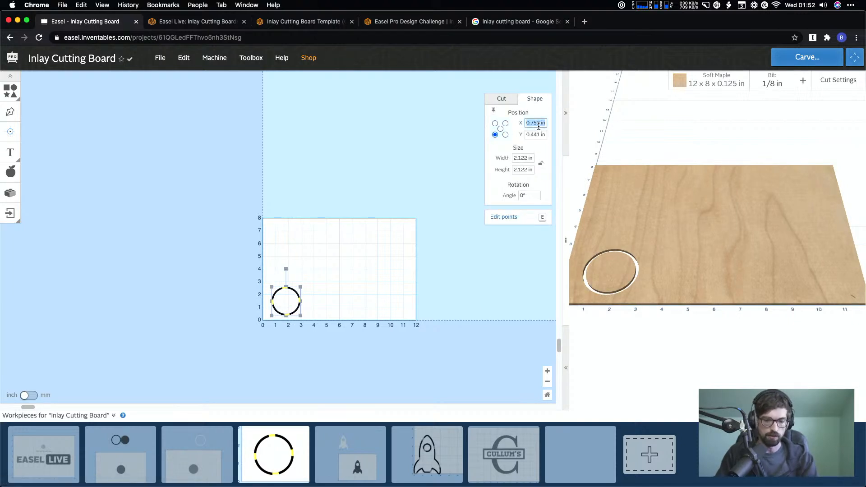
pyautogui.write('0')
pyautogui.press('Tab')
pyautogui.write('0')
pyautogui.press('Return')
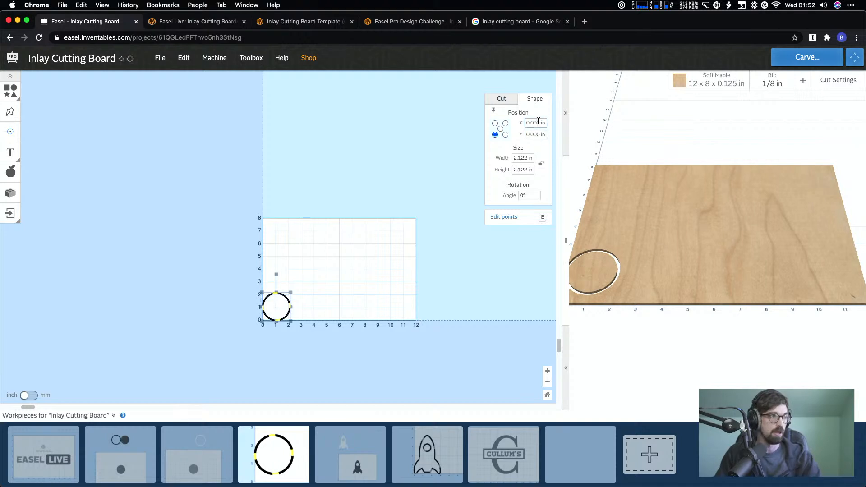
pyautogui.click(376, 261)
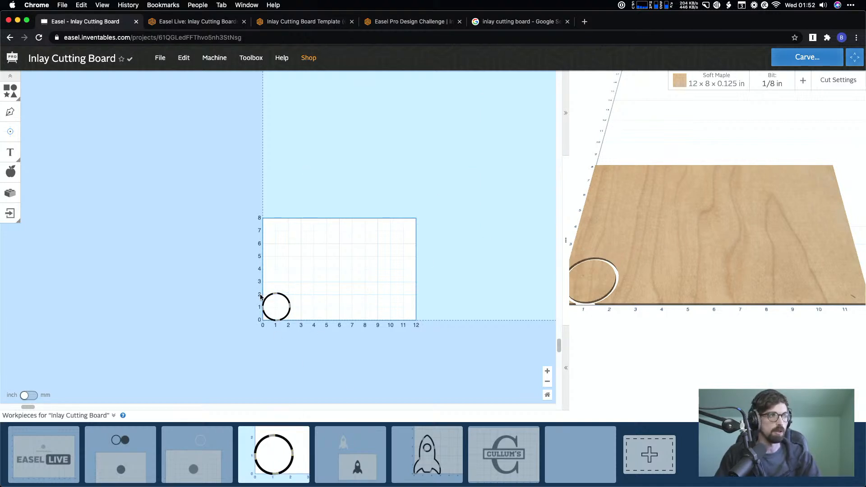
# Step: Move the cutout circle from the origin towards the middle of the material, at about X 3.96 in and Y 2.68 in
pyautogui.moveTo(286, 296); pyautogui.dragTo(337, 262)
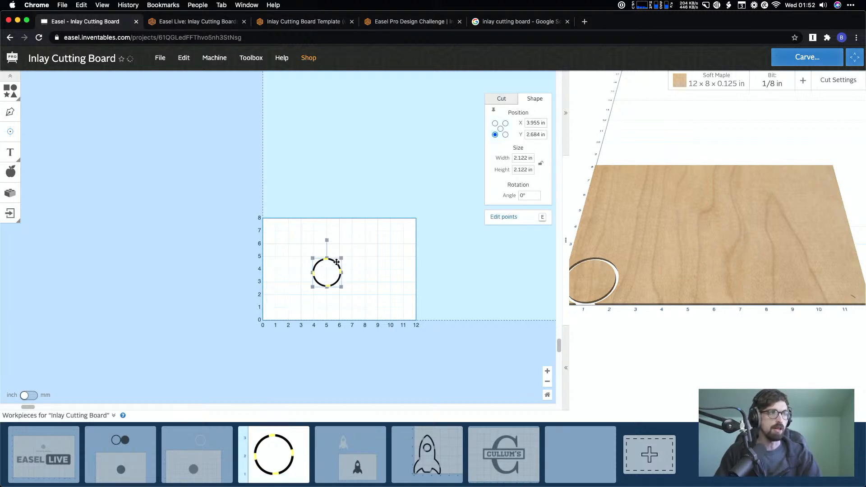
pyautogui.click(253, 357)
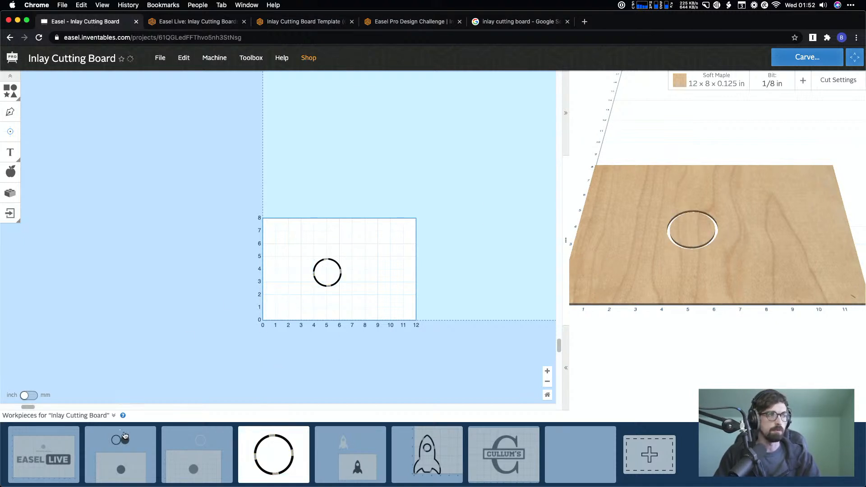
# Step: Check the position and size of the filled circle on the material in the original three-circle workpiece
pyautogui.click(122, 459)
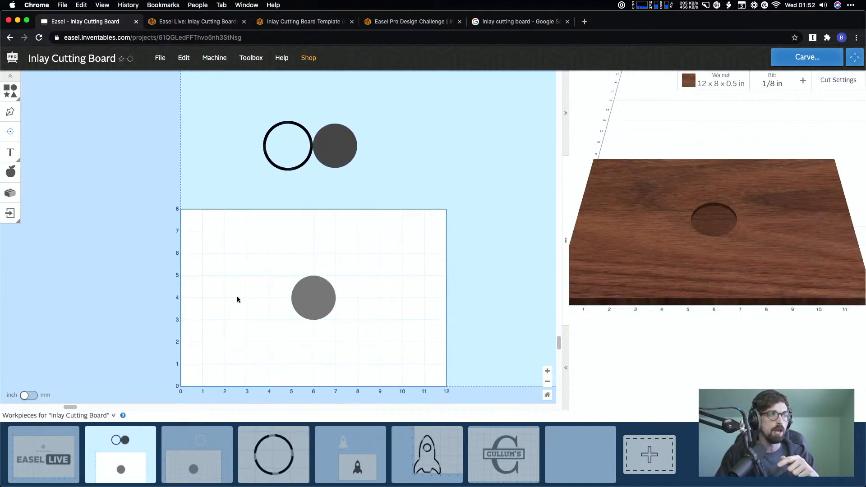
pyautogui.click(324, 292)
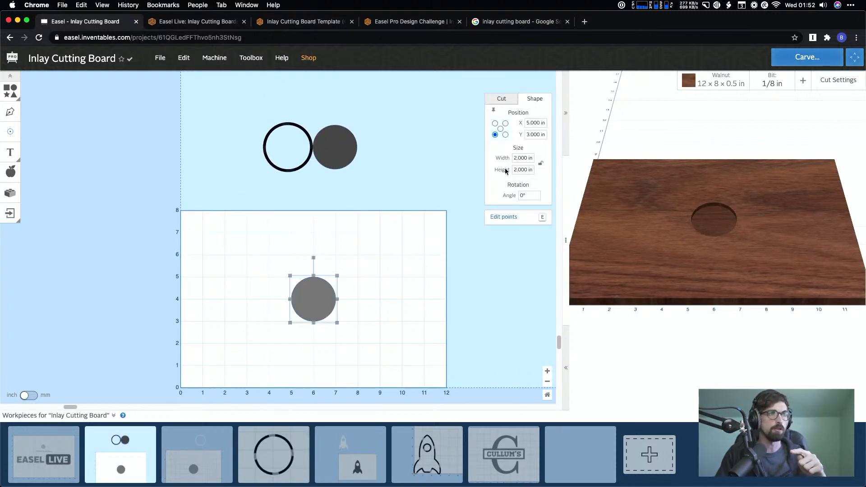
pyautogui.click(405, 245)
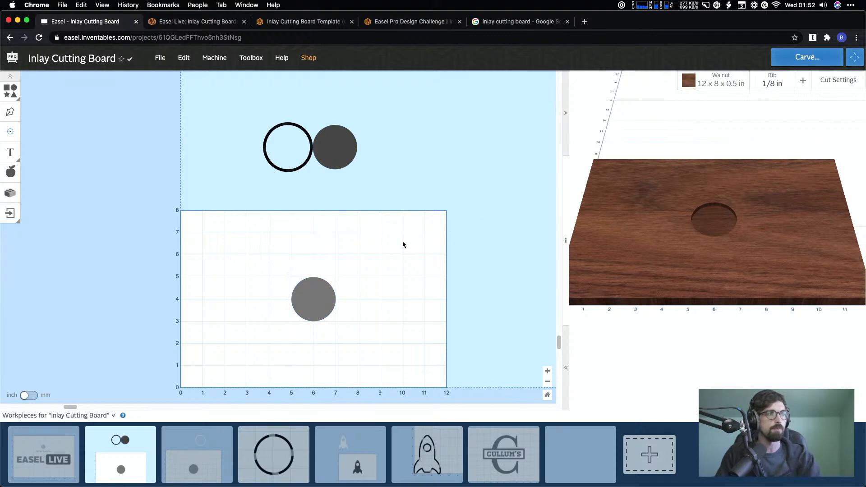
# Step: Review the Inlay Generator app's bit size and tolerance settings for the original filled circle, and close it without importing
pyautogui.click(315, 297)
pyautogui.click(10, 196)
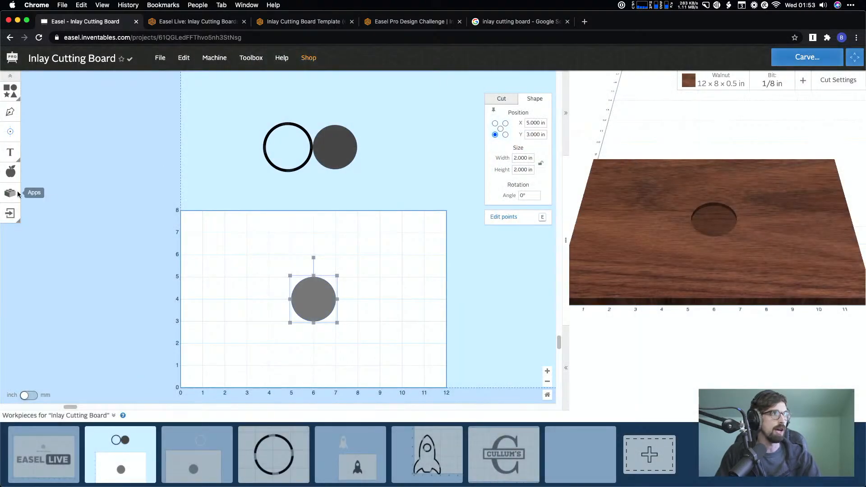
pyautogui.click(3, 193)
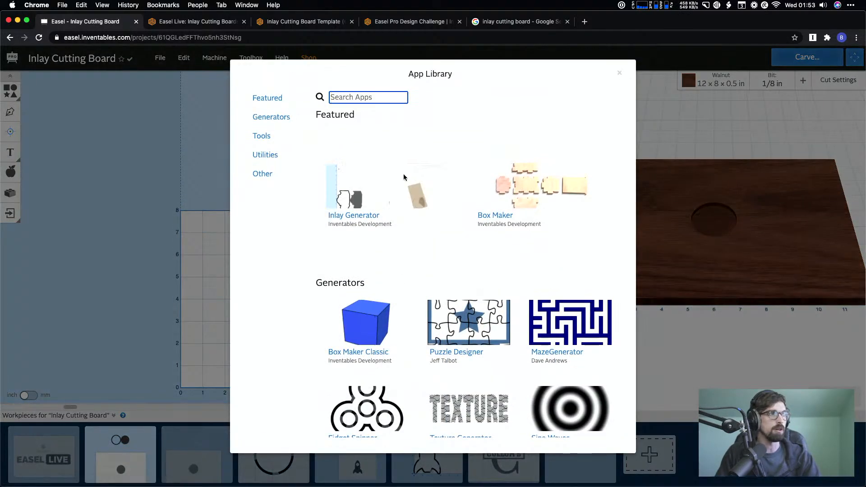
pyautogui.click(402, 180)
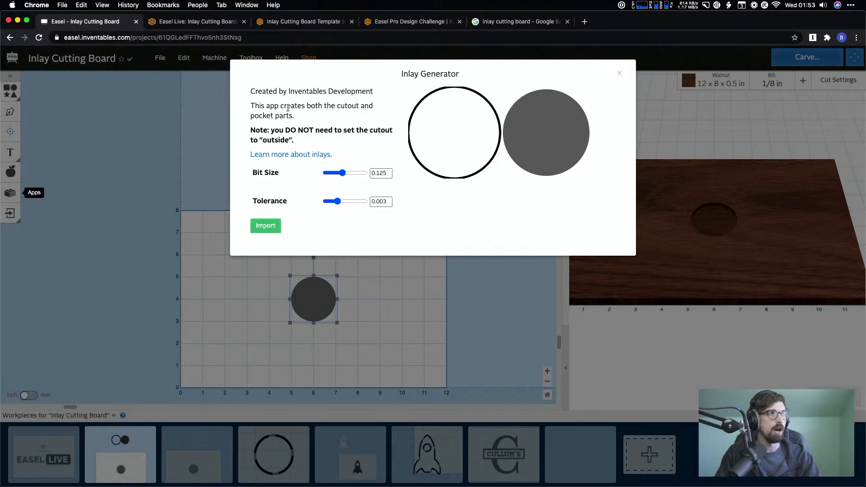
pyautogui.click(620, 72)
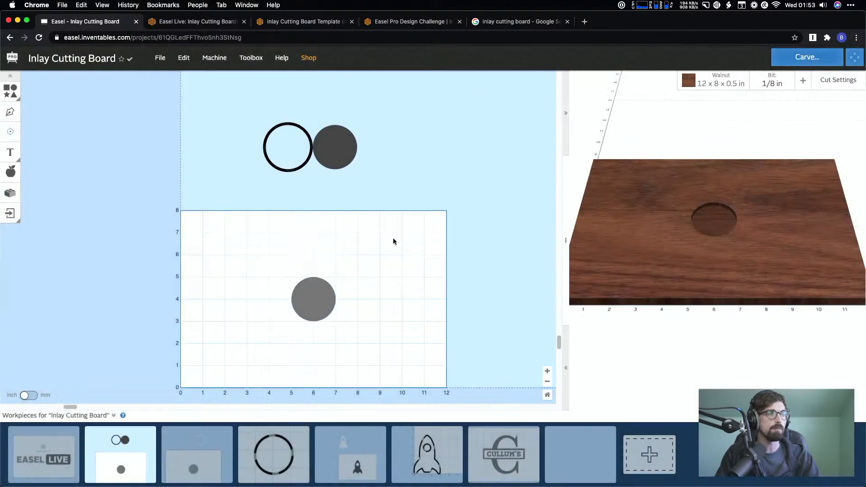
pyautogui.click(304, 130)
pyautogui.click(227, 228)
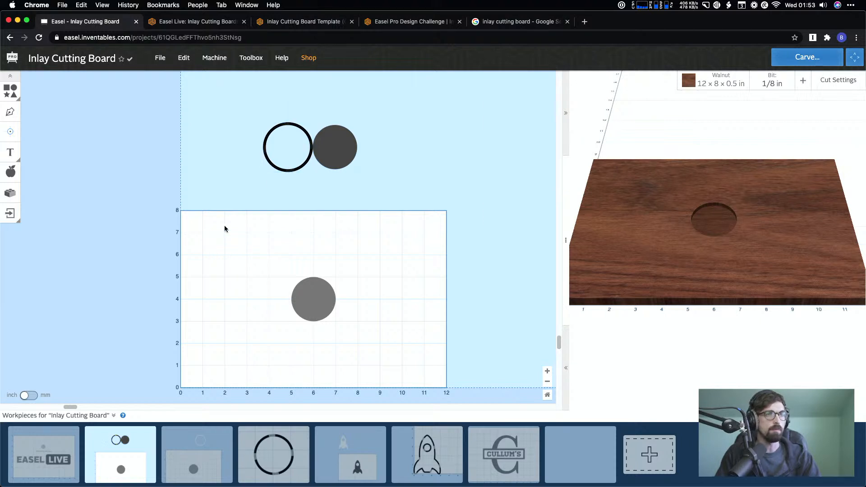
# Step: Compare the walnut pocket workpiece with the original three-circle workpiece, and check the pocket circle's position and size
pyautogui.click(203, 447)
pyautogui.scroll(1, 418, 261)
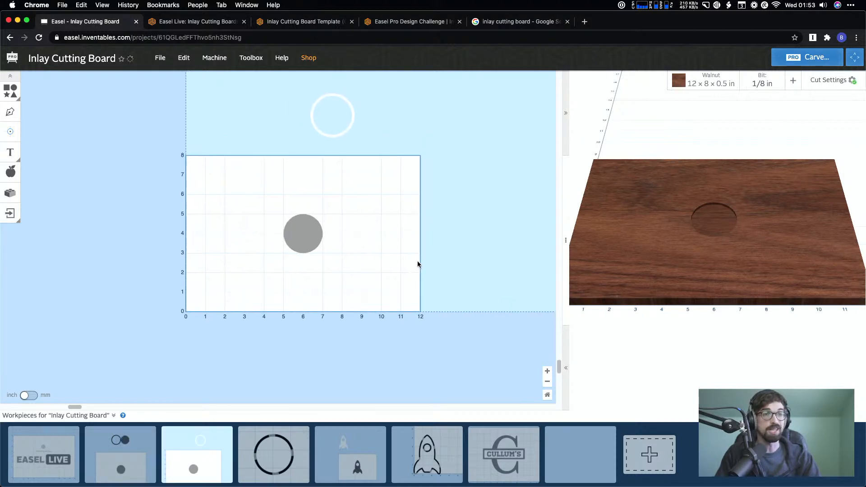
pyautogui.click(131, 457)
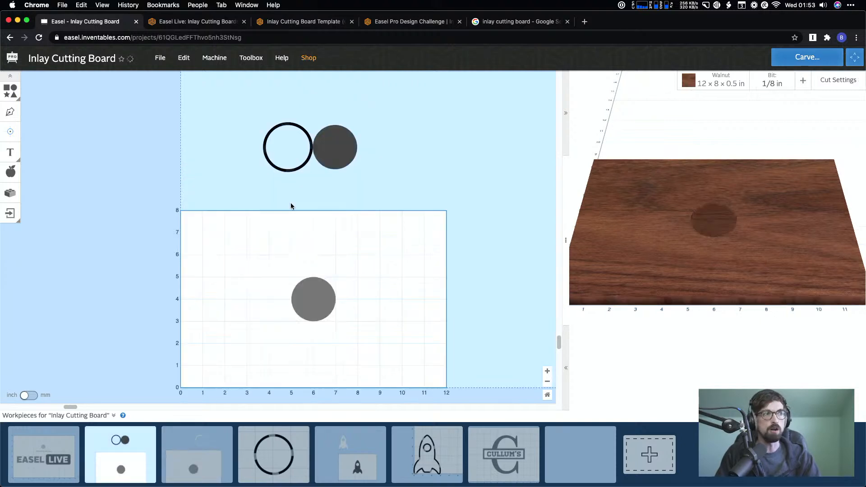
pyautogui.click(200, 474)
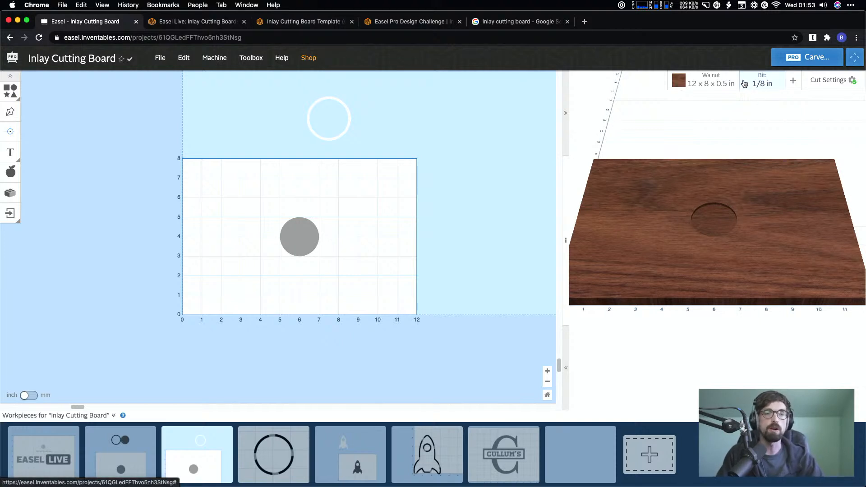
pyautogui.click(301, 229)
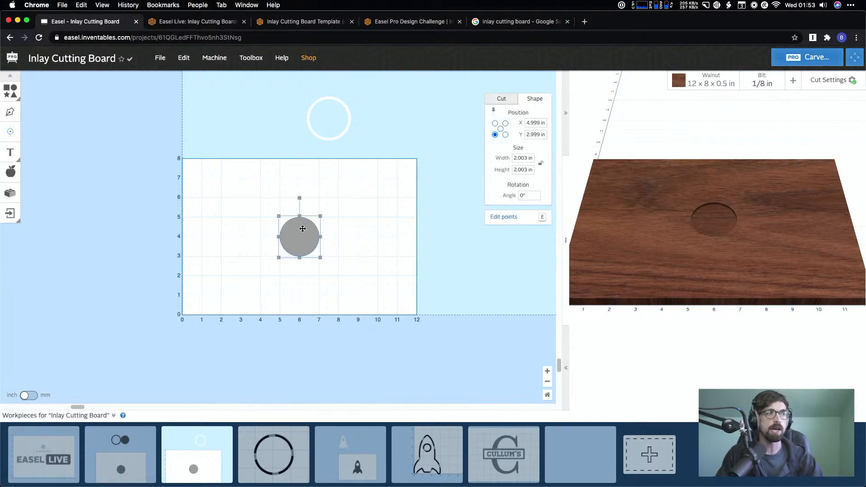
pyautogui.click(401, 224)
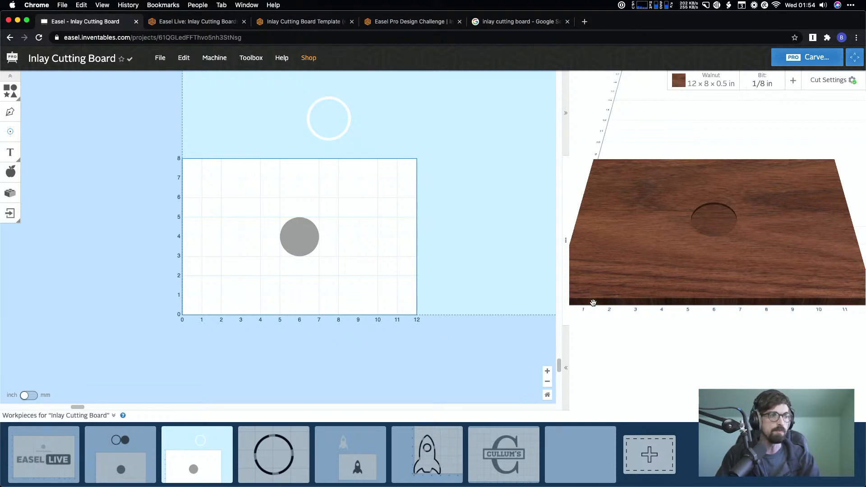
# Step: Move the cutout circle in the Soft Maple workpiece from the middle to near the origin corner of the material
pyautogui.click(284, 448)
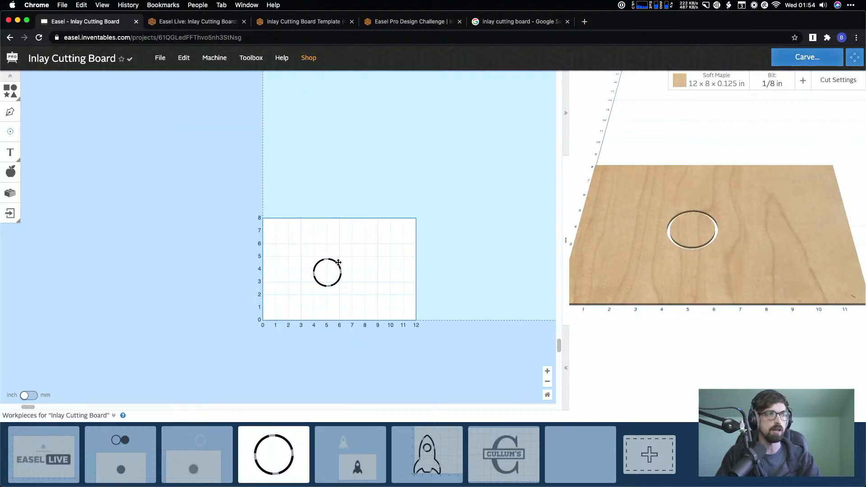
pyautogui.moveTo(338, 263); pyautogui.dragTo(295, 290)
pyautogui.click(378, 290)
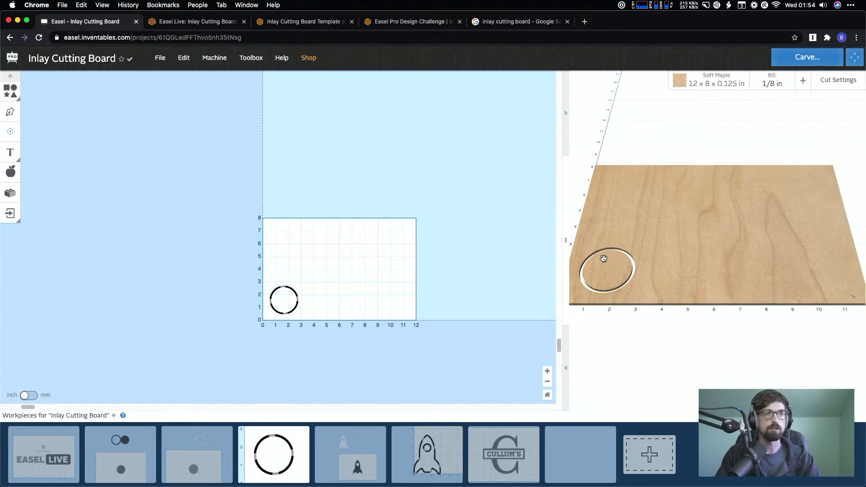
# Step: Return to the original three-circle workpiece and check the Inlay Generator's bit size and tolerance for the circle on the material, without importing
pyautogui.click(185, 433)
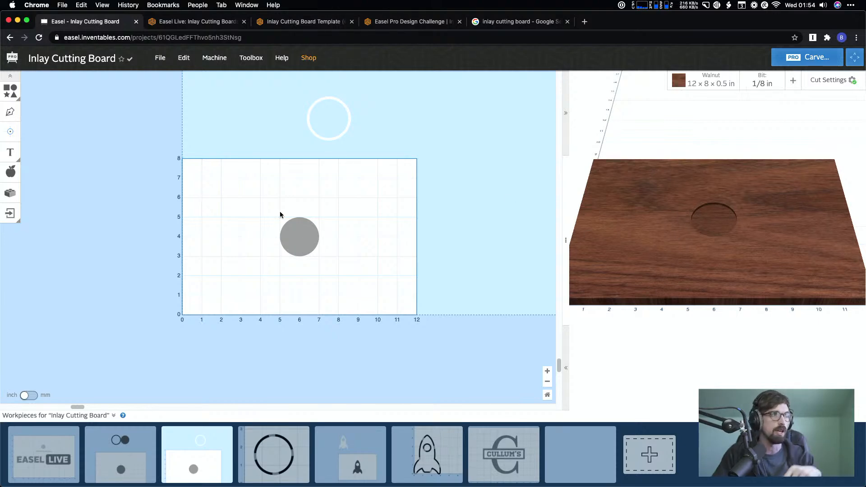
pyautogui.click(120, 455)
pyautogui.click(314, 299)
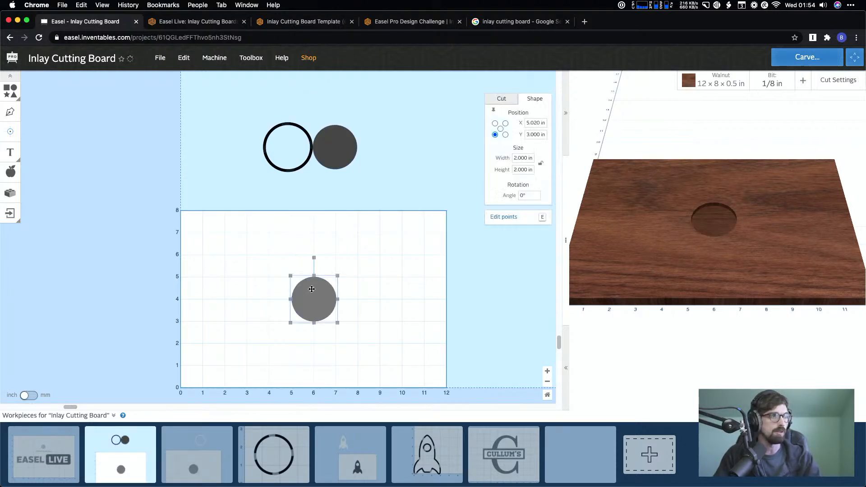
pyautogui.click(10, 193)
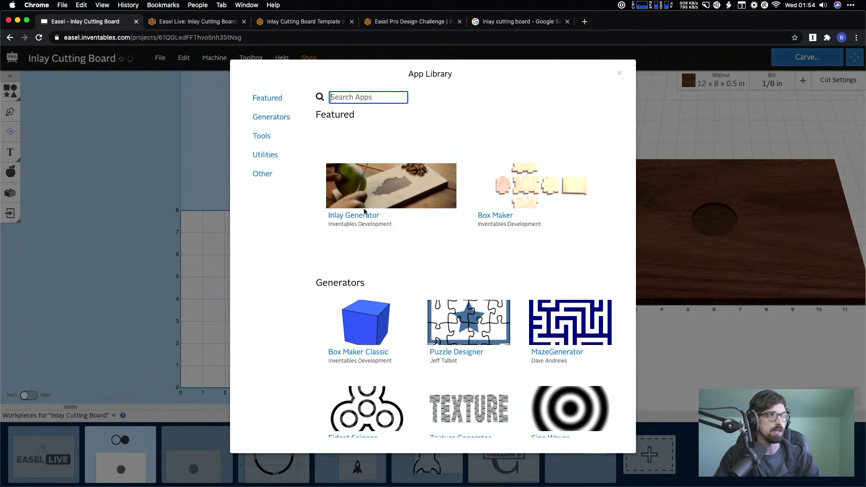
pyautogui.click(361, 215)
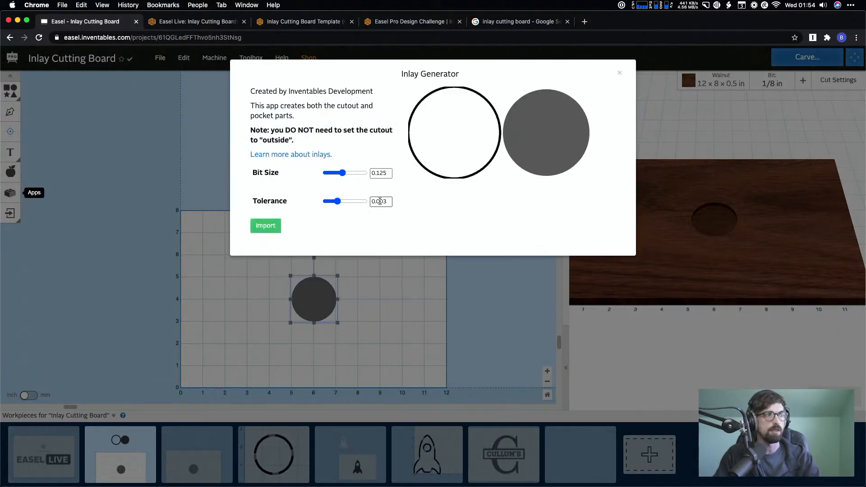
pyautogui.click(621, 74)
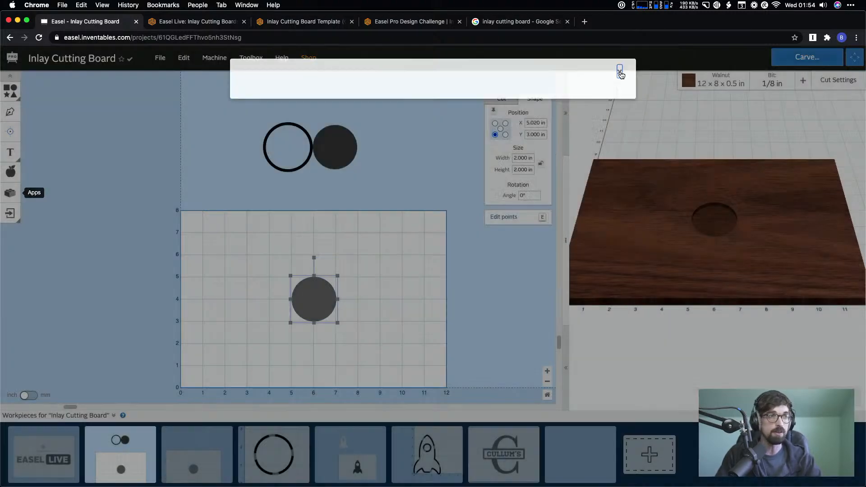
pyautogui.click(428, 208)
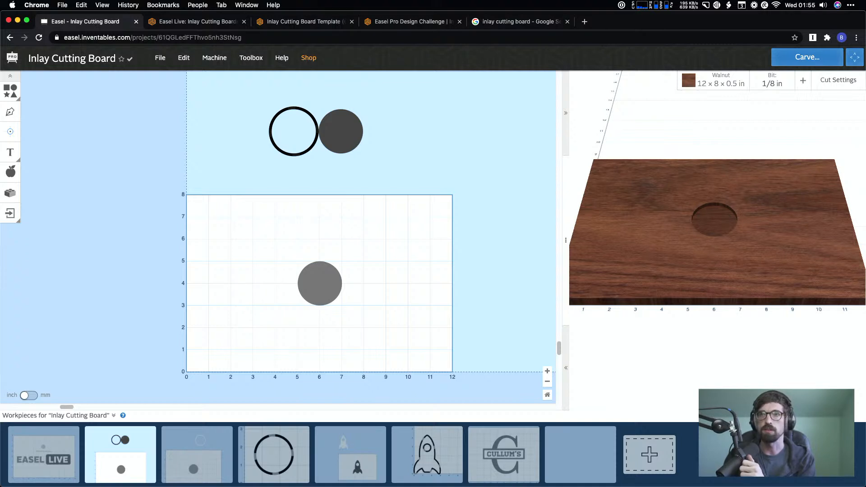
pyautogui.scroll(-2, 420, 274)
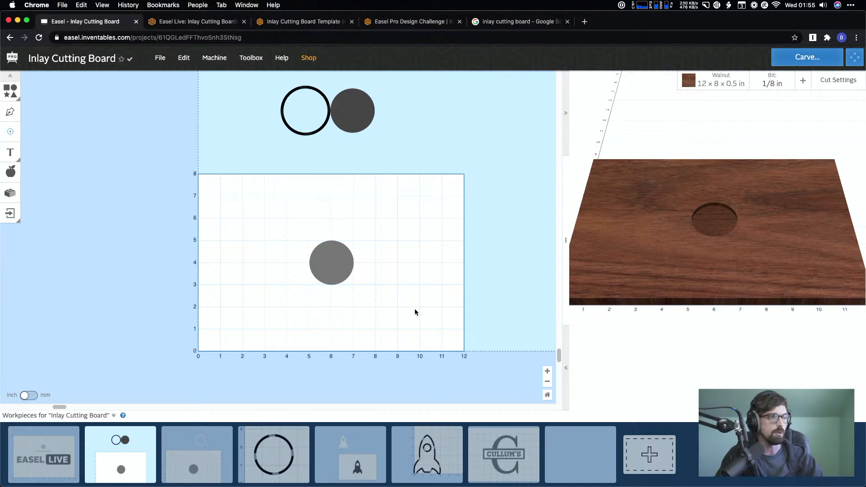
# Step: Examine the position and size of the filled rocket in the walnut rocket pocket workpiece
pyautogui.click(356, 447)
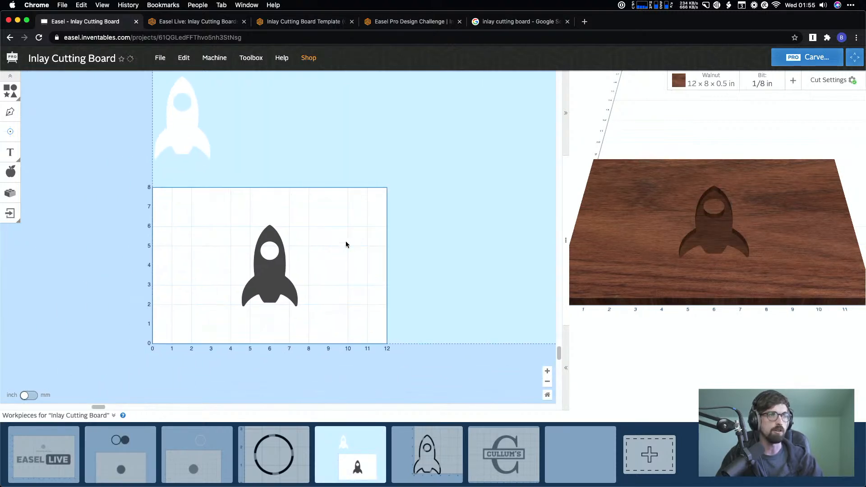
pyautogui.click(366, 262)
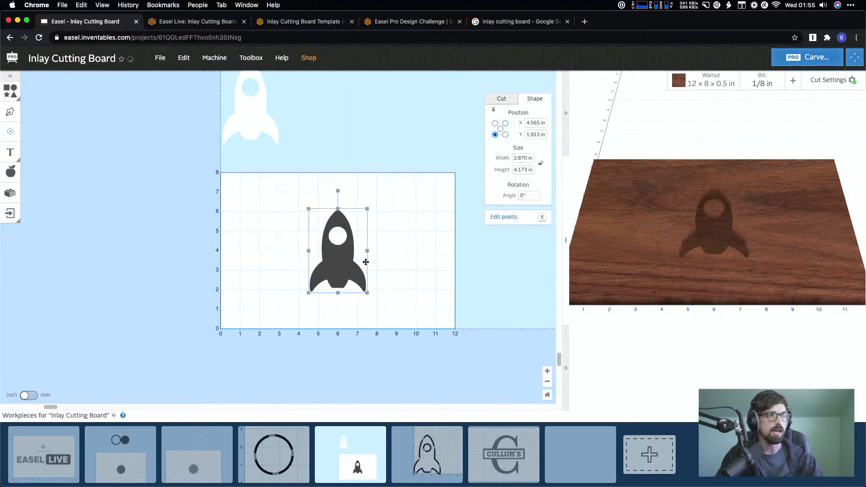
pyautogui.click(461, 253)
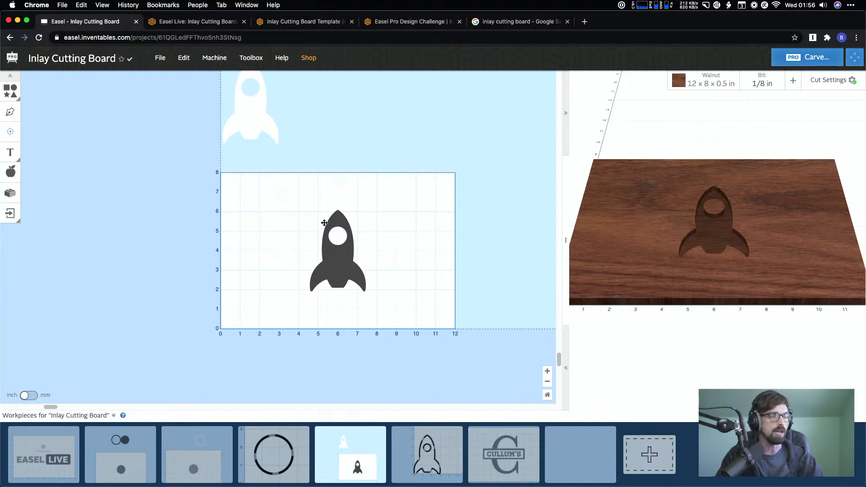
pyautogui.scroll(2, 231, 210)
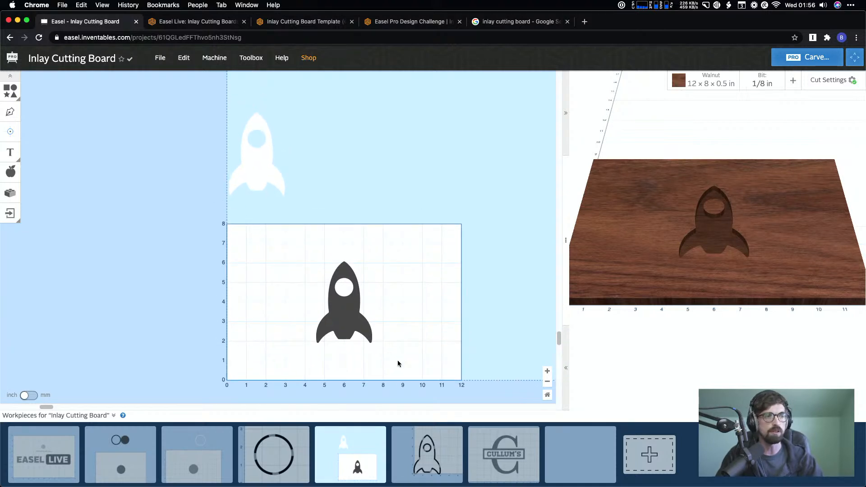
# Step: Open the empty Birch Plywood workpiece and check the Inlay Generator in the App Library with no shape selected, without launching an app
pyautogui.click(569, 446)
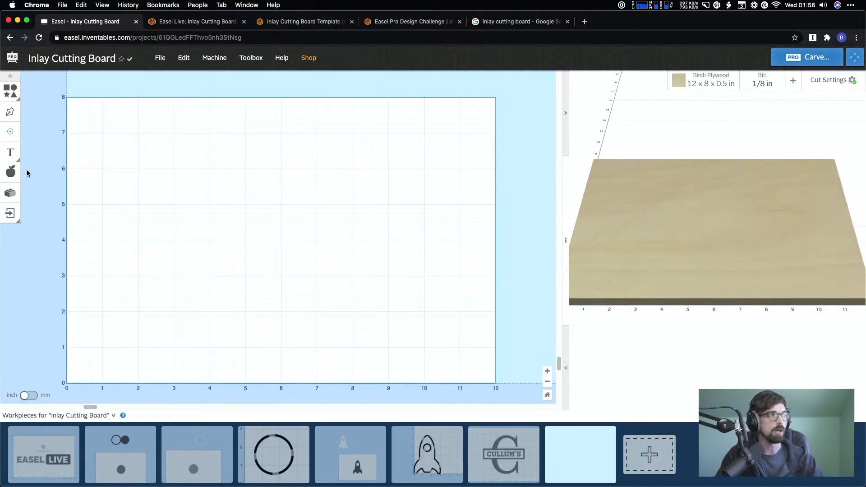
pyautogui.click(16, 188)
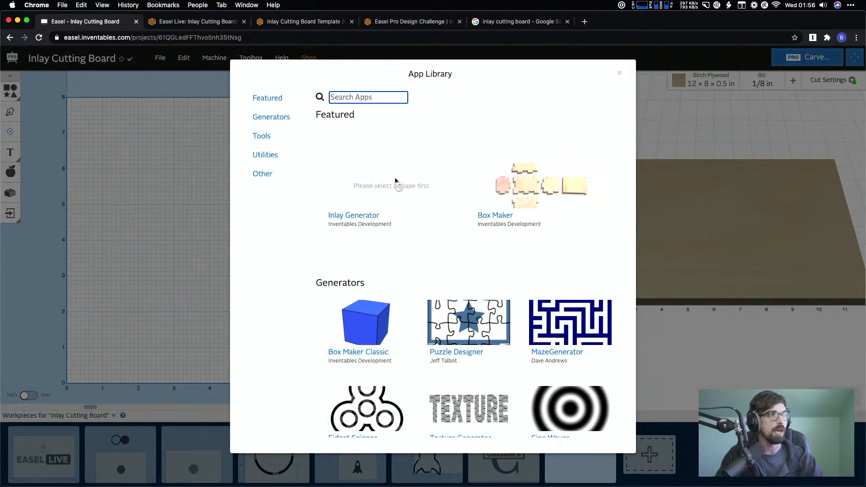
pyautogui.click(137, 196)
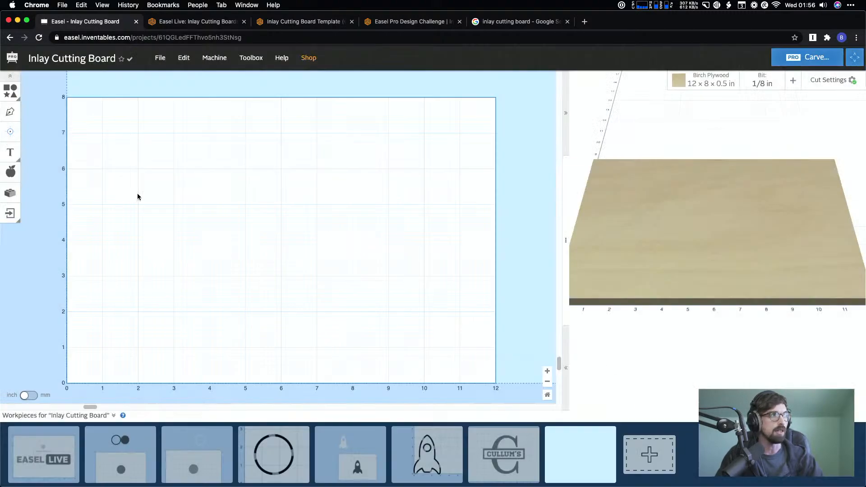
pyautogui.click(11, 199)
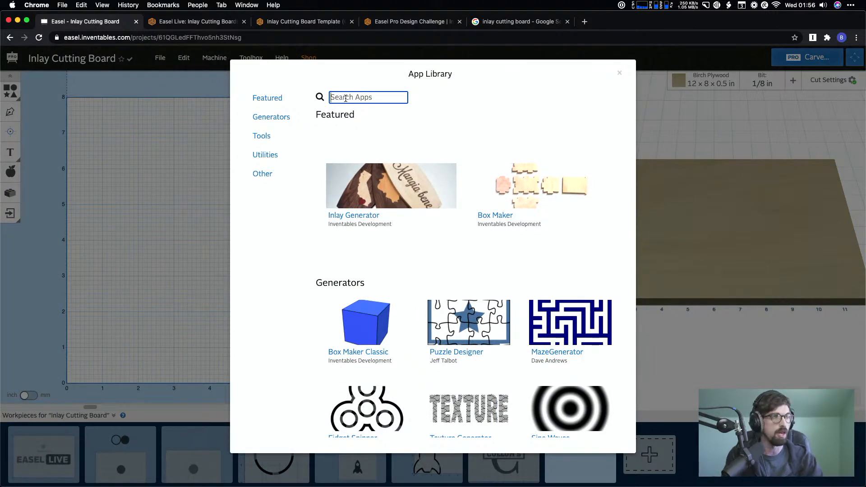
pyautogui.click(620, 73)
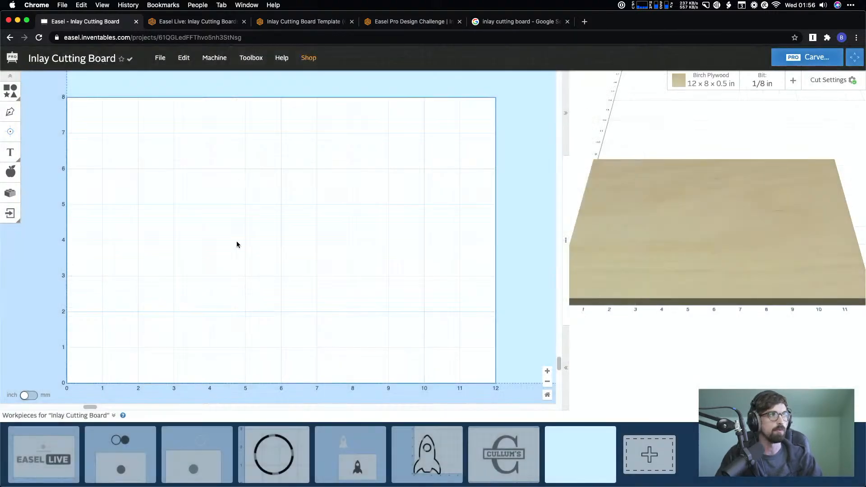
# Step: Search the Design Library for "rocket" designs
pyautogui.click(11, 172)
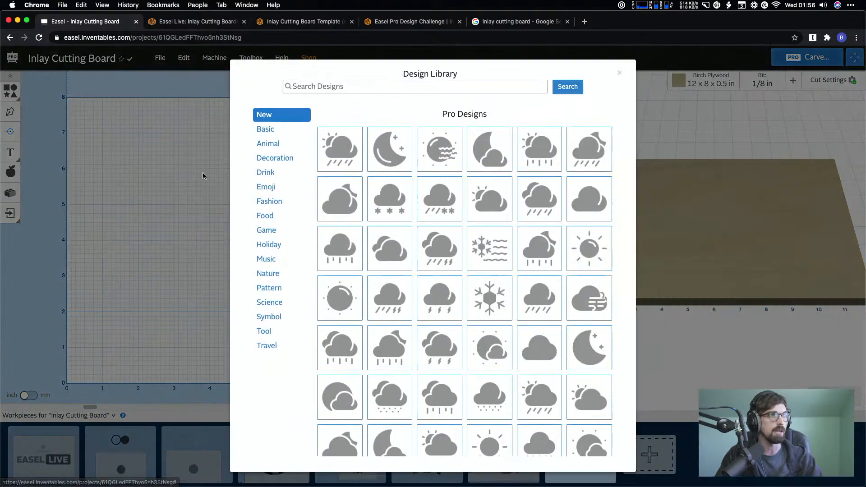
pyautogui.click(297, 86)
pyautogui.write('rocket')
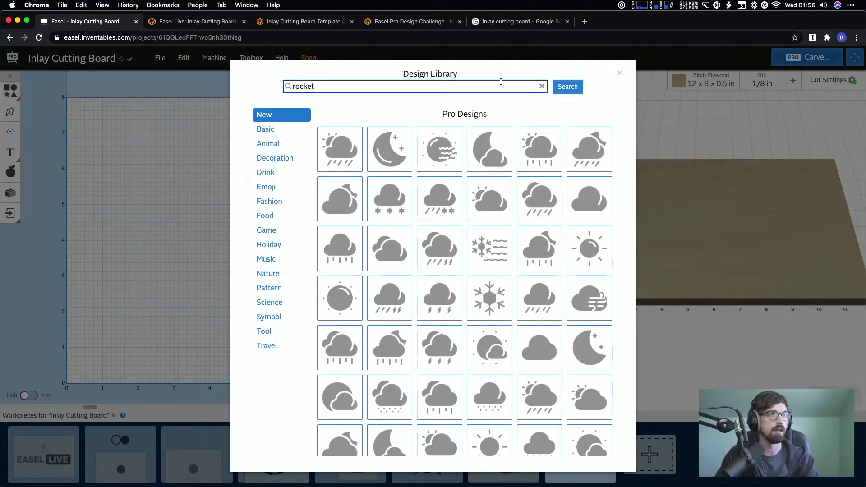
pyautogui.click(567, 87)
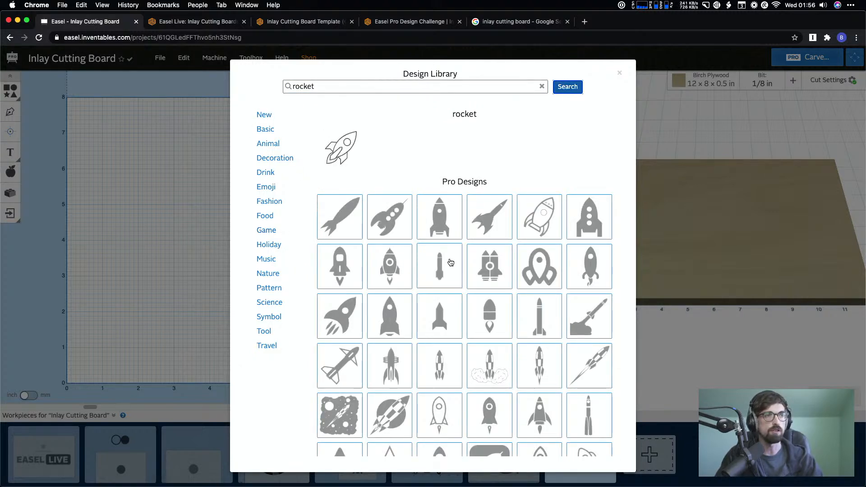
# Step: Choose the upright solid rocket with a round window from the Pro Designs and import it with the Fill cut type
pyautogui.scroll(-3, 403, 166)
pyautogui.scroll(3, 403, 166)
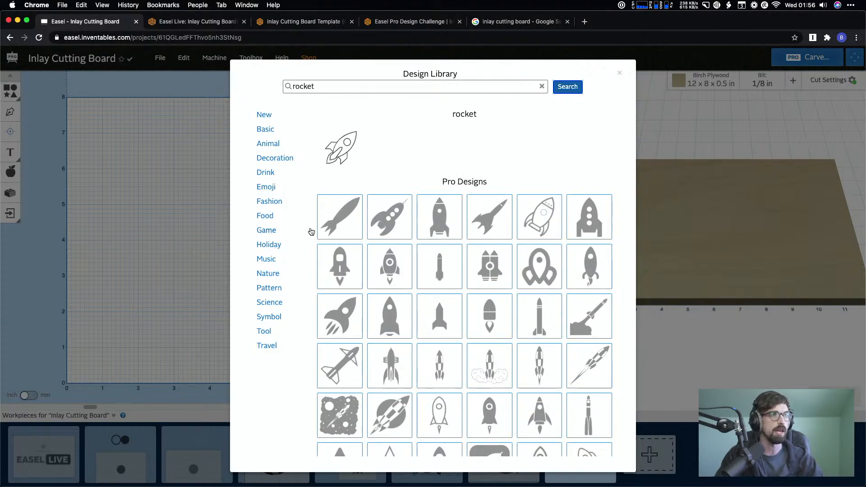
pyautogui.scroll(-1, 544, 213)
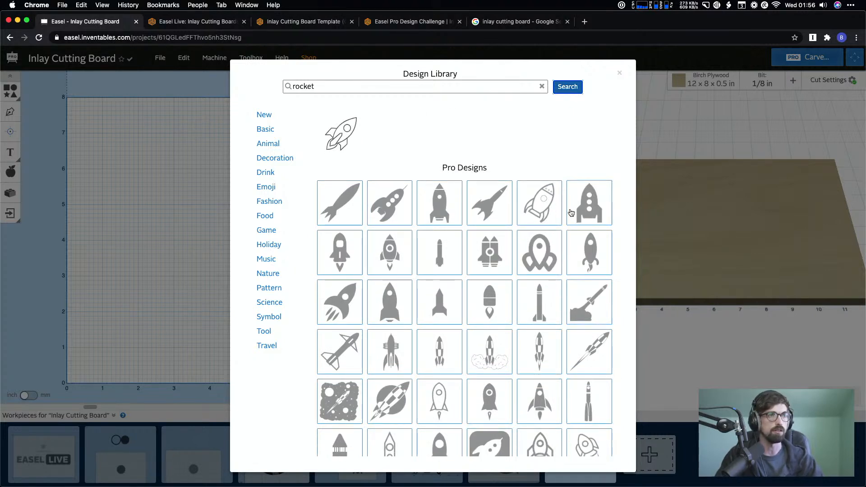
pyautogui.scroll(-3, 559, 213)
pyautogui.scroll(-2, 571, 212)
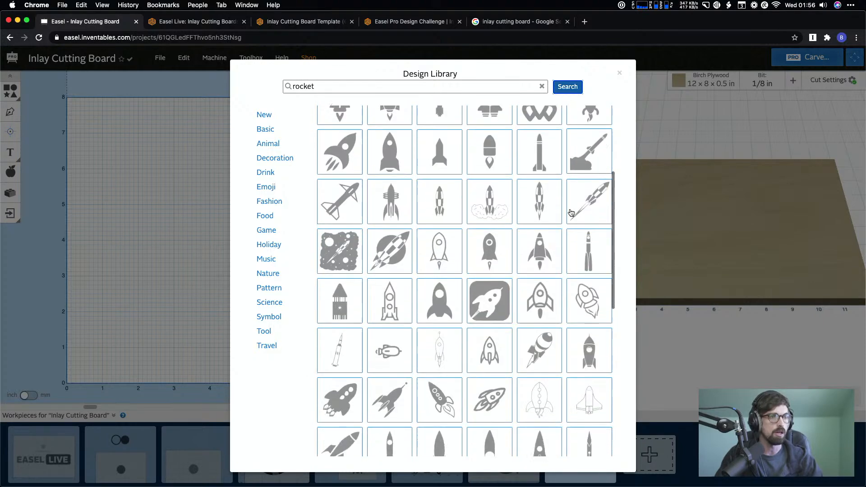
pyautogui.scroll(5, 571, 212)
pyautogui.scroll(-7, 571, 213)
pyautogui.scroll(10, 571, 213)
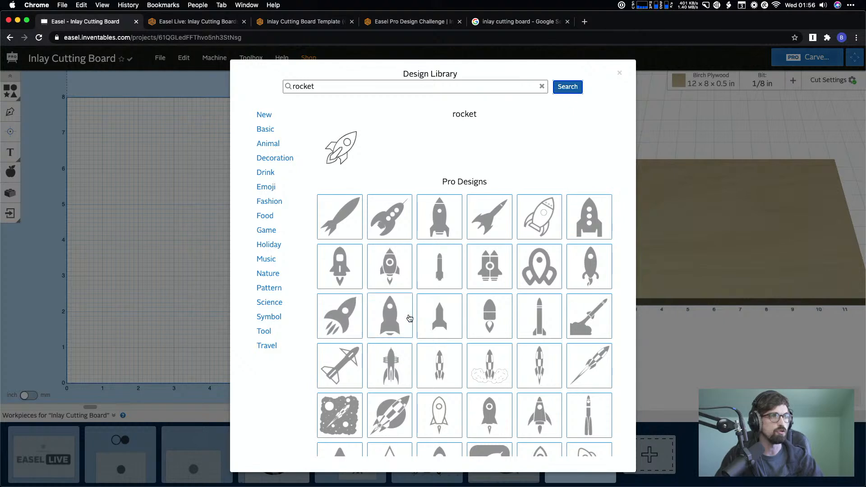
pyautogui.scroll(-3, 389, 316)
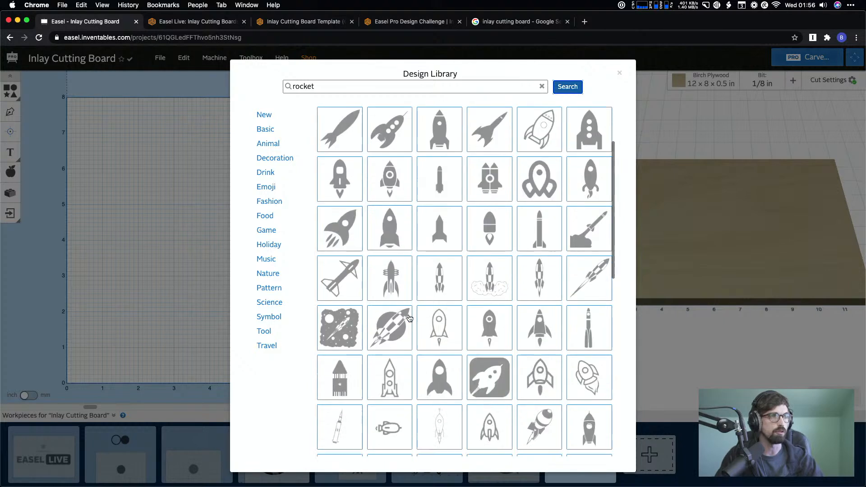
pyautogui.click(392, 237)
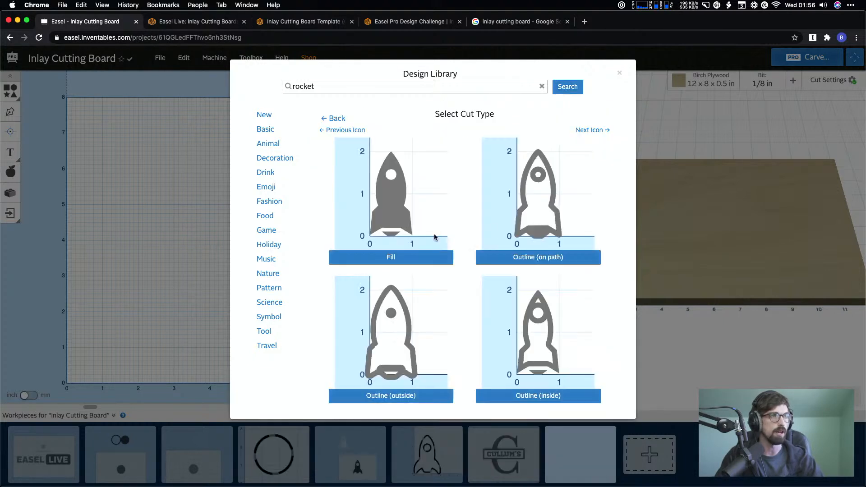
pyautogui.click(415, 260)
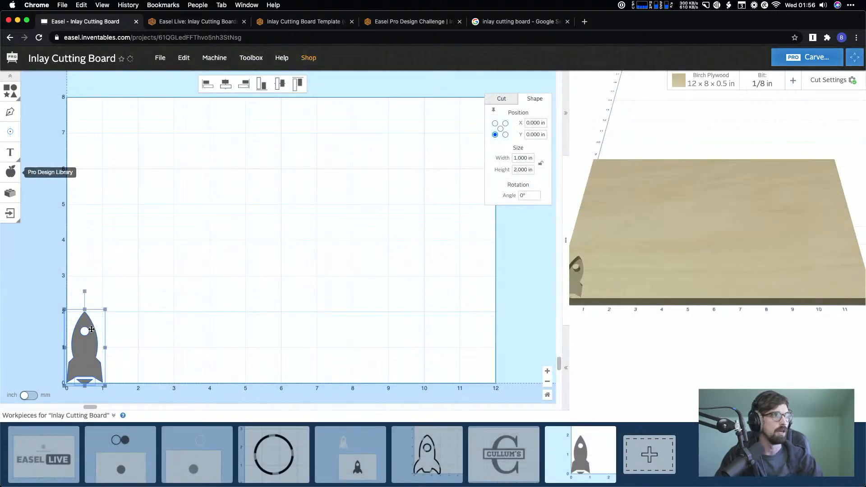
# Step: Place the two-part rocket near the middle of the material at about X 5.32 in, Y 1.85 in, enlarged to about 2.39 by 4.79 in
pyautogui.moveTo(91, 329); pyautogui.dragTo(371, 151)
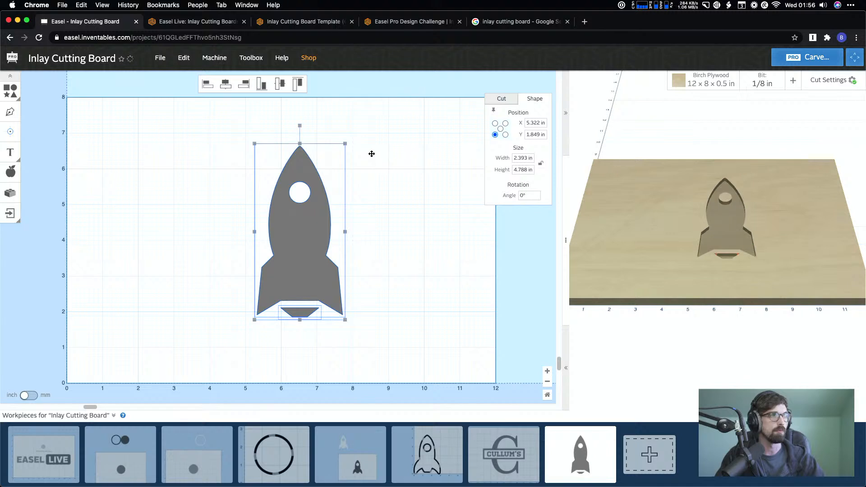
pyautogui.click(411, 195)
pyautogui.scroll(-5, 293, 366)
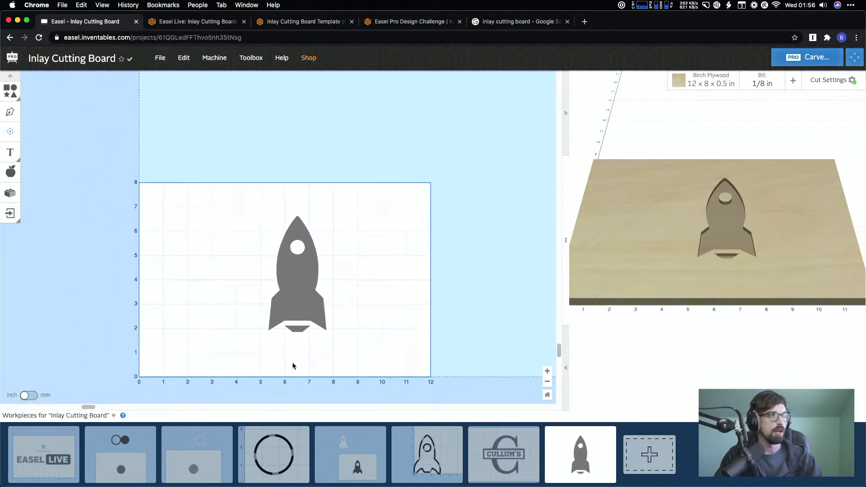
# Step: Enlarge only the rocket body to about 2.58 by 5.10 in and move it off the tail piece to about X 6.85 in, Y 2.53 in
pyautogui.moveTo(297, 275); pyautogui.dragTo(287, 279)
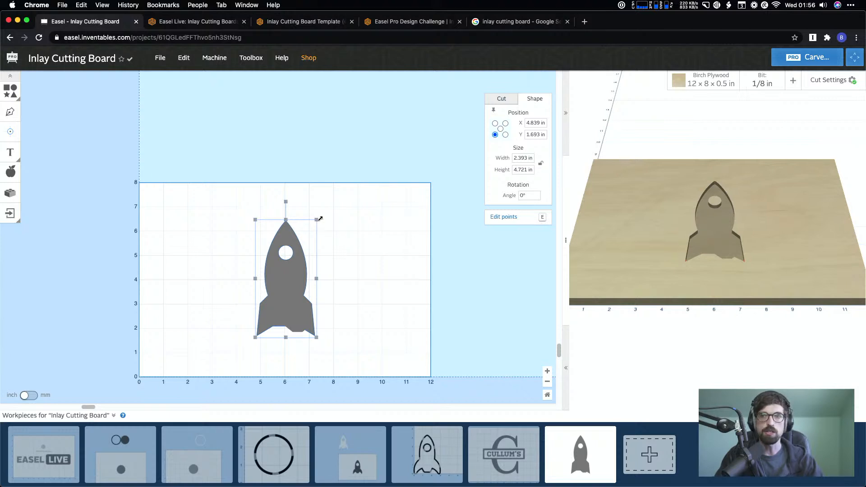
pyautogui.moveTo(320, 219)
pyautogui.mouseDown()
pyautogui.moveTo(350, 190)
pyautogui.moveTo(321, 236)
pyautogui.moveTo(342, 199)
pyautogui.moveTo(322, 211)
pyautogui.mouseUp()
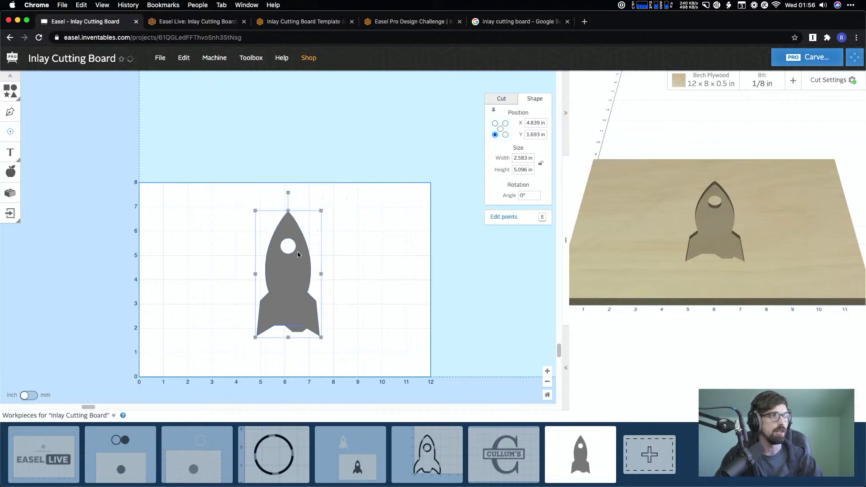
pyautogui.moveTo(298, 255); pyautogui.dragTo(347, 234)
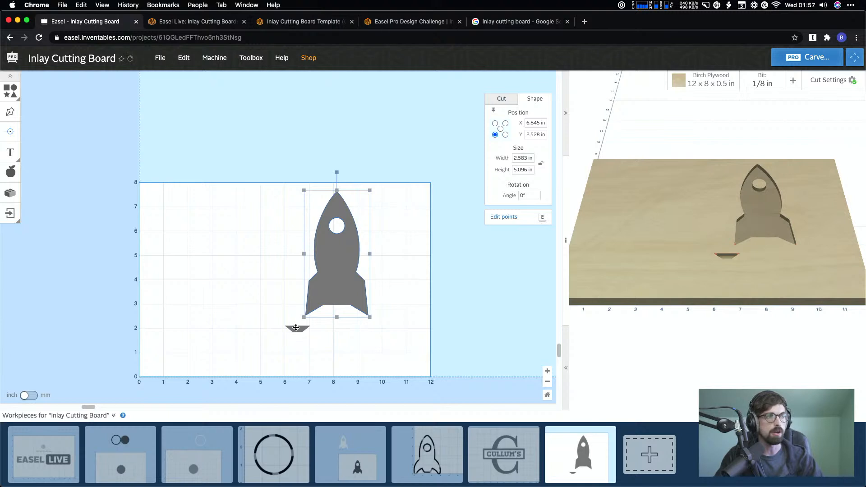
# Step: Place the small tail piece beneath the rocket body at about X 7.58, Y 2.48 in, and move the body to about X 3.91, Y 2.49 in
pyautogui.click(296, 328)
pyautogui.click(346, 345)
pyautogui.moveTo(296, 328); pyautogui.dragTo(333, 312)
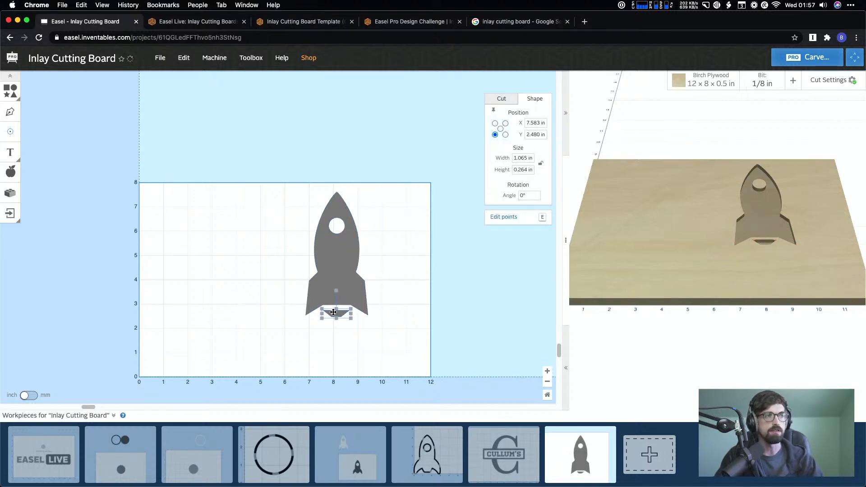
pyautogui.click(338, 364)
pyautogui.moveTo(319, 260); pyautogui.dragTo(247, 263)
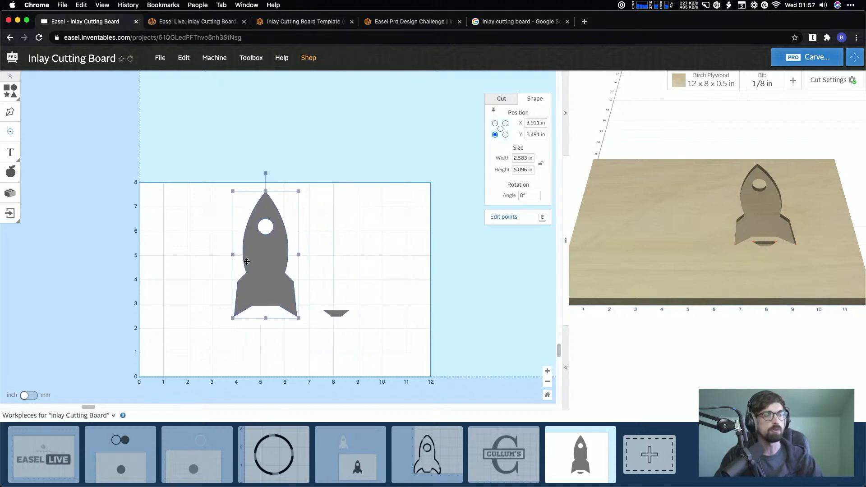
# Step: Move the small tail piece beneath the rocket body to about X 5.13 in, Y 1.27 in
pyautogui.click(336, 315)
pyautogui.moveTo(336, 315); pyautogui.dragTo(276, 346)
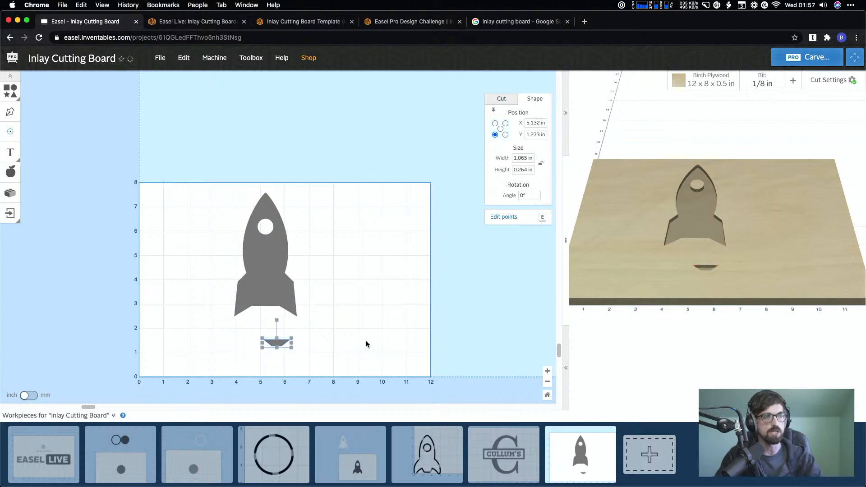
pyautogui.click(366, 344)
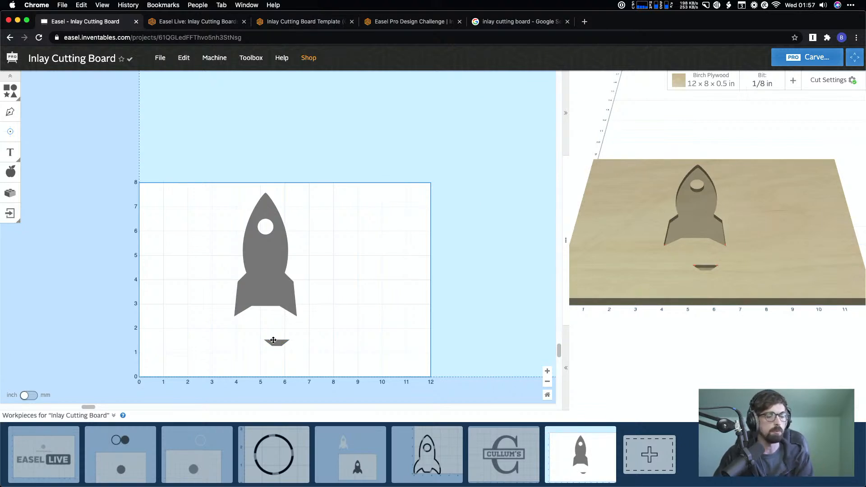
# Step: Undo the separate moves and resizing of the rocket body and tail piece, back to the matching two-part rocket
pyautogui.click(183, 57)
pyautogui.click(198, 76)
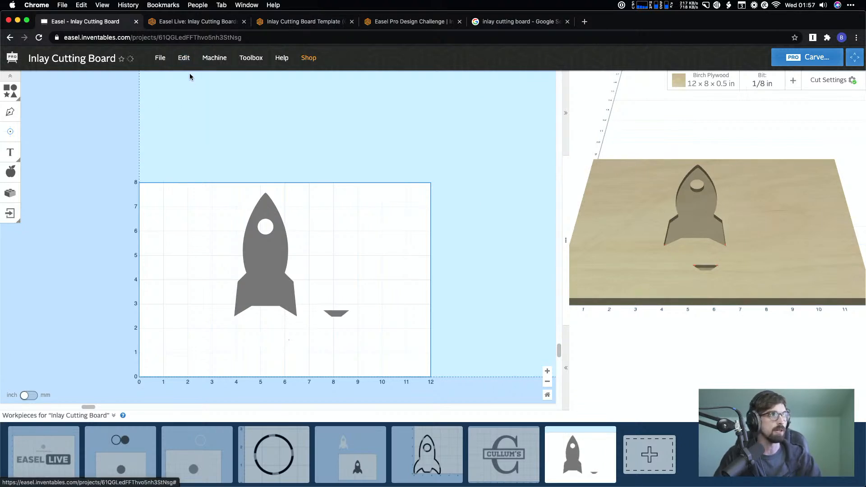
pyautogui.click(184, 57)
pyautogui.click(198, 77)
pyautogui.click(184, 57)
pyautogui.click(188, 75)
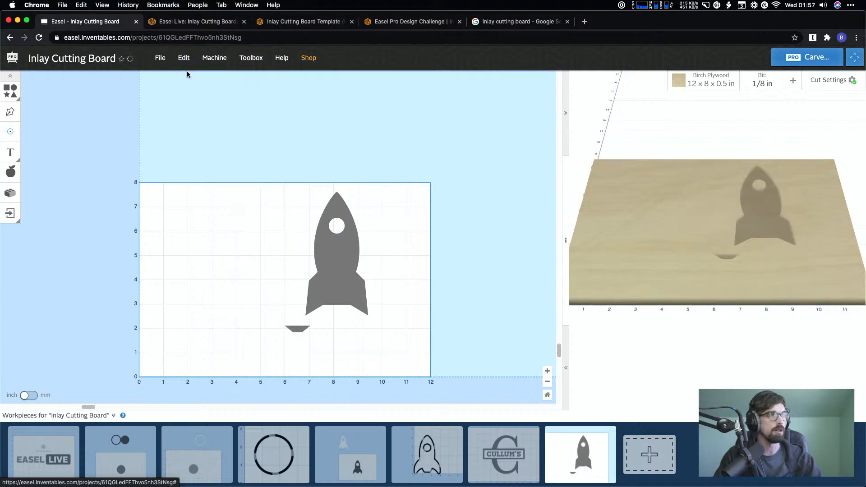
pyautogui.click(184, 58)
pyautogui.click(185, 76)
pyautogui.click(183, 58)
pyautogui.click(185, 76)
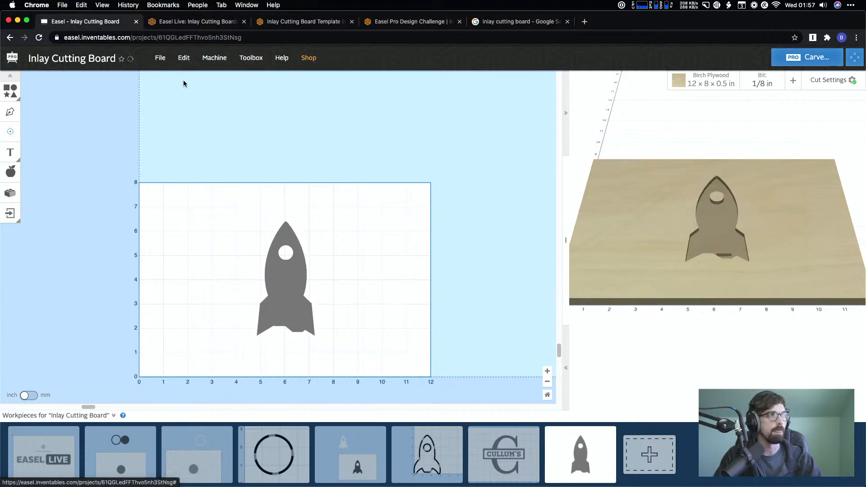
pyautogui.click(184, 57)
pyautogui.click(186, 77)
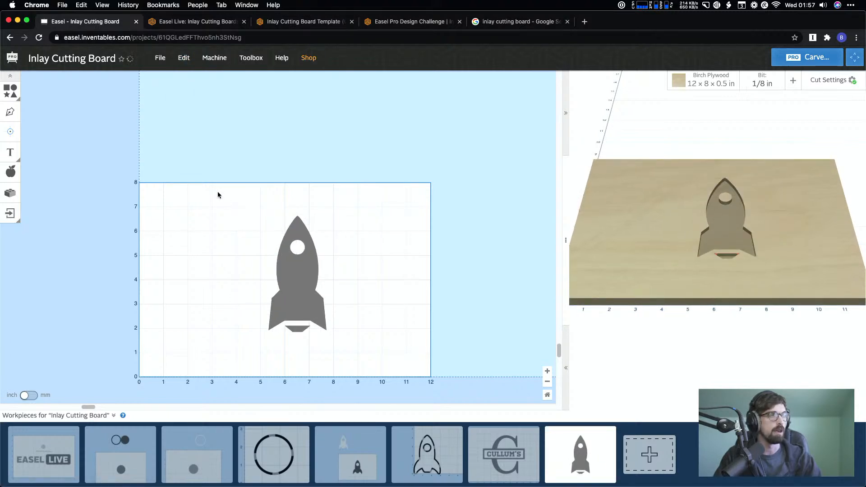
# Step: Select the rocket body and tail piece together and combine them into a single shape
pyautogui.moveTo(218, 195); pyautogui.dragTo(409, 401)
pyautogui.rightClick(286, 296)
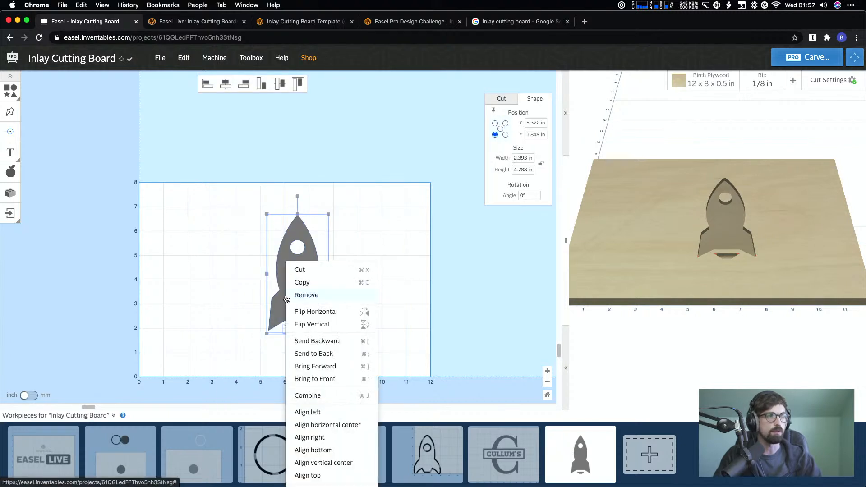
pyautogui.click(311, 396)
pyautogui.click(387, 350)
# Step: Try out moving the combined rocket as one object, leaving it at about X 5.14 in, Y 1.55 in
pyautogui.click(305, 289)
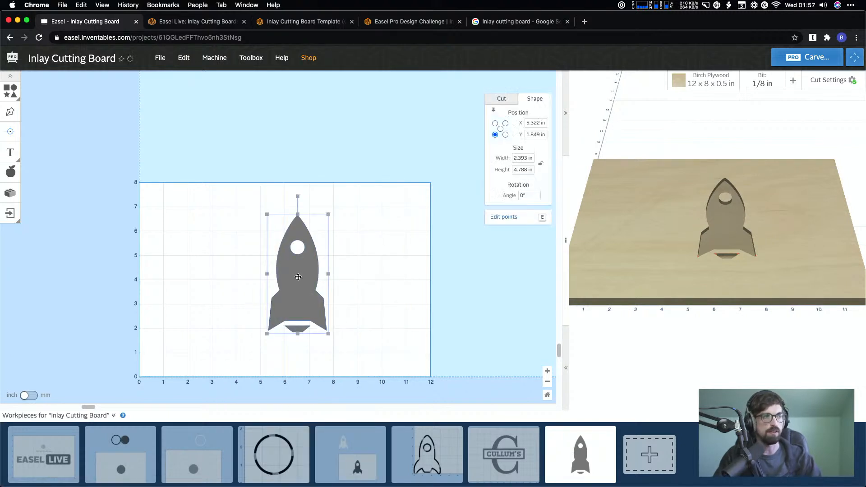
pyautogui.moveTo(305, 289); pyautogui.dragTo(287, 259)
pyautogui.click(321, 275)
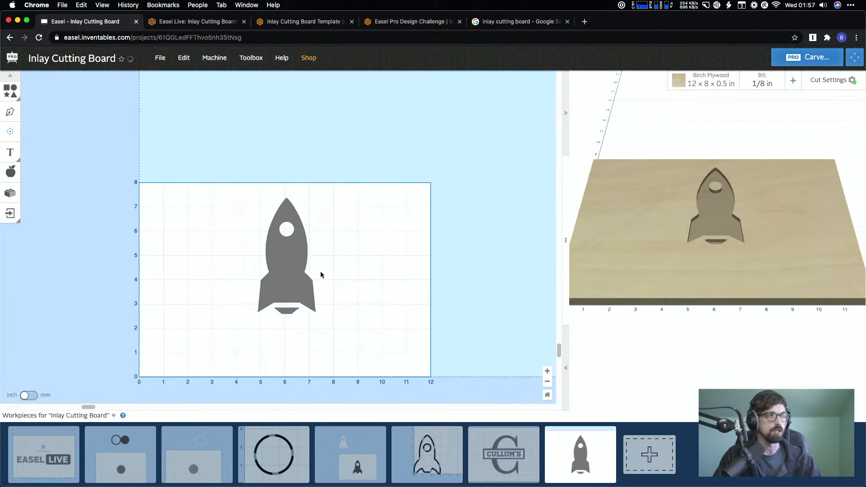
pyautogui.click(185, 60)
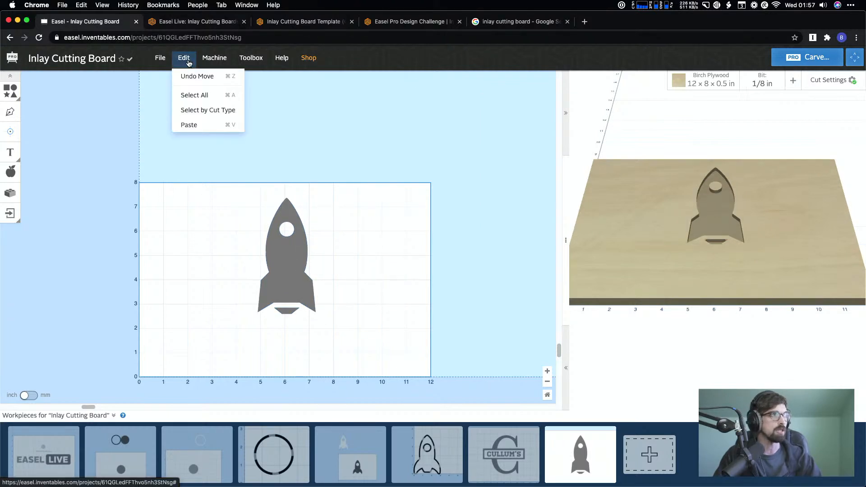
pyautogui.click(189, 63)
pyautogui.moveTo(286, 257); pyautogui.dragTo(295, 283)
pyautogui.click(250, 251)
pyautogui.click(298, 270)
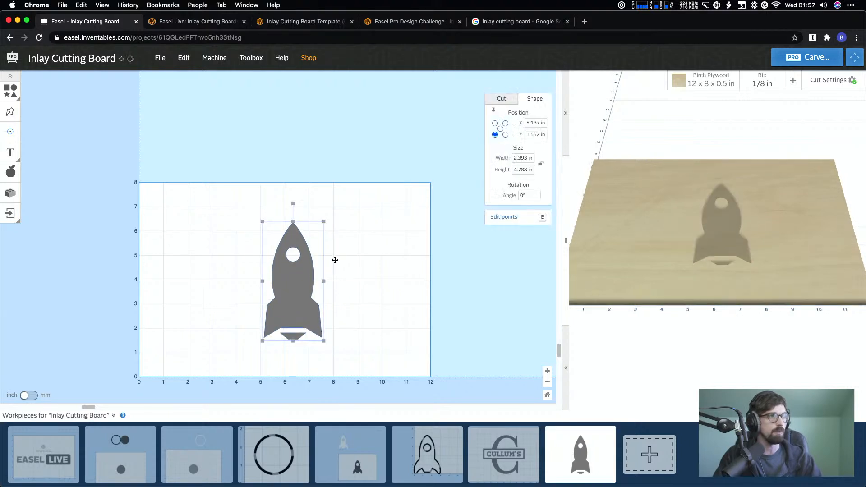
# Step: Centre the combined rocket on the material by positioning its centre point at X 6 in, Y 4 in
pyautogui.click(501, 129)
pyautogui.click(527, 124)
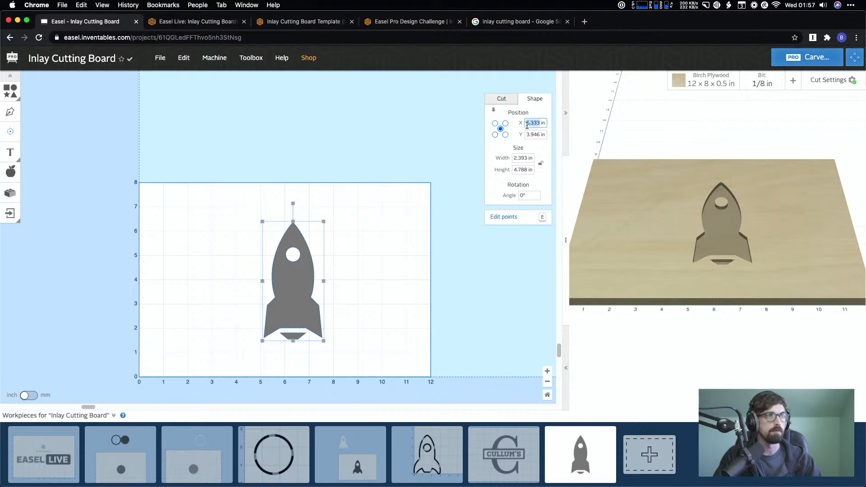
pyautogui.write('6')
pyautogui.press('Return')
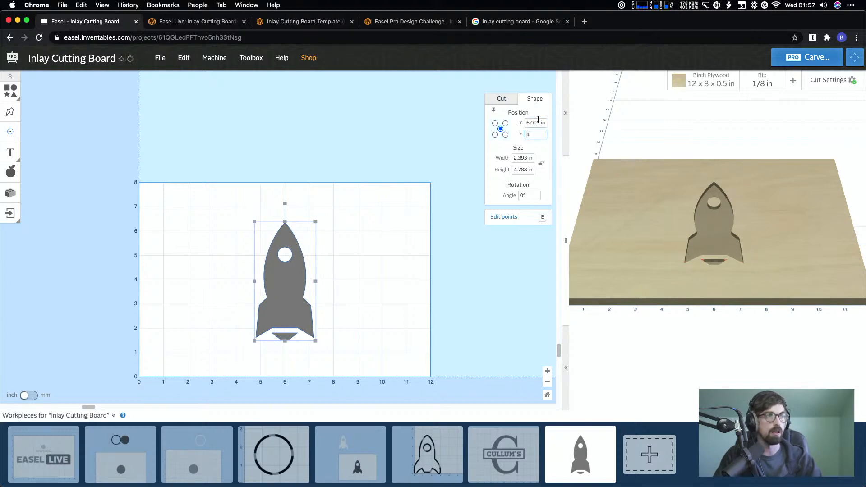
pyautogui.click(370, 187)
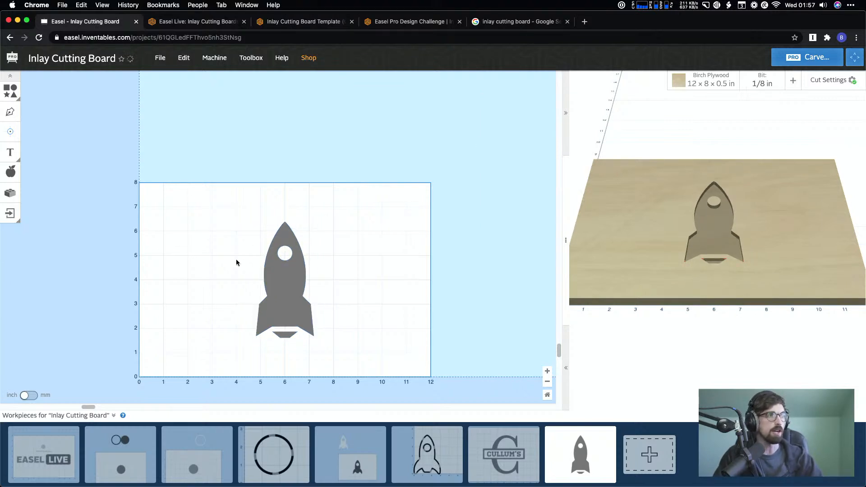
pyautogui.click(273, 278)
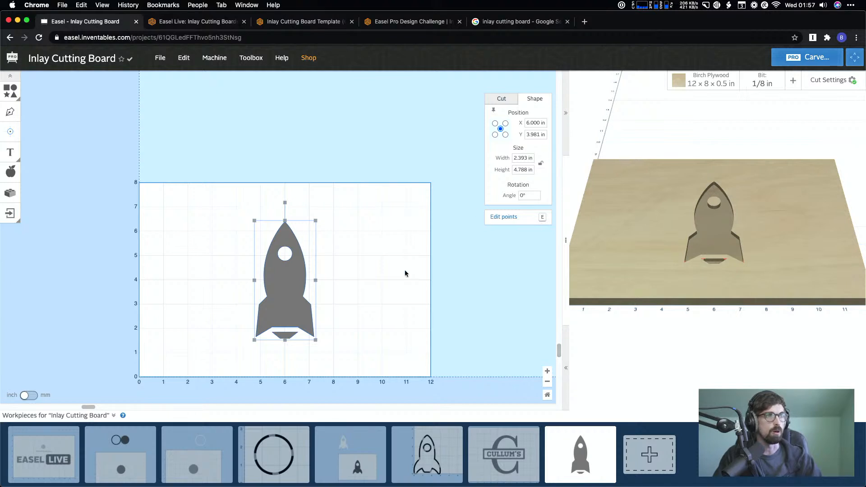
pyautogui.click(371, 265)
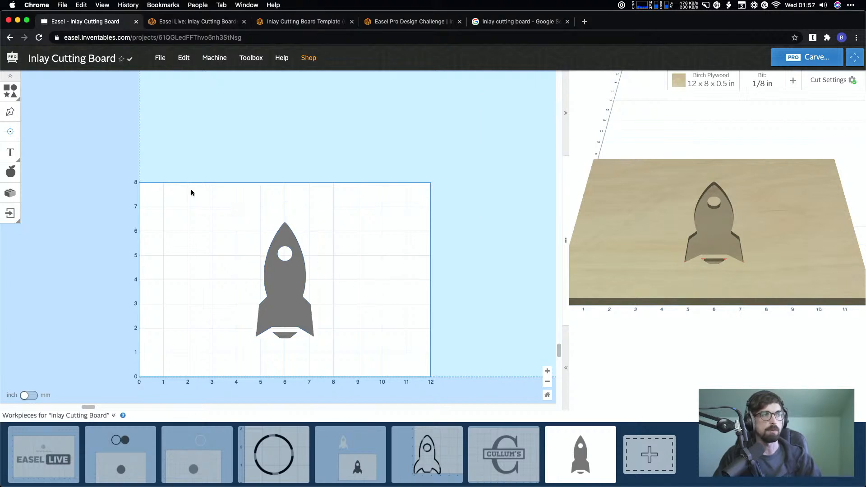
pyautogui.click(309, 298)
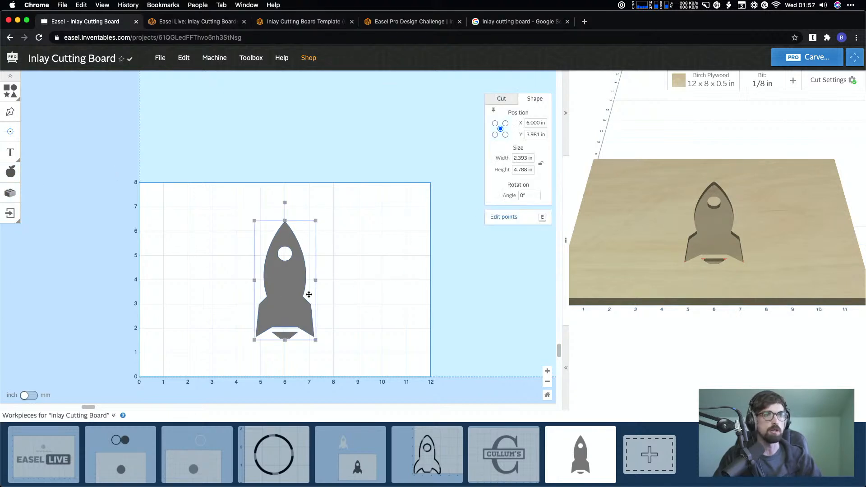
# Step: Change the carving bit to the 1/16 in Fishtail Spiral upcut bit
pyautogui.moveTo(703, 238); pyautogui.dragTo(734, 294)
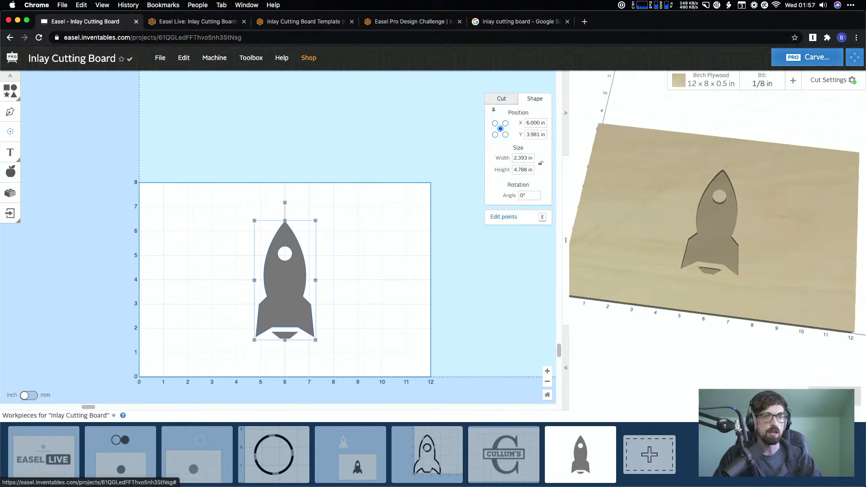
pyautogui.scroll(5, 688, 287)
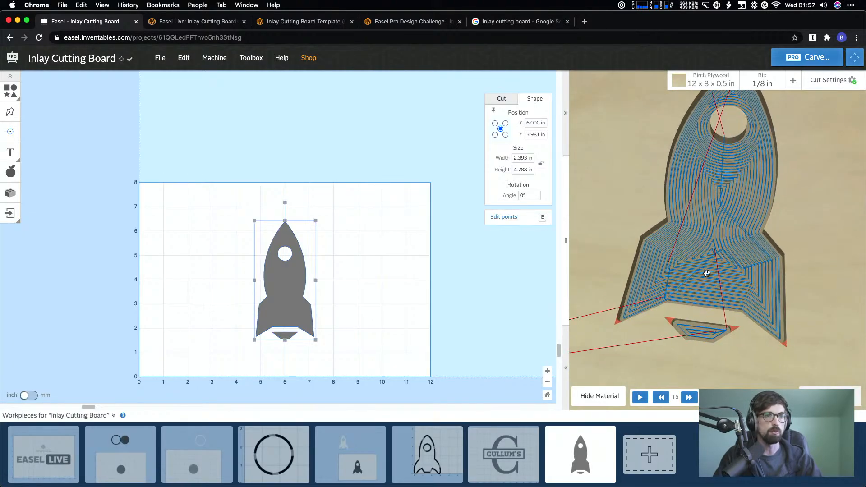
pyautogui.moveTo(688, 288); pyautogui.dragTo(663, 319)
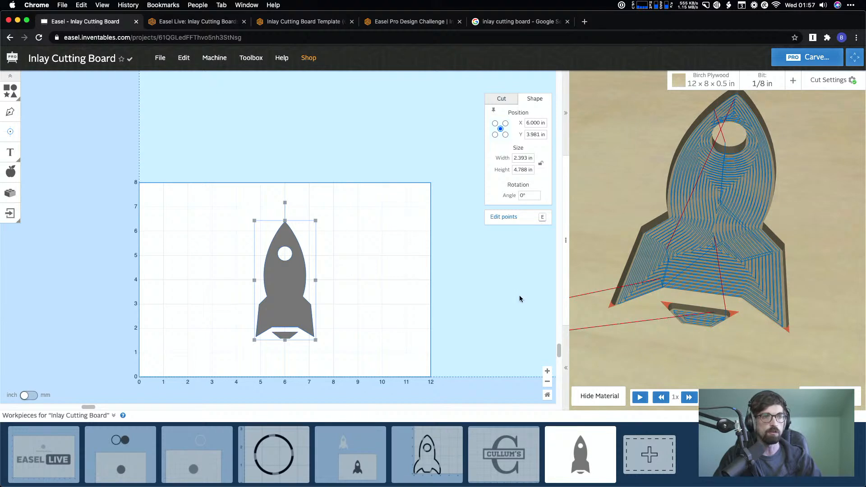
pyautogui.click(762, 86)
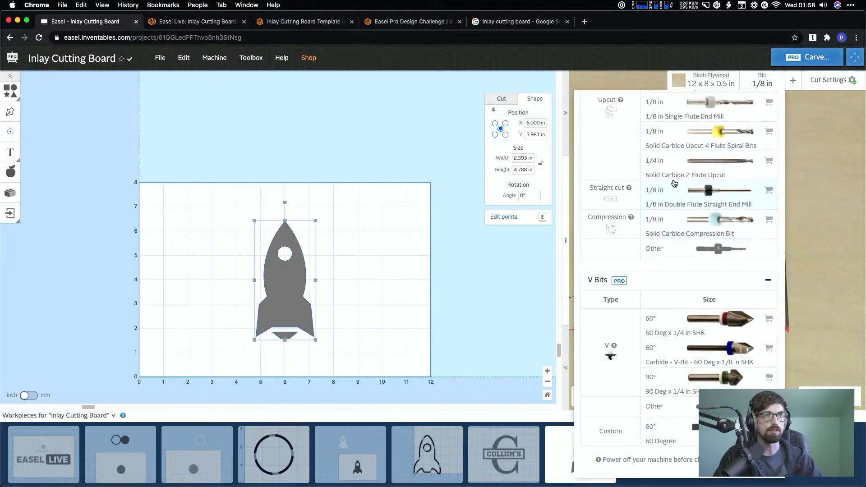
pyautogui.scroll(3, 675, 184)
pyautogui.click(674, 148)
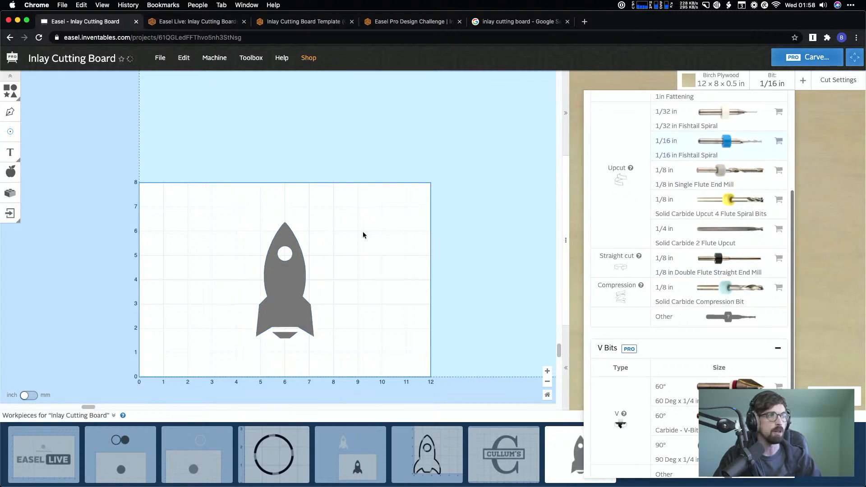
pyautogui.scroll(-1, 669, 313)
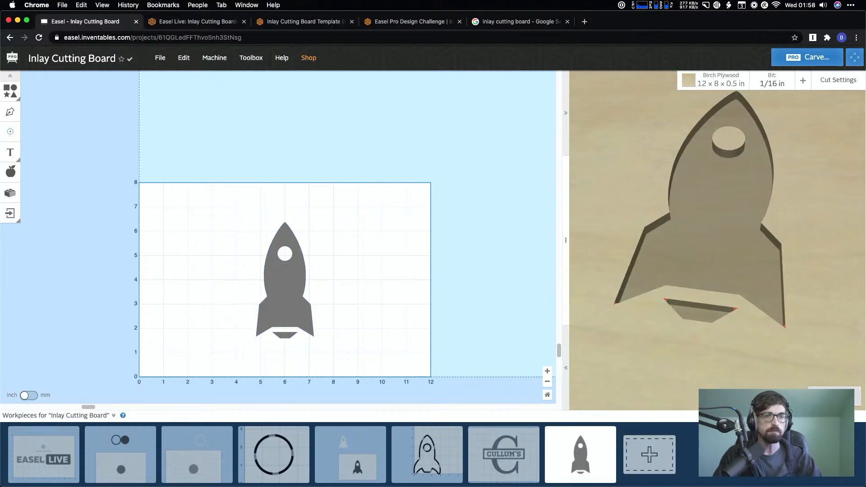
# Step: Simulate the rocket's toolpaths and examine the fin and tail corners in the 3D preview
pyautogui.click(836, 395)
pyautogui.moveTo(710, 324); pyautogui.dragTo(655, 295)
pyautogui.moveTo(729, 213); pyautogui.dragTo(736, 350)
pyautogui.scroll(-3, 742, 263)
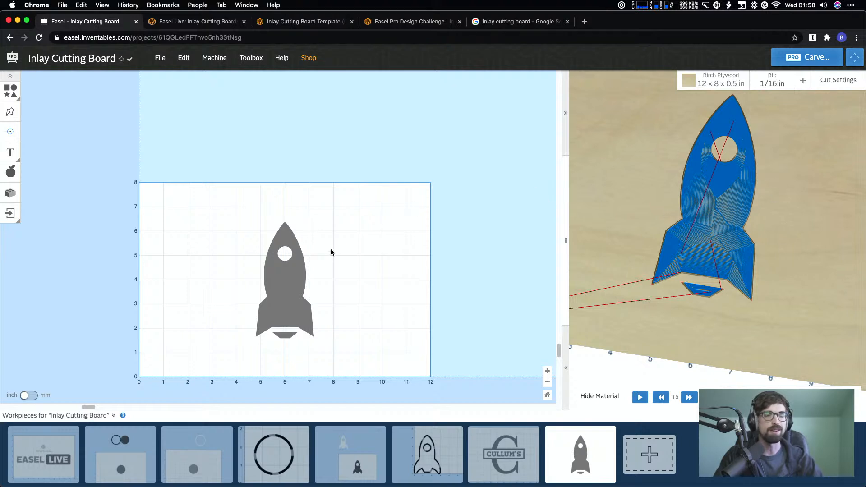
pyautogui.scroll(3, 302, 340)
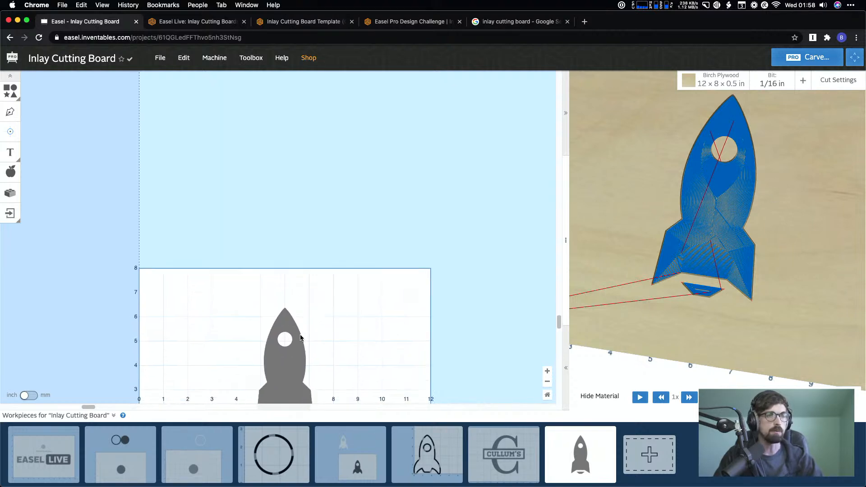
pyautogui.scroll(-3, 301, 336)
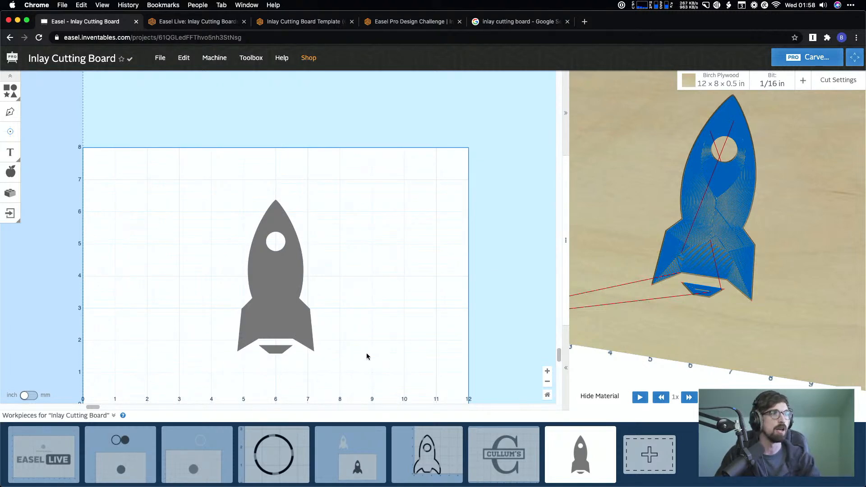
pyautogui.scroll(-5, 366, 356)
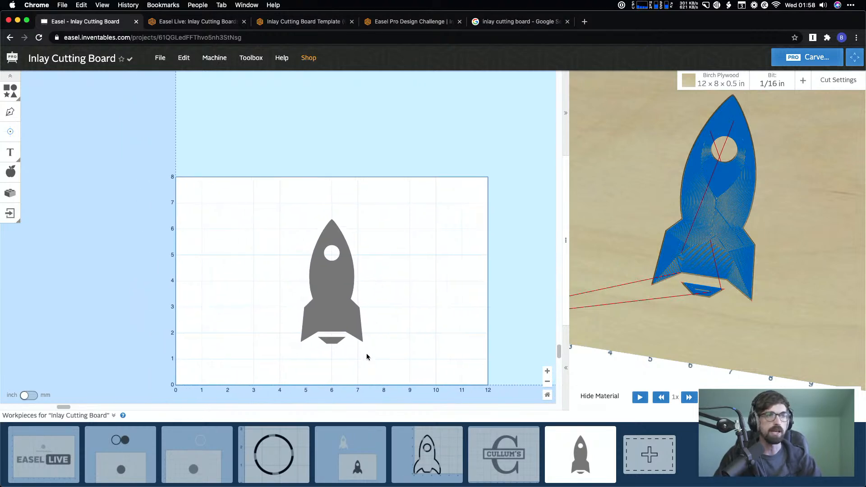
pyautogui.hscroll(-1, 367, 357)
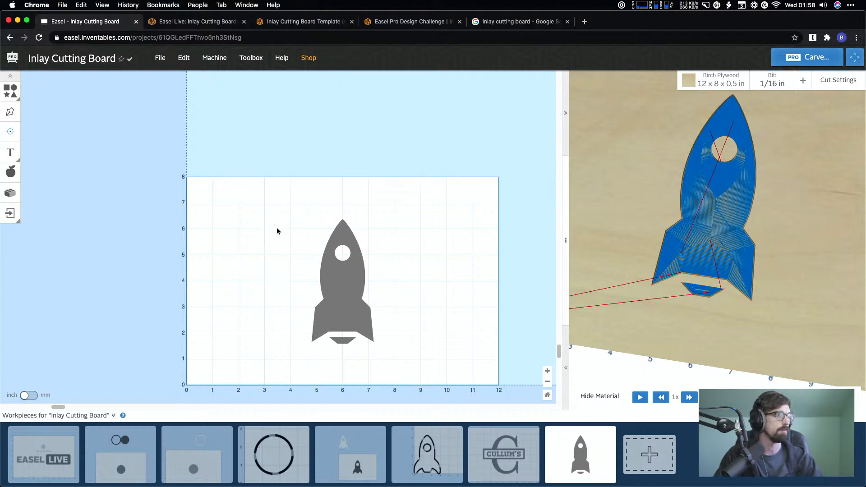
# Step: Select the combined rocket and open it in the Inlay Generator app
pyautogui.moveTo(264, 204); pyautogui.dragTo(459, 394)
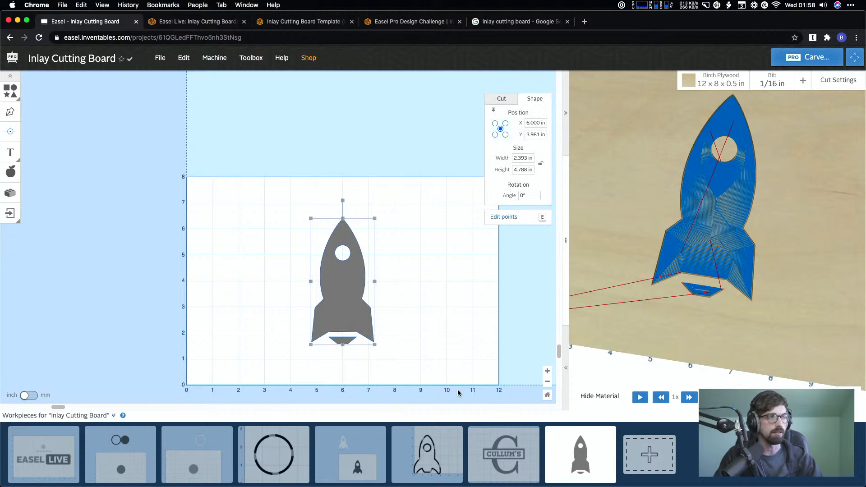
pyautogui.click(10, 193)
pyautogui.click(348, 203)
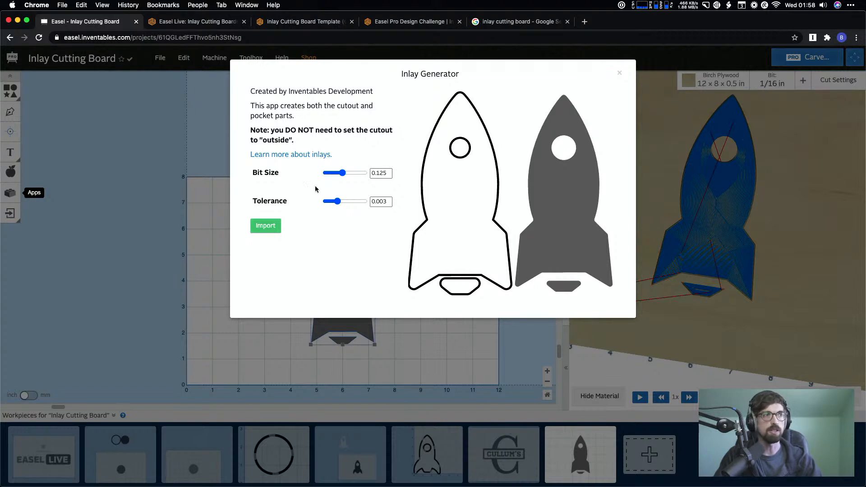
# Step: Try to enter the Inlay Generator's bit size as the fraction 1/16
pyautogui.doubleClick(388, 172)
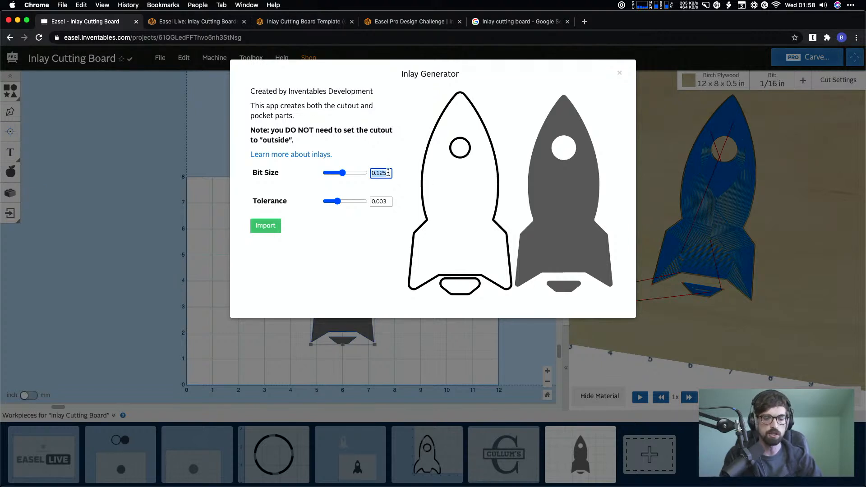
pyautogui.write('1/16')
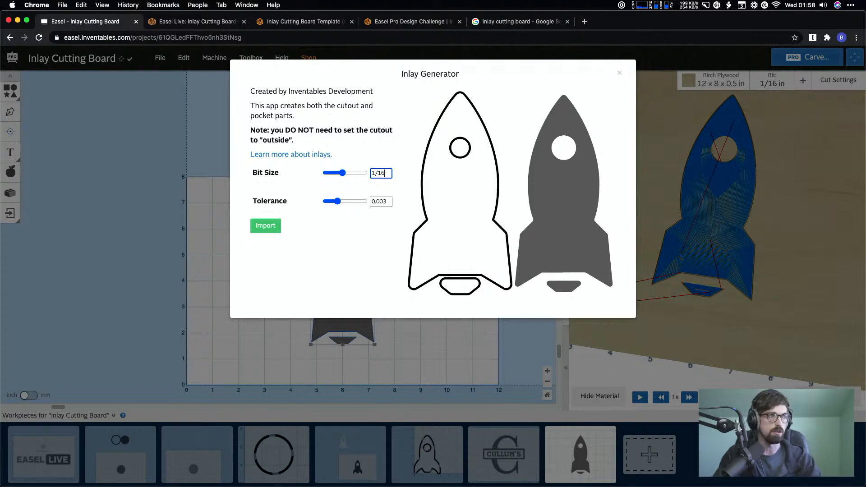
pyautogui.click(379, 201)
pyautogui.click(385, 173)
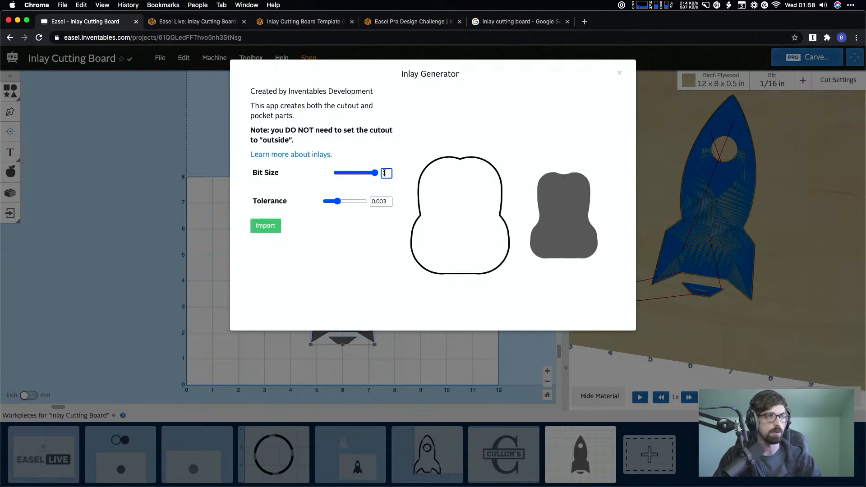
# Step: Calculate 1/16 as a decimal, set the Inlay Generator's bit size to 0.0625, and import the rocket's cutout and pocket parts
pyautogui.press('super+space')
pyautogui.write('1/16')
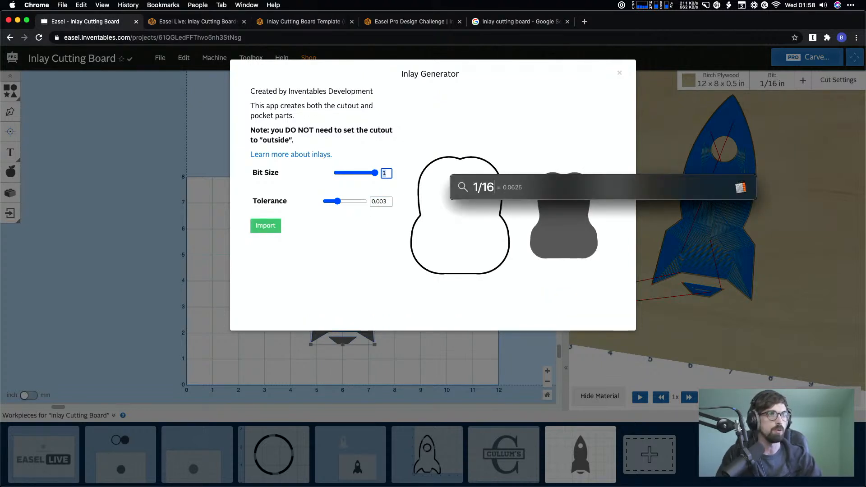
pyautogui.press('Escape')
pyautogui.press('Escape')
pyautogui.press('BackSpace')
pyautogui.write('.06')
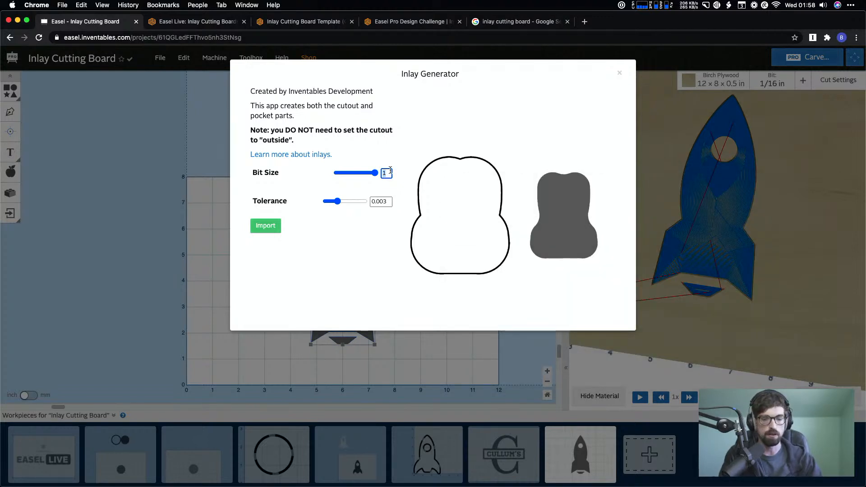
pyautogui.write('25')
pyautogui.click(383, 202)
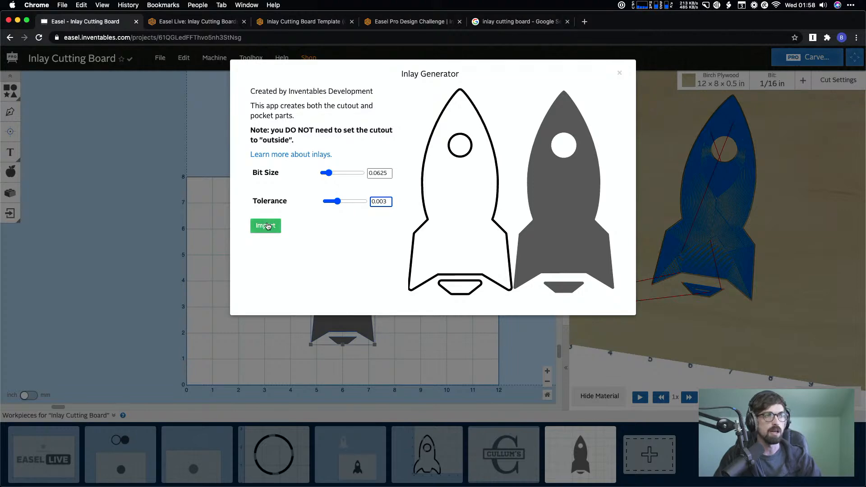
pyautogui.click(266, 226)
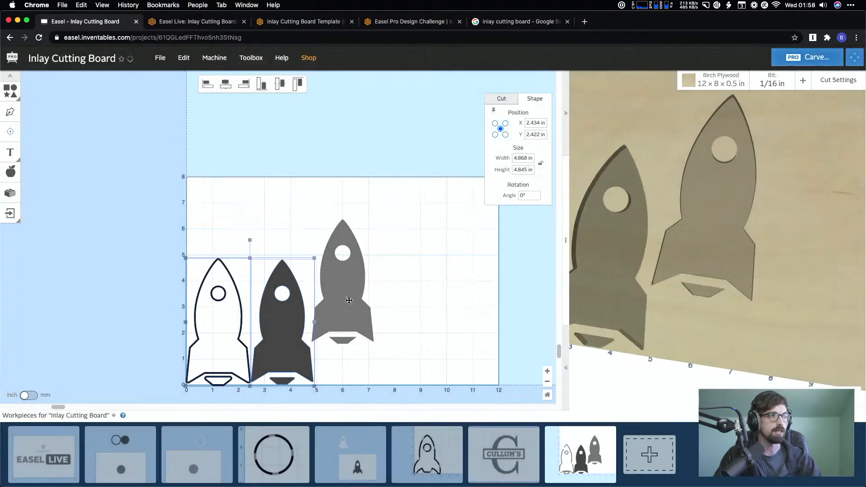
# Step: Move both imported rocket parts above the workpiece and separate the solid rocket from the outlined one
pyautogui.moveTo(286, 322); pyautogui.dragTo(380, 127)
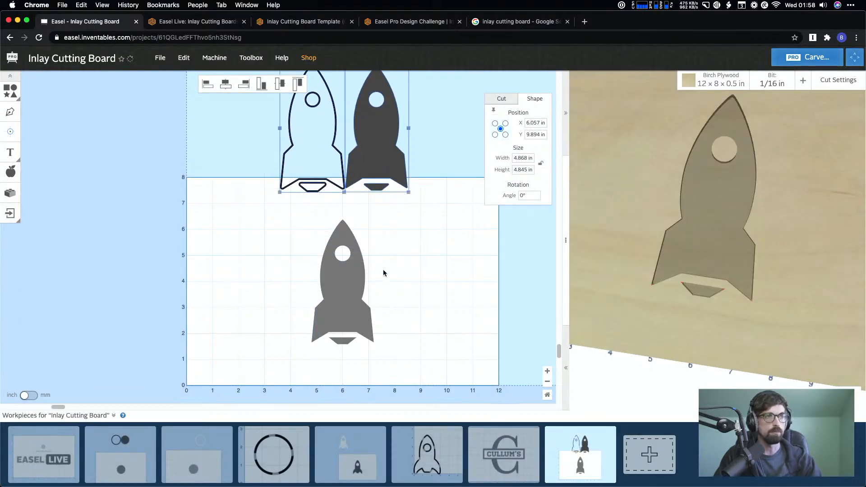
pyautogui.click(411, 281)
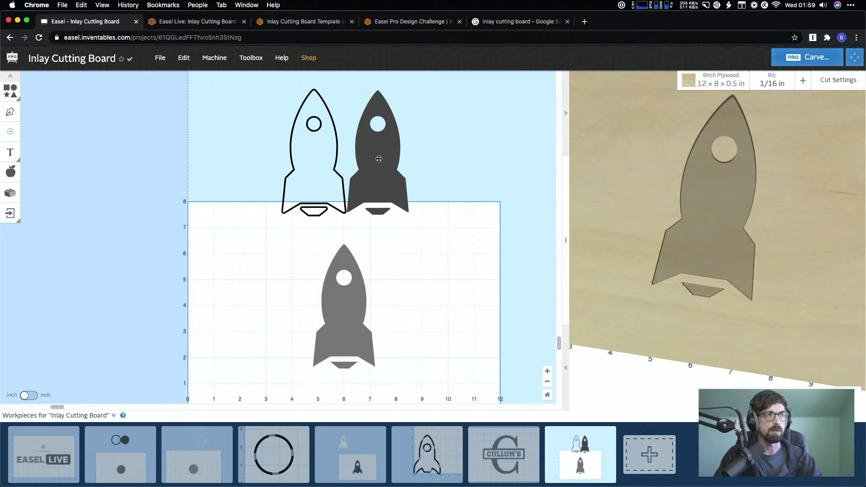
pyautogui.moveTo(378, 185); pyautogui.dragTo(442, 190)
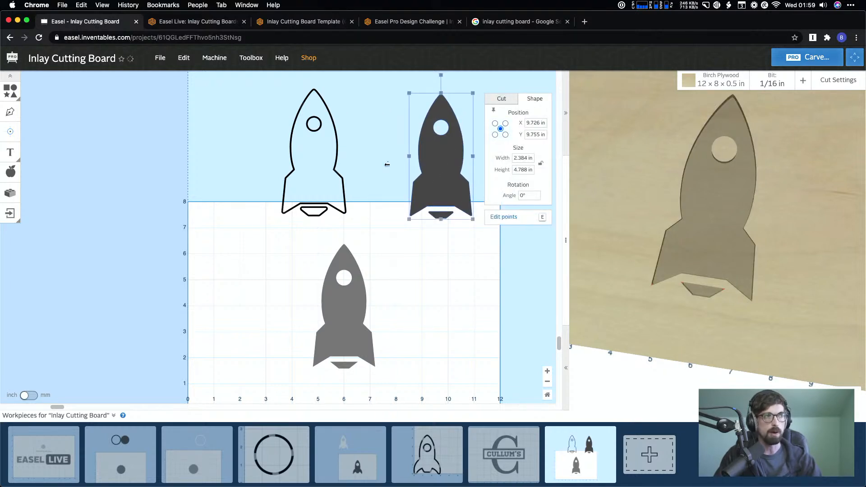
pyautogui.moveTo(241, 114); pyautogui.dragTo(379, 244)
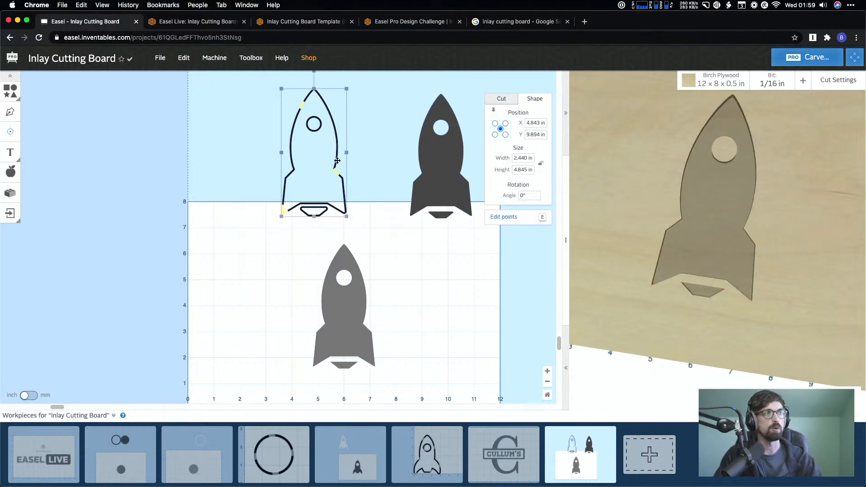
pyautogui.moveTo(337, 161); pyautogui.dragTo(350, 161)
pyautogui.click(409, 285)
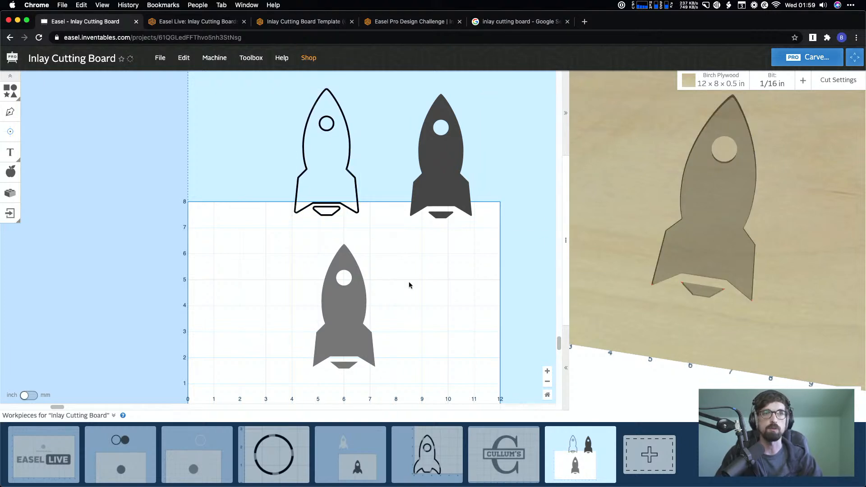
# Step: Open the walnut circle workpiece and look through the material types available for it without changing the material
pyautogui.click(505, 440)
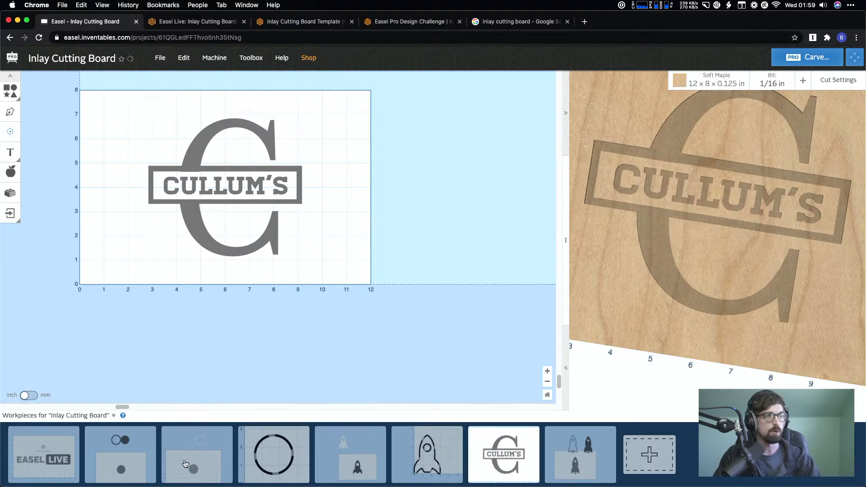
pyautogui.click(125, 459)
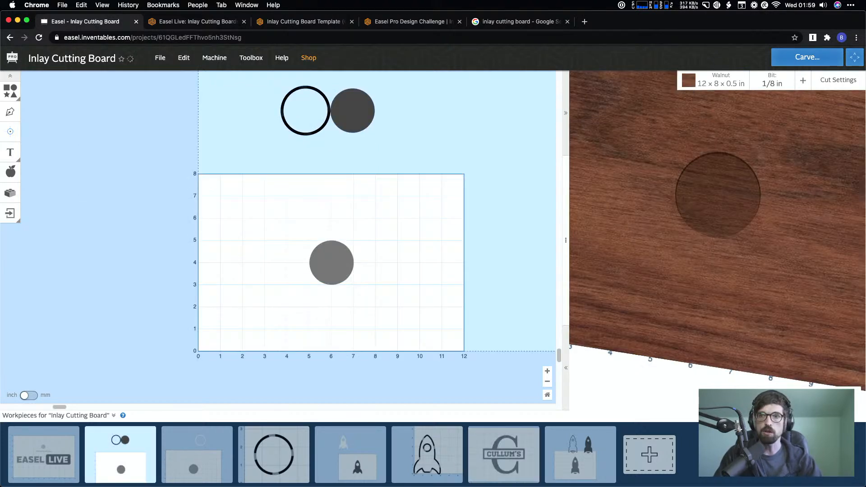
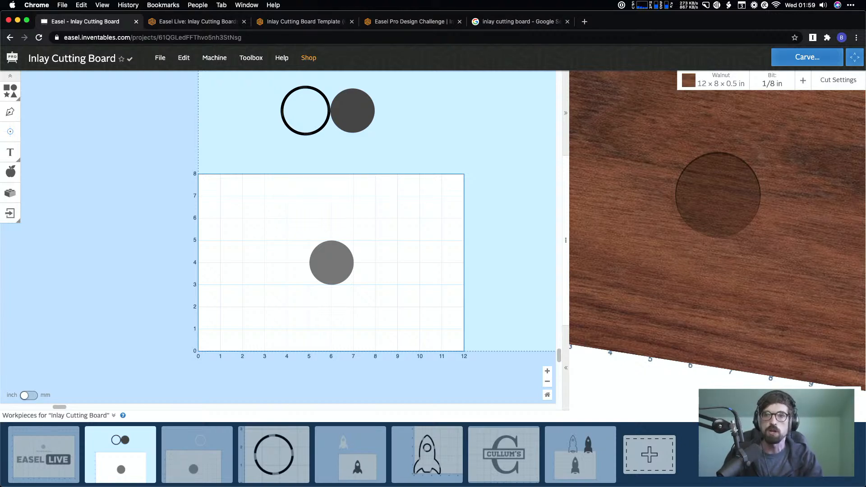
pyautogui.click(733, 79)
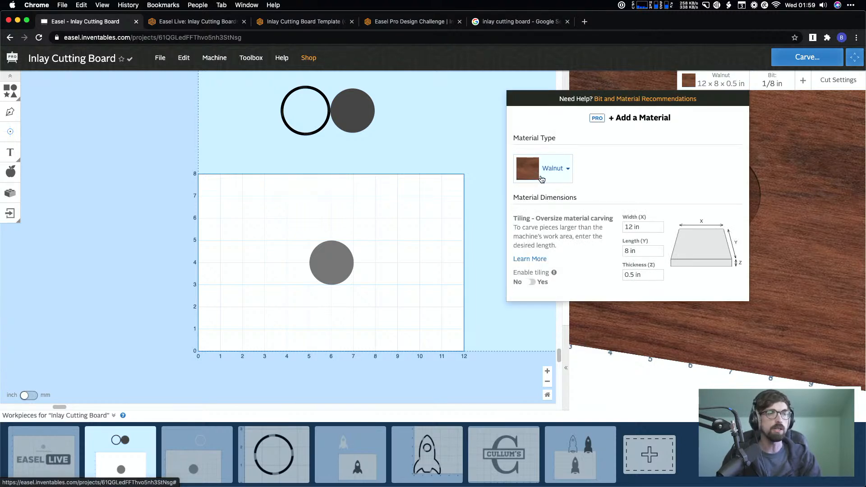
pyautogui.click(554, 168)
pyautogui.scroll(-2, 548, 240)
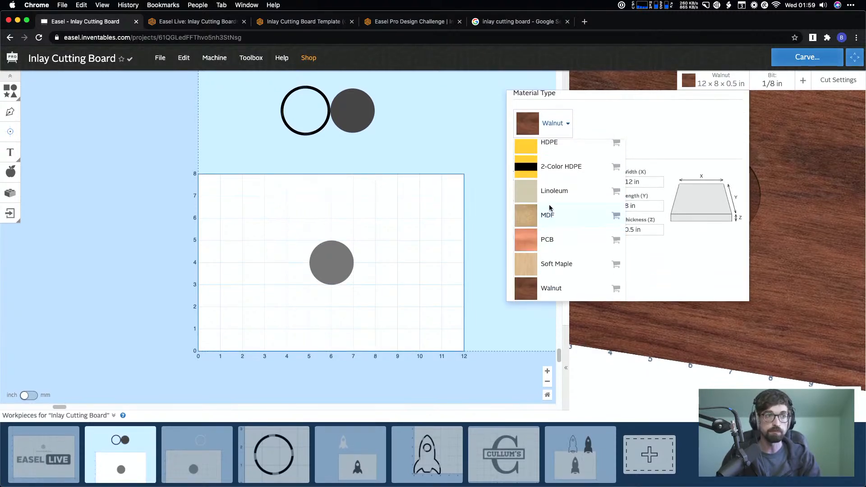
pyautogui.scroll(5, 550, 208)
pyautogui.scroll(-4, 551, 208)
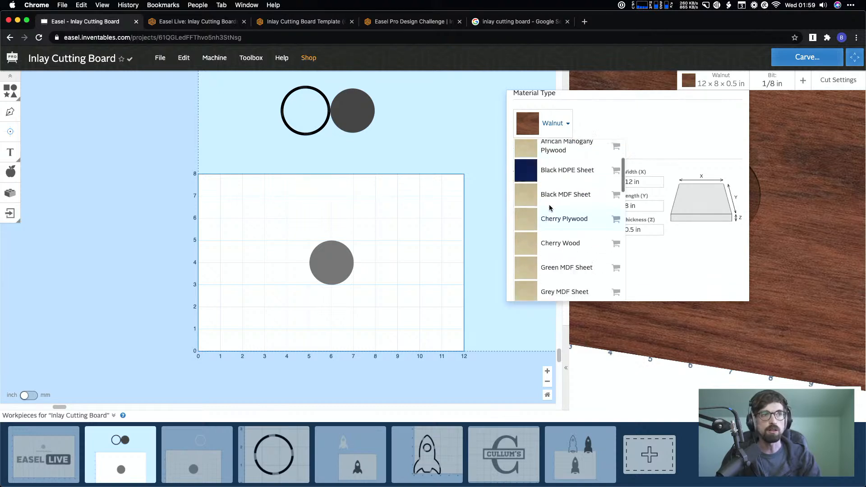
pyautogui.scroll(4, 551, 208)
pyautogui.click(478, 148)
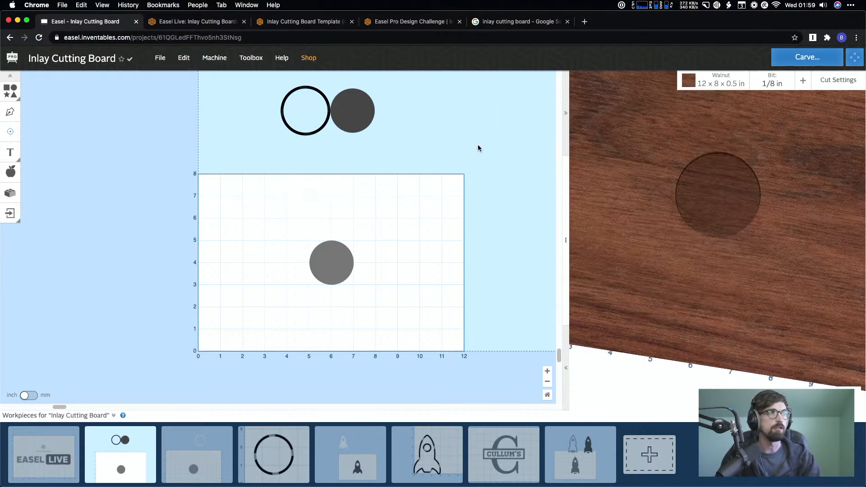
# Step: Open the toolbox's Materials library and look over the Bits and Cut Settings sections before returning to Materials
pyautogui.click(263, 59)
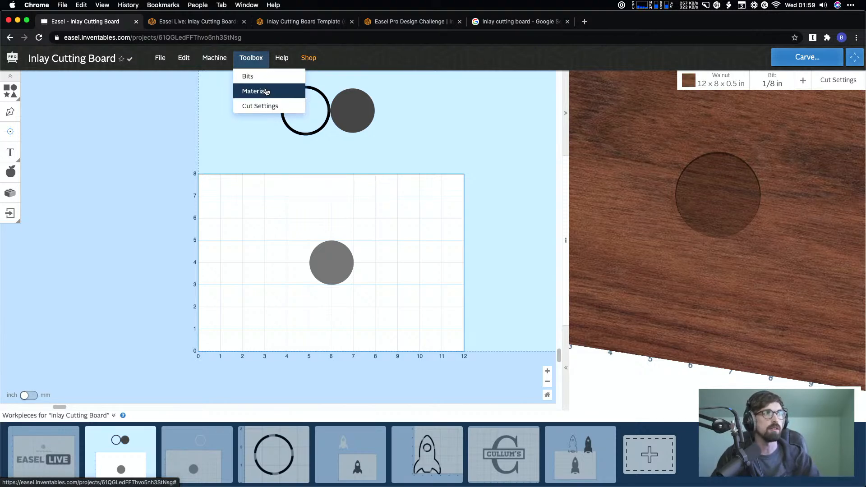
pyautogui.click(266, 91)
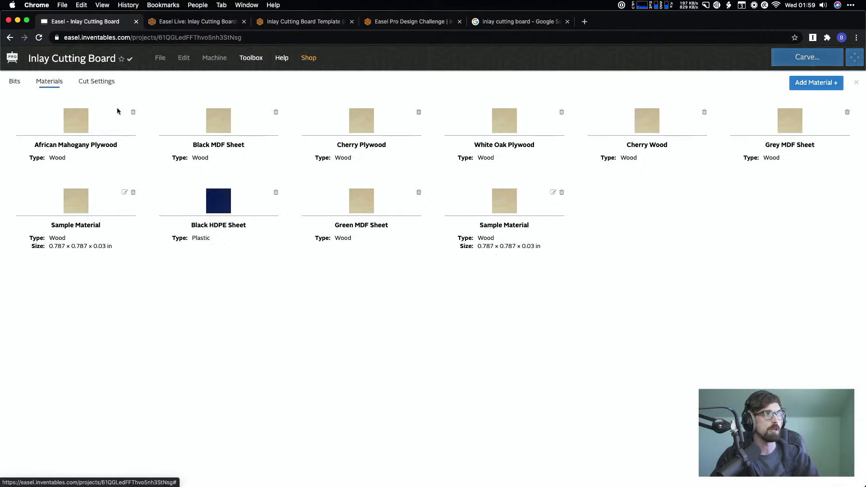
pyautogui.click(15, 81)
pyautogui.click(51, 82)
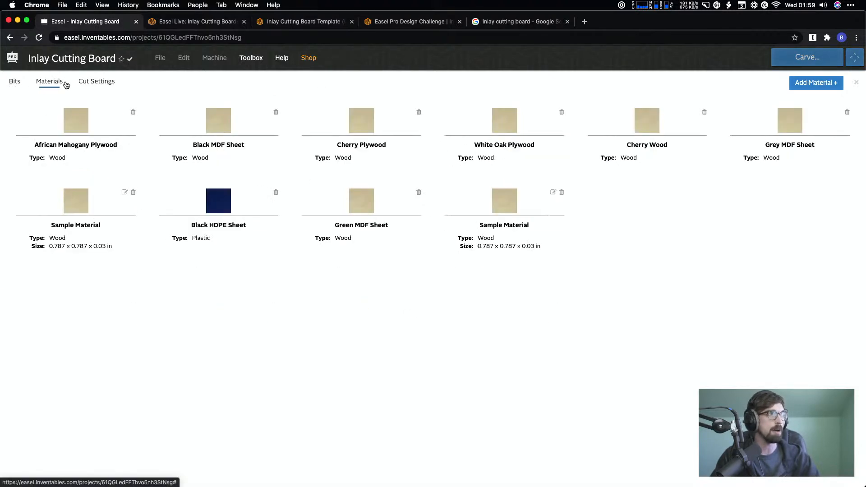
pyautogui.click(88, 82)
pyautogui.click(53, 82)
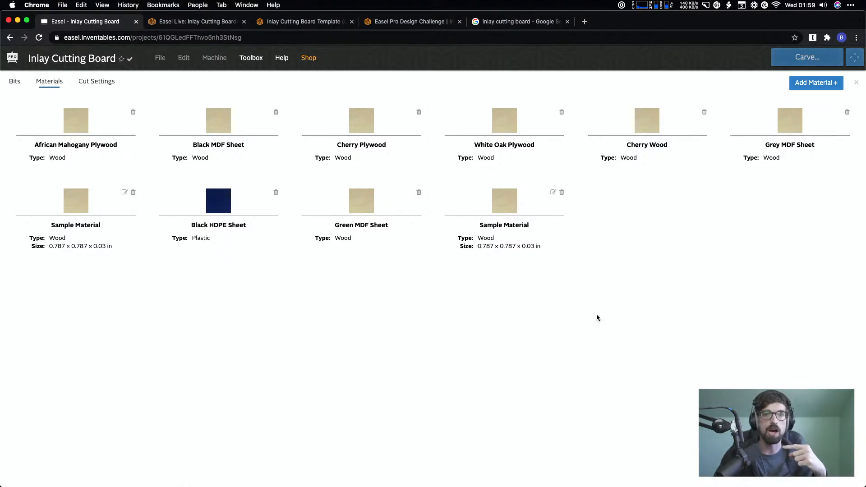
# Step: Open the catalogue for adding an Inventables material and browse its wood and plastic options
pyautogui.click(817, 85)
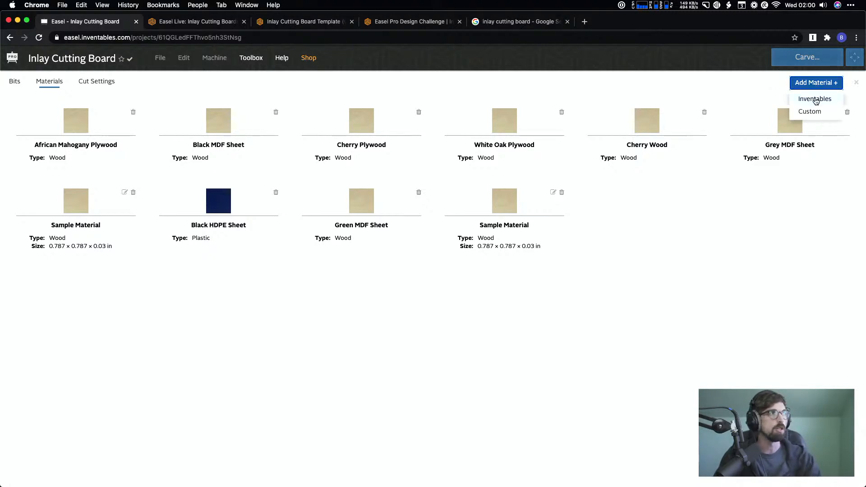
pyautogui.click(810, 100)
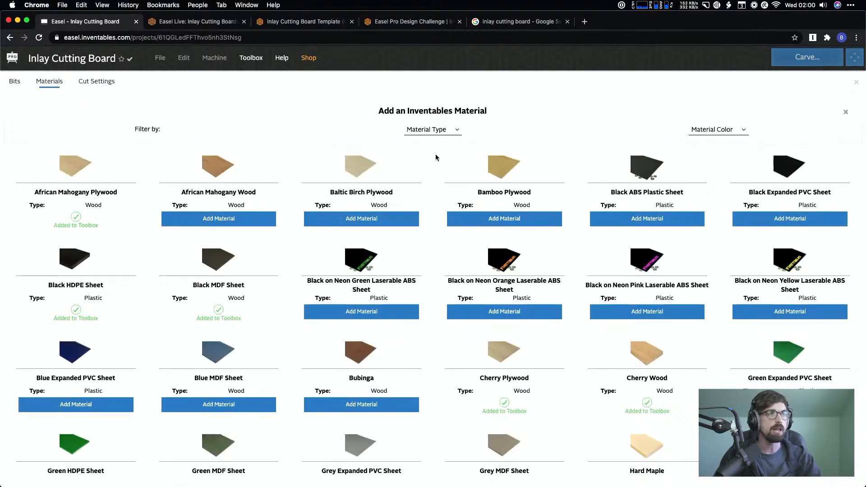
pyautogui.scroll(-3, 435, 155)
pyautogui.scroll(-10, 431, 258)
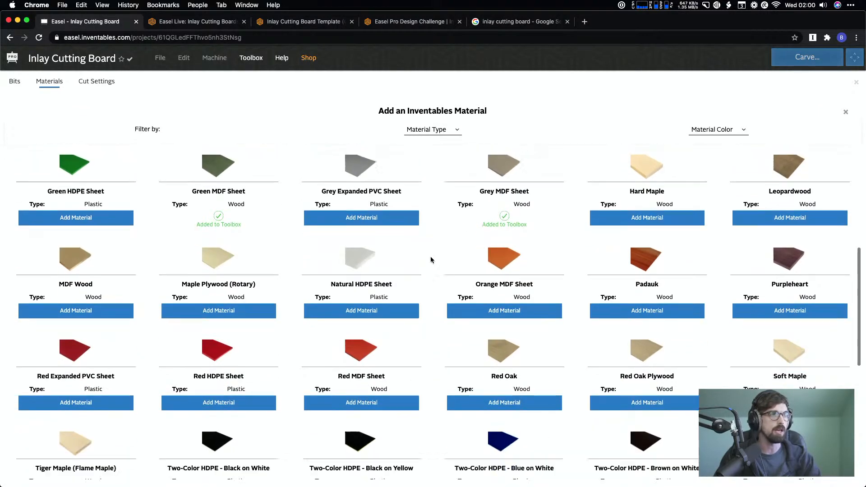
pyautogui.scroll(-2, 430, 257)
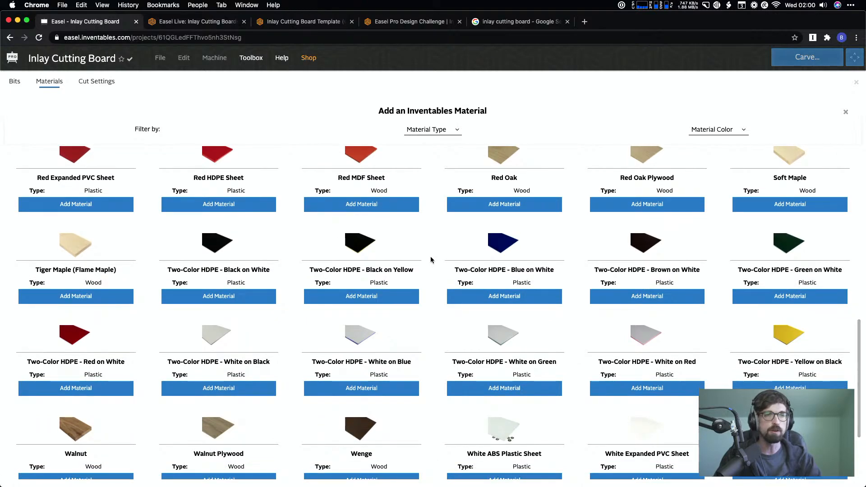
pyautogui.scroll(2, 431, 256)
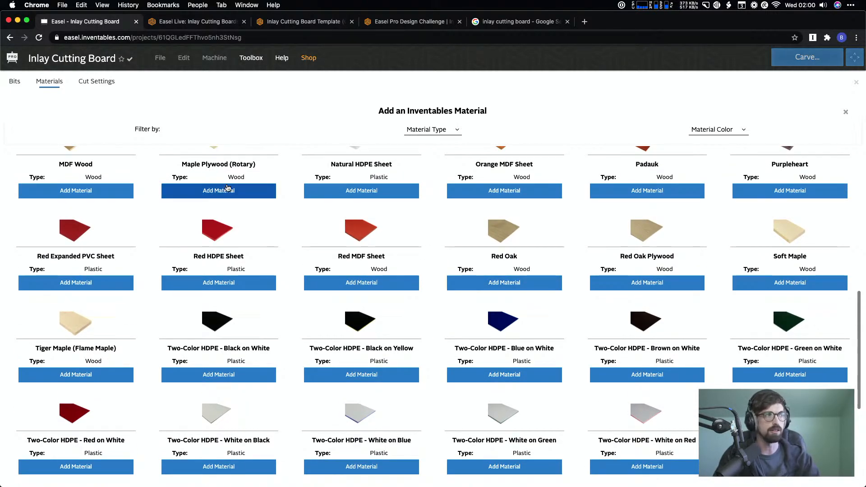
pyautogui.scroll(-5, 227, 188)
pyautogui.scroll(12, 227, 185)
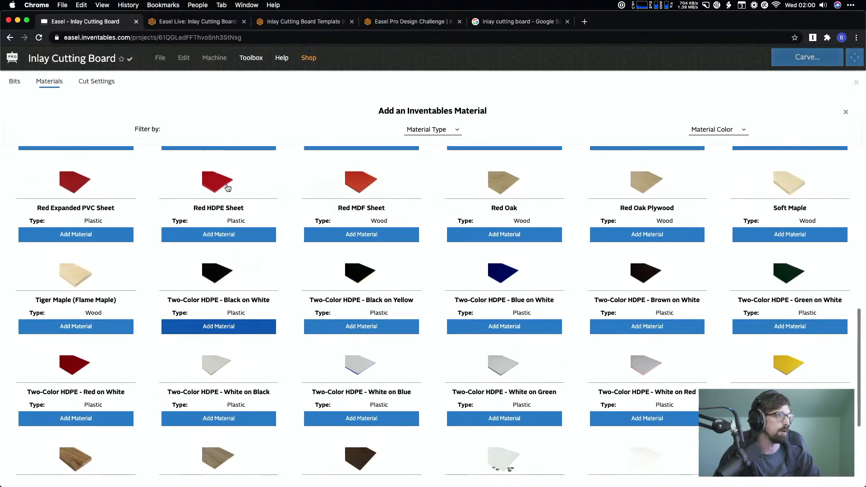
pyautogui.scroll(-4, 226, 183)
pyautogui.scroll(7, 227, 188)
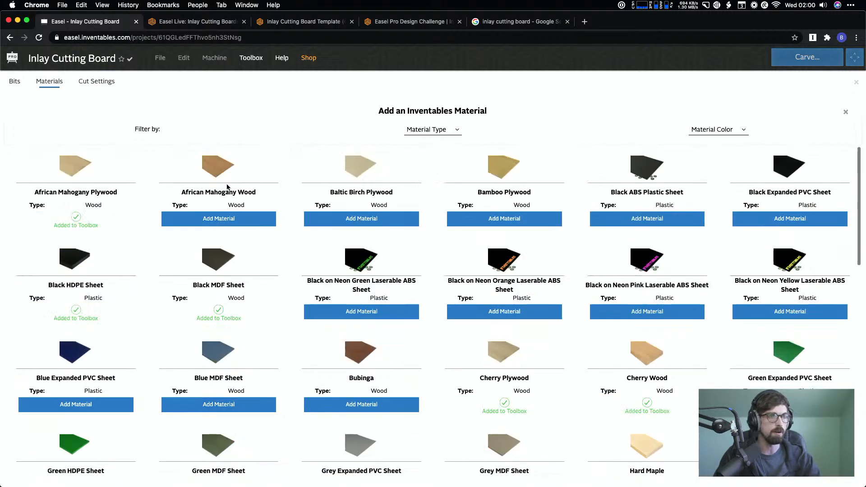
# Step: Search the Inventables material catalogue for "cedar" and scan the list for a suitable wood
pyautogui.press('super+f')
pyautogui.write('cedar')
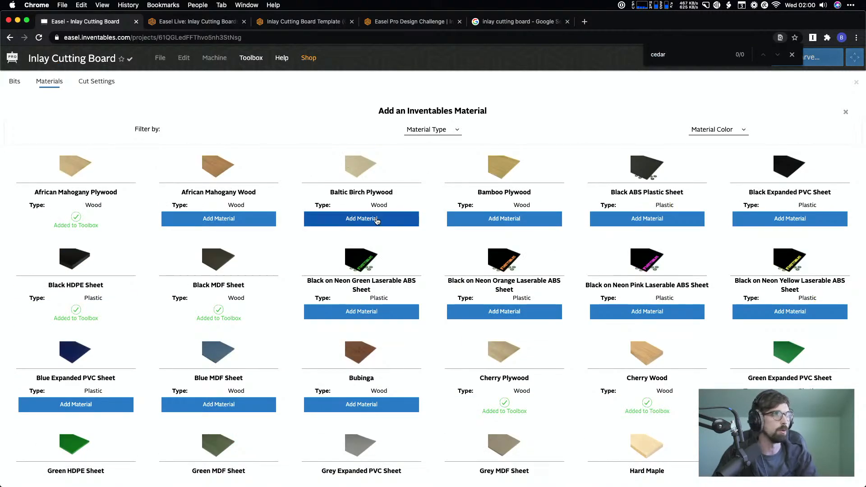
pyautogui.scroll(-15, 394, 235)
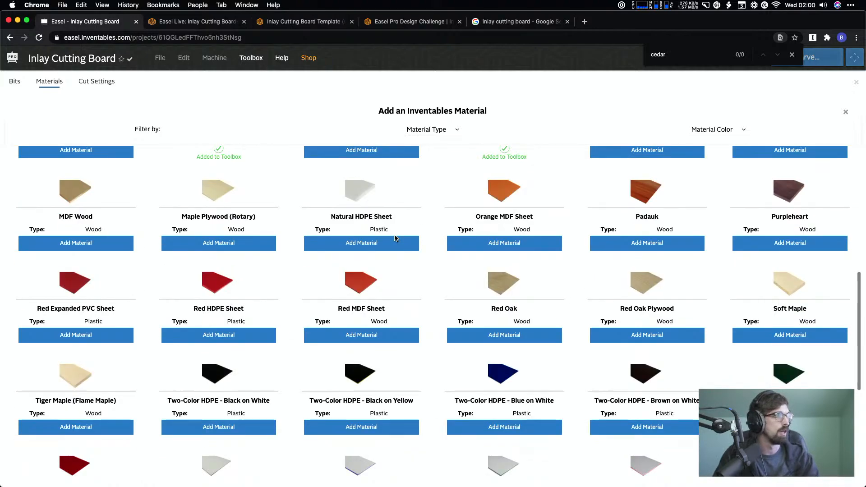
# Step: Add Padauk from the Inventables catalogue to the toolbox materials and close the catalogue
pyautogui.scroll(5, 394, 238)
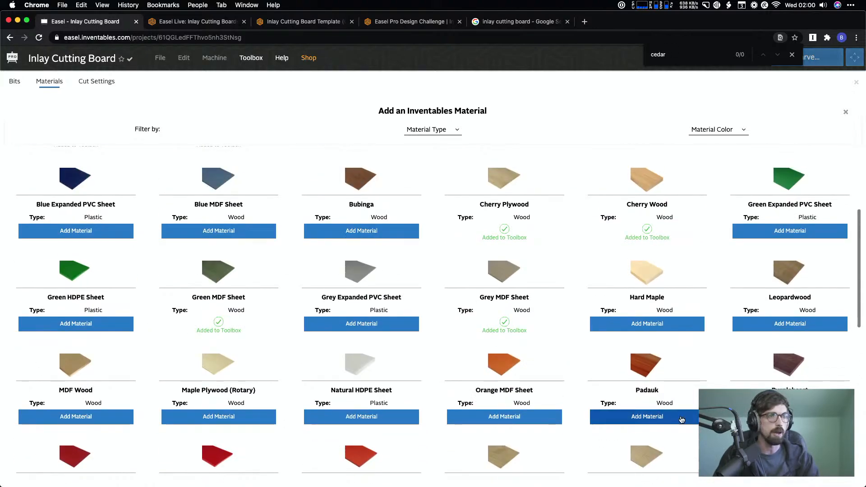
pyautogui.click(657, 418)
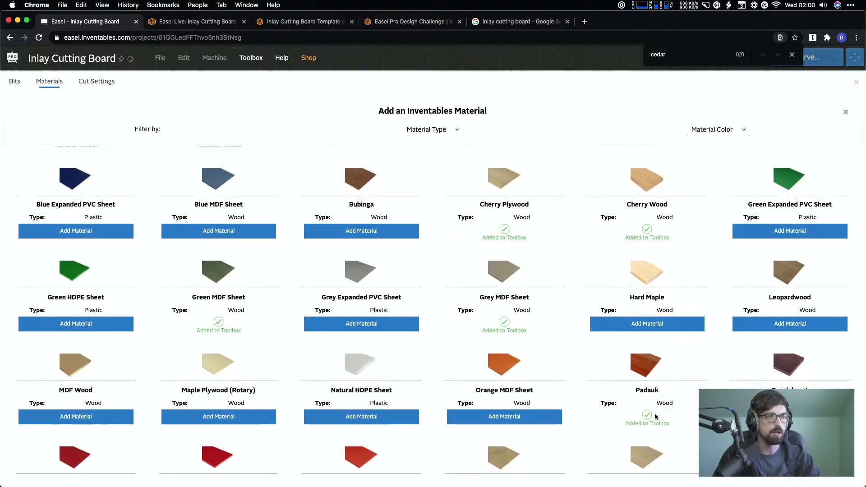
pyautogui.click(848, 113)
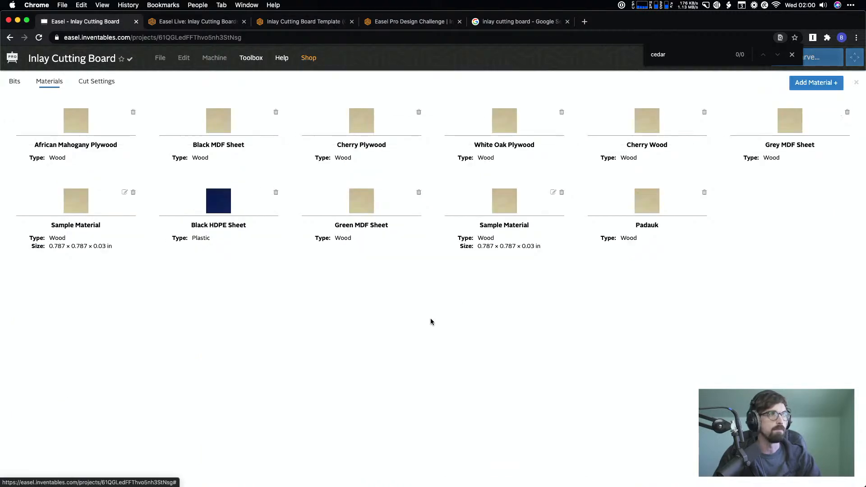
# Step: Reload the Inlay Cutting Board project and open its machine settings
pyautogui.press('super+r')
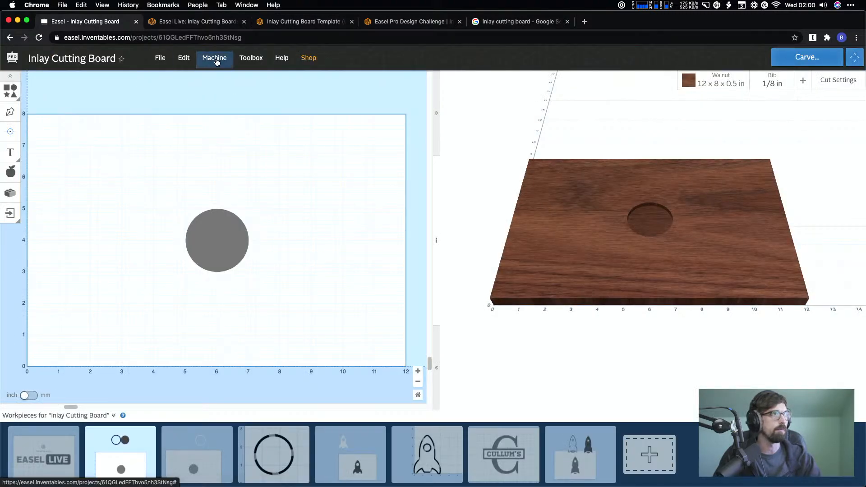
pyautogui.click(215, 58)
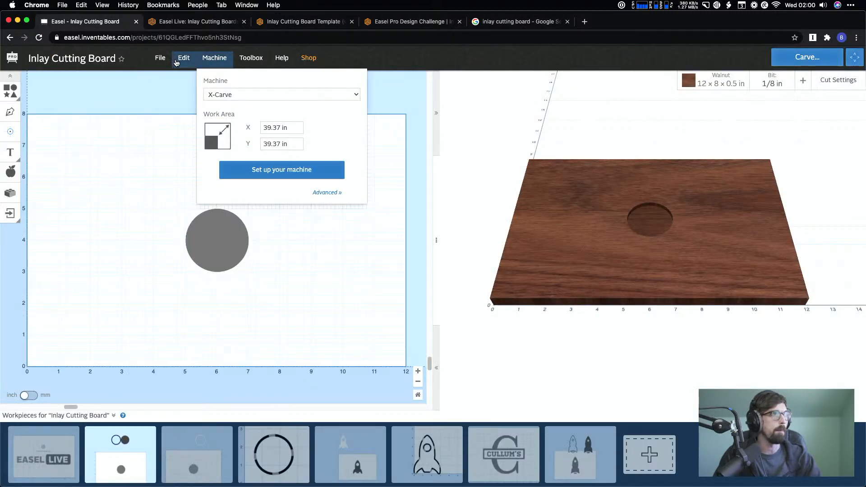
# Step: Review the saved materials and bits in the toolbox, and show the options for adding a new bit
pyautogui.click(253, 58)
pyautogui.click(258, 90)
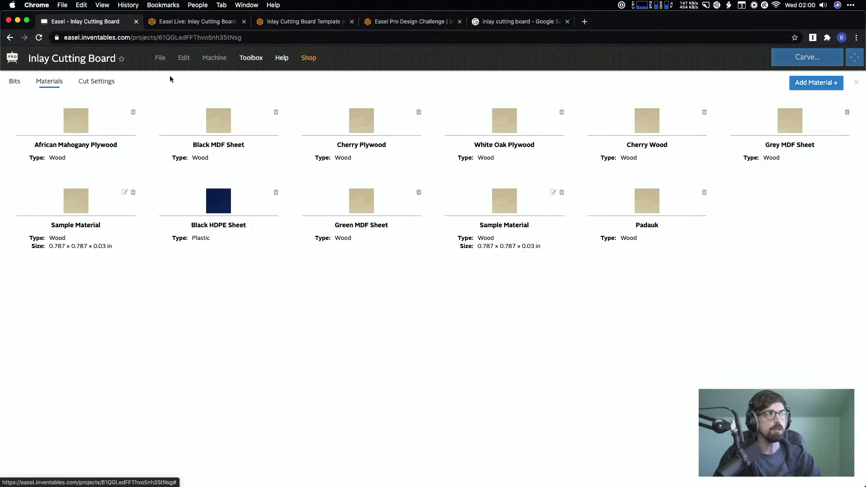
pyautogui.click(22, 81)
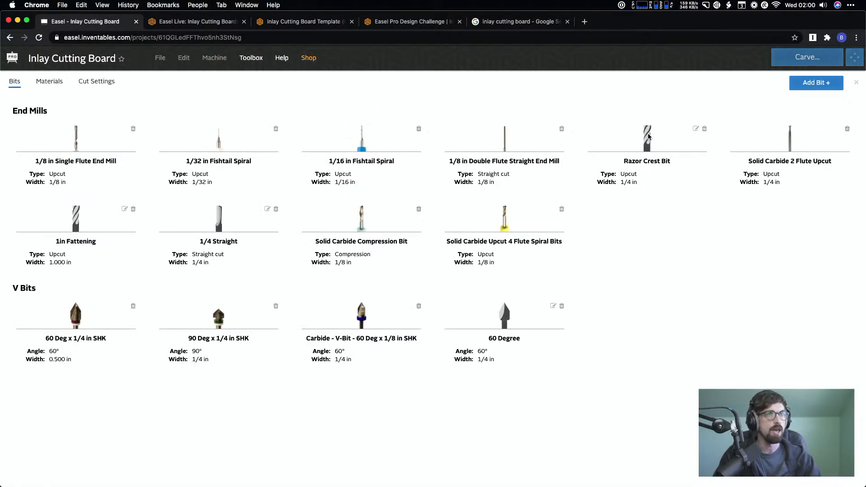
pyautogui.click(807, 84)
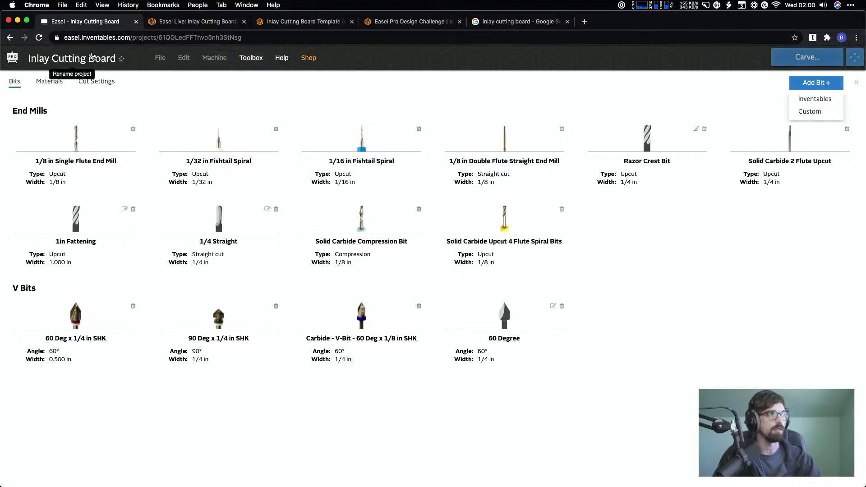
pyautogui.click(40, 60)
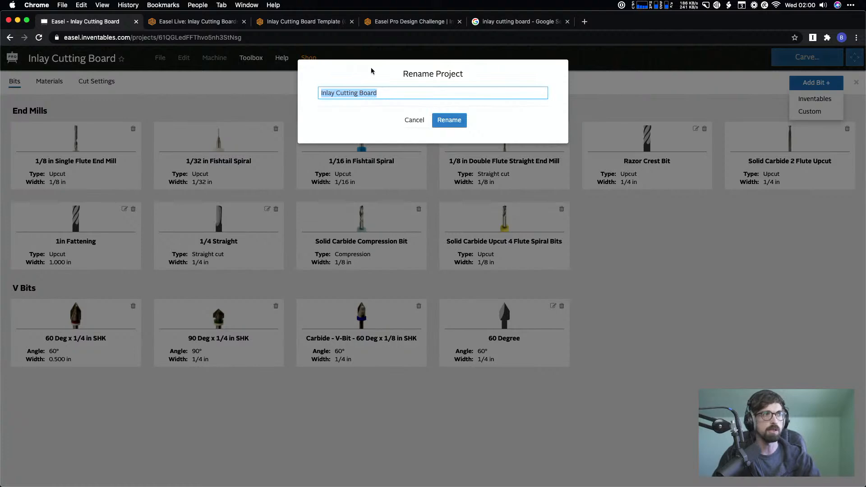
pyautogui.click(413, 120)
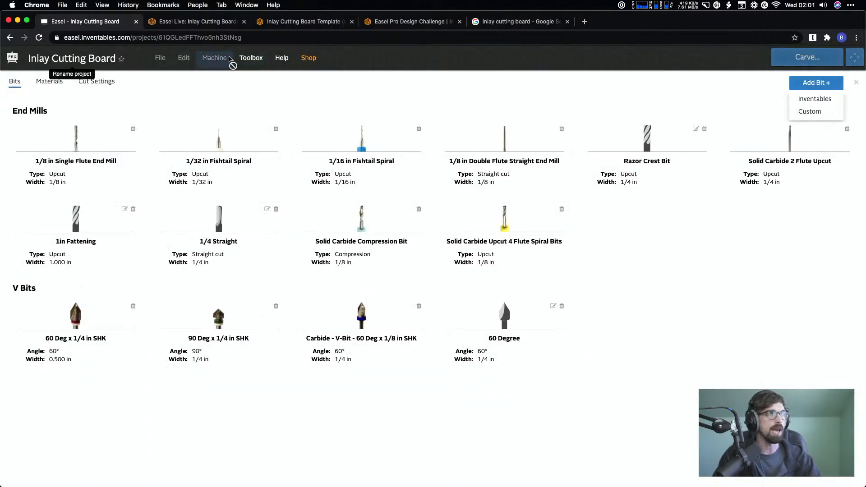
pyautogui.click(47, 61)
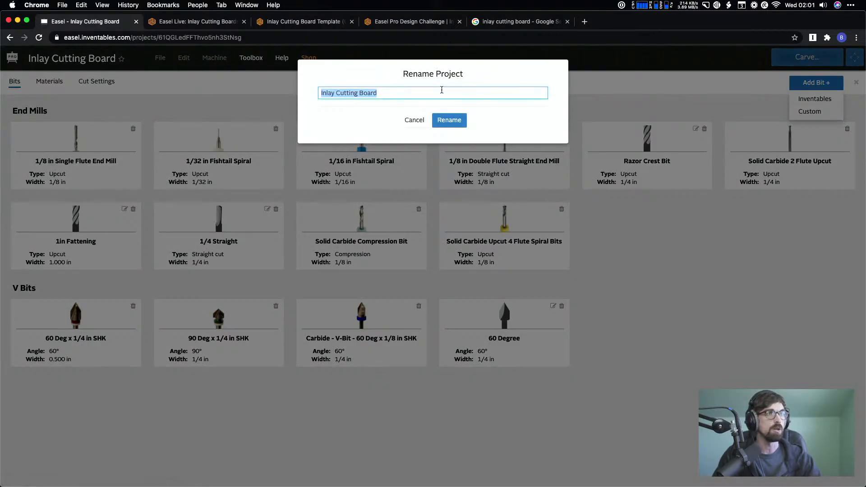
pyautogui.click(414, 118)
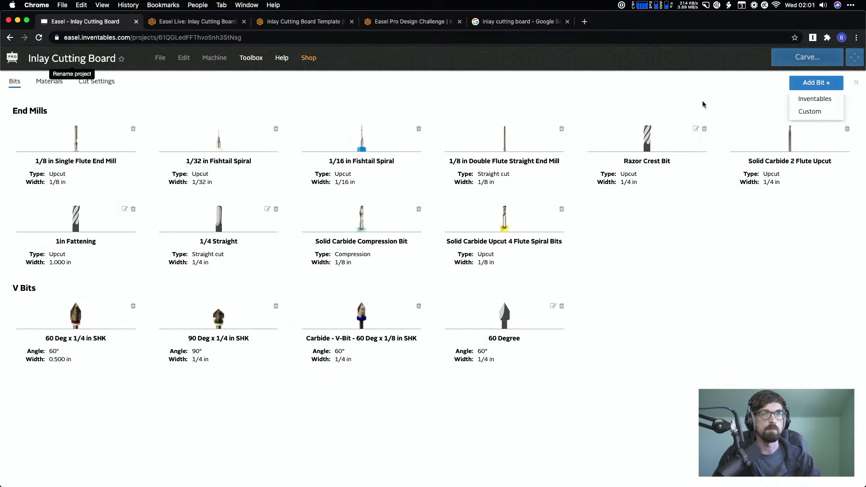
pyautogui.click(856, 82)
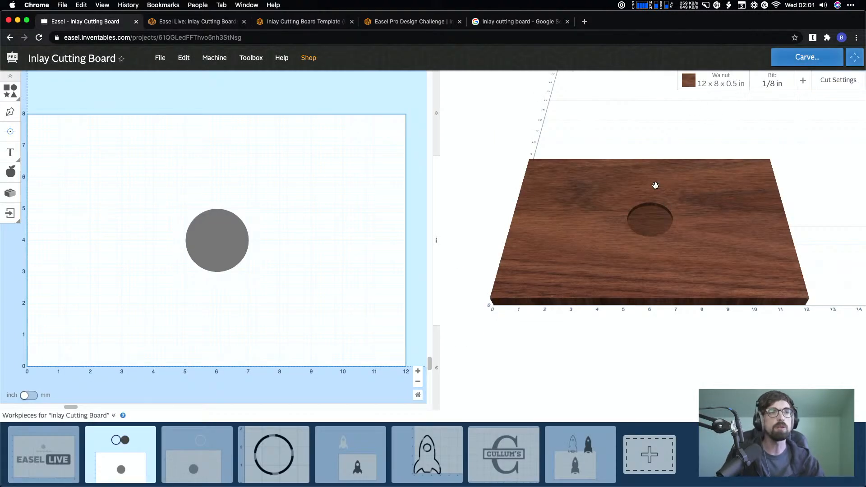
# Step: Switch the cut settings for the walnut workpiece to Manual
pyautogui.moveTo(615, 130); pyautogui.dragTo(640, 222)
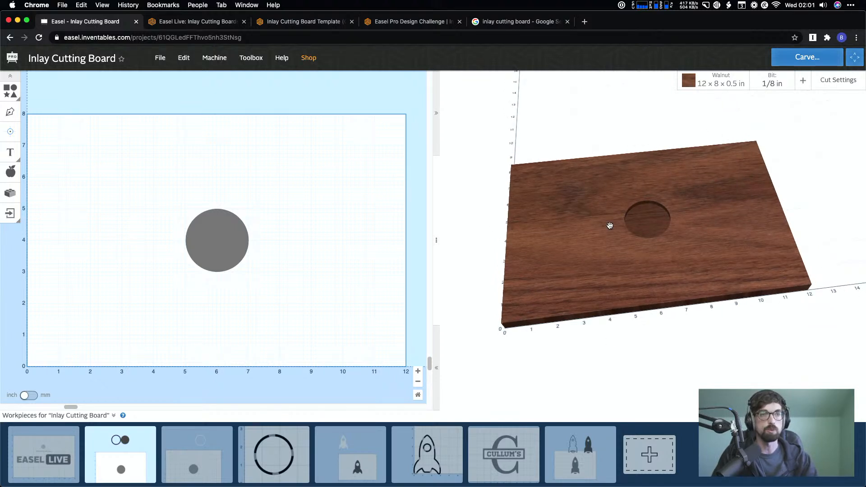
pyautogui.moveTo(610, 159); pyautogui.dragTo(540, 375)
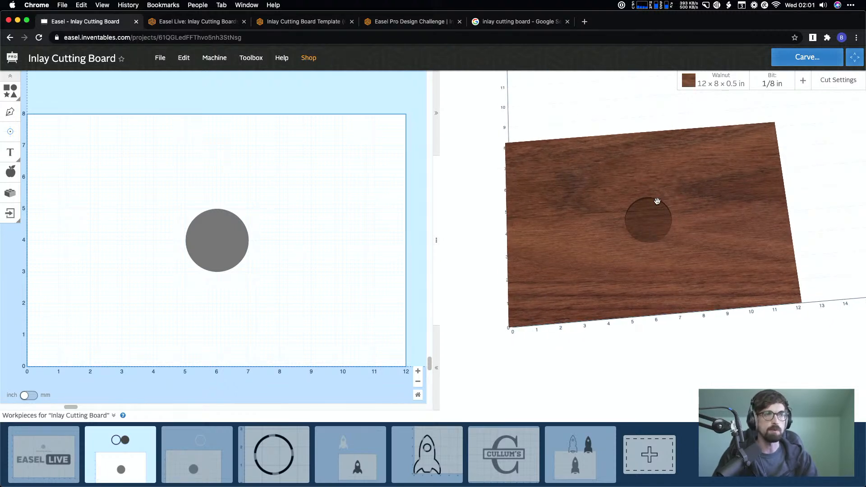
pyautogui.moveTo(654, 286); pyautogui.dragTo(683, 196)
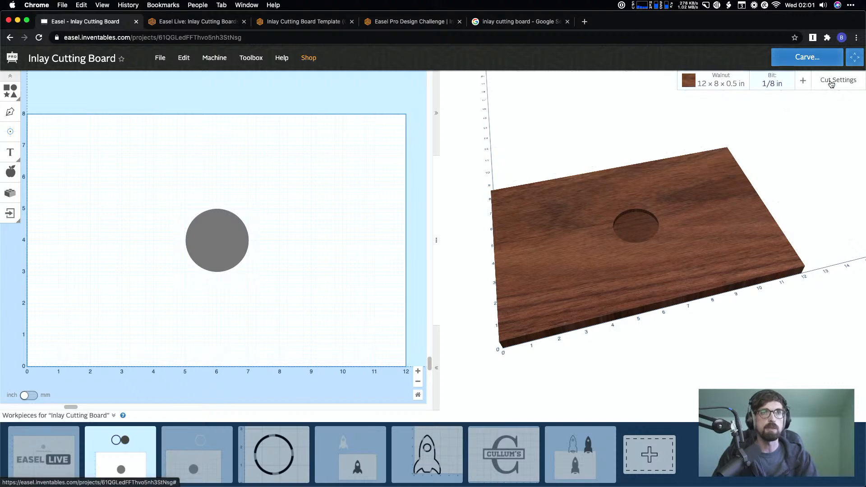
pyautogui.click(852, 81)
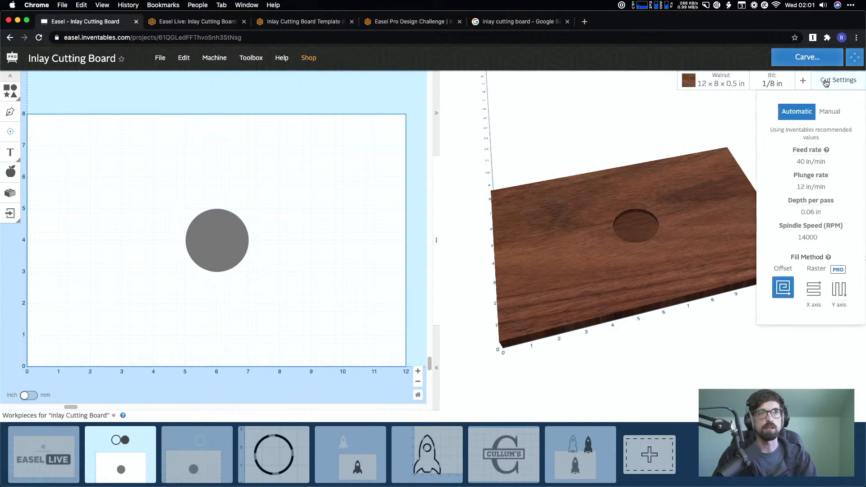
pyautogui.click(826, 81)
pyautogui.click(825, 81)
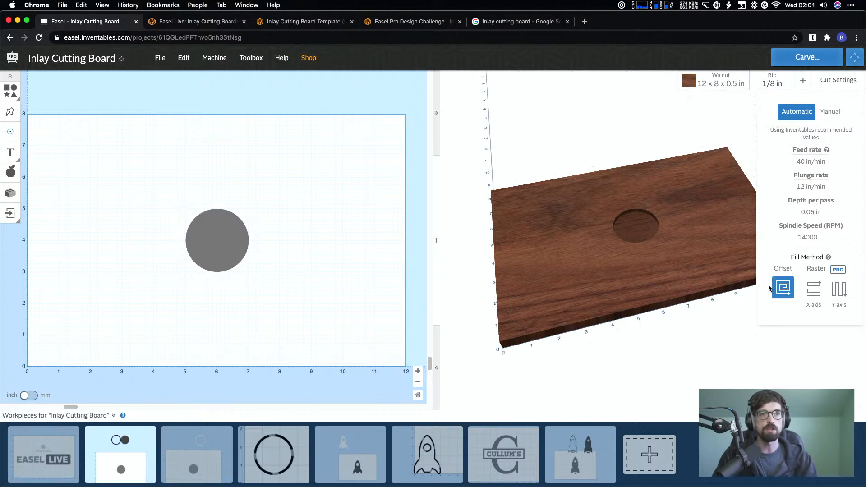
pyautogui.click(832, 113)
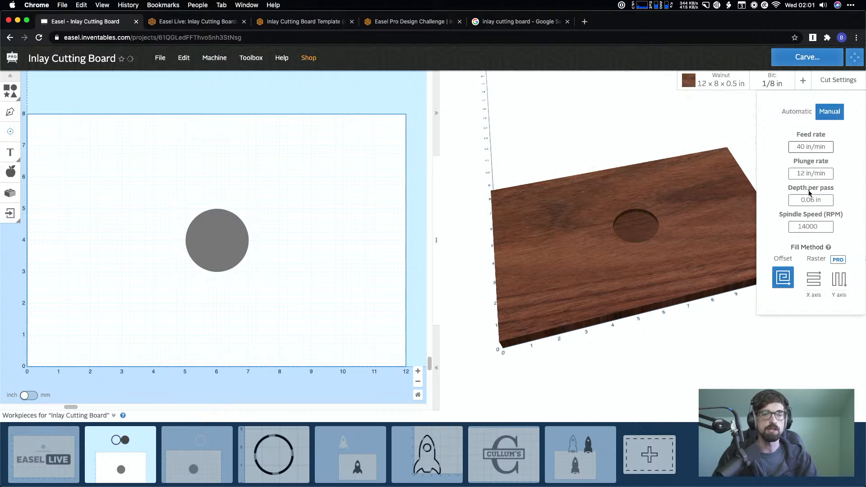
pyautogui.click(707, 121)
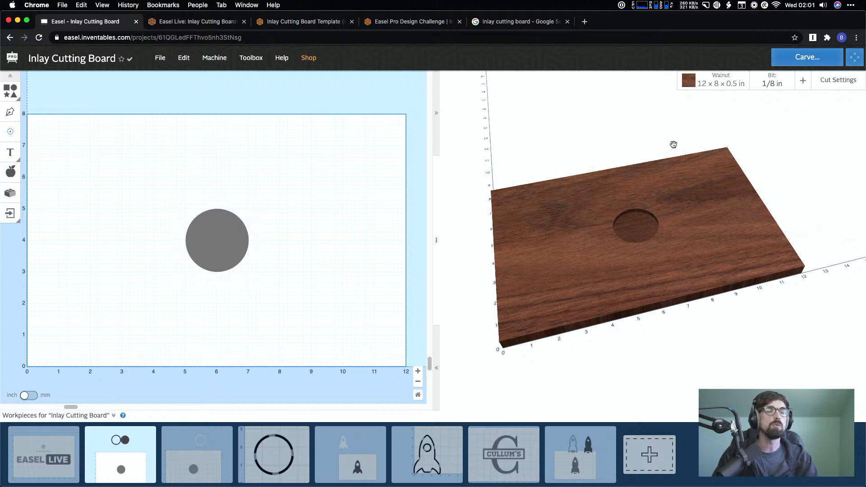
# Step: Add a 1/16 in Fishtail Spiral as the detail bit alongside the 1/8 in bit
pyautogui.moveTo(674, 144); pyautogui.dragTo(654, 127)
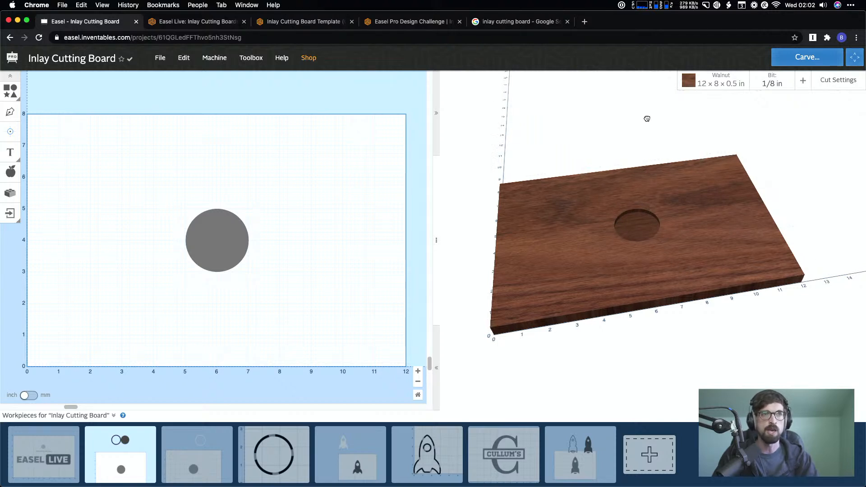
pyautogui.moveTo(646, 116); pyautogui.dragTo(581, 212)
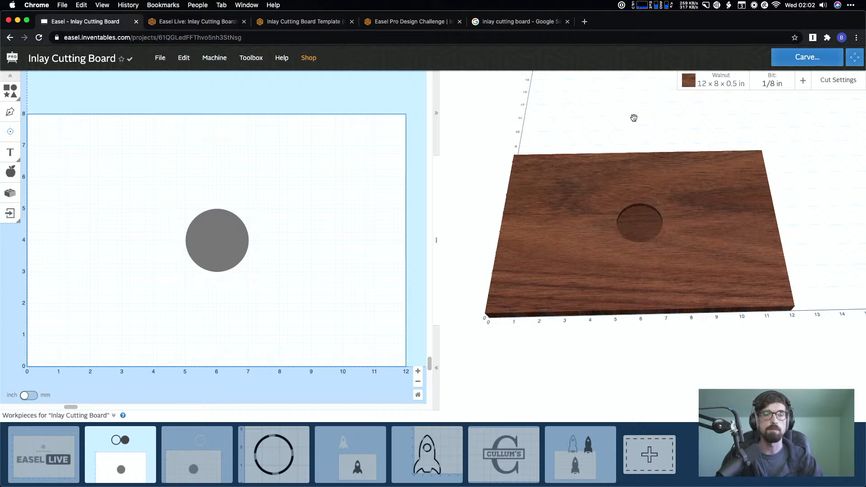
pyautogui.moveTo(634, 118); pyautogui.dragTo(747, 115)
pyautogui.click(804, 83)
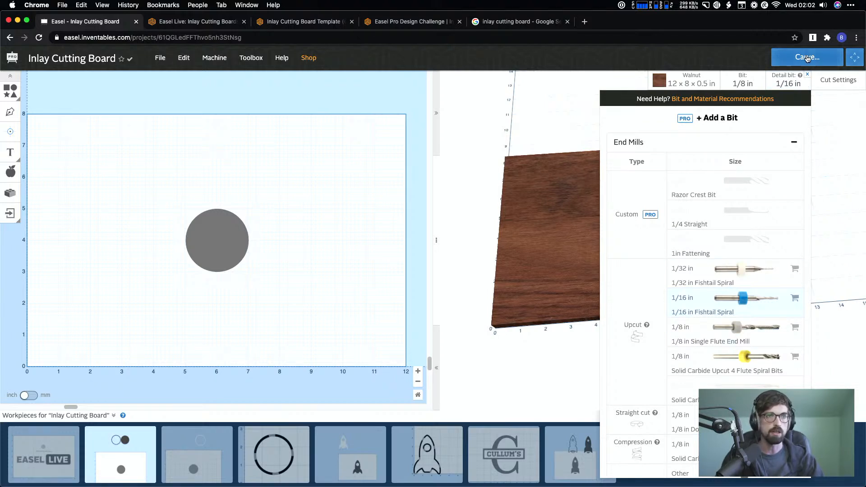
pyautogui.click(839, 124)
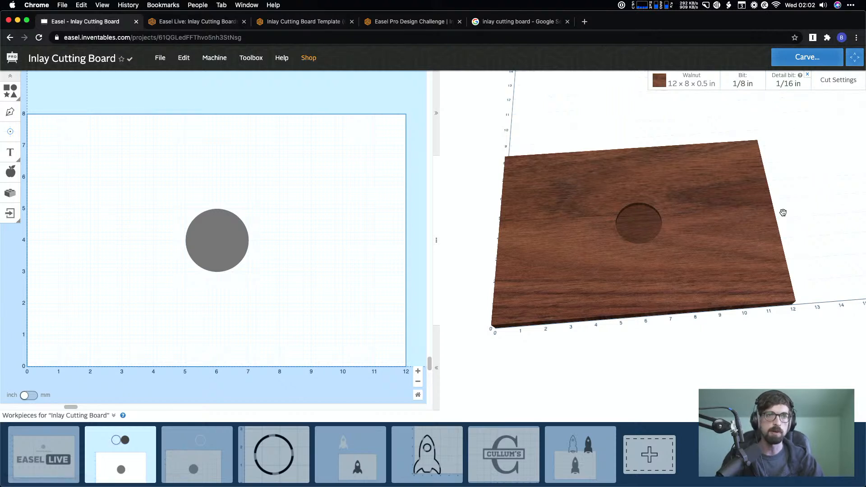
# Step: Move the circle pocket away from the centre of the workpiece, and undo that move
pyautogui.moveTo(756, 164); pyautogui.dragTo(760, 191)
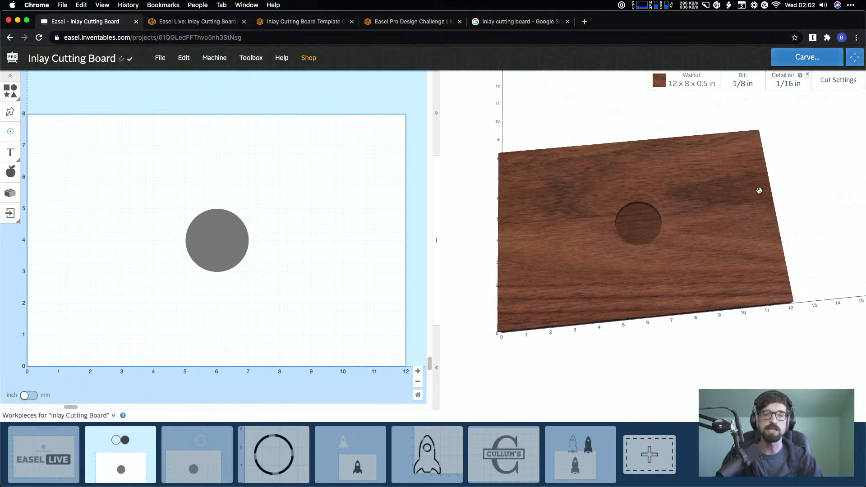
pyautogui.moveTo(786, 135); pyautogui.dragTo(784, 146)
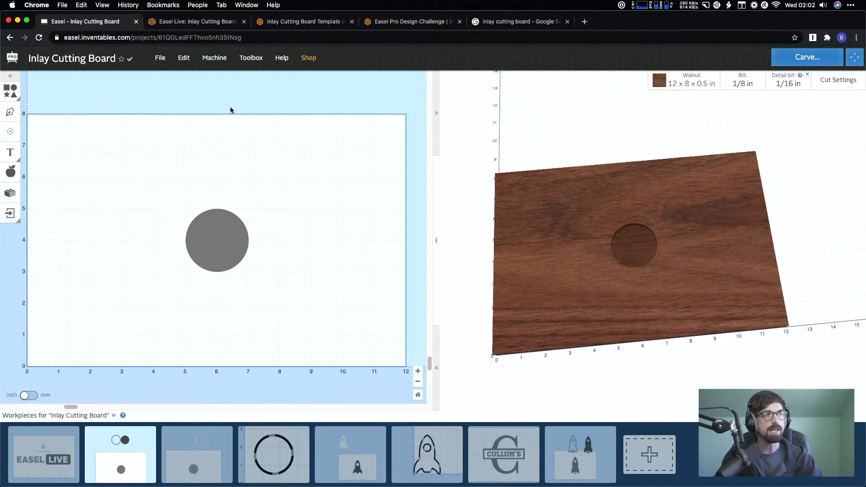
pyautogui.click(191, 67)
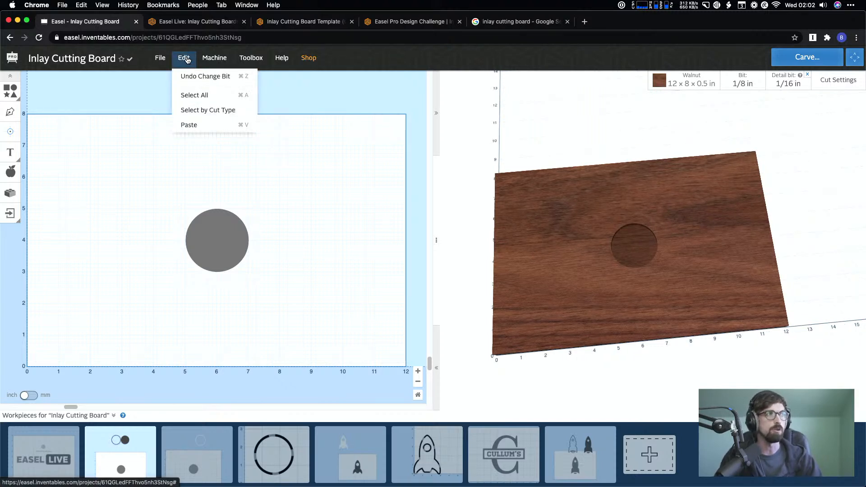
pyautogui.moveTo(216, 224); pyautogui.dragTo(200, 189)
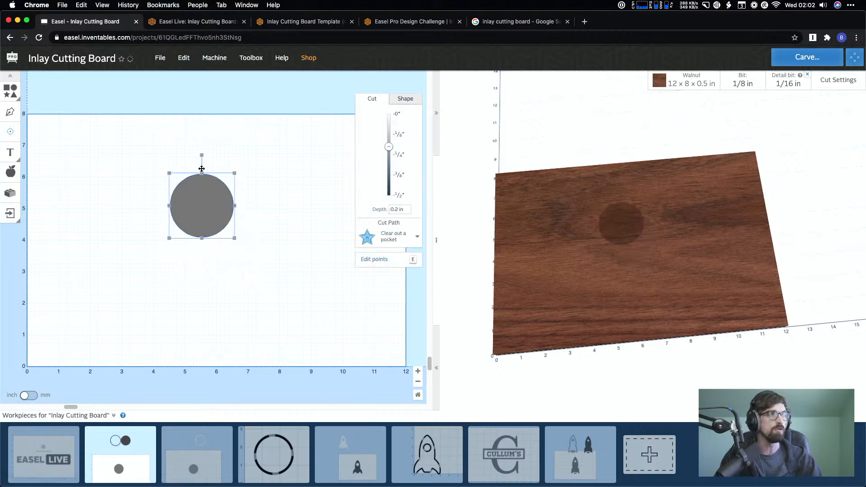
pyautogui.click(184, 58)
pyautogui.click(190, 76)
pyautogui.click(229, 170)
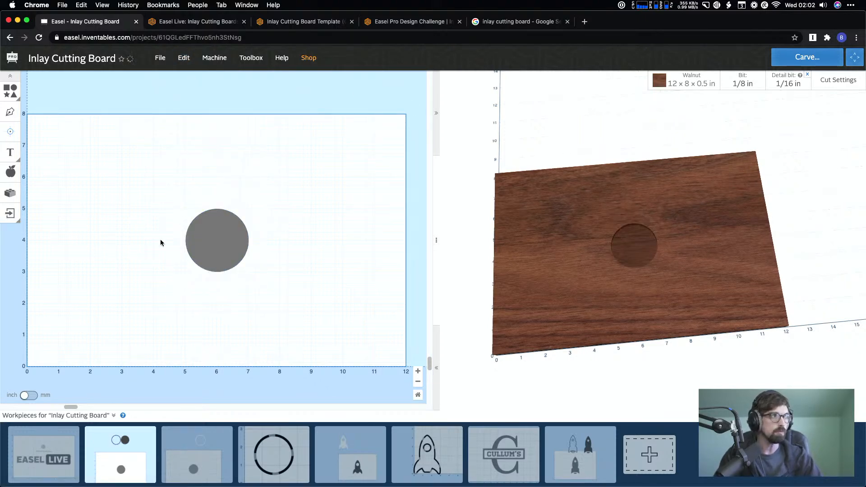
# Step: Search the app library for "explo", check whether Xploder can be used, and close the library
pyautogui.click(10, 193)
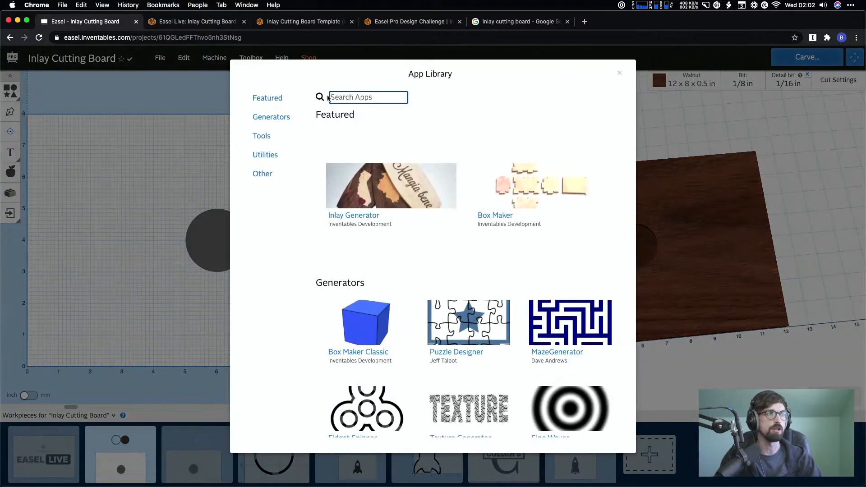
pyautogui.write('explor')
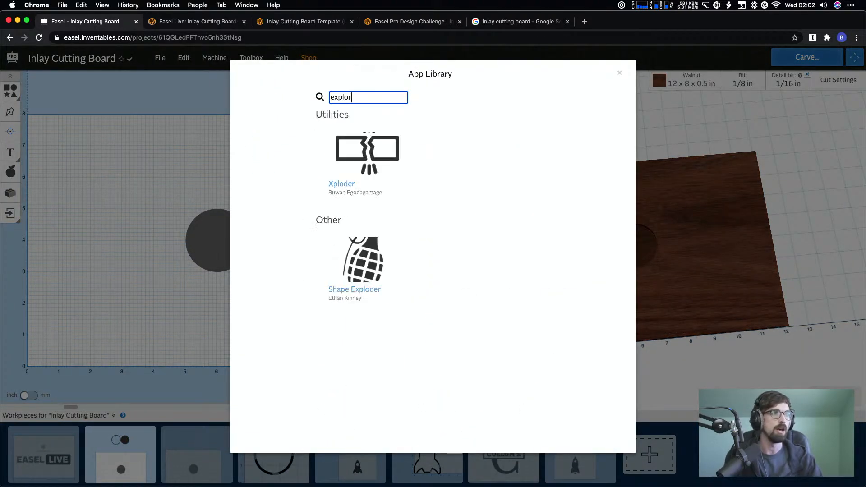
pyautogui.press('BackSpace')
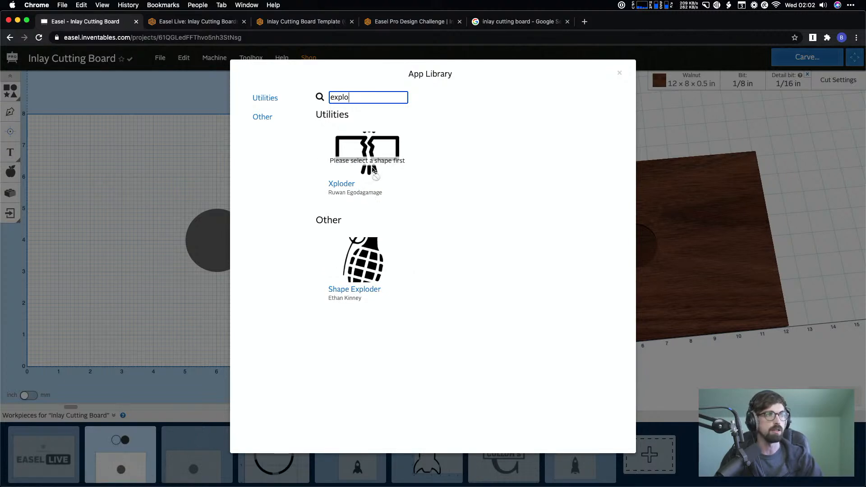
pyautogui.click(158, 183)
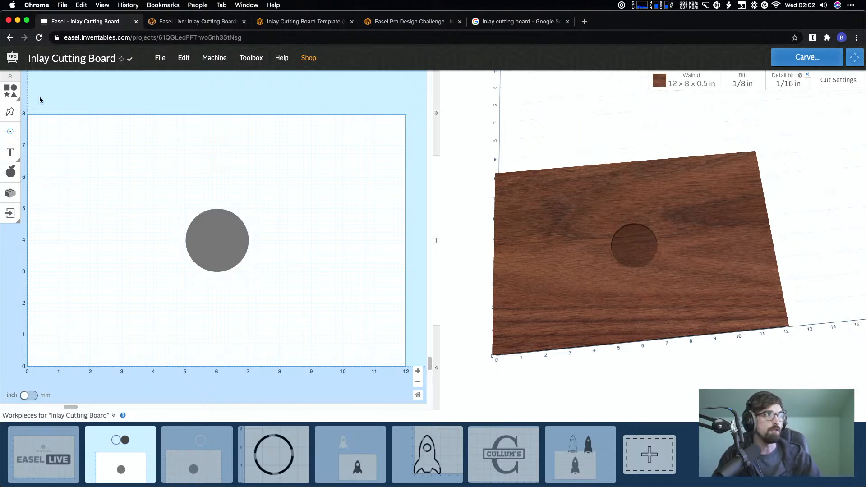
# Step: Insert a square about 2 in wide and place it overlapping the circle's upper-right edge
pyautogui.click(9, 92)
pyautogui.click(31, 92)
pyautogui.moveTo(88, 313); pyautogui.dragTo(286, 202)
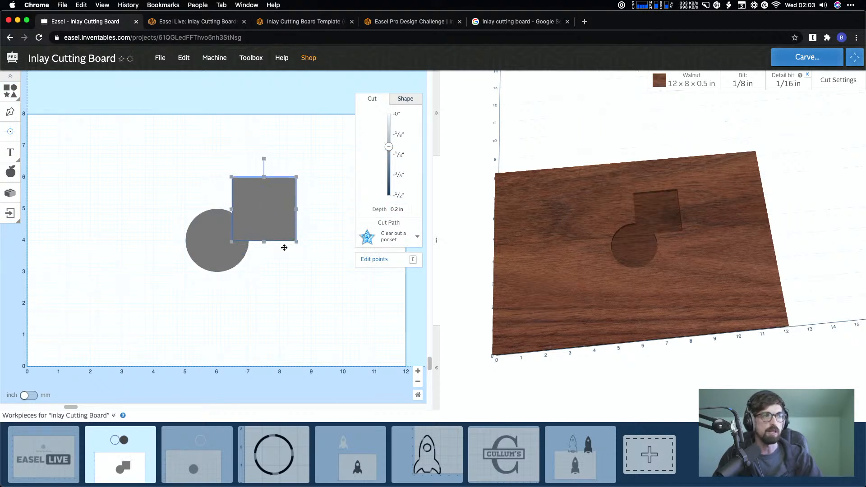
# Step: Combine the square and circle into one shape, and reposition it slightly up and to the left on the workpiece
pyautogui.click(318, 329)
pyautogui.moveTo(445, 383); pyautogui.dragTo(445, 383)
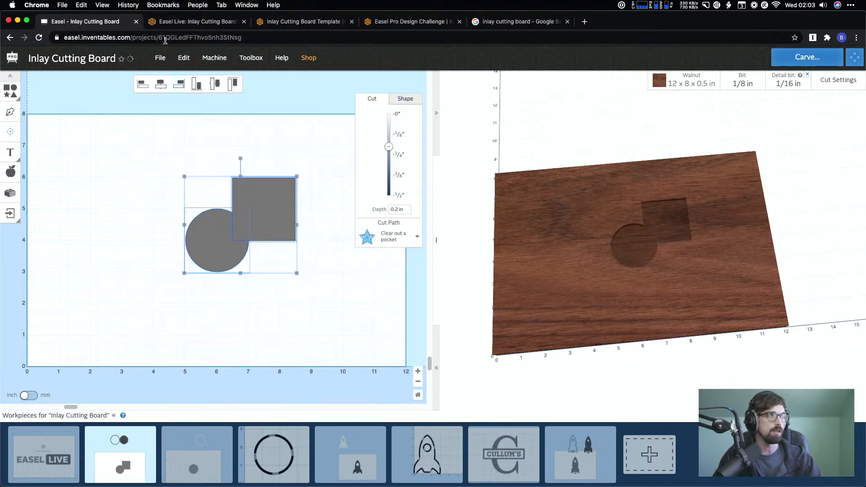
pyautogui.rightClick(261, 217)
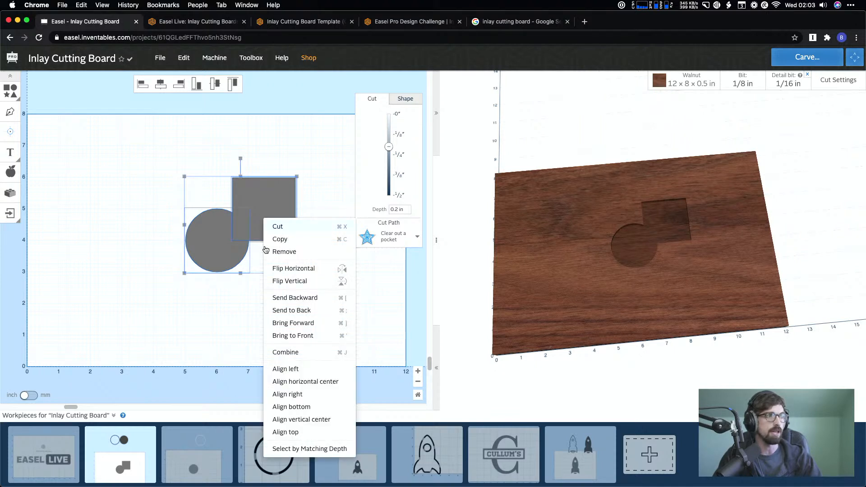
pyautogui.click(289, 355)
pyautogui.click(283, 296)
pyautogui.moveTo(285, 217); pyautogui.dragTo(298, 204)
pyautogui.click(305, 275)
pyautogui.click(294, 218)
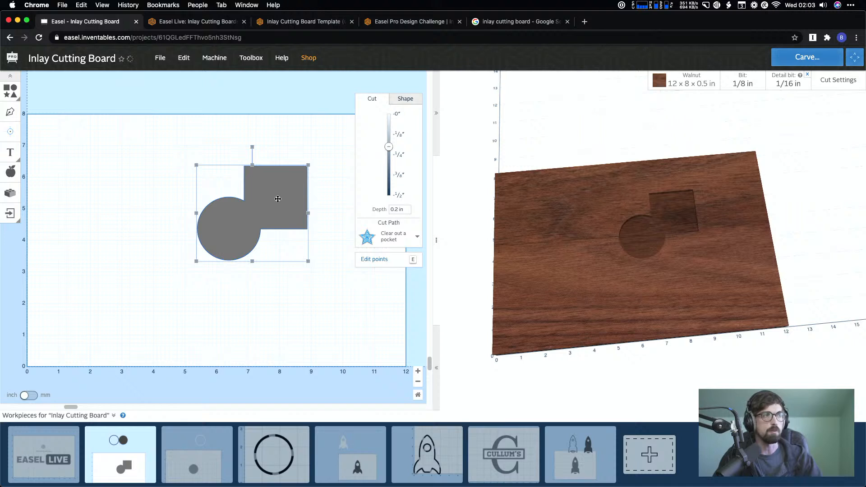
pyautogui.moveTo(240, 176); pyautogui.dragTo(253, 199)
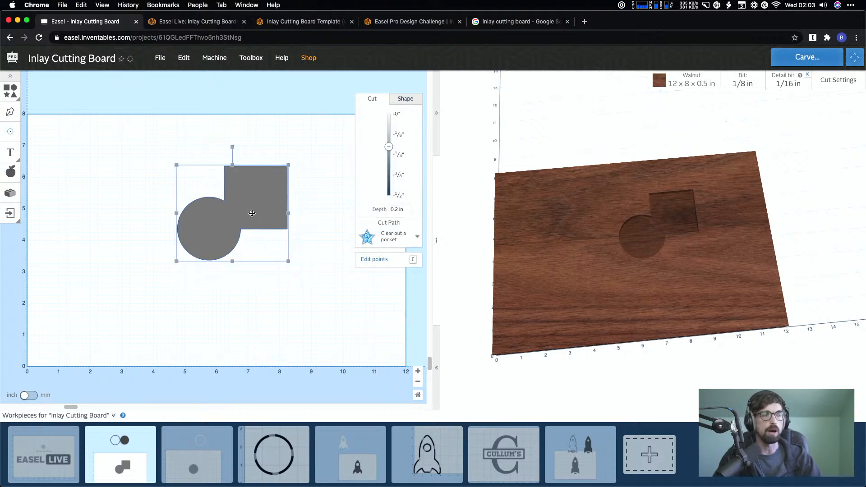
pyautogui.click(267, 335)
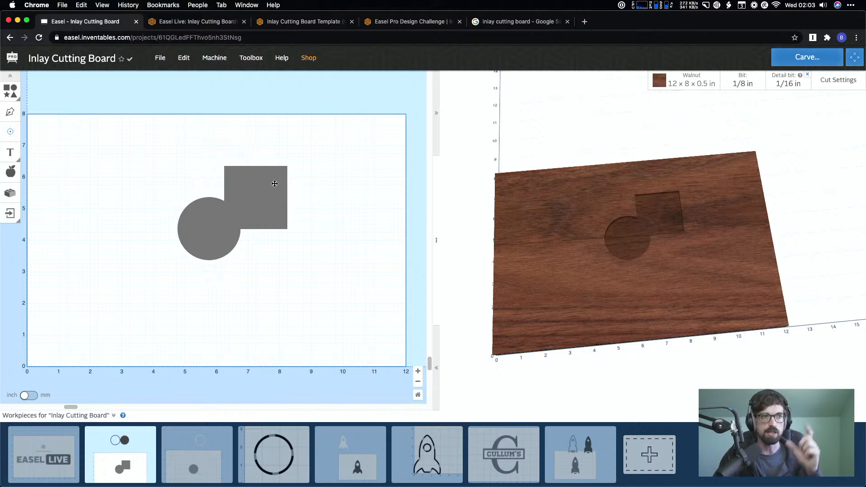
# Step: Move the combined shape about 1 in down the workpiece, and undo that move
pyautogui.moveTo(273, 183); pyautogui.dragTo(274, 219)
pyautogui.click(174, 63)
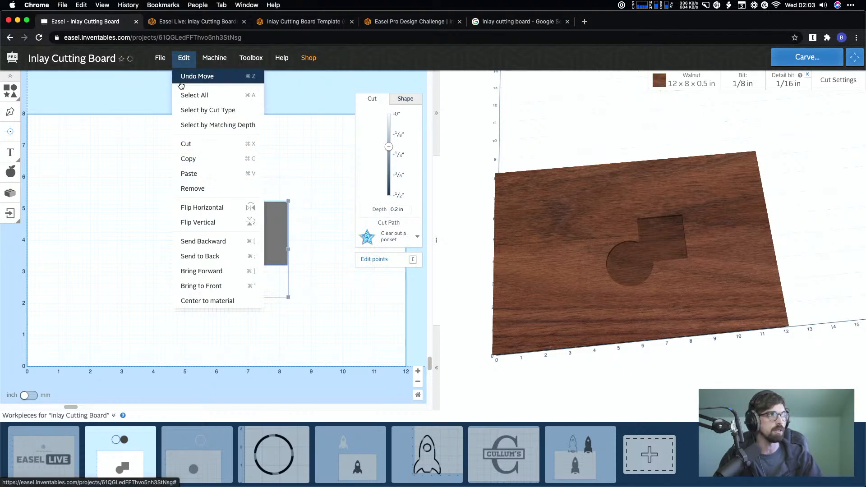
pyautogui.click(184, 77)
# Step: Remove the combined square-and-circle shape from the workpiece
pyautogui.click(260, 198)
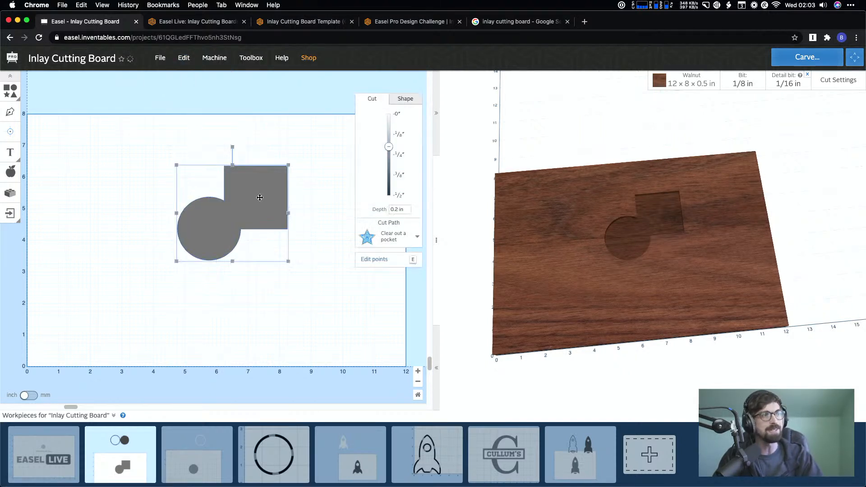
pyautogui.click(185, 58)
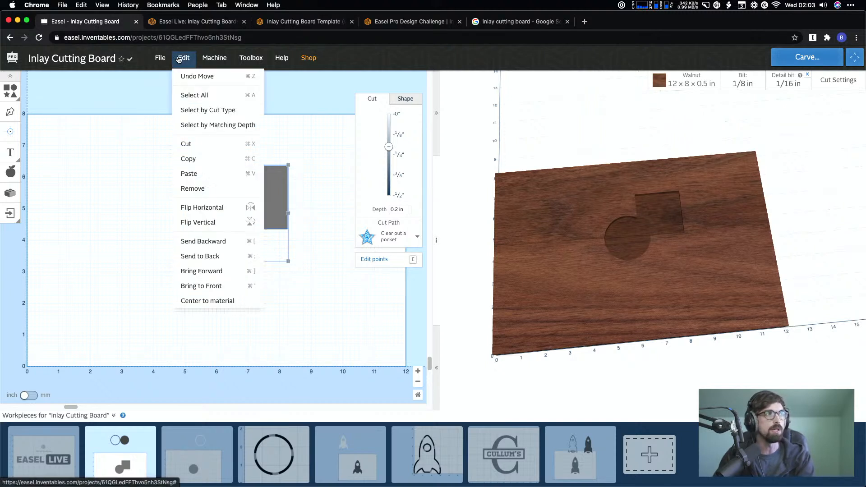
pyautogui.click(199, 187)
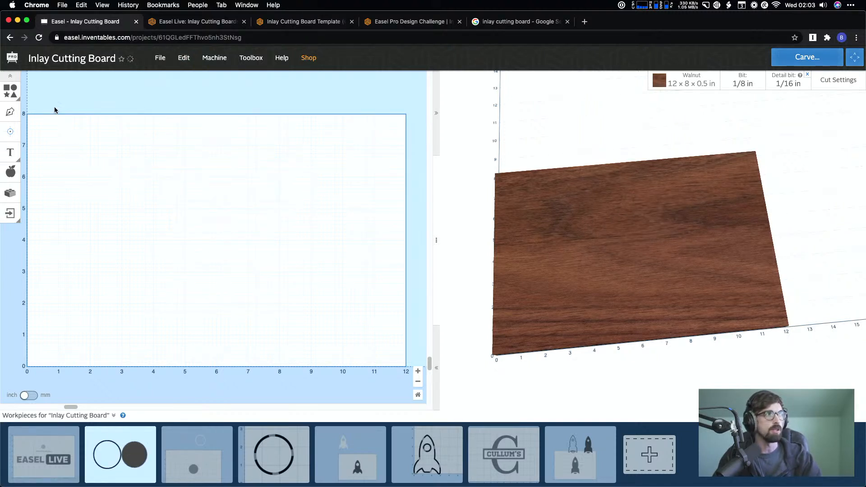
# Step: Insert a square about 2 in wide above the workpiece's centre and a circle about 2 in wide overlapping its lower-right corner
pyautogui.click(25, 91)
pyautogui.moveTo(91, 298); pyautogui.dragTo(273, 191)
pyautogui.moveTo(10, 90)
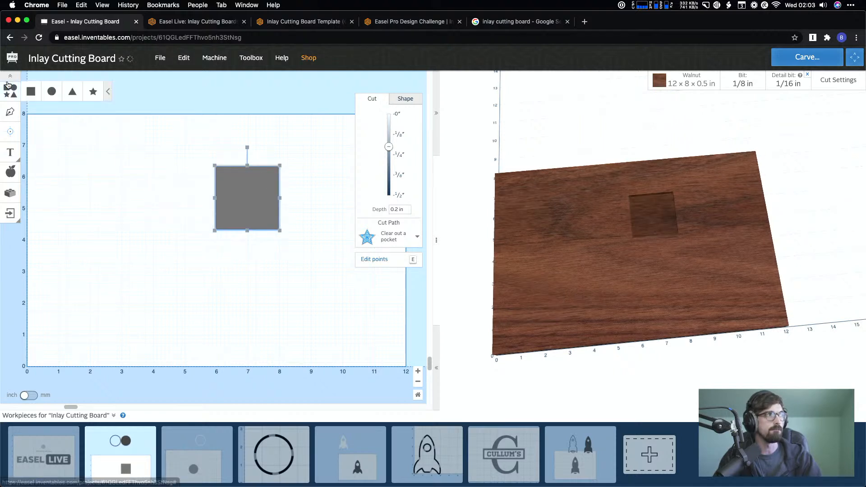
pyautogui.click(48, 90)
pyautogui.moveTo(115, 284); pyautogui.dragTo(298, 216)
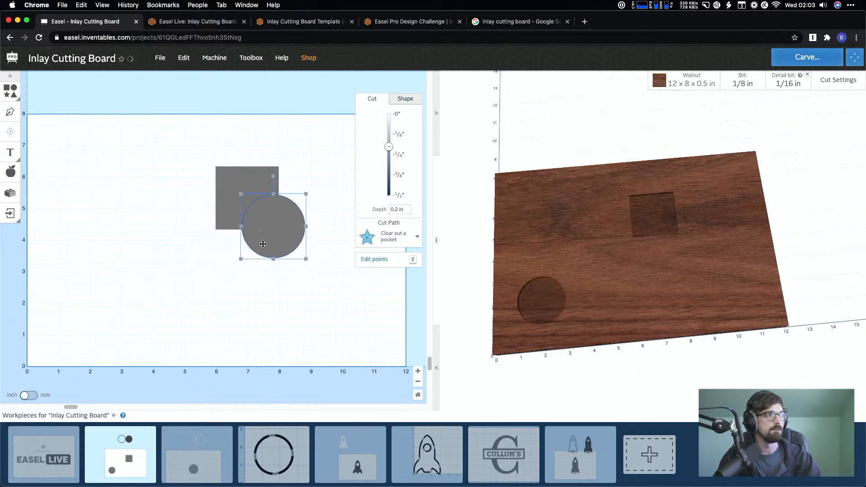
# Step: Move the square and circle together past the workpiece's upper-right corner, and paste a copy of the pair
pyautogui.click(324, 310)
pyautogui.moveTo(324, 310); pyautogui.dragTo(187, 126)
pyautogui.moveTo(234, 184); pyautogui.dragTo(352, 66)
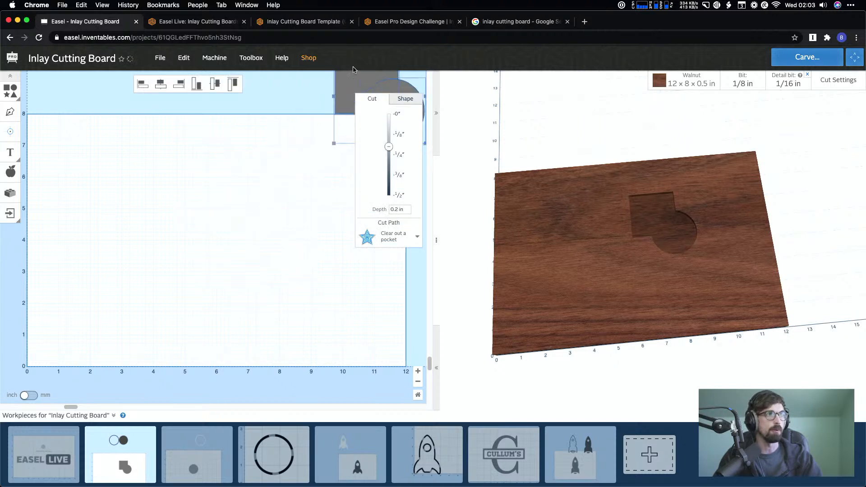
pyautogui.click(184, 58)
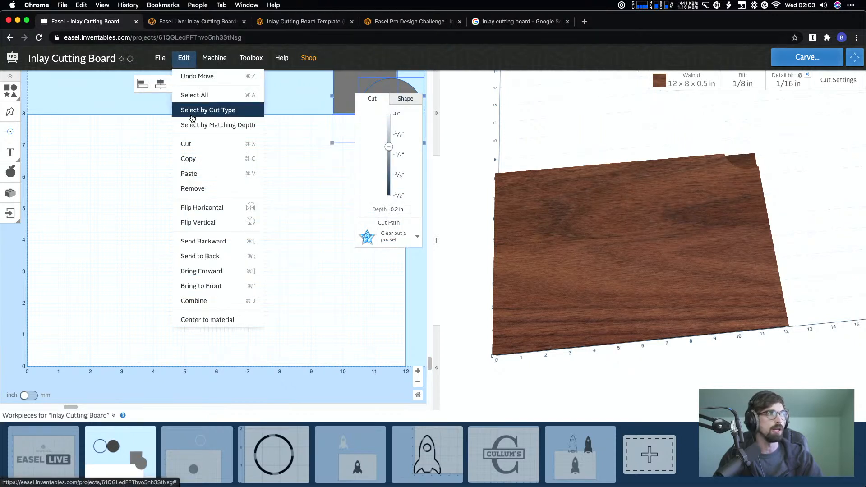
pyautogui.click(199, 160)
pyautogui.click(184, 57)
pyautogui.click(182, 174)
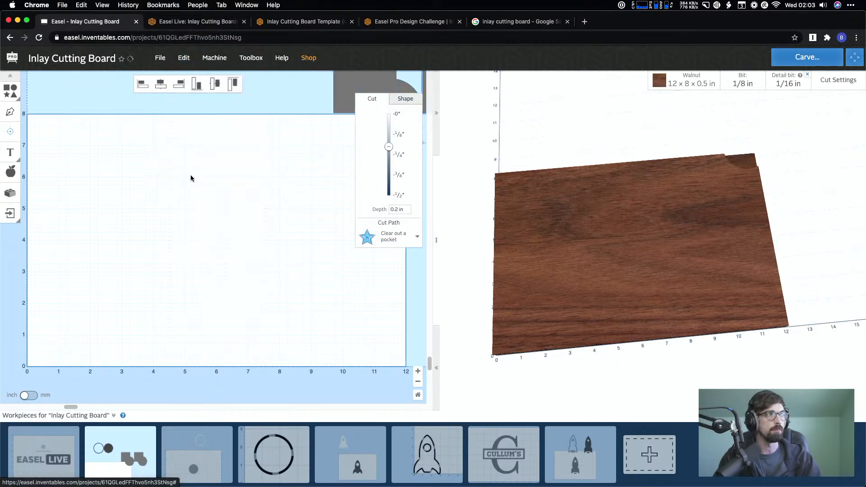
# Step: Place the pasted pair near the centre of the workpiece and combine its square and circle into one shape
pyautogui.hscroll(5, 254, 168)
pyautogui.scroll(2, 254, 168)
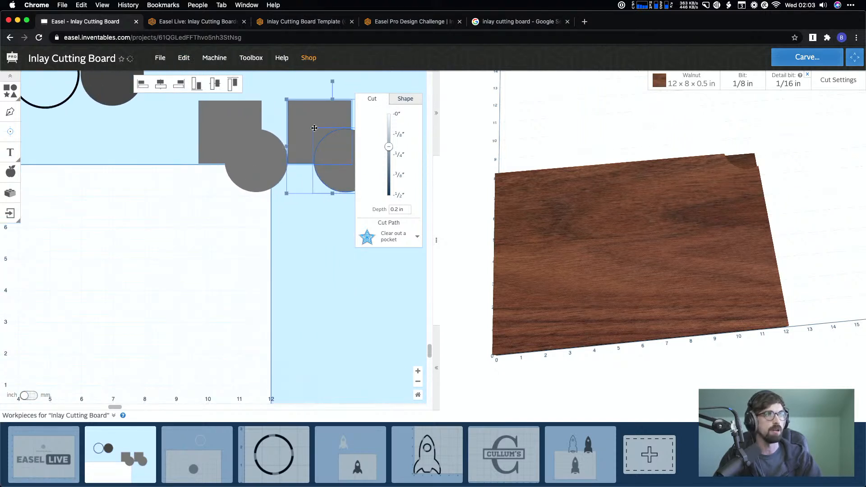
pyautogui.moveTo(314, 129); pyautogui.dragTo(86, 274)
pyautogui.hscroll(-4, 90, 273)
pyautogui.rightClick(199, 260)
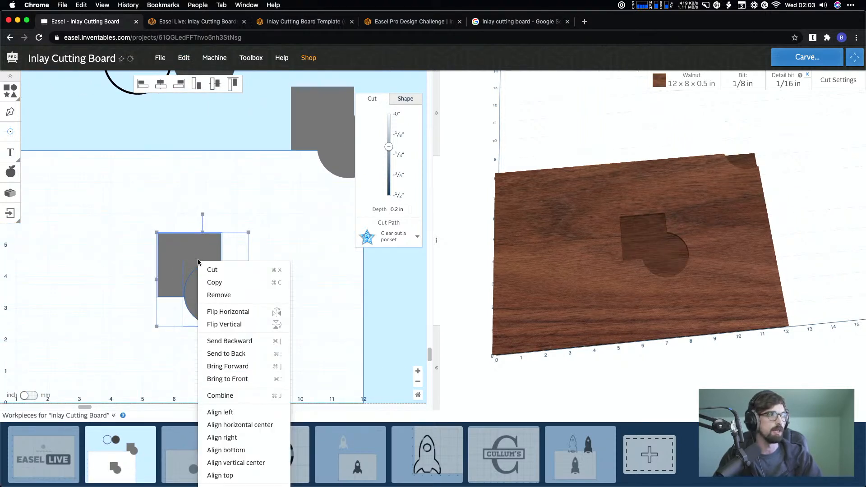
pyautogui.click(228, 396)
pyautogui.scroll(-3, 253, 391)
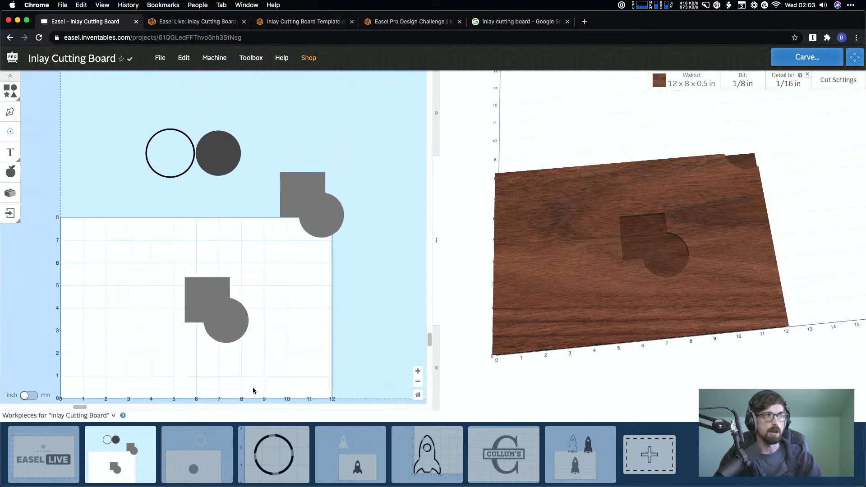
# Step: Delete the combined copy and move the remaining square-and-circle design from the workpiece's upper-right corner to its centre
pyautogui.click(212, 316)
pyautogui.press('Delete')
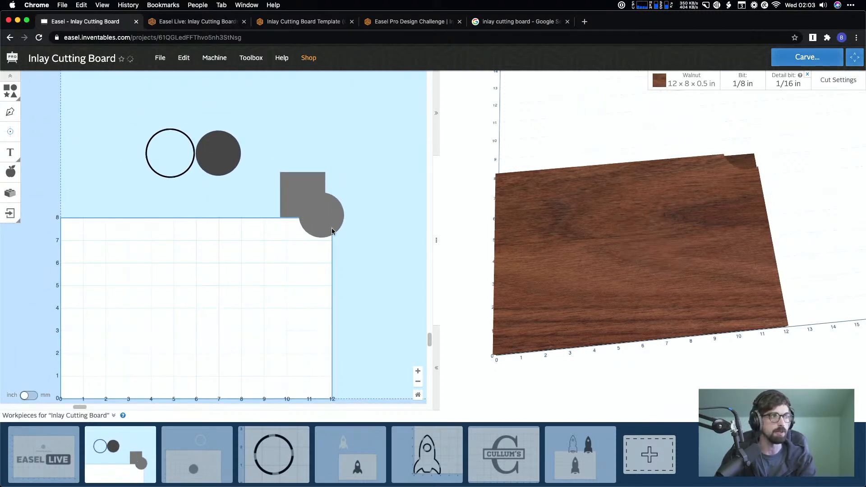
pyautogui.click(298, 178)
pyautogui.moveTo(311, 181); pyautogui.dragTo(208, 289)
pyautogui.click(286, 315)
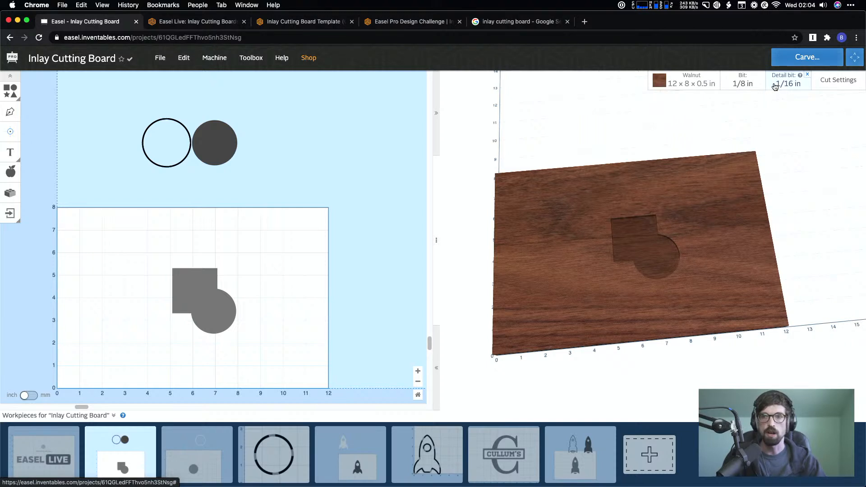
# Step: Browse the Google image results for inlay cutting boards as design examples
pyautogui.hscroll(-3, 303, 309)
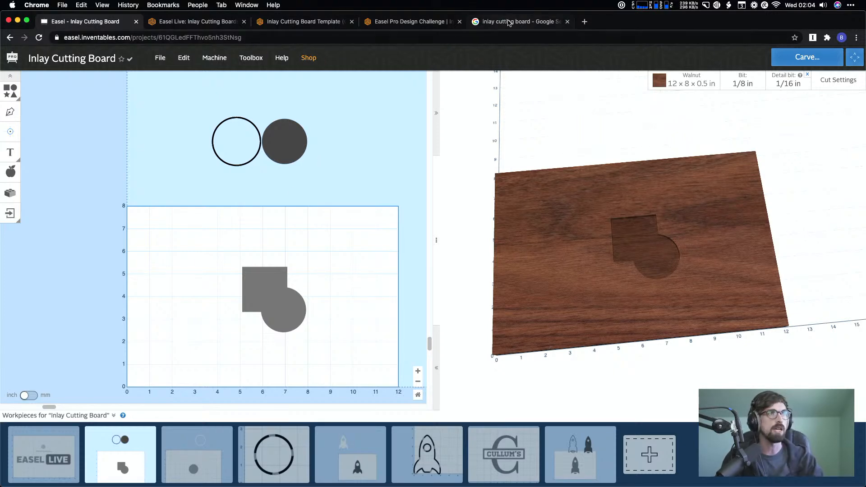
pyautogui.click(519, 21)
pyautogui.scroll(3, 449, 282)
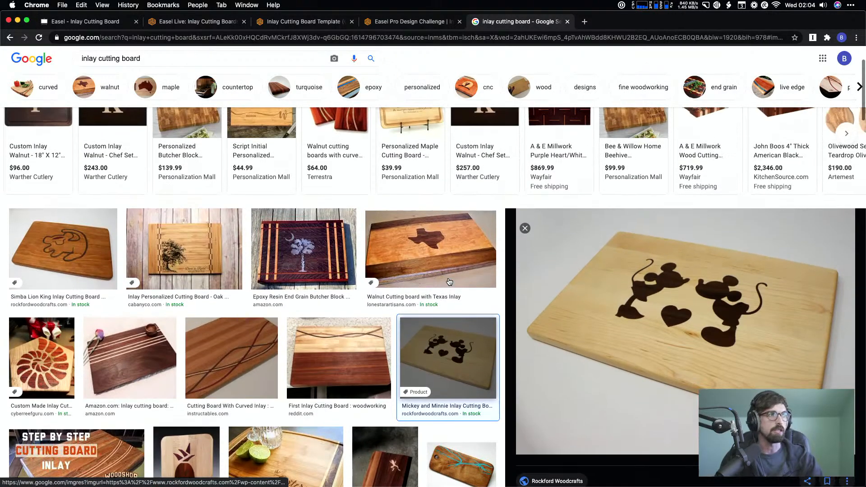
pyautogui.scroll(-3, 449, 282)
pyautogui.scroll(3, 449, 282)
pyautogui.scroll(-1, 450, 282)
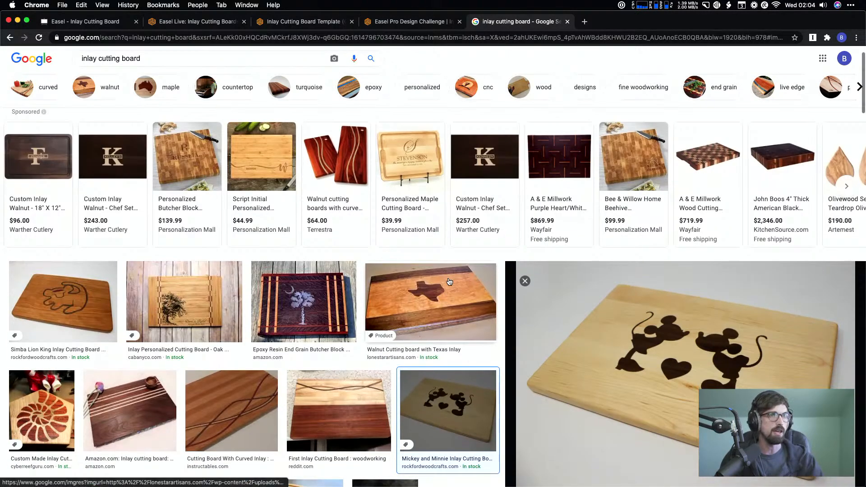
pyautogui.scroll(-2, 685, 368)
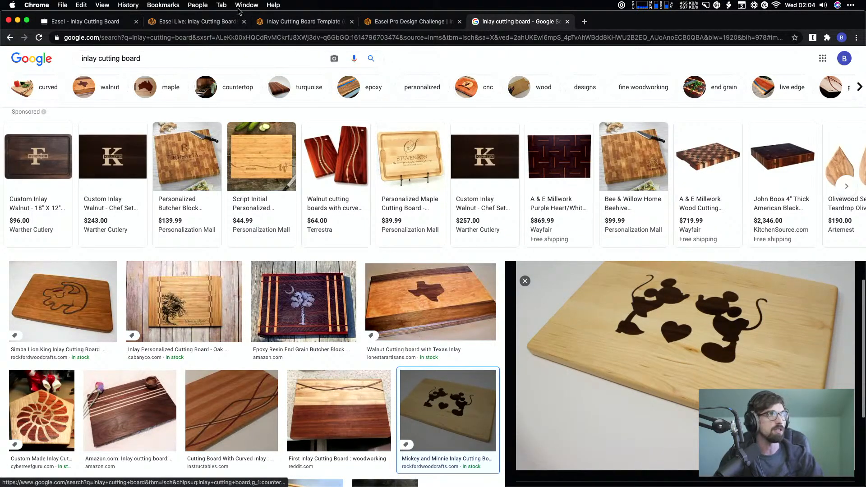
# Step: Open the Easel Live: Inlay Cutting Boards article and examine the inlaid boards in its video thumbnail up close
pyautogui.click(413, 22)
pyautogui.click(317, 23)
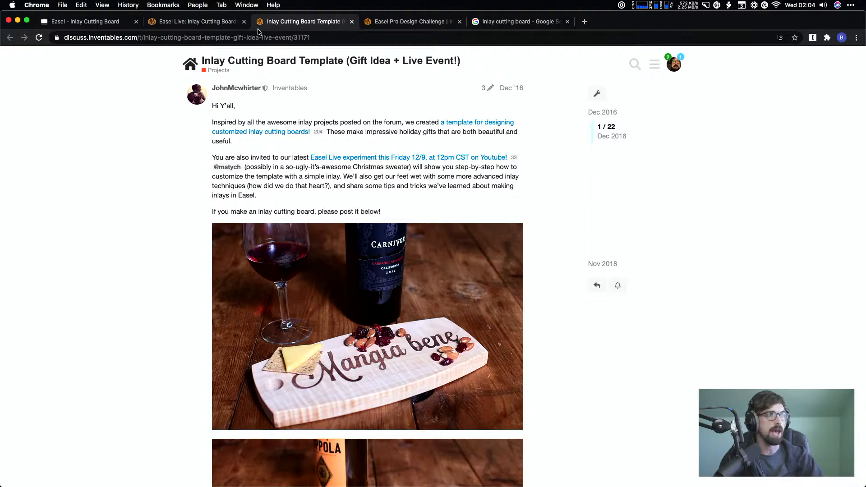
pyautogui.click(194, 21)
pyautogui.scroll(-2, 338, 307)
pyautogui.scroll(4, 374, 323)
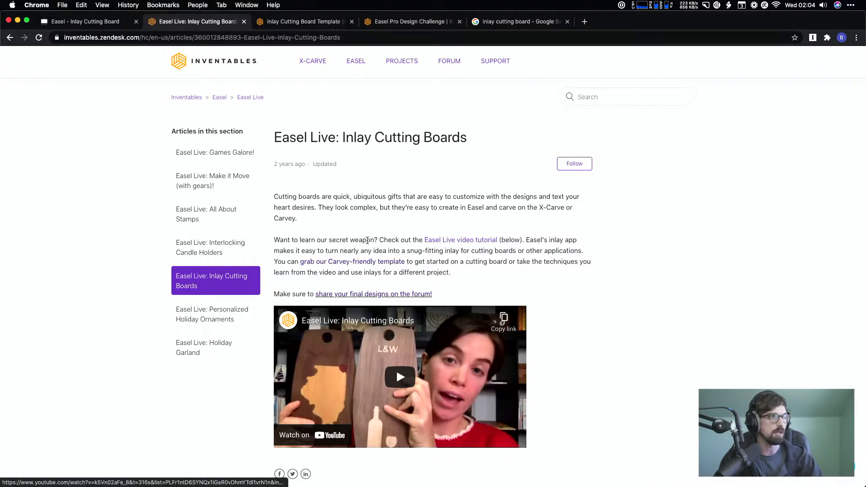
pyautogui.scroll(-3, 313, 204)
pyautogui.scroll(-1, 313, 204)
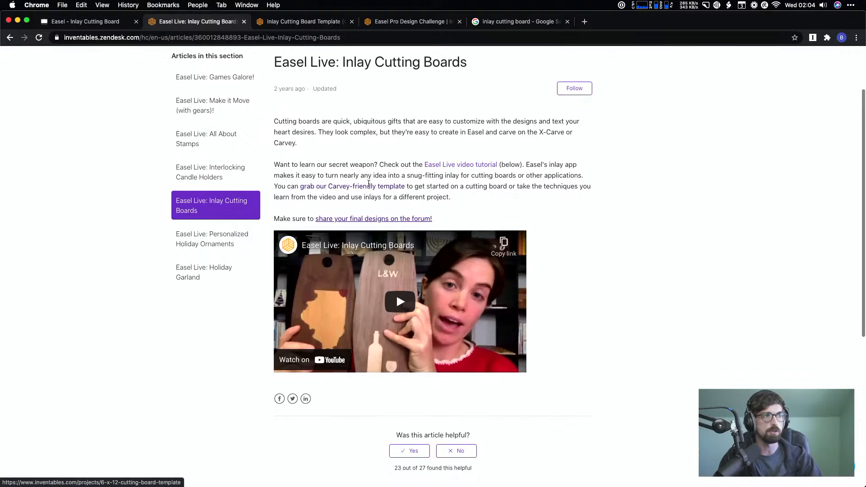
pyautogui.keyDown('ctrl'); pyautogui.scroll(5, 344, 285); pyautogui.keyUp('ctrl')
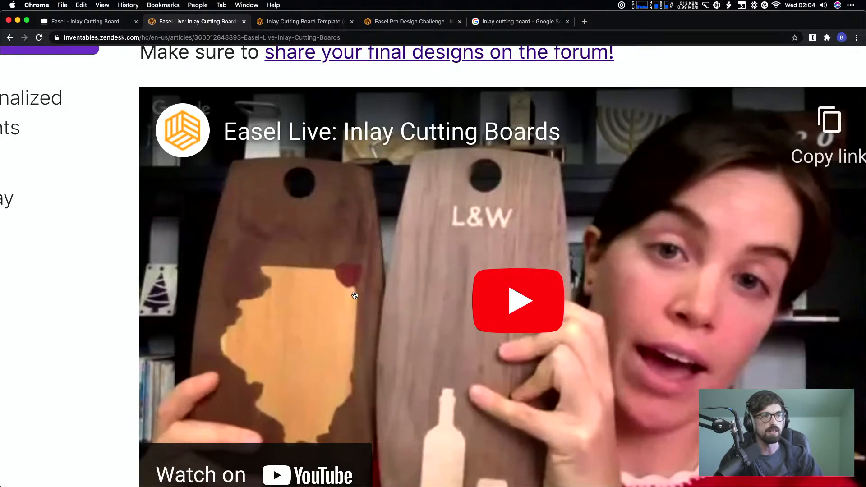
pyautogui.keyDown('ctrl'); pyautogui.scroll(-5, 355, 286); pyautogui.keyUp('ctrl')
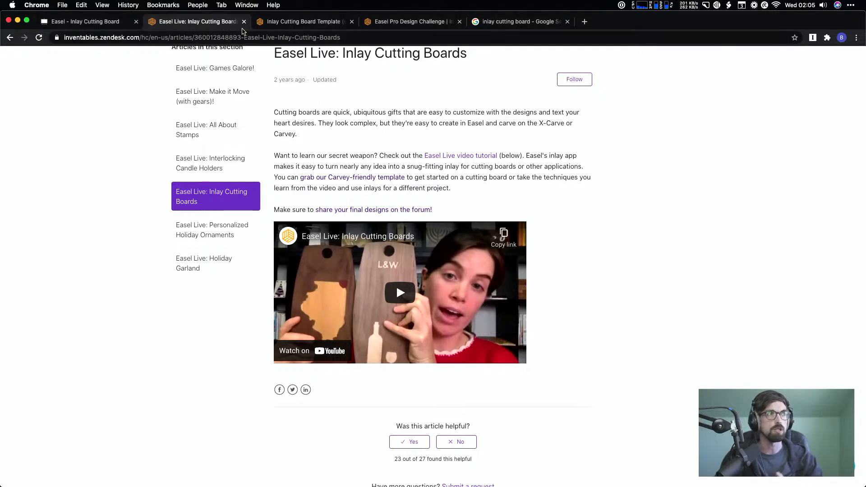
# Step: Close the Easel Live article, return to the Easel project and open the workpiece with the letter C monogram
pyautogui.click(244, 22)
pyautogui.click(112, 23)
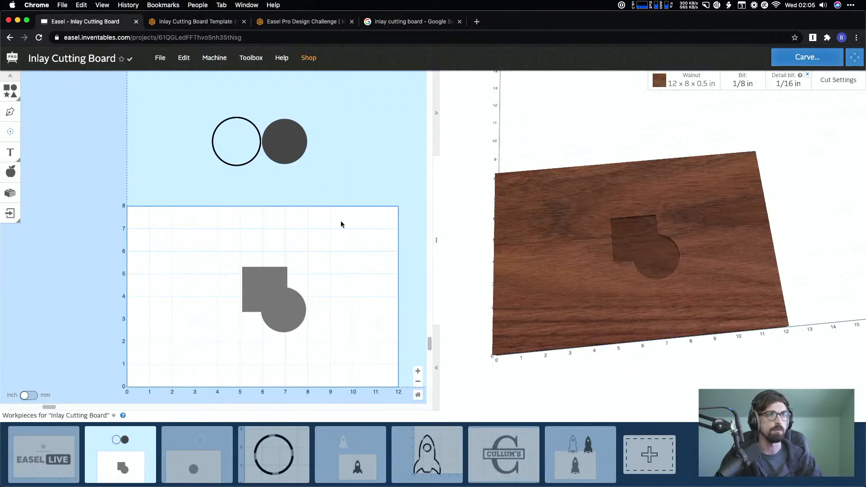
pyautogui.click(524, 450)
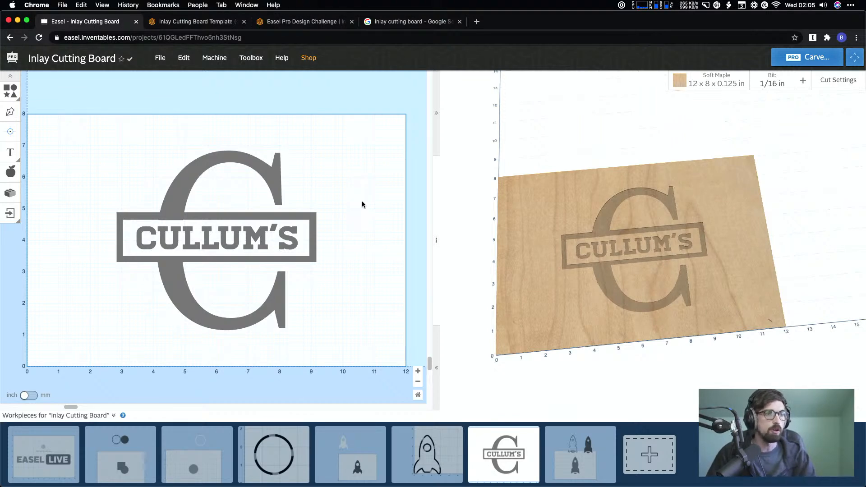
# Step: Open the Custom Inlay Walnut - Chef Set Cutting Board product page from Google Images to see its monogram, and return to Easel
pyautogui.click(451, 21)
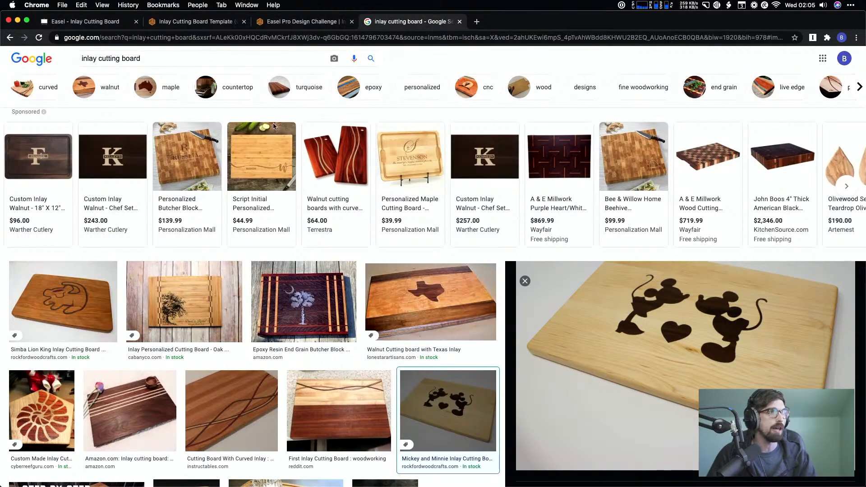
pyautogui.click(479, 160)
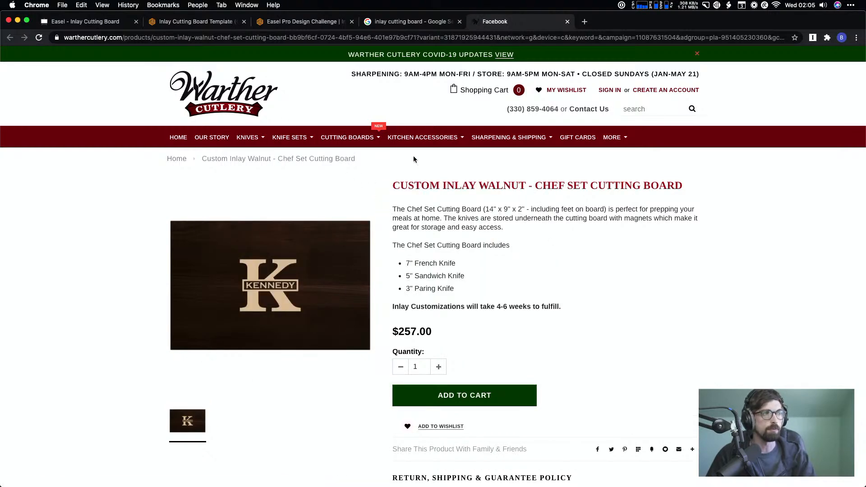
pyautogui.click(214, 23)
pyautogui.click(303, 23)
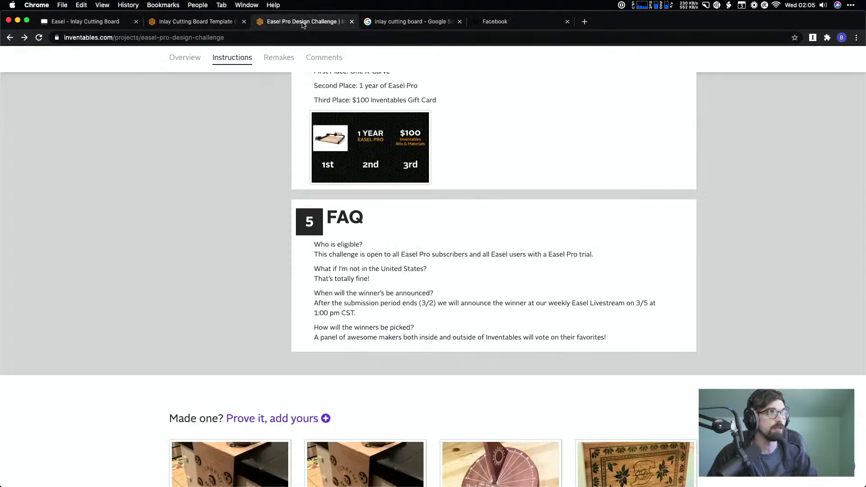
pyautogui.click(403, 24)
pyautogui.click(75, 23)
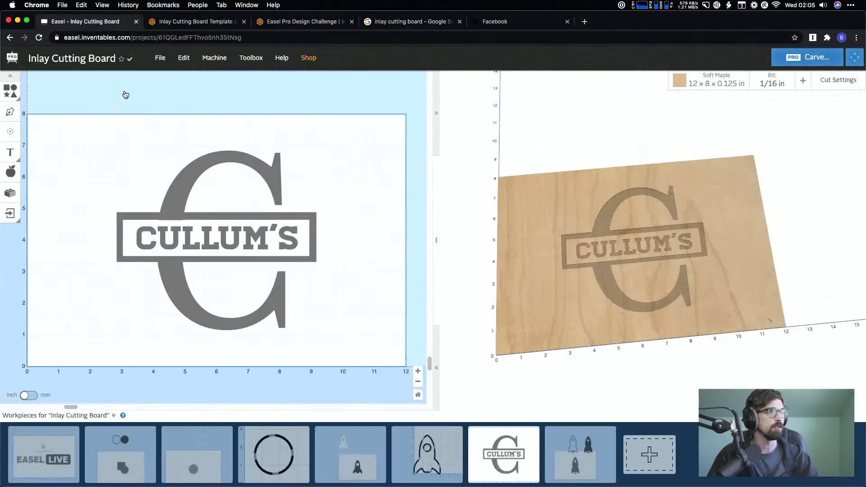
pyautogui.hscroll(-2, 350, 319)
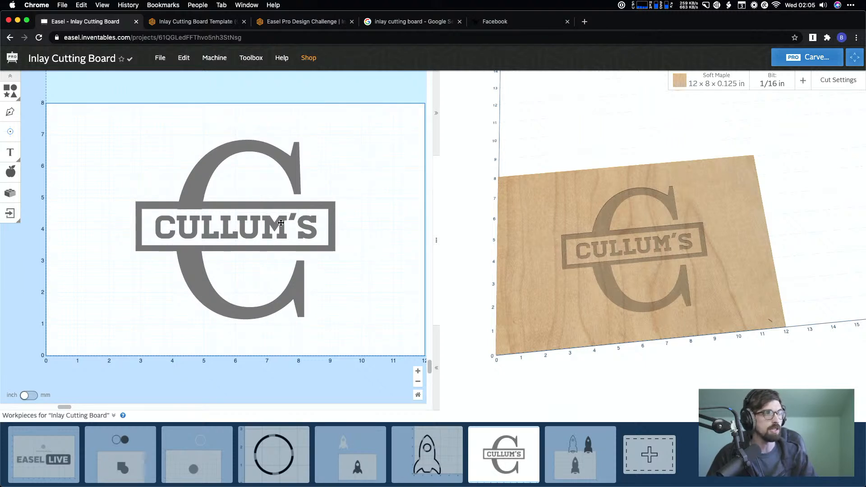
pyautogui.click(282, 223)
pyautogui.click(336, 290)
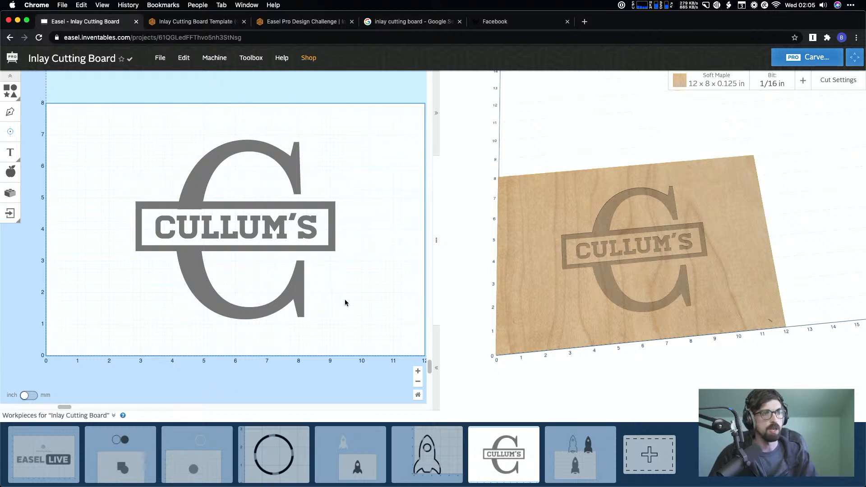
pyautogui.scroll(-1, 346, 301)
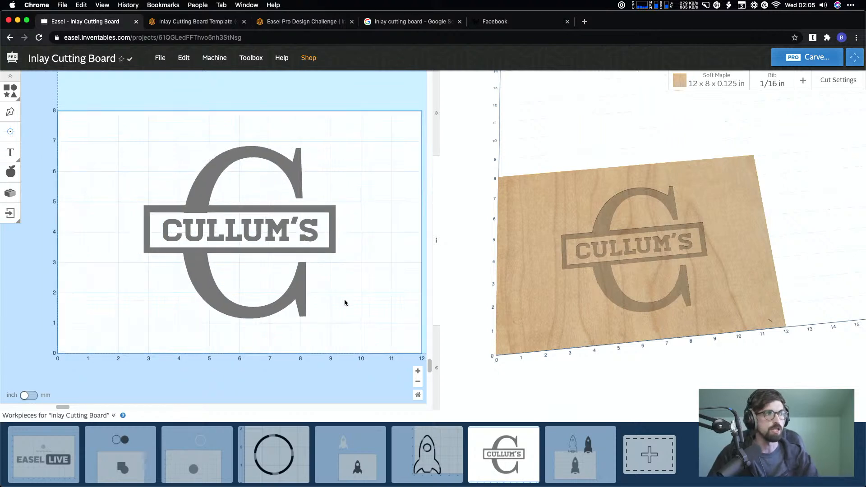
# Step: Add a blank workpiece to the project and reorder it to sit directly after the C monogram workpiece
pyautogui.click(639, 449)
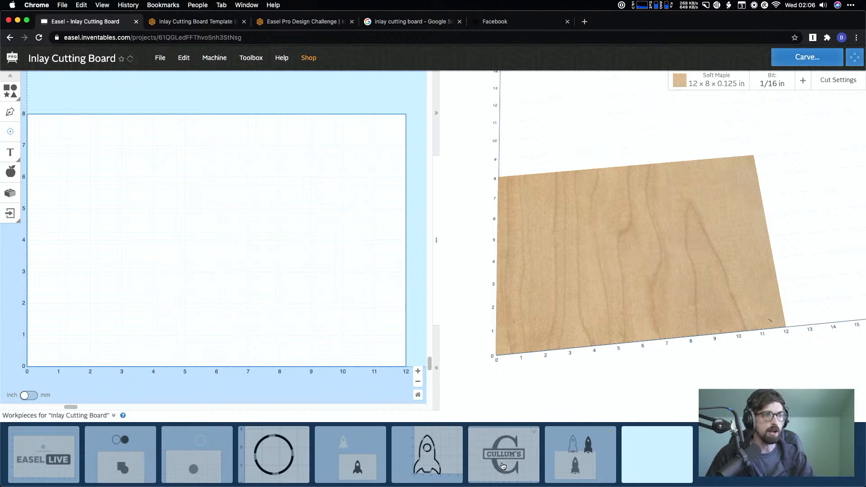
pyautogui.click(504, 454)
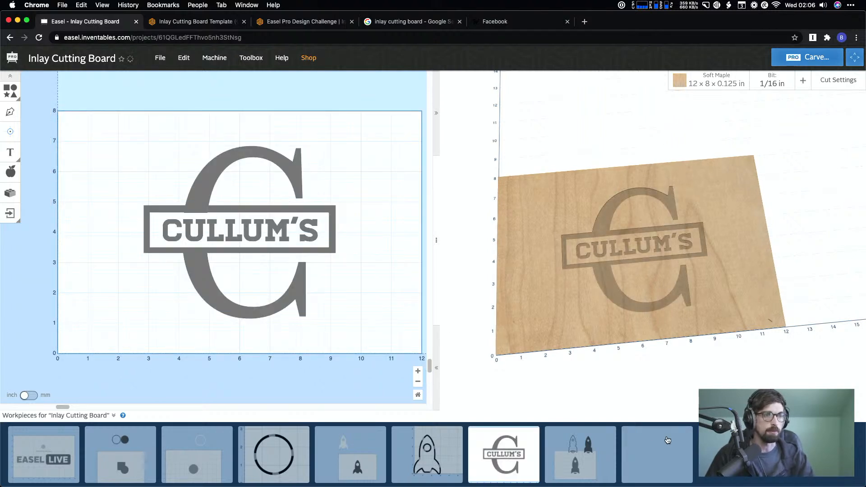
pyautogui.moveTo(667, 440); pyautogui.dragTo(566, 437)
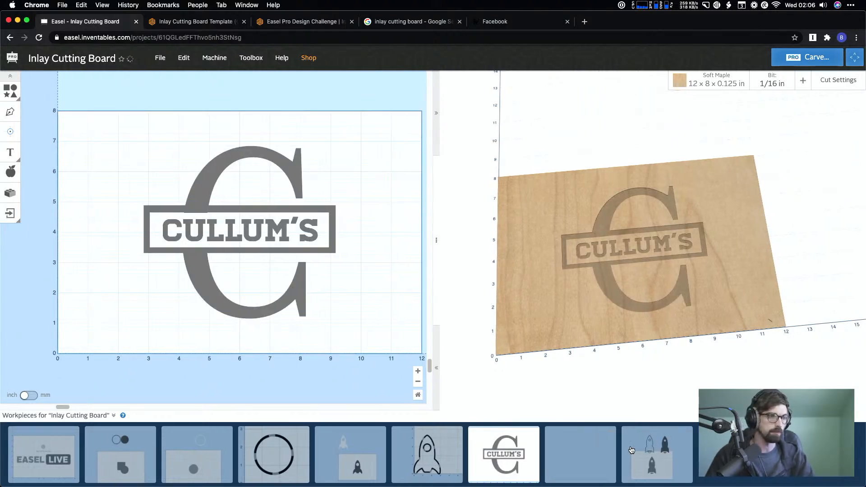
# Step: Delete the last workpiece, the one containing the three rocket shapes, from the project
pyautogui.click(687, 433)
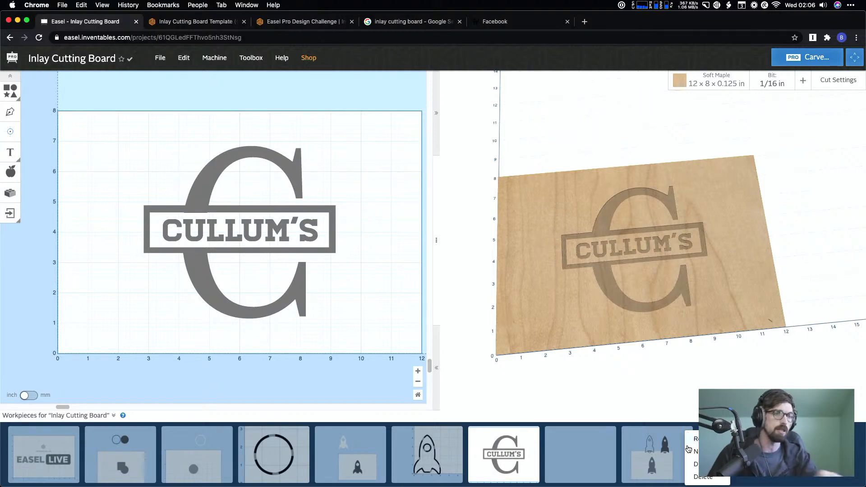
pyautogui.click(699, 478)
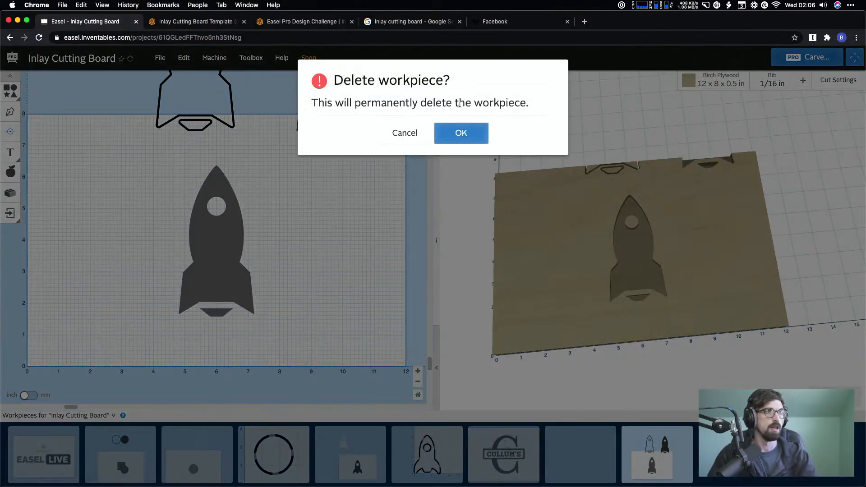
pyautogui.press('Return')
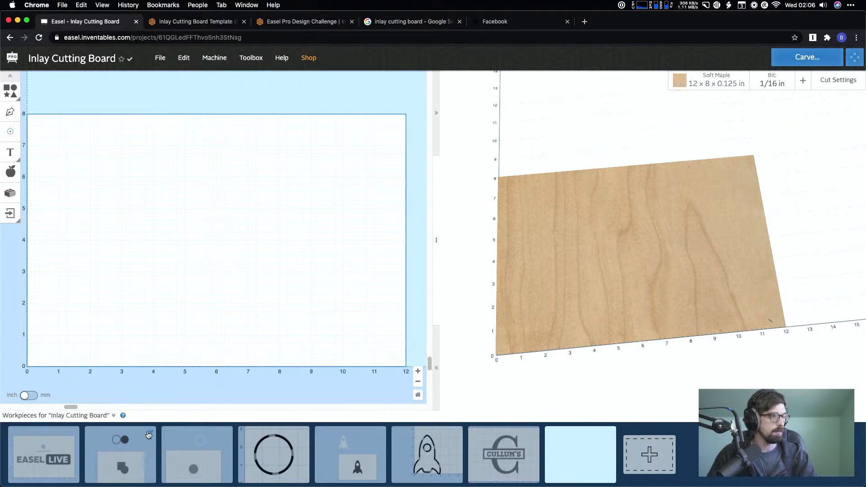
# Step: Open the finished monogram workpiece and examine the cut settings of its large letter C
pyautogui.click(512, 456)
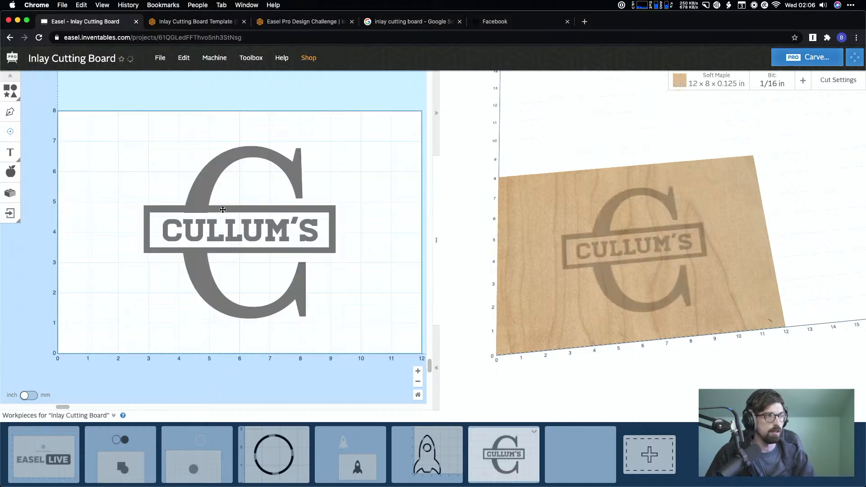
pyautogui.click(283, 168)
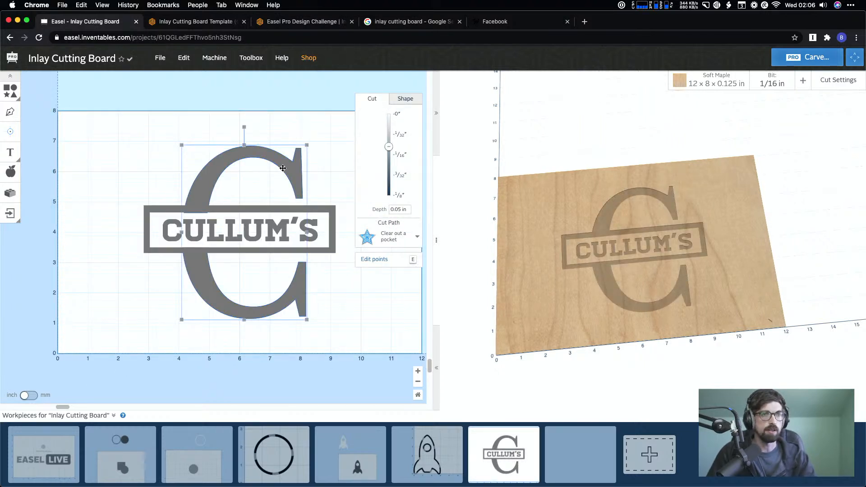
pyautogui.click(404, 99)
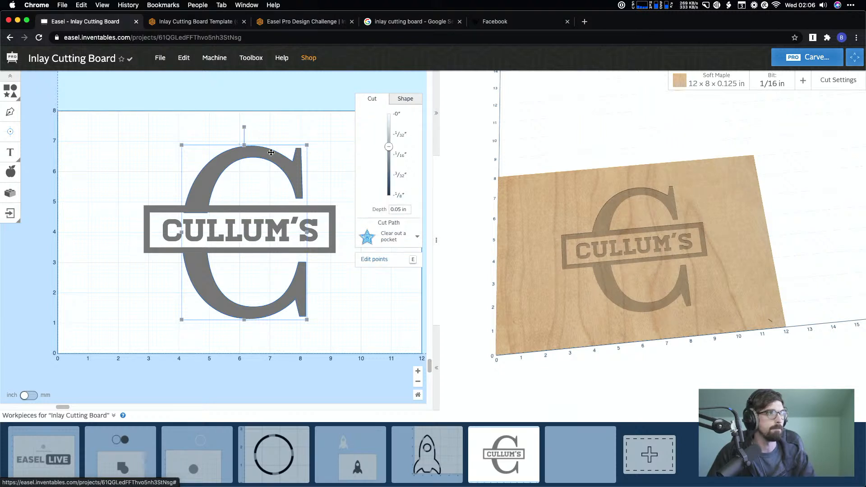
# Step: In the blank workpiece, add a text object in the Baskerville font reading "C"
pyautogui.click(579, 461)
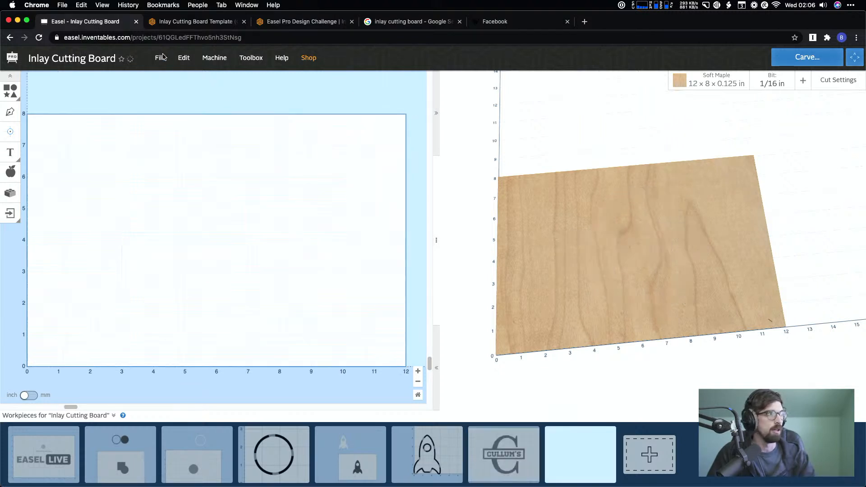
pyautogui.click(11, 152)
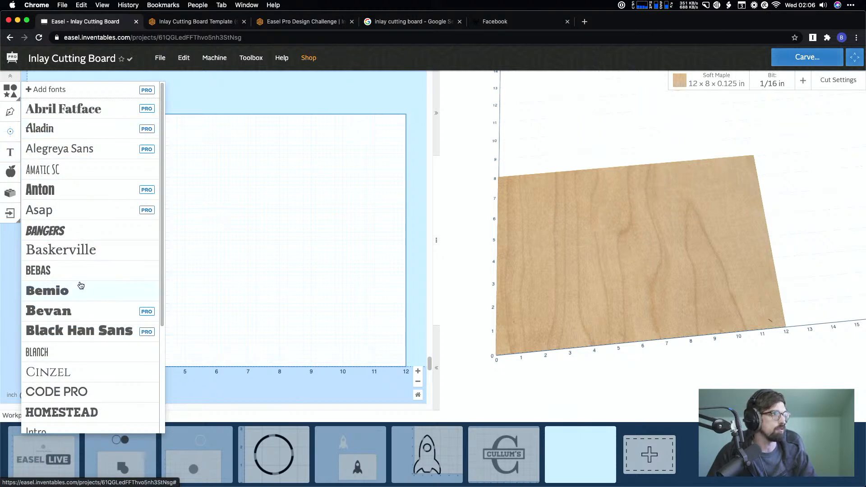
pyautogui.scroll(-5, 81, 285)
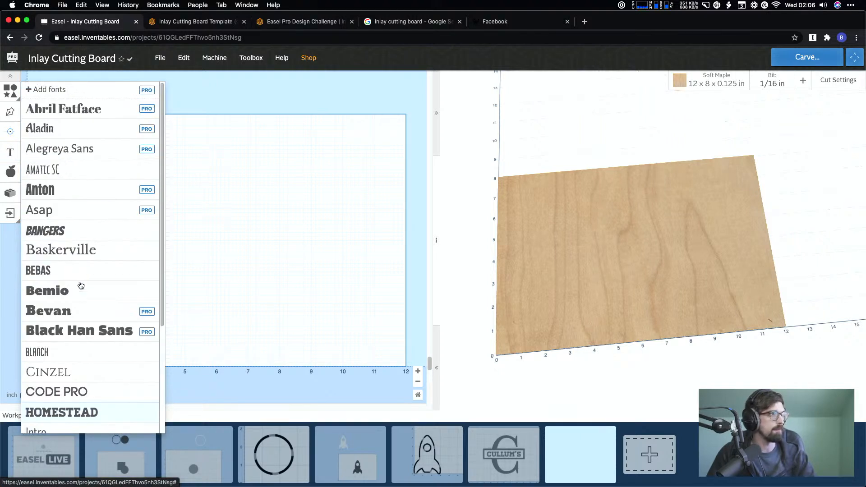
pyautogui.click(84, 251)
pyautogui.doubleClick(139, 294)
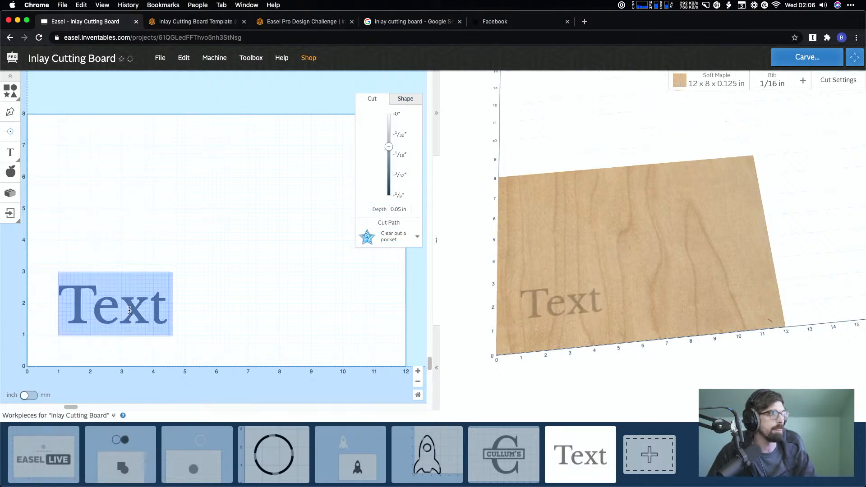
pyautogui.write('C')
pyautogui.click(113, 186)
# Step: Enlarge the letter C to about 5.5 in wide by 9 in high and place it near the middle of the workpiece
pyautogui.moveTo(77, 304); pyautogui.dragTo(205, 163)
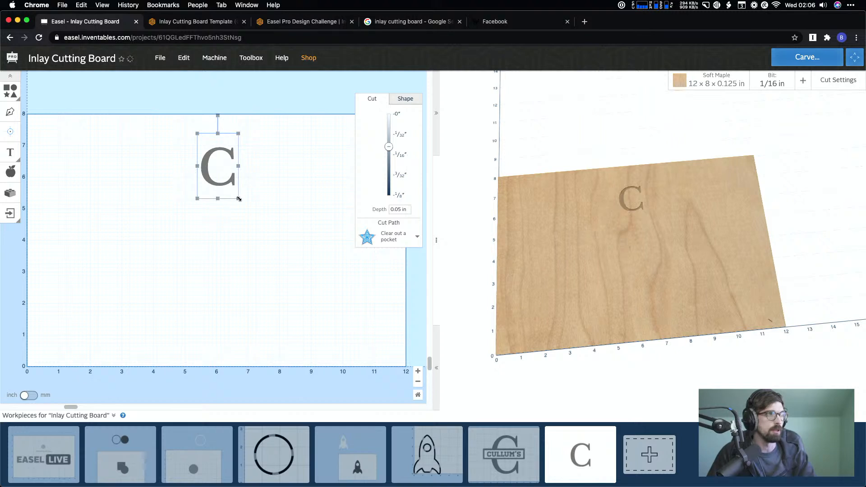
pyautogui.moveTo(239, 198); pyautogui.dragTo(371, 345)
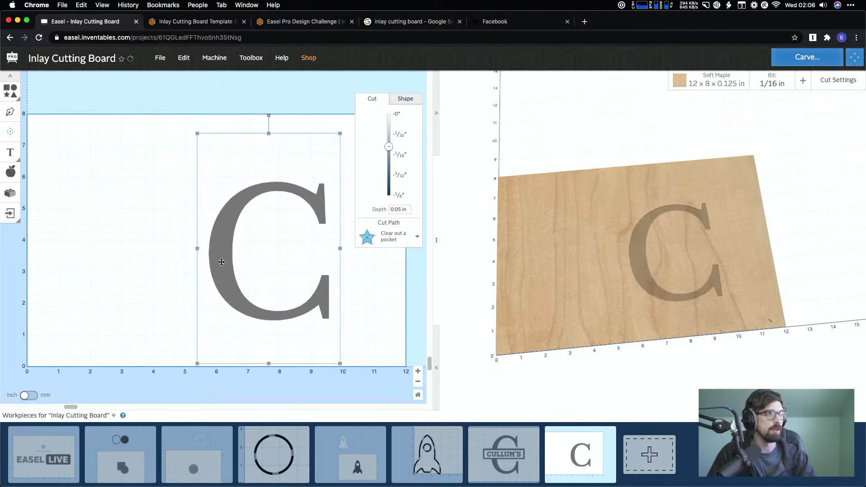
pyautogui.moveTo(221, 262); pyautogui.dragTo(148, 247)
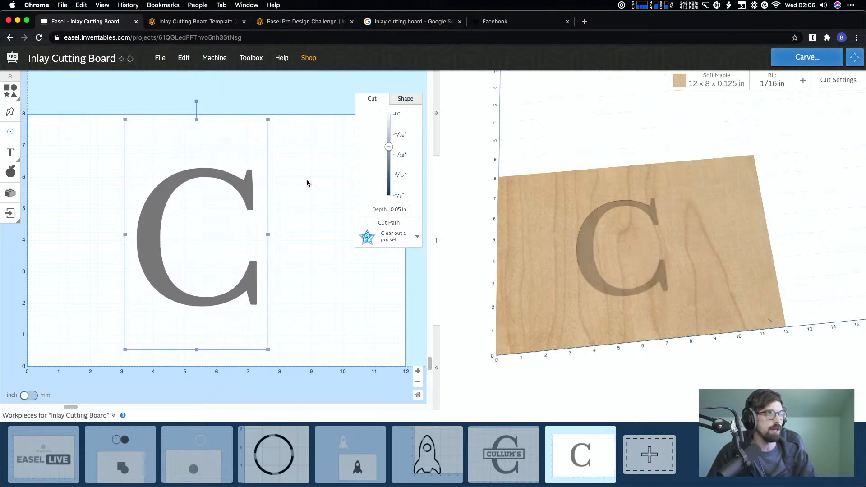
pyautogui.click(277, 164)
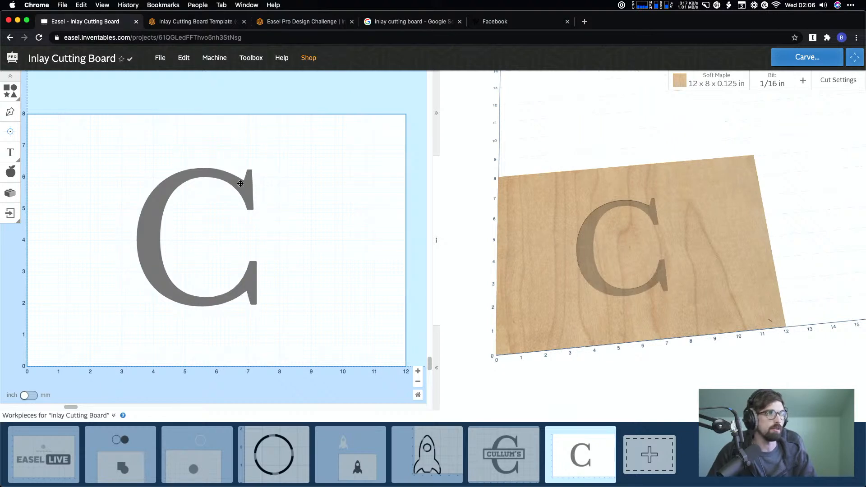
pyautogui.click(240, 183)
pyautogui.moveTo(267, 119); pyautogui.dragTo(302, 90)
pyautogui.moveTo(271, 154); pyautogui.dragTo(260, 183)
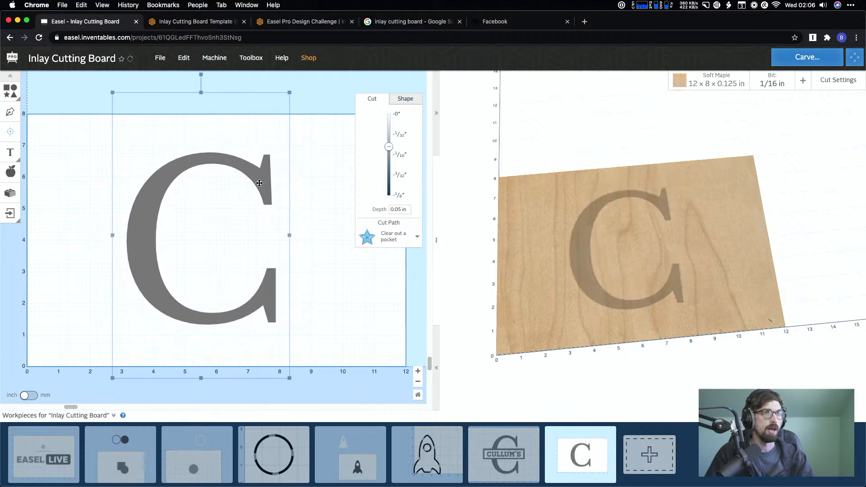
# Step: Set the bit for the new C workpiece to the 1/8 in Single Flute End Mill
pyautogui.click(775, 83)
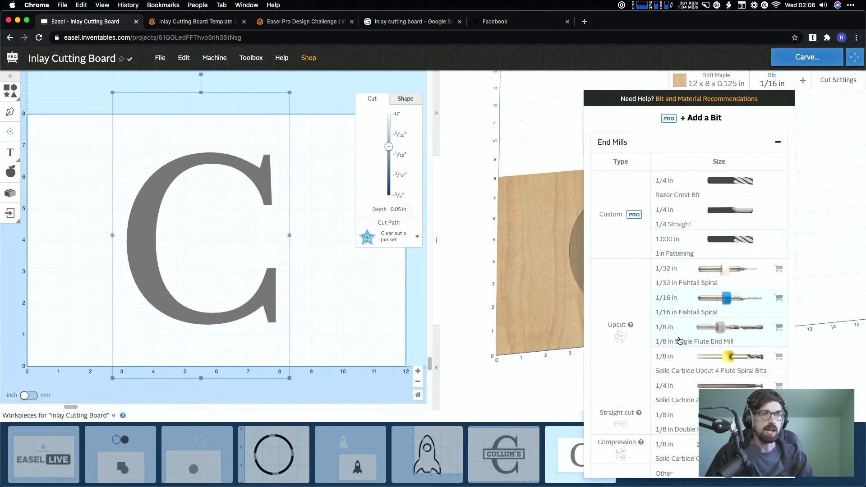
pyautogui.click(690, 339)
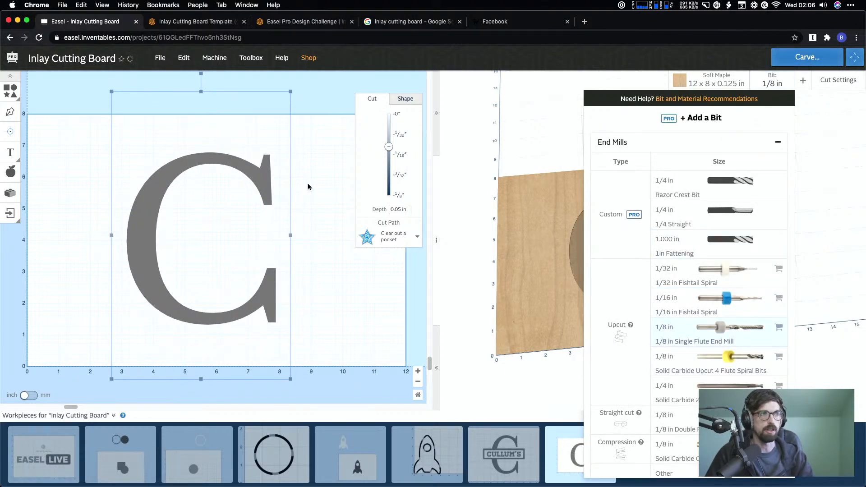
pyautogui.click(302, 183)
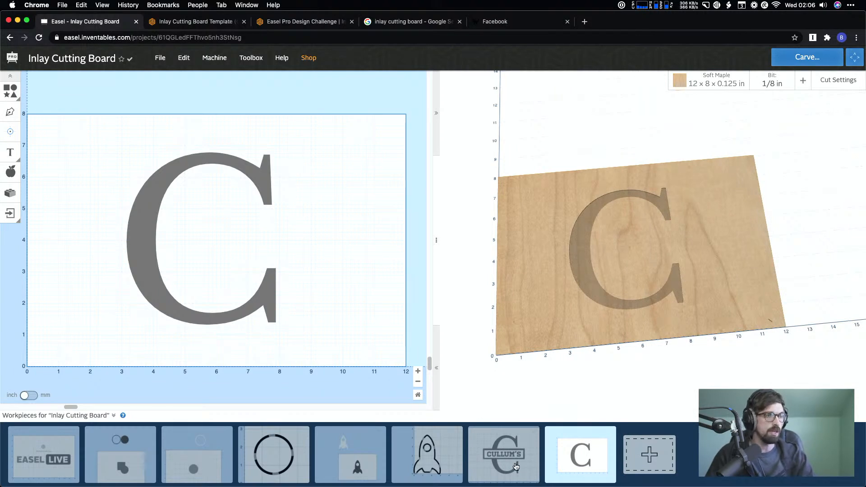
# Step: Examine the font and shape properties of the name text in the finished monogram workpiece
pyautogui.click(517, 466)
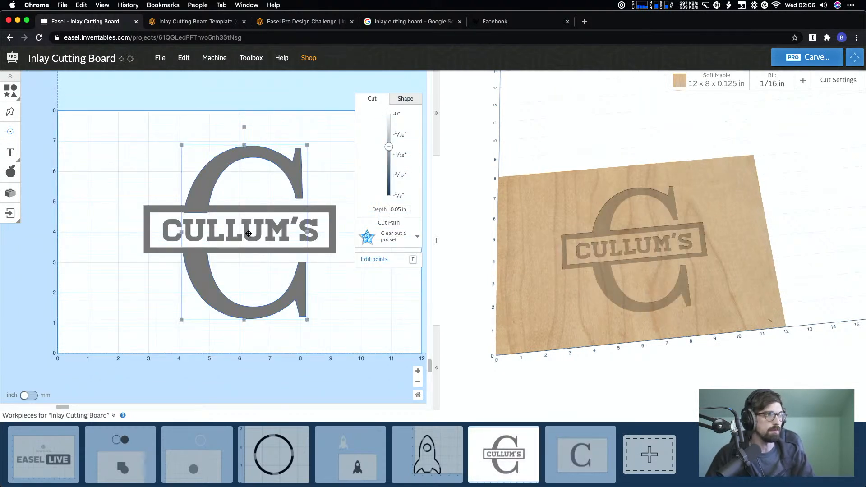
pyautogui.click(285, 235)
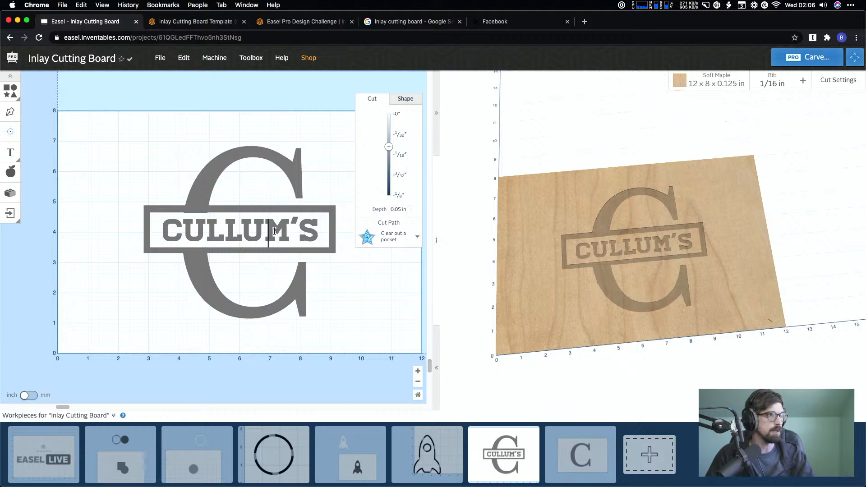
pyautogui.doubleClick(275, 231)
pyautogui.press('Escape')
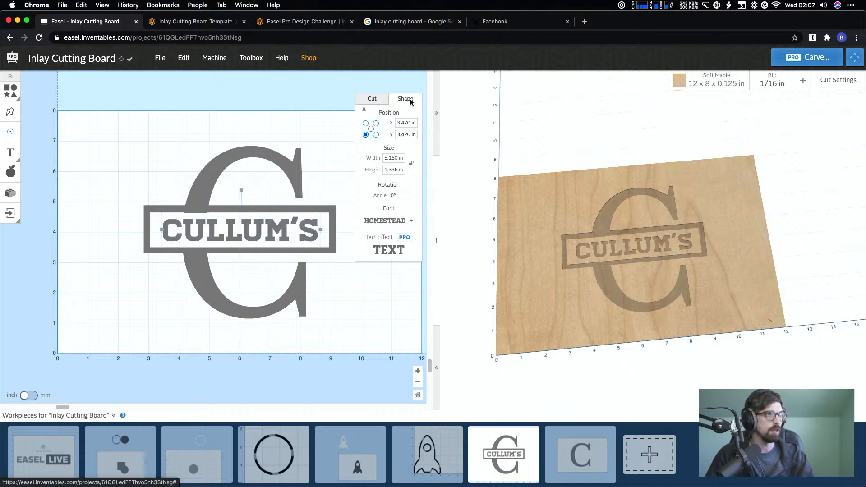
pyautogui.click(387, 358)
# Step: In the new C workpiece, add a Homestead text object over the letter and change it to the family name
pyautogui.click(547, 472)
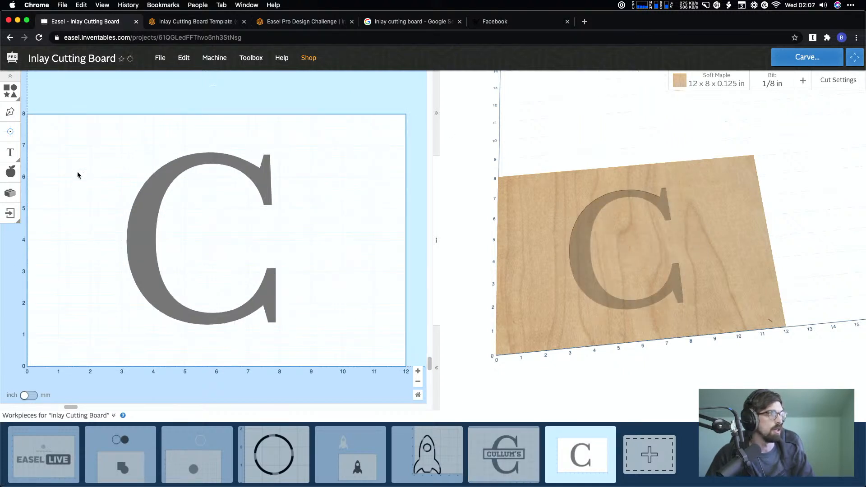
pyautogui.click(16, 154)
pyautogui.scroll(-5, 72, 307)
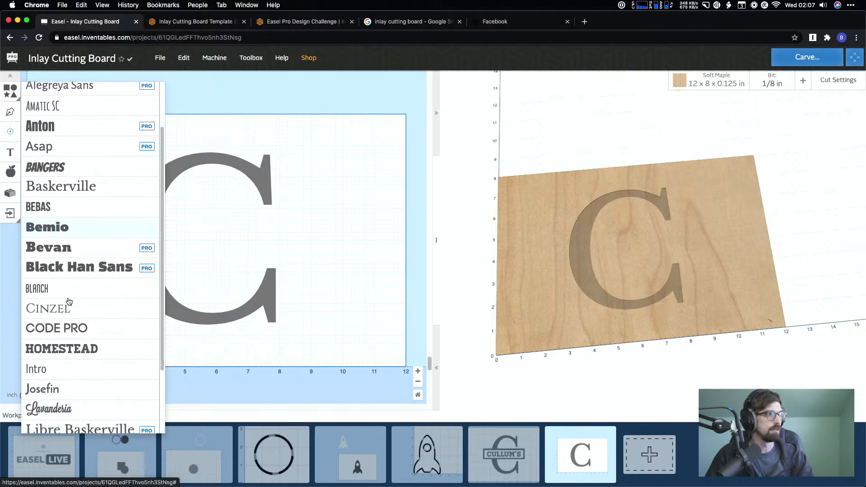
pyautogui.click(73, 319)
pyautogui.moveTo(102, 308); pyautogui.dragTo(189, 264)
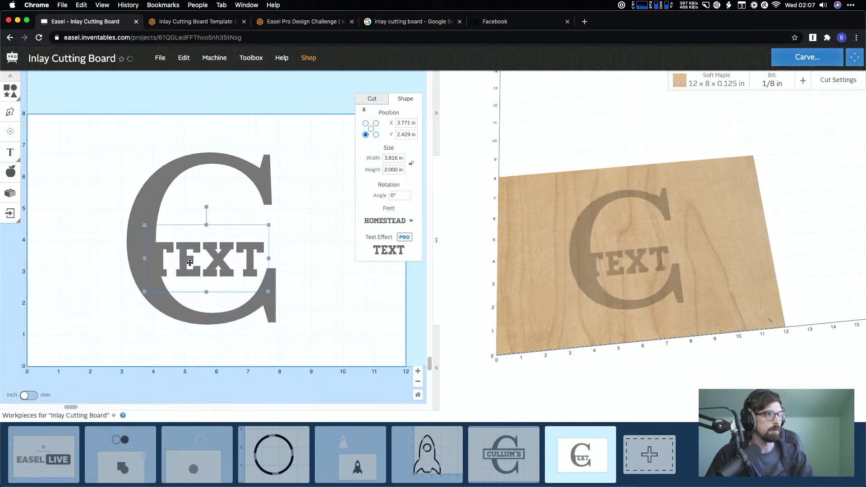
pyautogui.write("CULLUM'S")
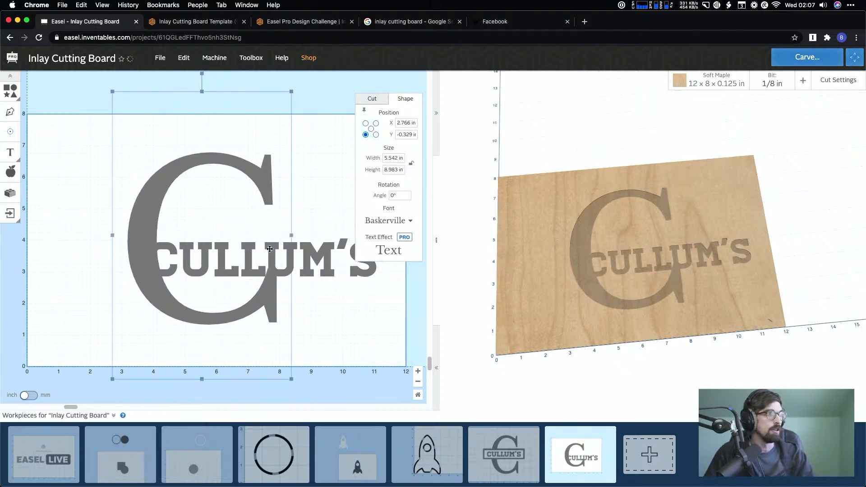
# Step: Resize the family name to about 6.6 in wide by 1.8 in high and position it across the middle of the C
pyautogui.click(337, 225)
pyautogui.moveTo(382, 293); pyautogui.dragTo(303, 270)
pyautogui.moveTo(255, 245); pyautogui.dragTo(213, 233)
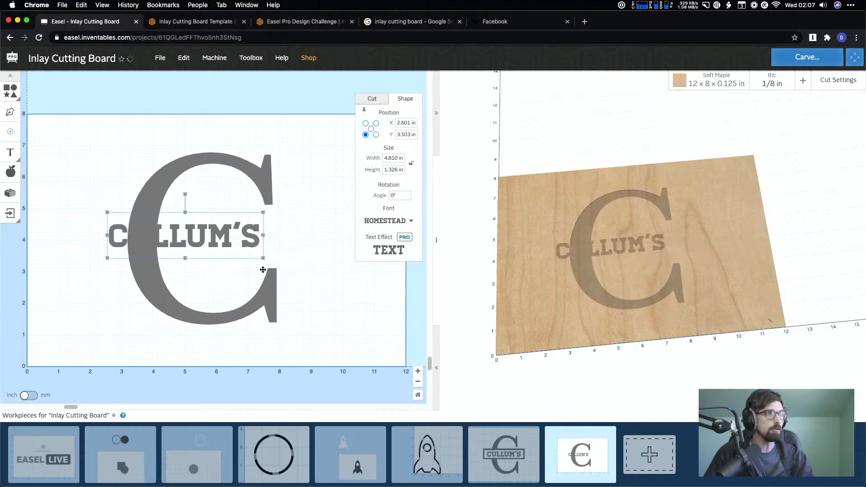
pyautogui.moveTo(264, 260); pyautogui.dragTo(319, 274)
pyautogui.moveTo(267, 238); pyautogui.dragTo(251, 238)
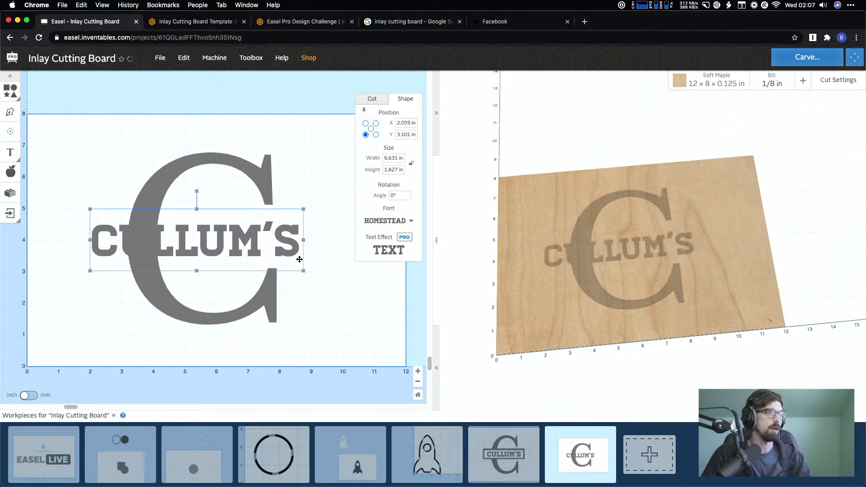
pyautogui.click(347, 291)
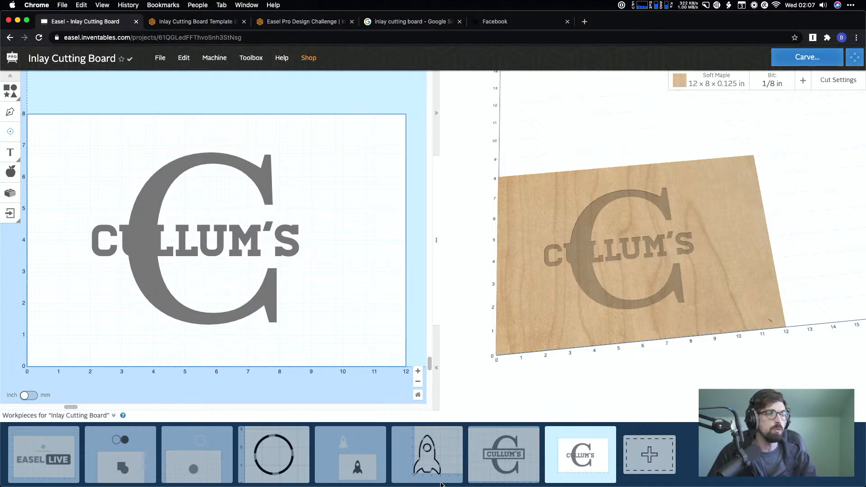
# Step: Examine the rectangular frame around the name in the finished monogram workpiece and return to the new one
pyautogui.click(507, 468)
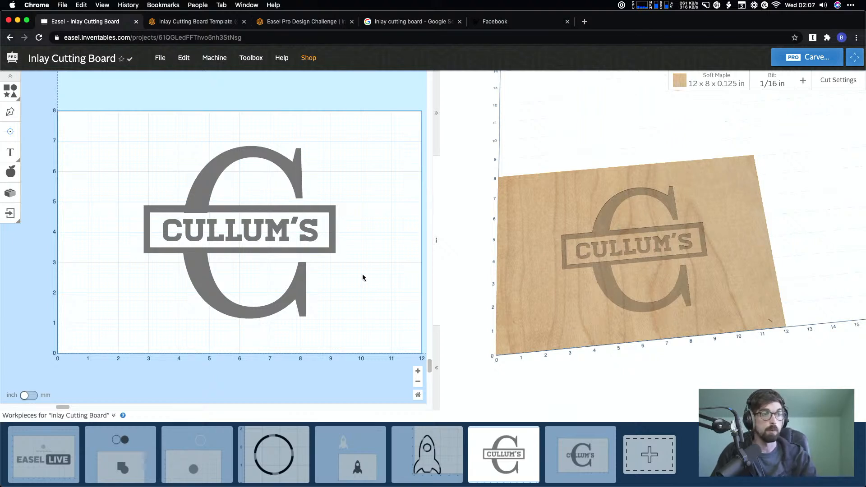
pyautogui.moveTo(518, 436)
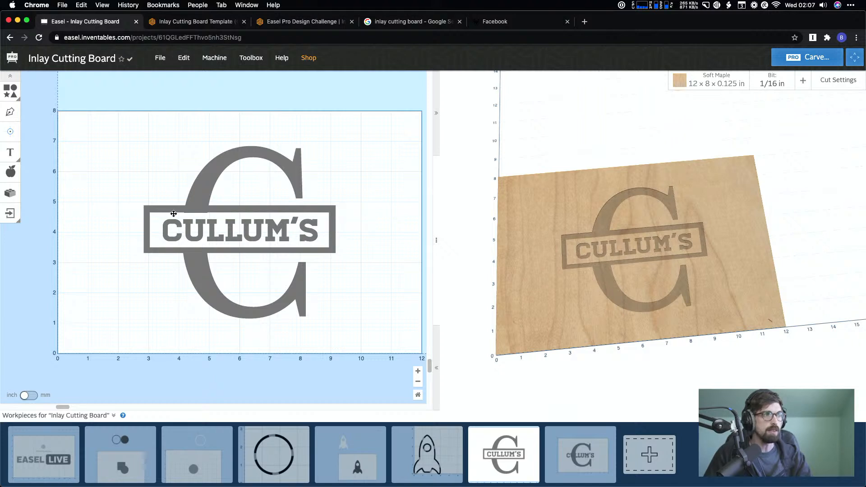
pyautogui.click(583, 455)
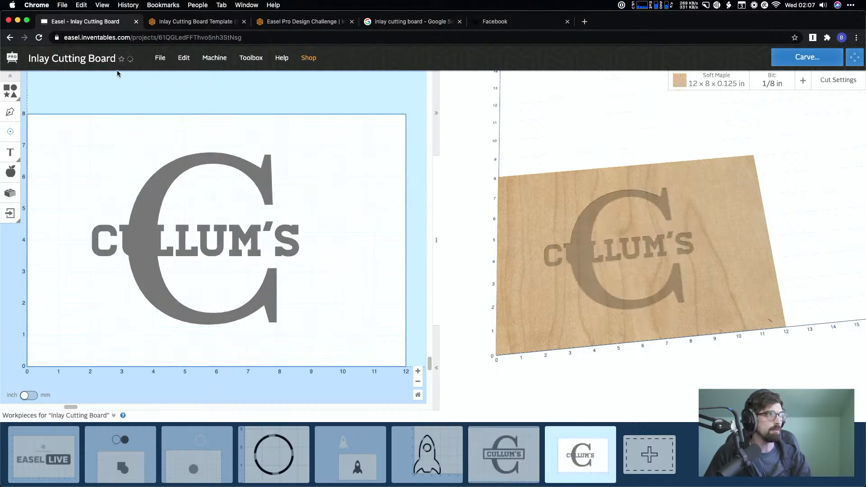
# Step: Add a square and stretch it into a rectangle about 9.7 in wide by 2 in high covering the family name
pyautogui.click(25, 98)
pyautogui.click(32, 92)
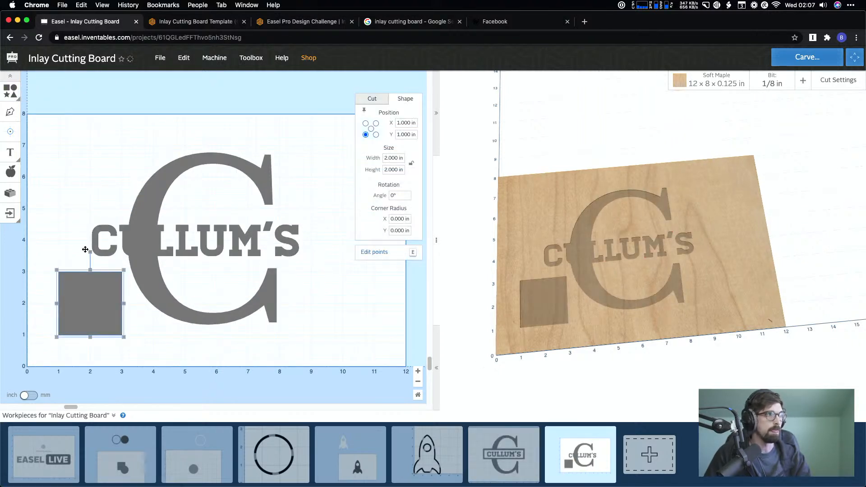
pyautogui.moveTo(121, 302); pyautogui.dragTo(347, 242)
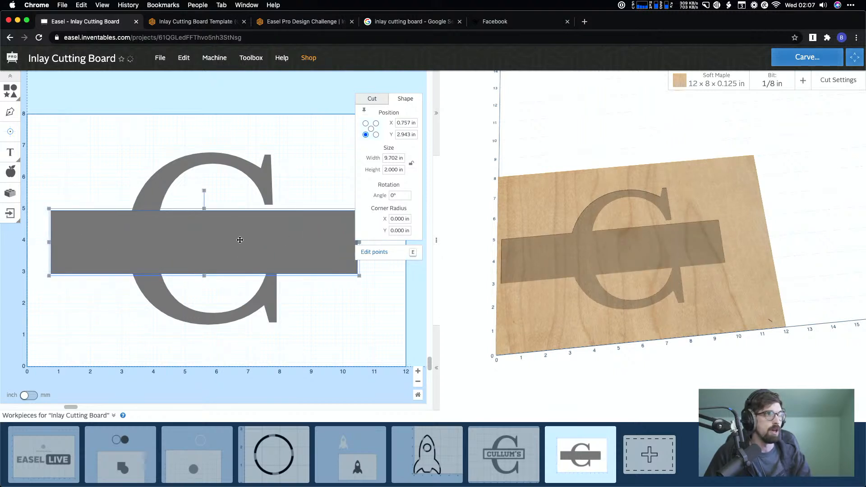
# Step: Change the rectangle's cut path to "Cut outside shape path"
pyautogui.click(372, 99)
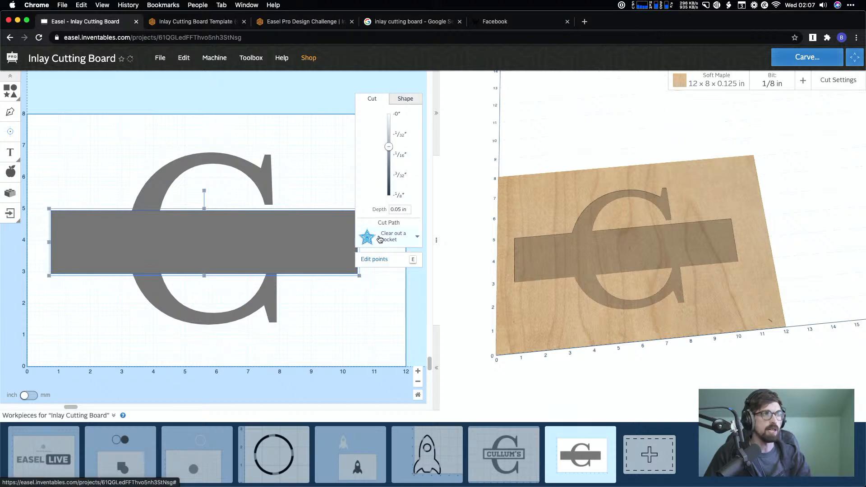
pyautogui.click(399, 239)
pyautogui.click(399, 274)
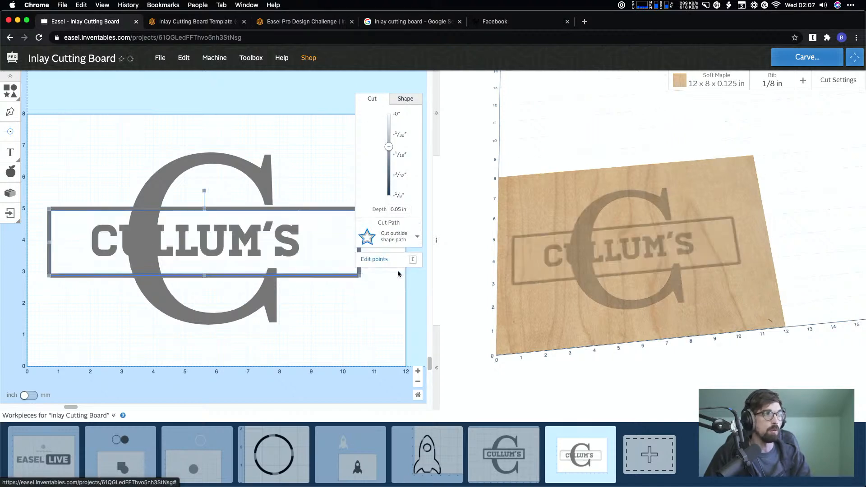
# Step: Shrink the outline rectangle to about 8.6 in wide by 1.9 in high and center it around the family name
pyautogui.moveTo(360, 277); pyautogui.dragTo(320, 267)
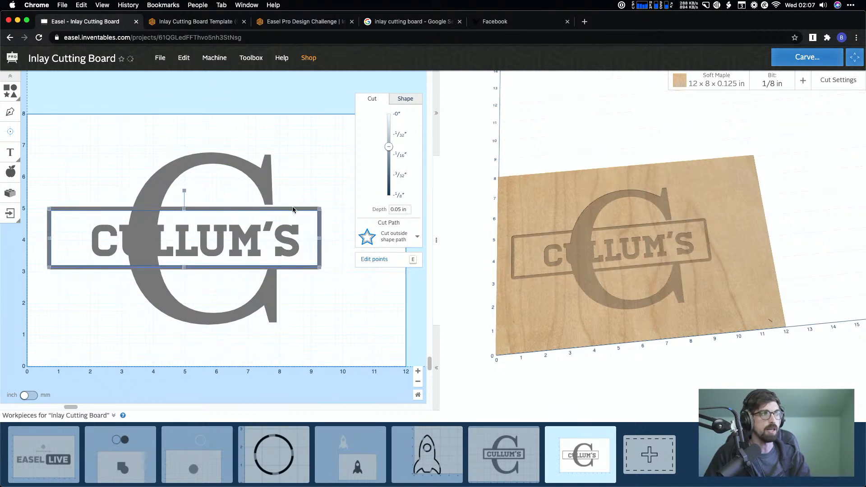
pyautogui.click(275, 208)
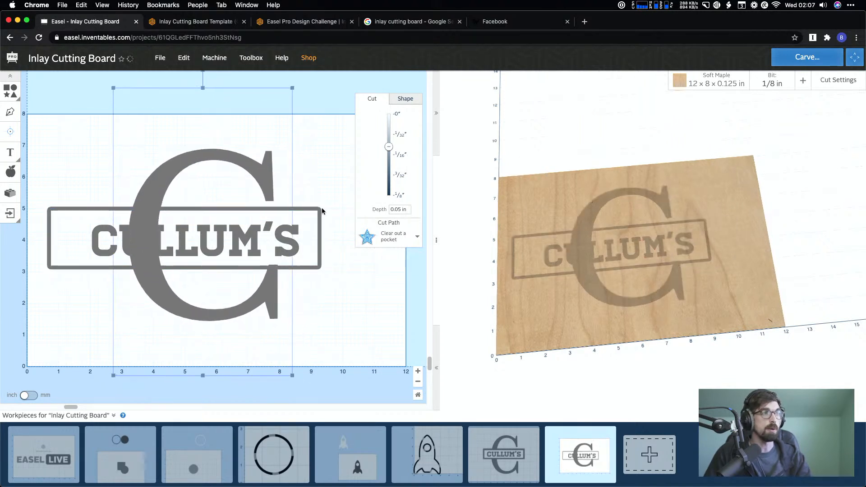
pyautogui.click(309, 210)
pyautogui.moveTo(307, 210)
pyautogui.mouseDown()
pyautogui.moveTo(329, 208)
pyautogui.moveTo(317, 215)
pyautogui.mouseUp()
pyautogui.click(335, 279)
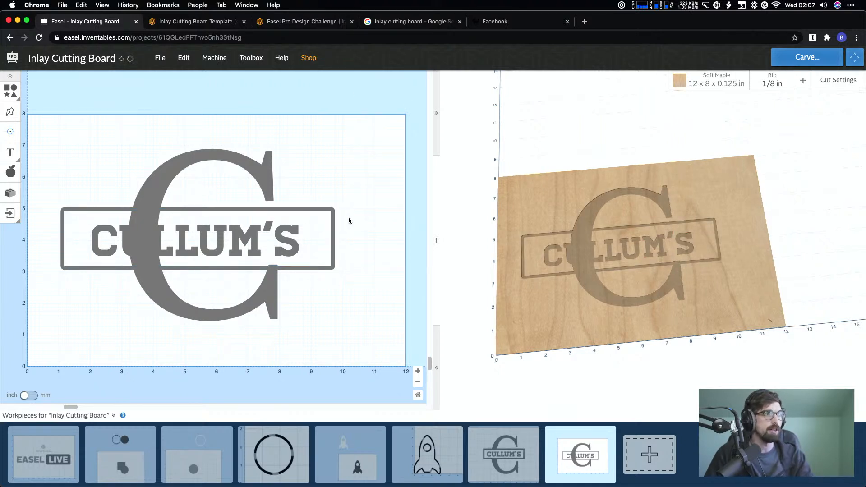
# Step: Duplicate the outline rectangle and place the copy below the C
pyautogui.click(334, 215)
pyautogui.click(184, 58)
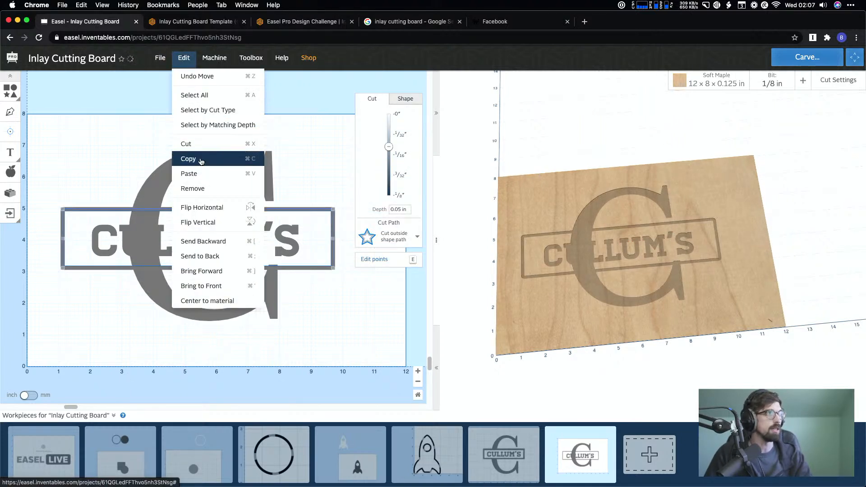
pyautogui.click(200, 161)
pyautogui.click(186, 61)
pyautogui.click(192, 172)
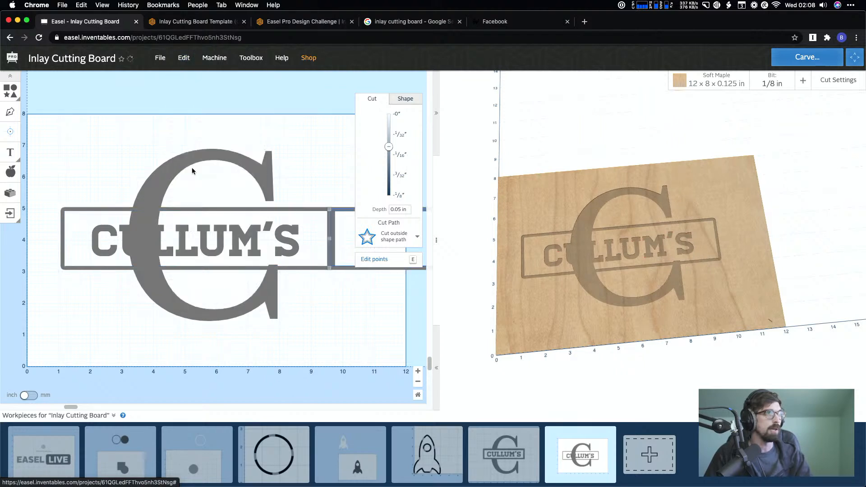
pyautogui.hscroll(3, 340, 175)
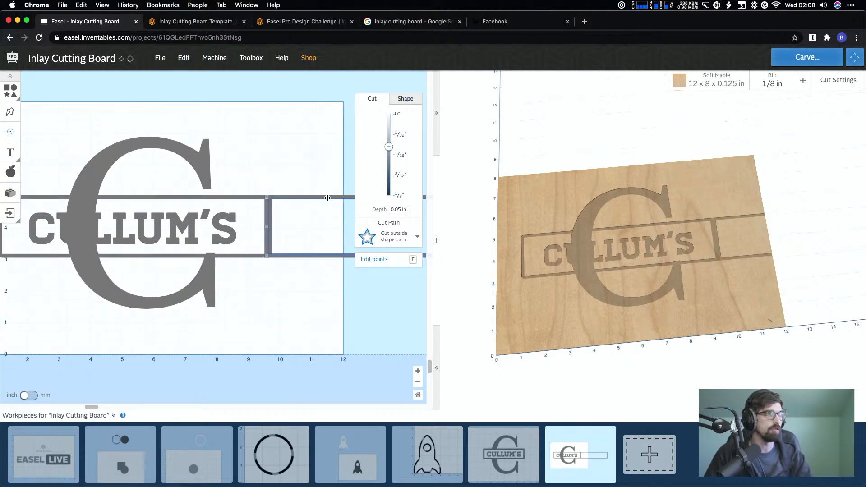
pyautogui.moveTo(328, 198); pyautogui.dragTo(207, 323)
# Step: Change the rectangle copy's cut path to "Clear out a pocket" and set its depth to 0
pyautogui.click(394, 235)
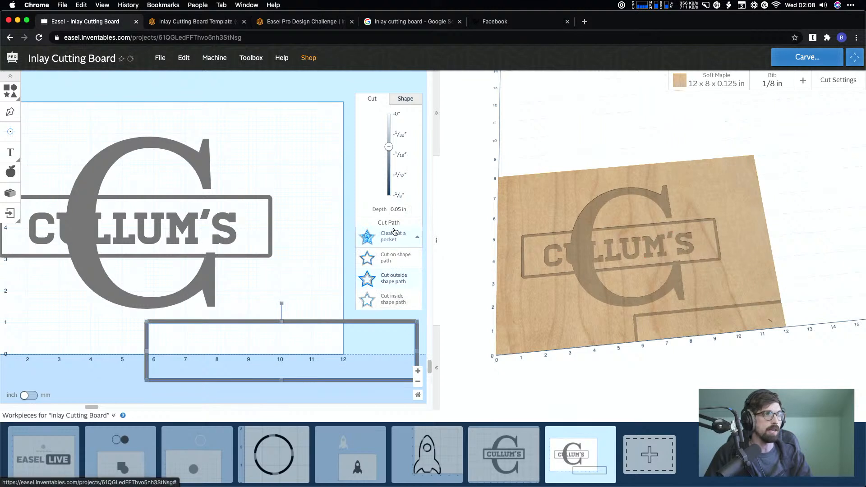
pyautogui.click(394, 235)
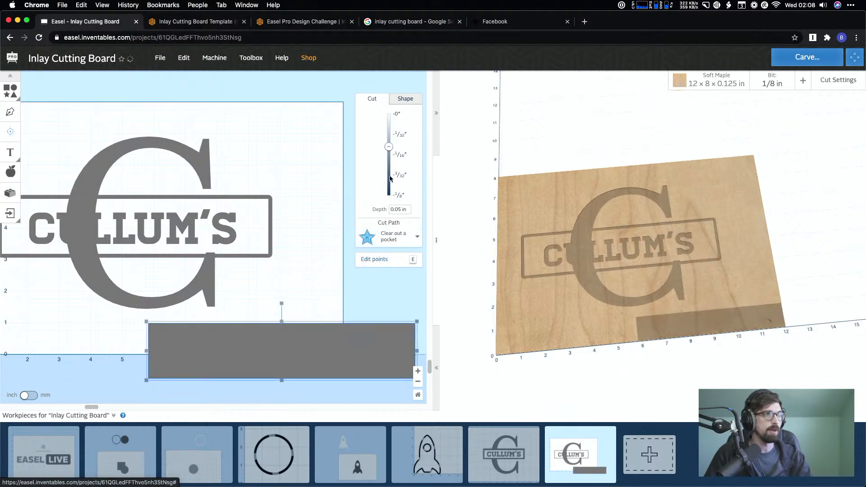
pyautogui.moveTo(388, 147); pyautogui.dragTo(389, 105)
pyautogui.click(293, 253)
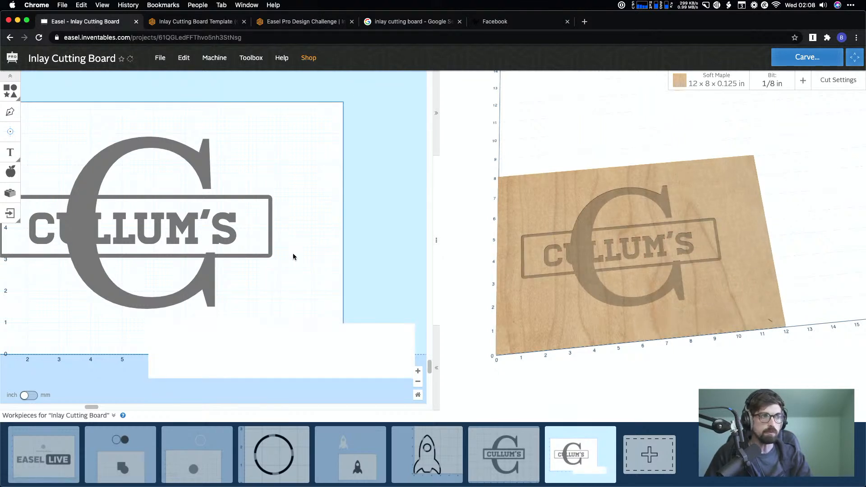
# Step: Move the zero-depth copy onto the outline rectangle and send both rectangles to the back
pyautogui.moveTo(269, 353); pyautogui.dragTo(86, 237)
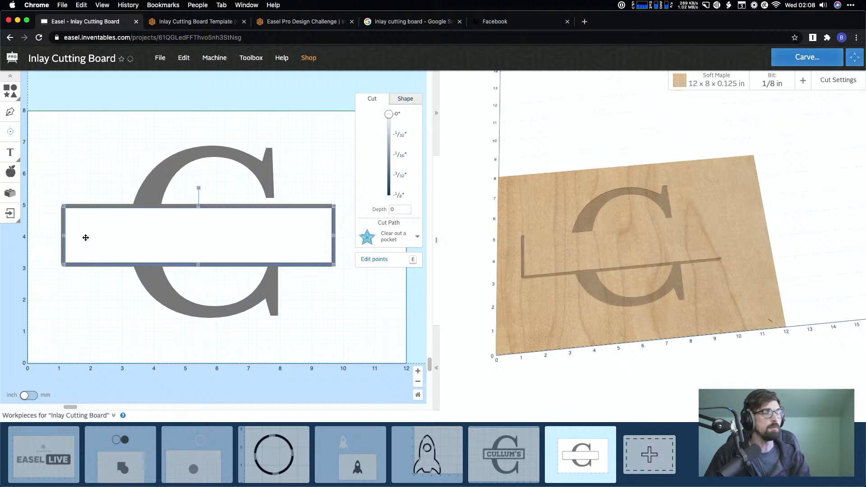
pyautogui.click(338, 184)
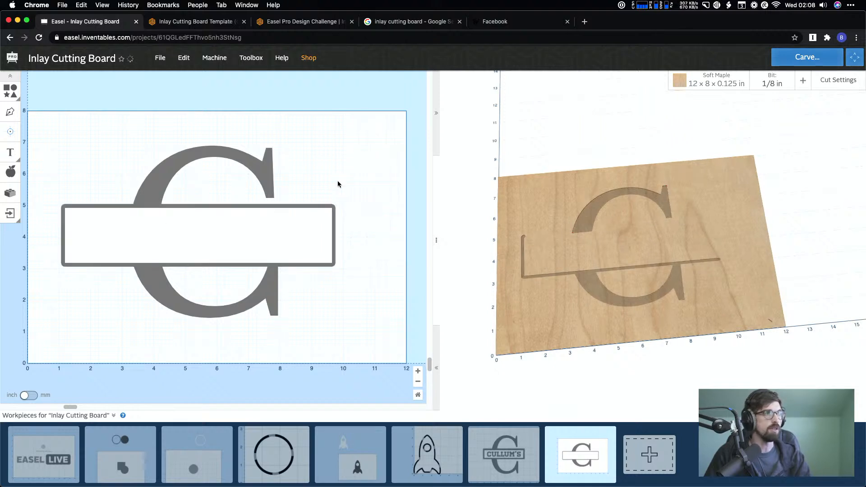
pyautogui.click(331, 209)
pyautogui.rightClick(318, 229)
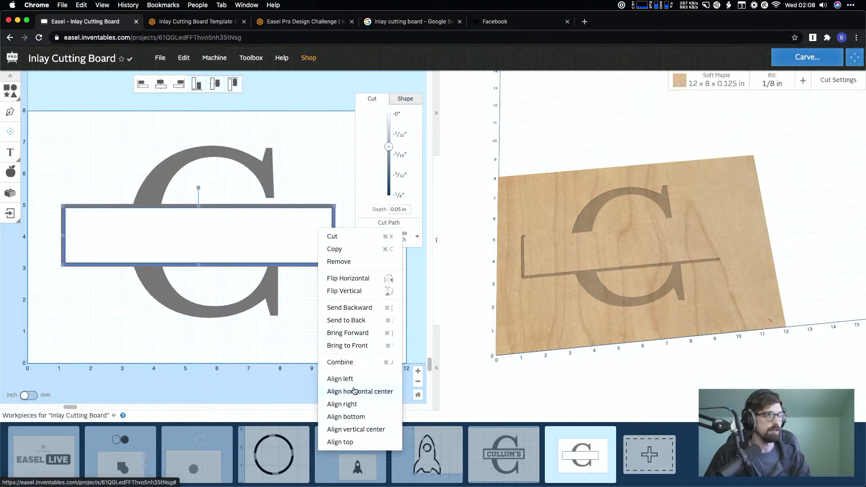
pyautogui.click(351, 321)
pyautogui.click(348, 328)
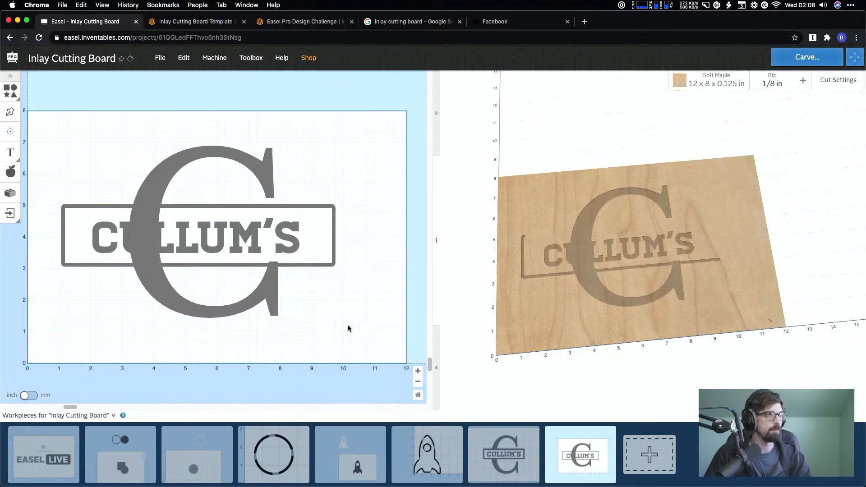
# Step: Nudge the family name about 0.1 in to the left inside the outline rectangle
pyautogui.moveTo(273, 241); pyautogui.dragTo(270, 241)
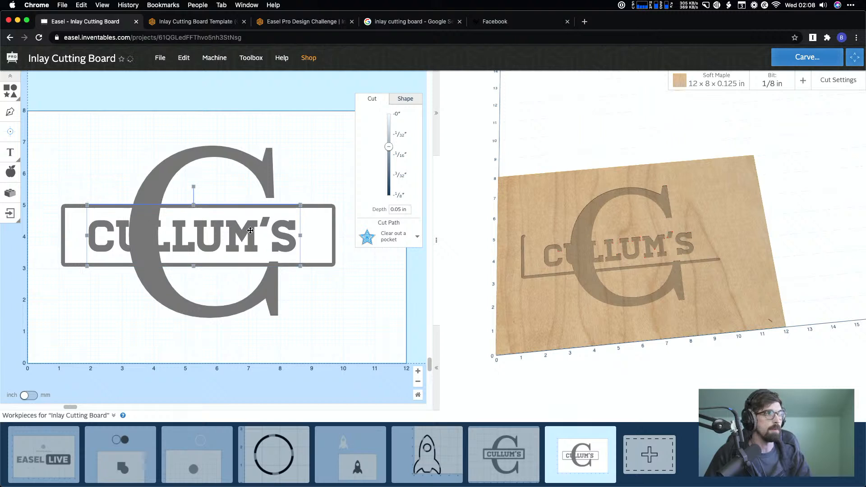
pyautogui.click(355, 309)
pyautogui.click(320, 245)
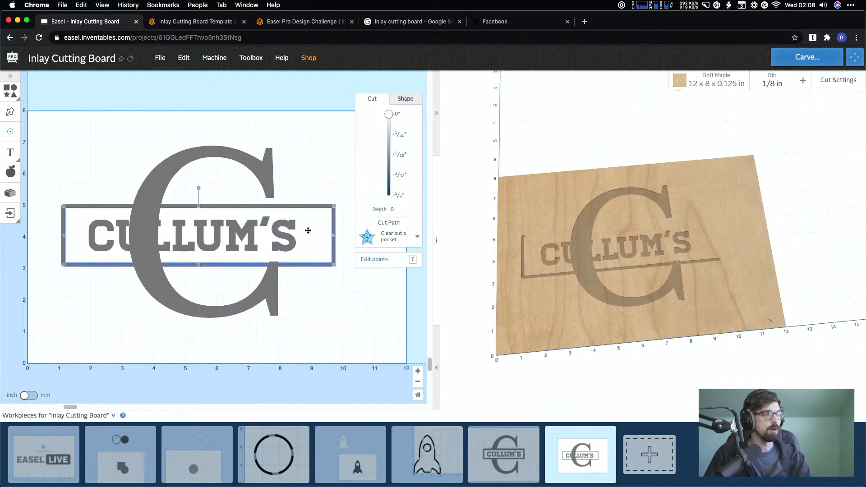
pyautogui.click(315, 191)
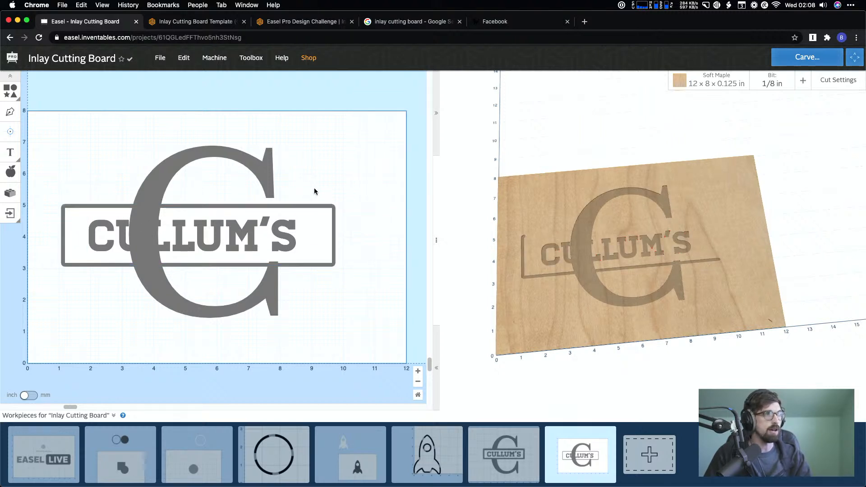
# Step: Preview the inlay parts of the whole monogram in the Inlay Generator, then close it without importing
pyautogui.moveTo(41, 111); pyautogui.dragTo(377, 368)
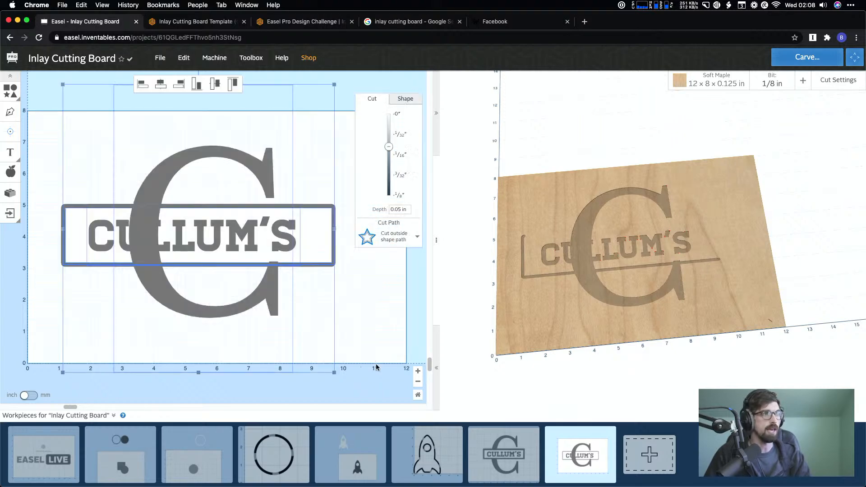
pyautogui.click(9, 194)
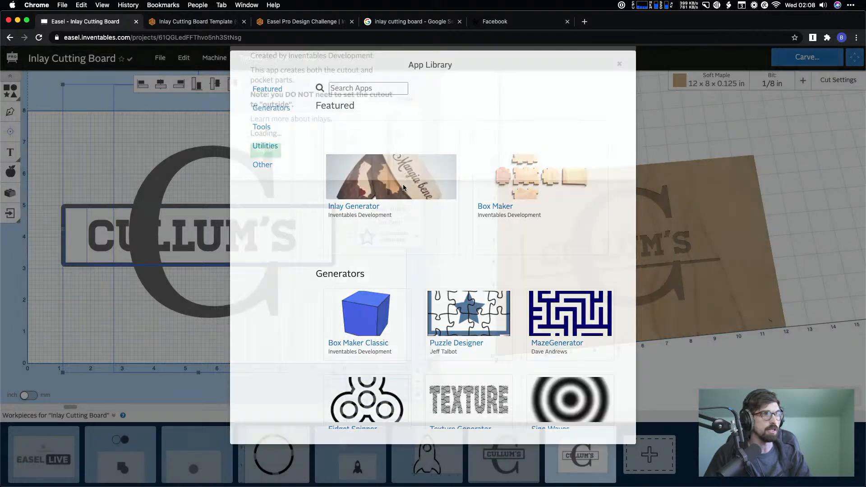
pyautogui.click(389, 190)
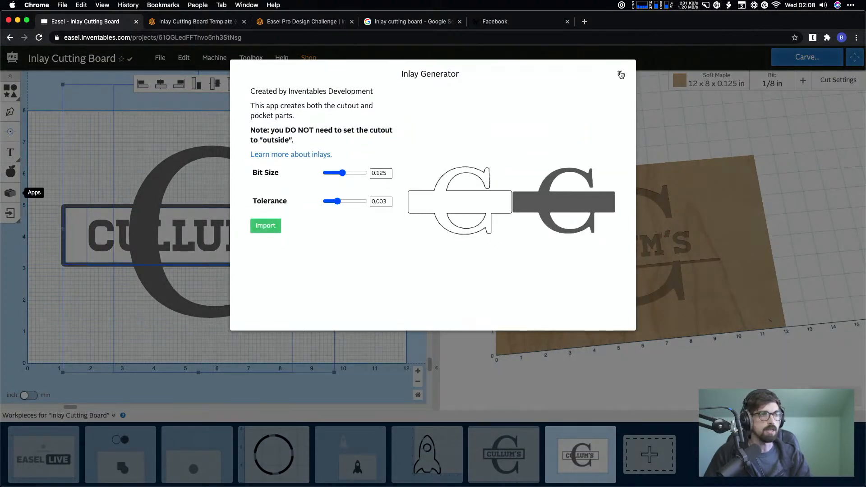
pyautogui.click(621, 74)
# Step: Remove the zero-depth copy and separate the parts, moving the family name over the C's base and the outline rectangle above the C
pyautogui.click(358, 292)
pyautogui.click(316, 248)
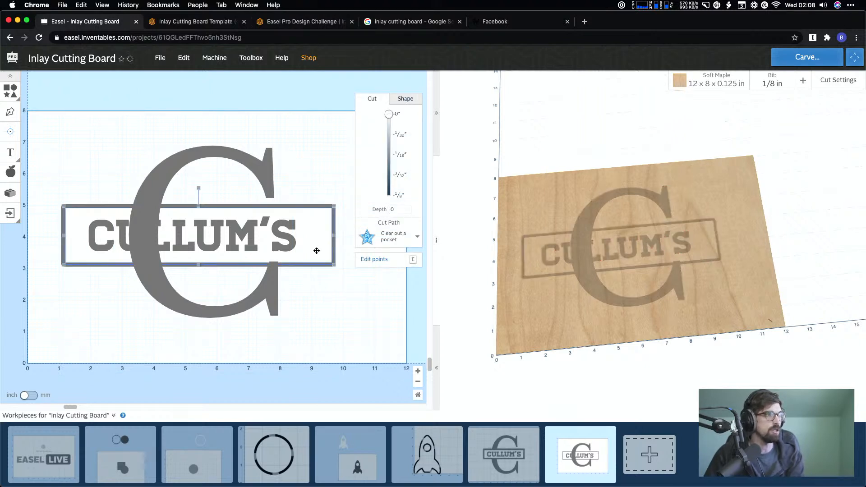
pyautogui.click(321, 294)
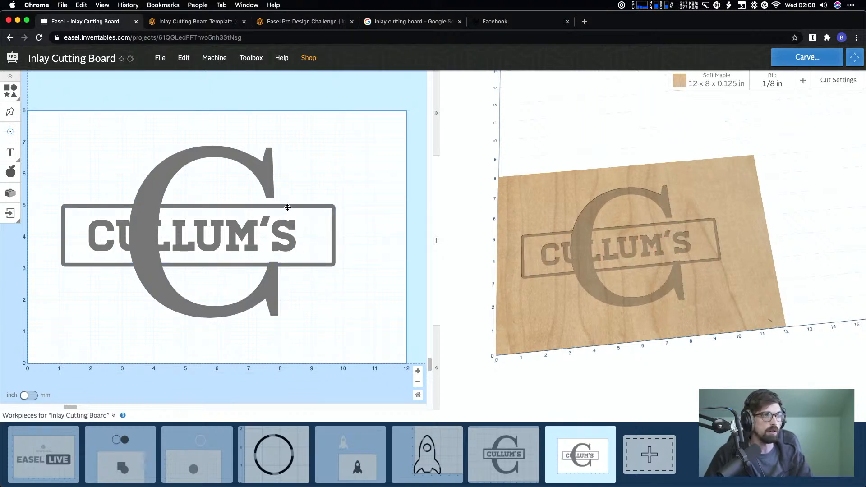
pyautogui.moveTo(288, 207); pyautogui.dragTo(301, 267)
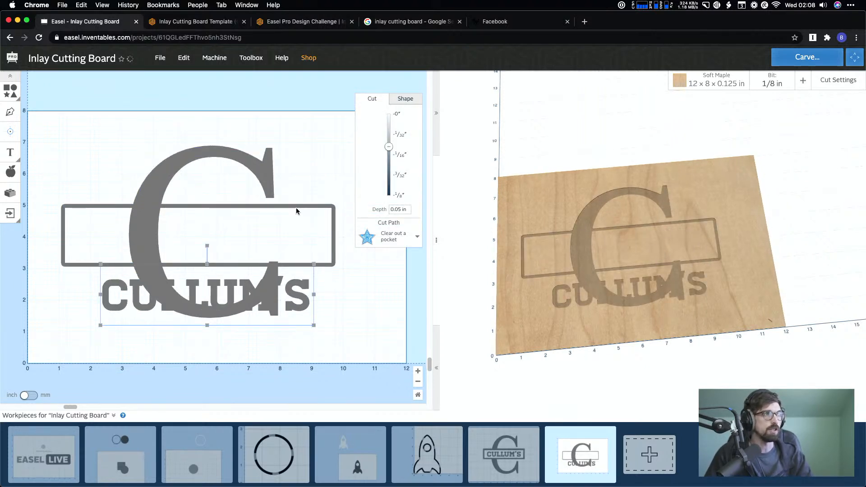
pyautogui.click(297, 205)
pyautogui.click(301, 206)
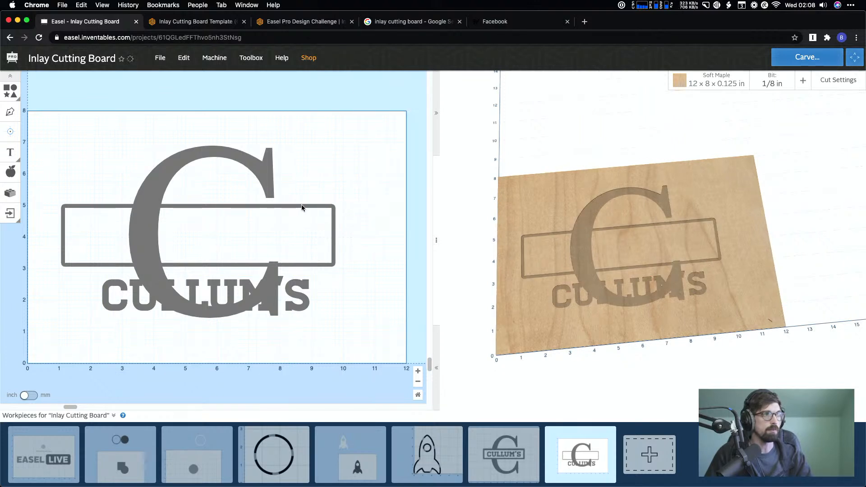
pyautogui.moveTo(301, 208); pyautogui.dragTo(273, 125)
# Step: Preview the inlay parts of the outline rectangle alone in the Inlay Generator, then close it without importing
pyautogui.click(8, 193)
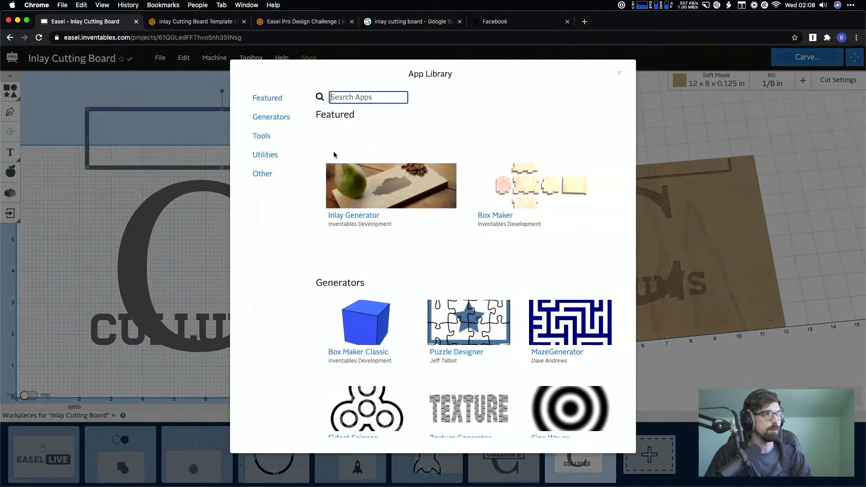
pyautogui.click(350, 180)
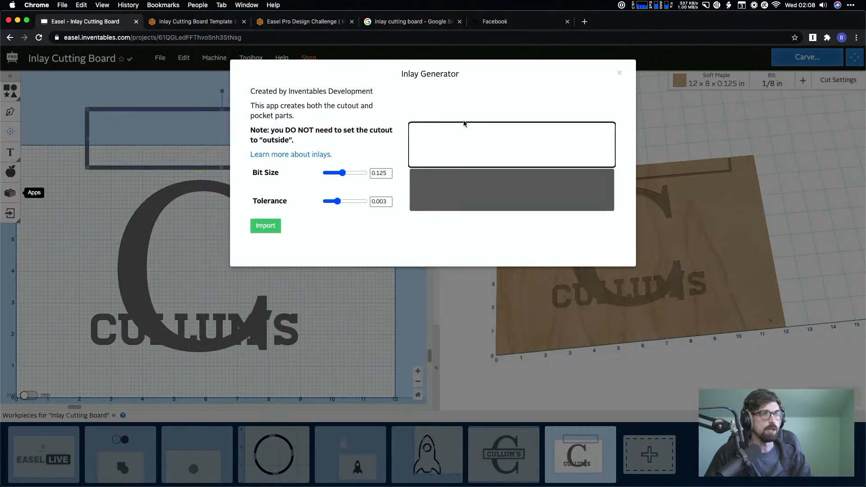
pyautogui.click(620, 74)
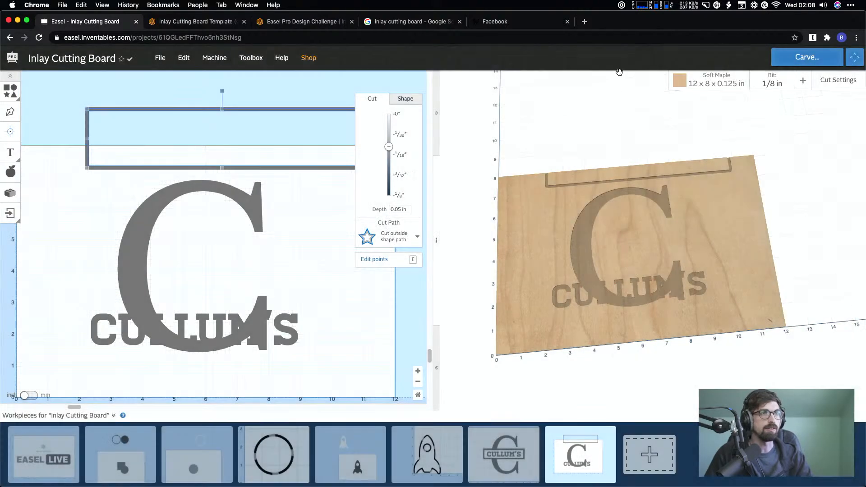
pyautogui.hscroll(5, 270, 109)
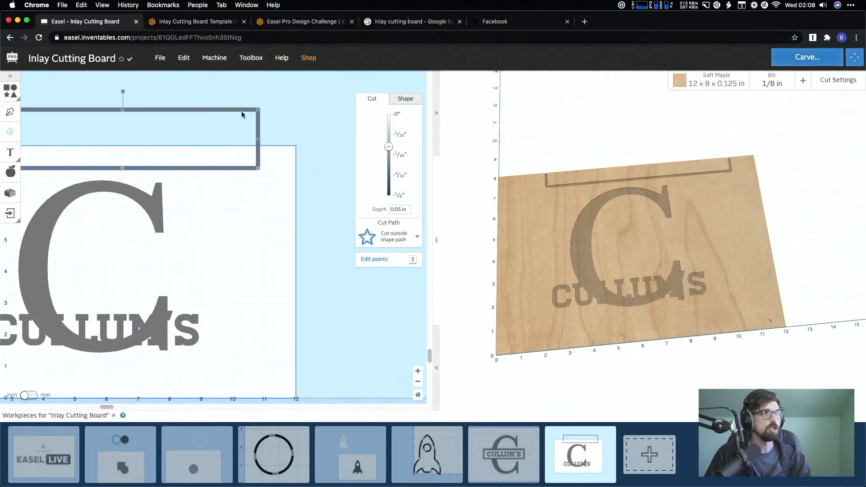
pyautogui.hscroll(-5, 226, 169)
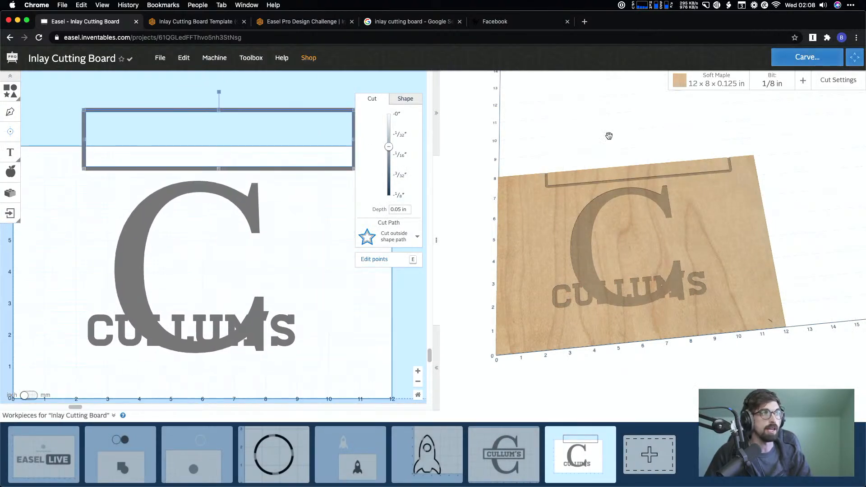
# Step: Bring the outline rectangle back across the middle of the C and delete it
pyautogui.moveTo(280, 110); pyautogui.dragTo(240, 228)
pyautogui.hscroll(-1, 329, 233)
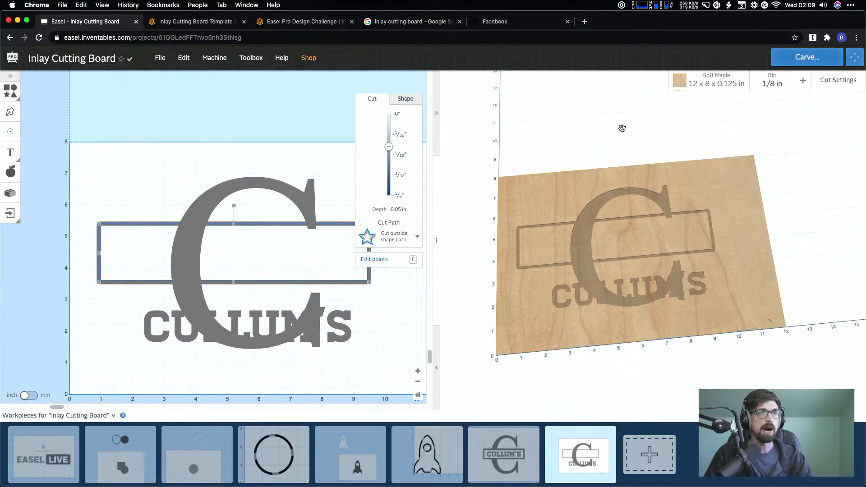
pyautogui.click(169, 177)
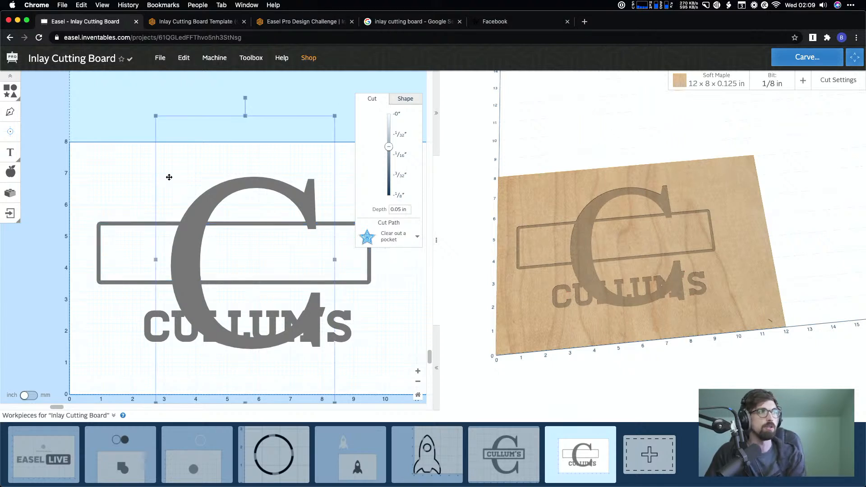
pyautogui.click(113, 221)
pyautogui.click(100, 225)
pyautogui.press('Delete')
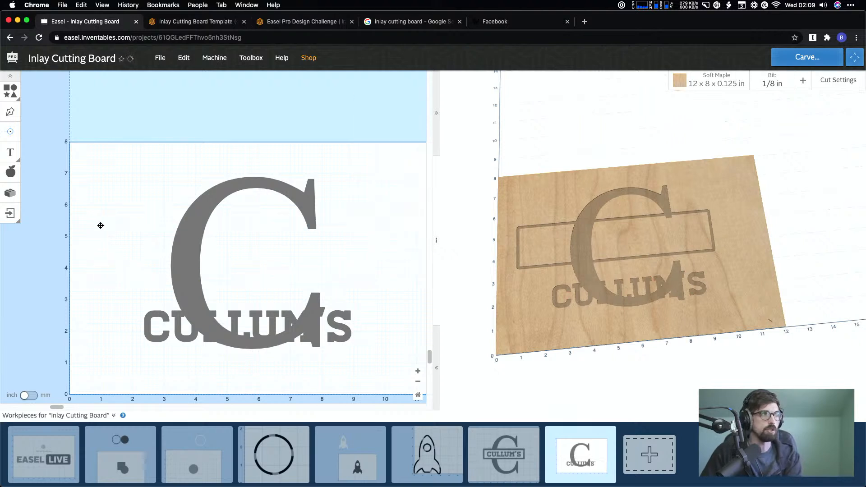
# Step: Add a solid square and stretch it into a bar about 9 in wide by 2 in high across the middle of the C
pyautogui.moveTo(29, 90); pyautogui.dragTo(115, 227)
pyautogui.moveTo(163, 248); pyautogui.dragTo(392, 270)
pyautogui.moveTo(262, 247); pyautogui.dragTo(260, 265)
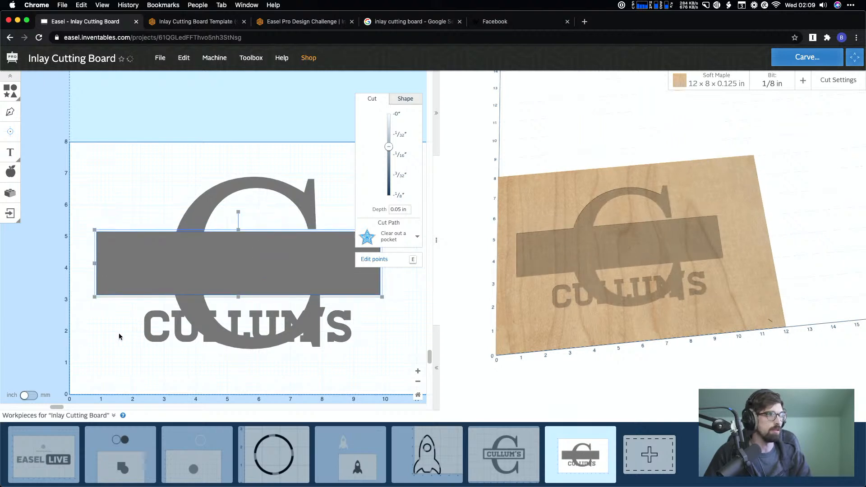
# Step: Move the family name onto the solid bar as uncut lettering and send the bar to the back
pyautogui.click(157, 330)
pyautogui.press('Delete')
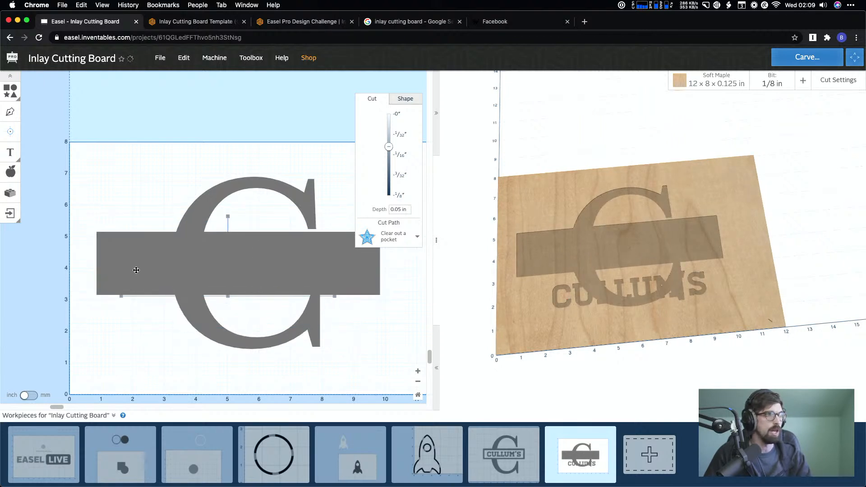
pyautogui.rightClick(185, 264)
pyautogui.rightClick(112, 259)
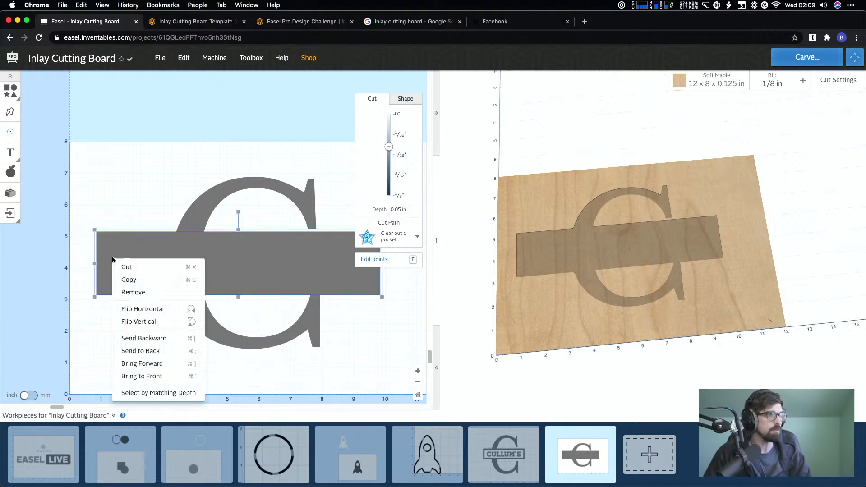
pyautogui.click(149, 351)
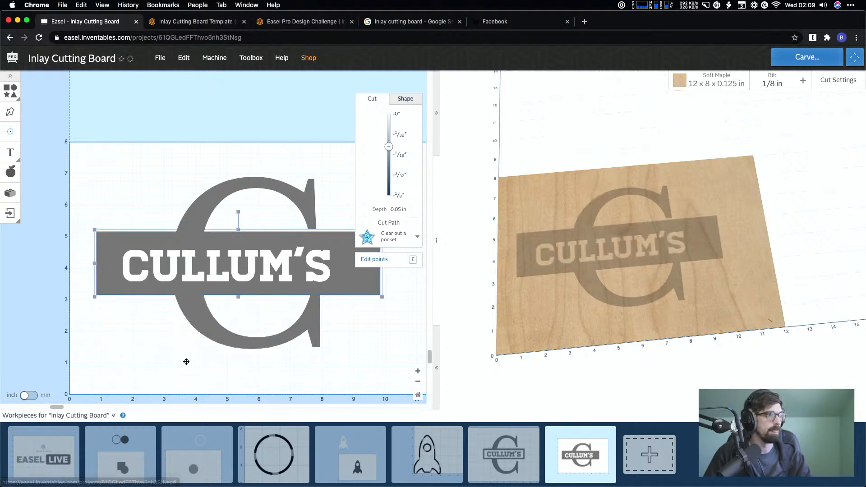
# Step: Shrink the solid bar to about 7.5 in by 1.7 in and move it so that it frames the family name
pyautogui.click(201, 270)
pyautogui.moveTo(200, 270); pyautogui.dragTo(209, 274)
pyautogui.click(107, 260)
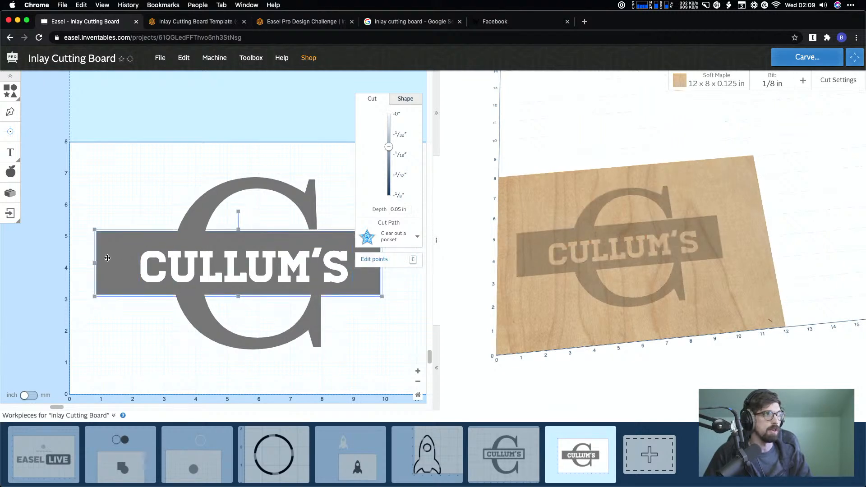
pyautogui.moveTo(107, 261); pyautogui.dragTo(118, 258)
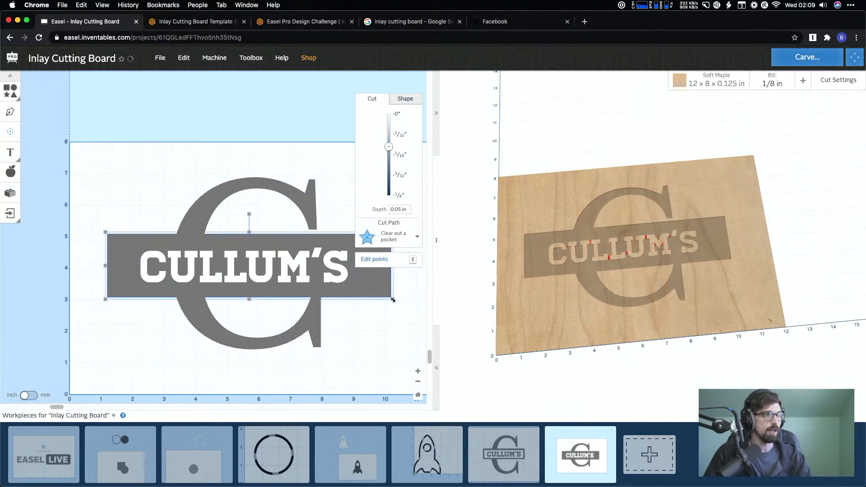
pyautogui.moveTo(393, 300); pyautogui.dragTo(346, 289)
pyautogui.moveTo(117, 262); pyautogui.dragTo(136, 266)
pyautogui.hscroll(2, 137, 296)
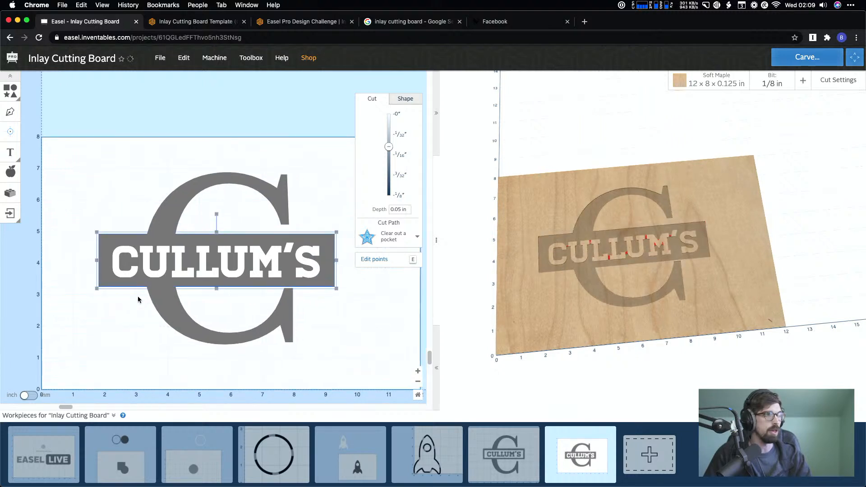
pyautogui.moveTo(328, 274); pyautogui.dragTo(326, 274)
pyautogui.click(337, 319)
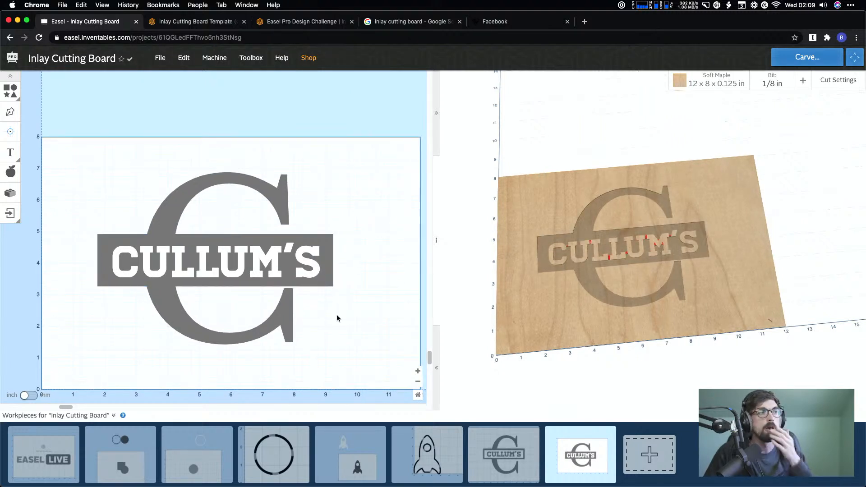
pyautogui.hscroll(-3, 348, 271)
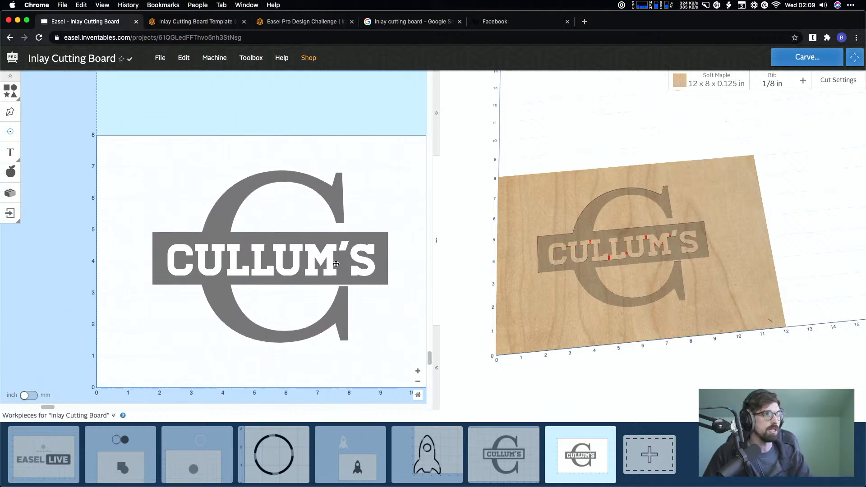
# Step: Position the bar's lower-left corner at X 1.5 in and Y 3 in
pyautogui.click(157, 244)
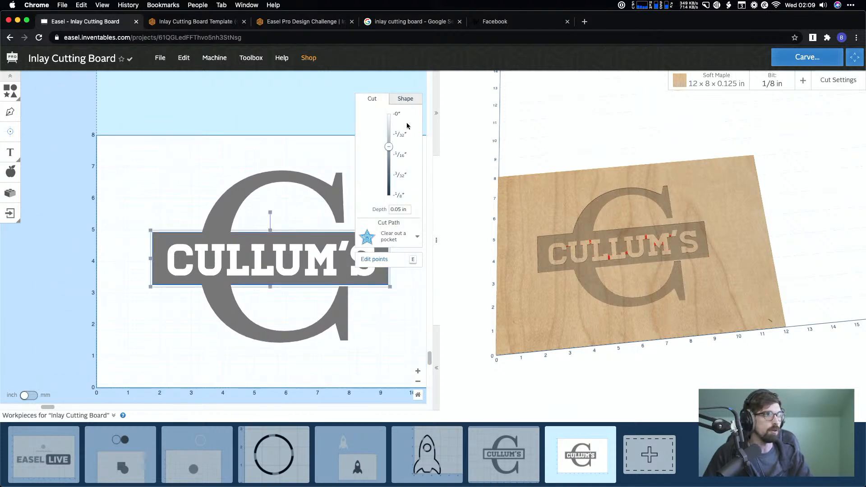
pyautogui.click(413, 103)
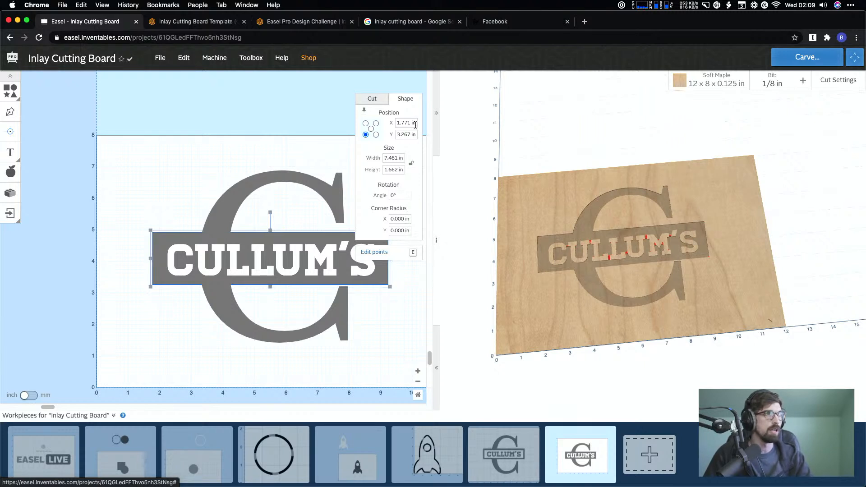
pyautogui.click(406, 123)
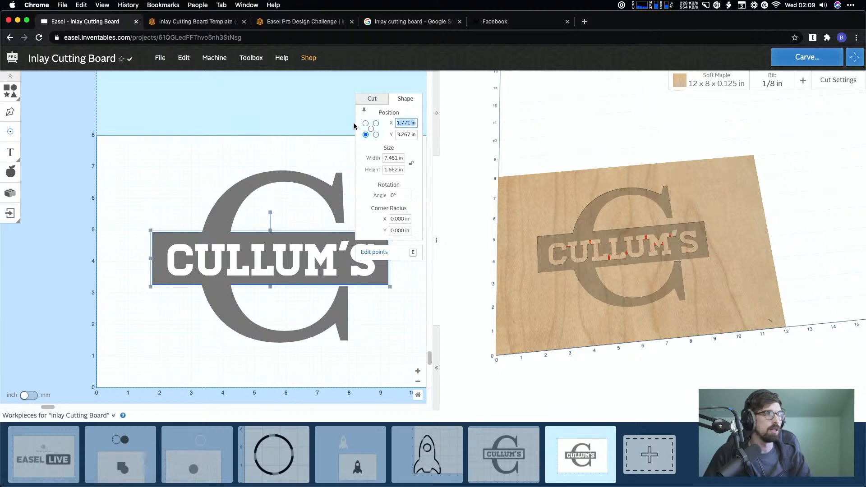
pyautogui.write('1')
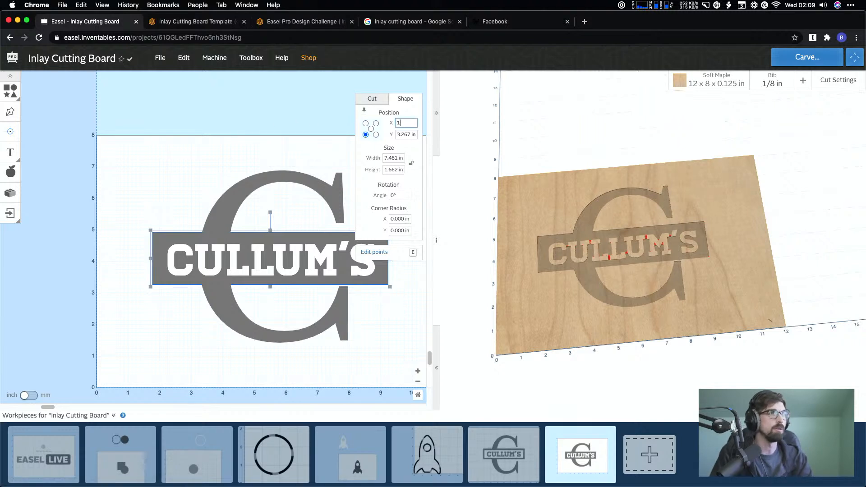
pyautogui.write('.5')
pyautogui.click(413, 134)
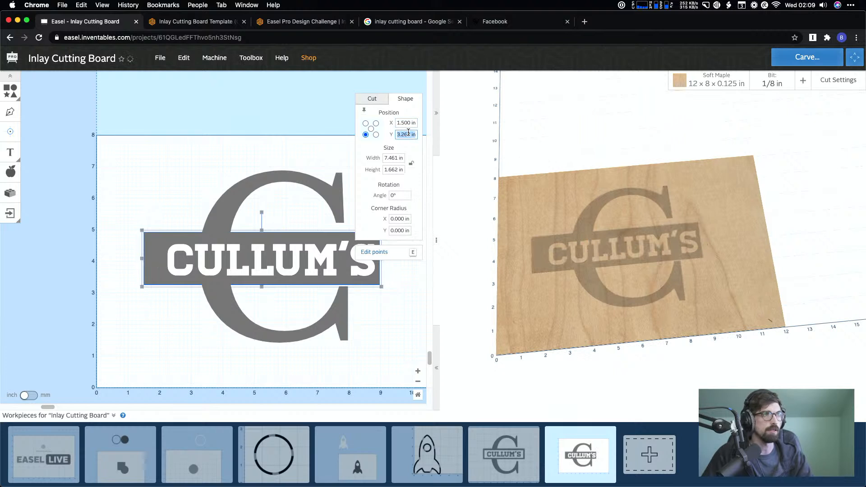
pyautogui.write('3')
pyautogui.press('Return')
# Step: Shift the family name slightly down and left so that it is centred on the repositioned bar
pyautogui.click(226, 178)
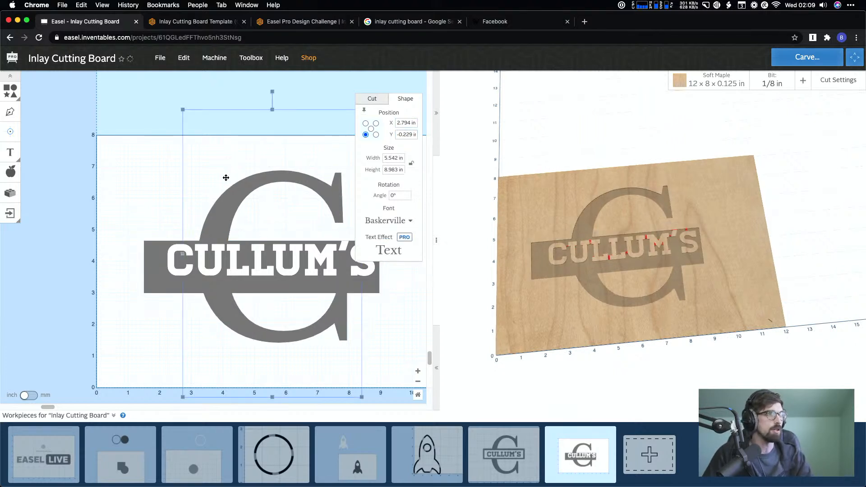
pyautogui.moveTo(265, 269); pyautogui.dragTo(258, 276)
pyautogui.click(421, 321)
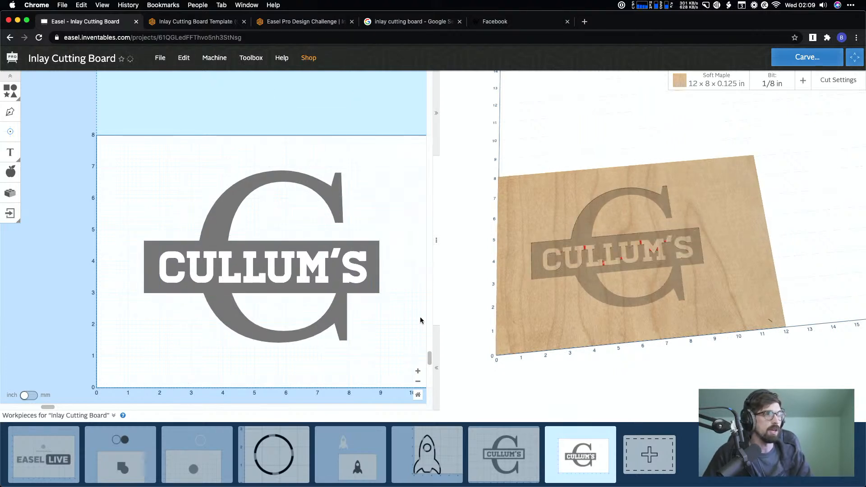
# Step: Try working with a duplicate of the solid bar, moving the copy clear of the monogram
pyautogui.click(378, 289)
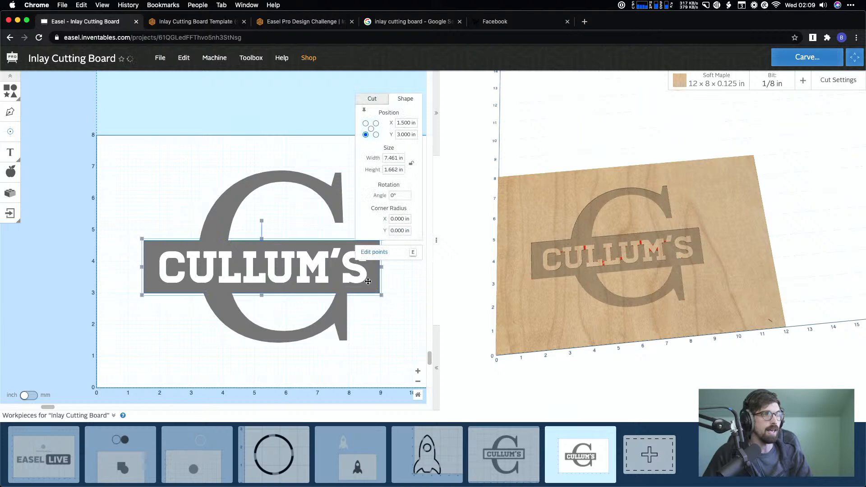
pyautogui.click(184, 58)
pyautogui.click(192, 166)
pyautogui.click(184, 57)
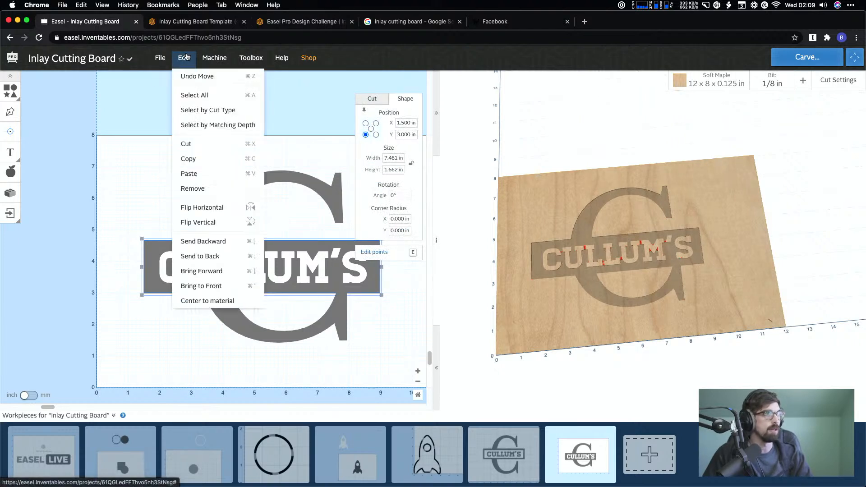
pyautogui.click(192, 172)
pyautogui.hscroll(5, 362, 290)
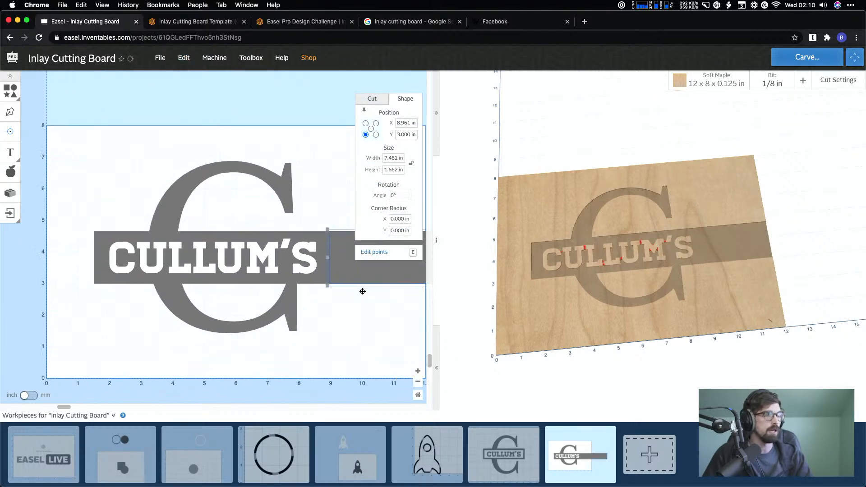
pyautogui.moveTo(343, 265); pyautogui.dragTo(325, 323)
pyautogui.hscroll(2, 325, 323)
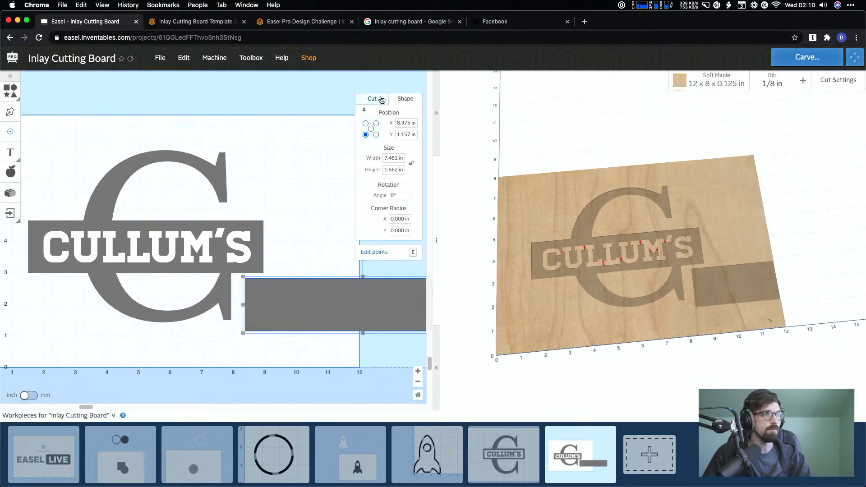
pyautogui.moveTo(364, 301); pyautogui.dragTo(255, 376)
pyautogui.hscroll(-5, 255, 376)
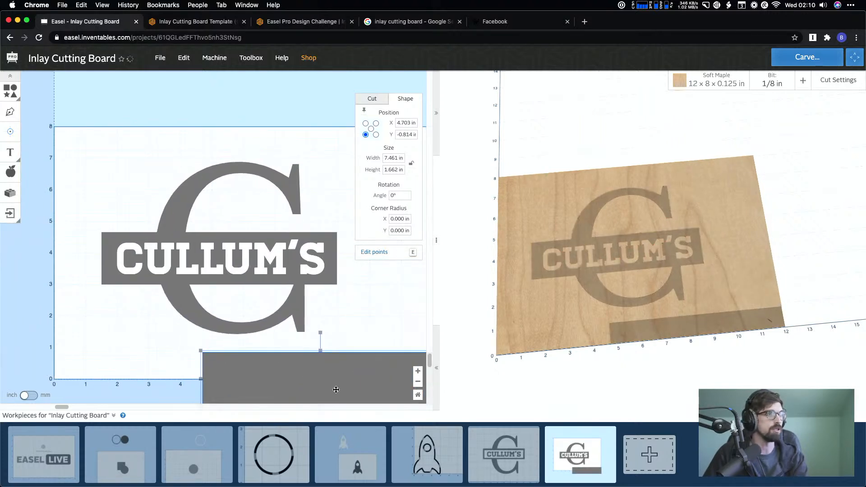
pyautogui.moveTo(336, 389); pyautogui.dragTo(236, 269)
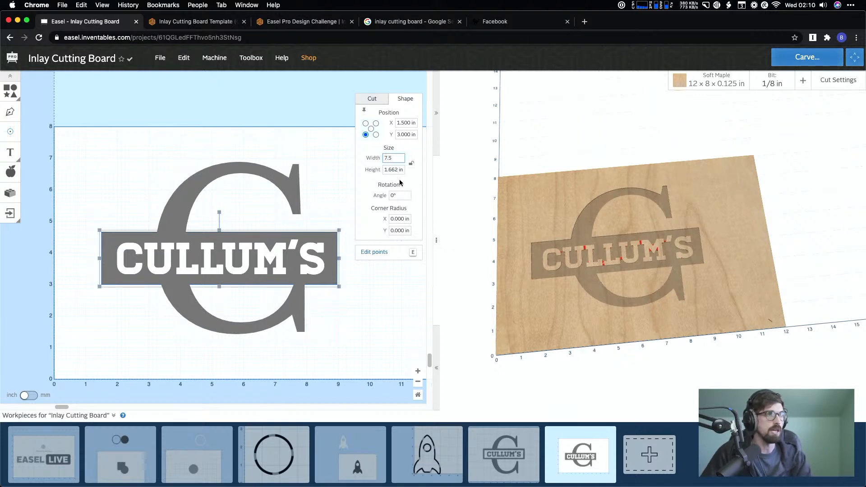
# Step: Resize the bar to 7.5 in wide by 1.5 in high and nudge it slightly up around the family name
pyautogui.write('7.5')
pyautogui.click(394, 170)
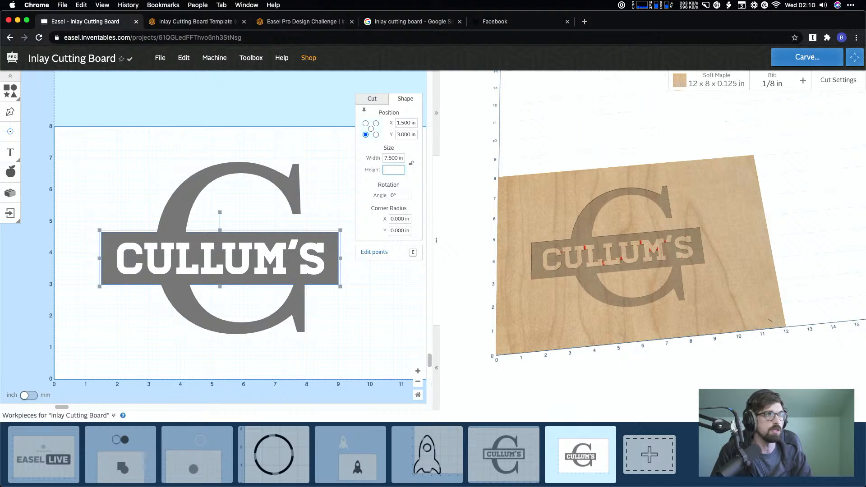
pyautogui.press('Return')
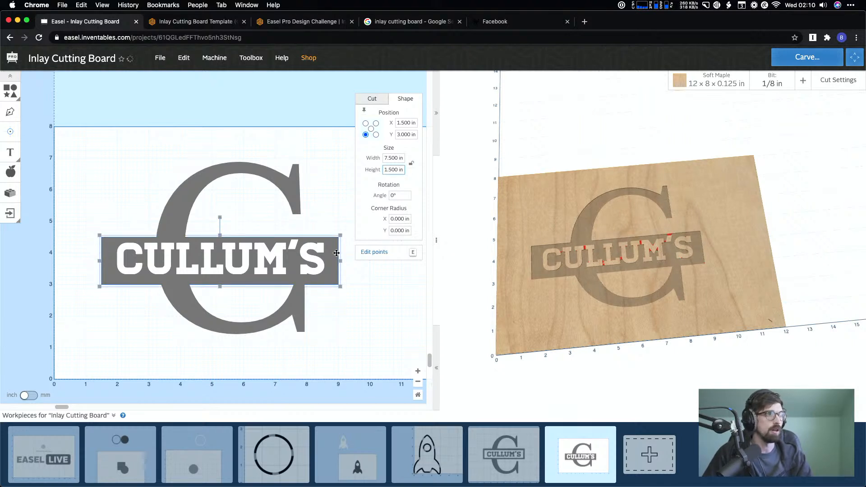
pyautogui.click(375, 298)
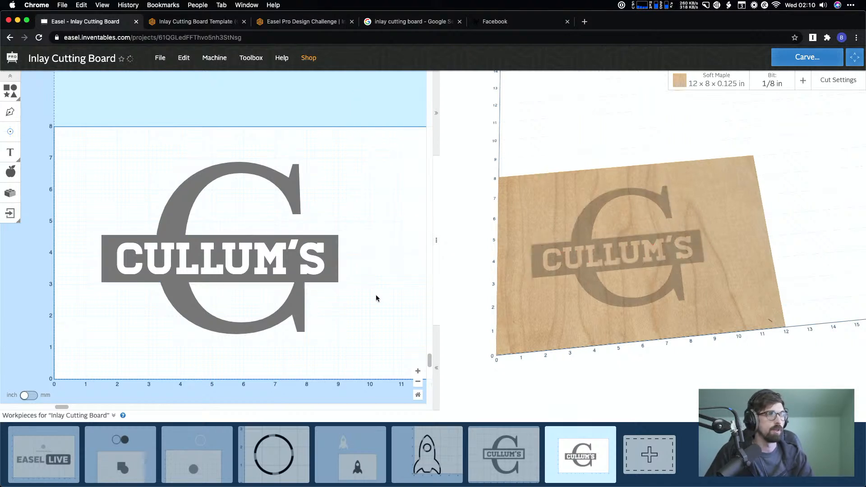
# Step: Set the bar's cut depth to 0 so that it masks out the middle of the C
pyautogui.click(335, 263)
pyautogui.click(372, 99)
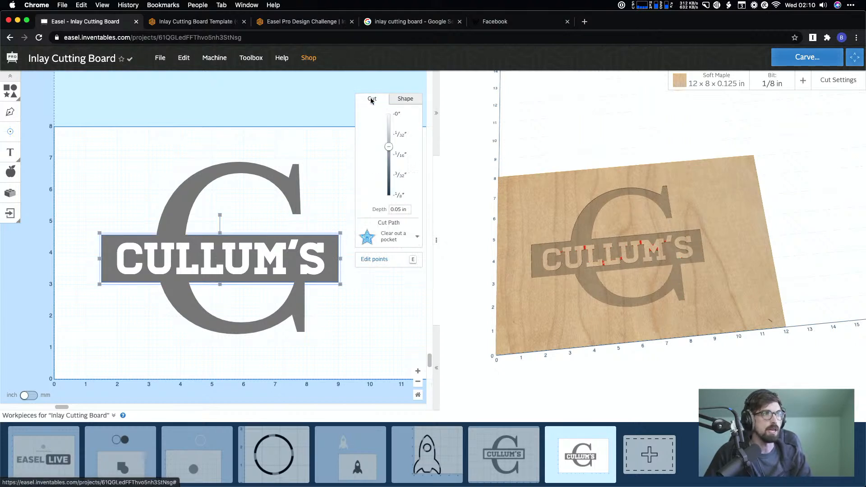
pyautogui.moveTo(389, 147); pyautogui.dragTo(390, 106)
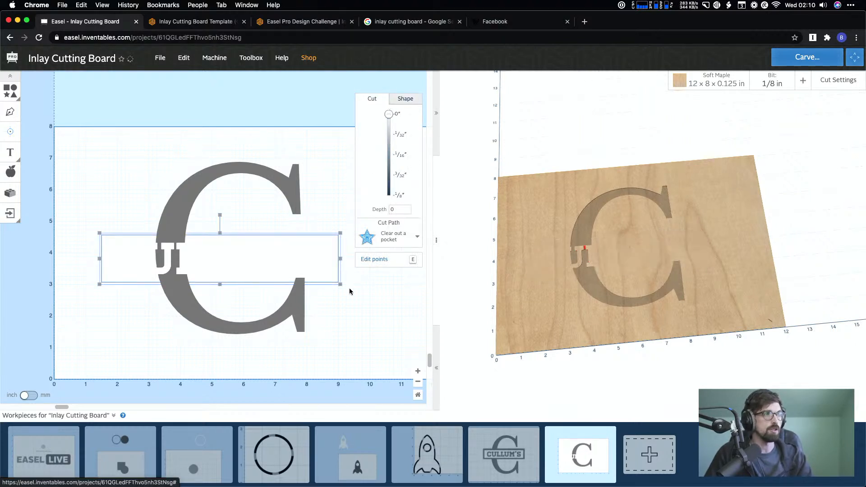
pyautogui.click(353, 322)
# Step: Set the family name's cut depth to 0.05 in, matching the depth of the C
pyautogui.click(193, 254)
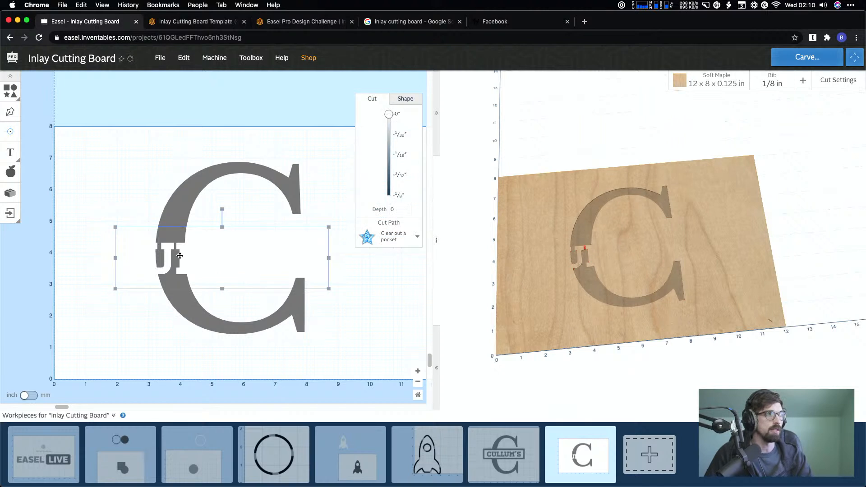
pyautogui.doubleClick(180, 255)
pyautogui.click(60, 225)
pyautogui.click(144, 254)
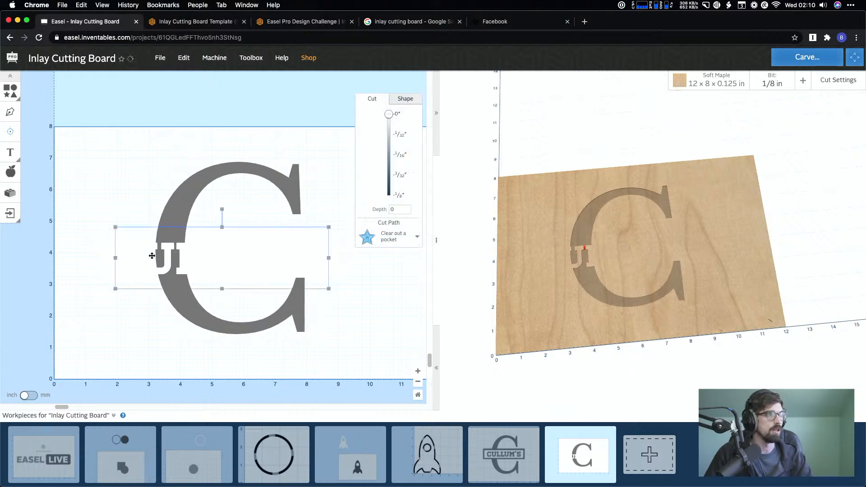
pyautogui.moveTo(390, 116); pyautogui.dragTo(402, 147)
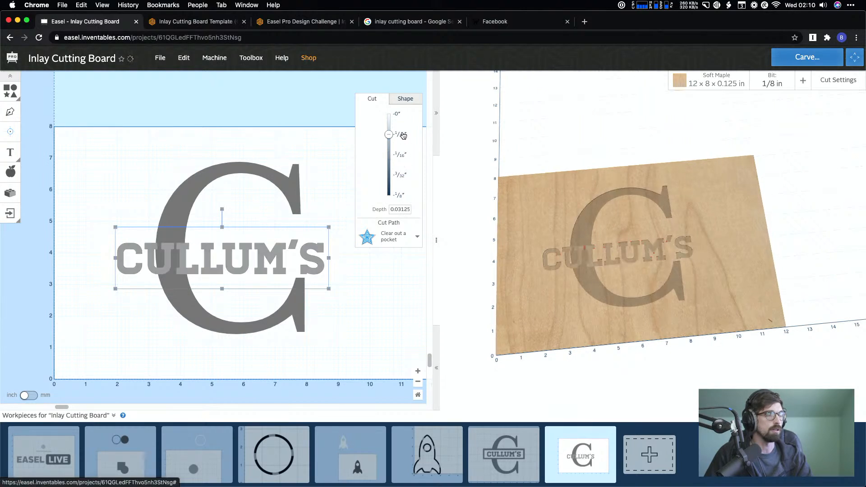
pyautogui.click(286, 180)
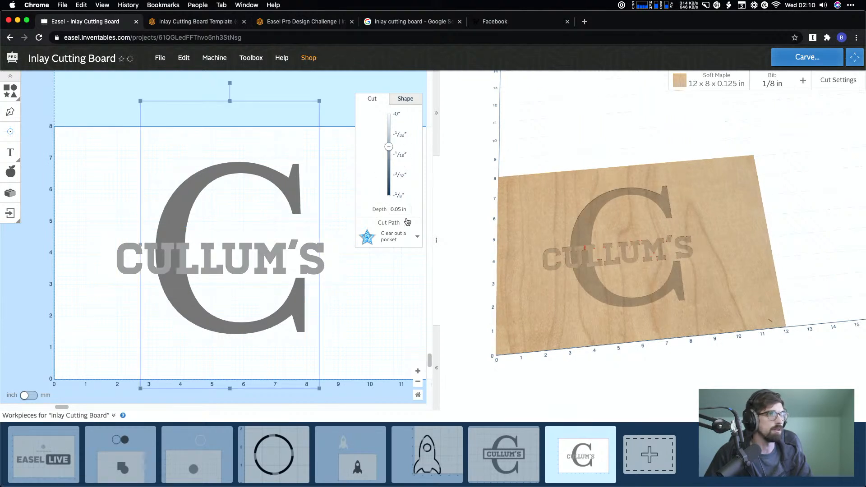
pyautogui.click(128, 264)
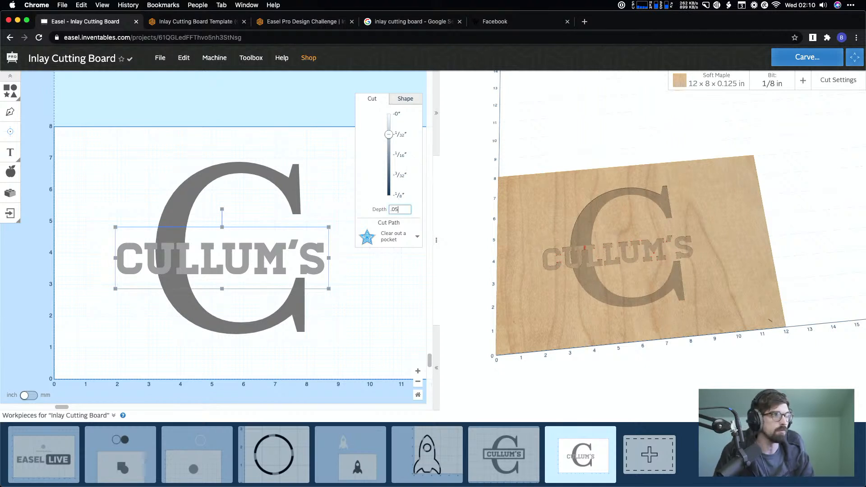
pyautogui.press('Return')
pyautogui.click(348, 344)
# Step: Duplicate the zero-depth bar and place the copy over the lower part of the C, just below the family name
pyautogui.click(333, 274)
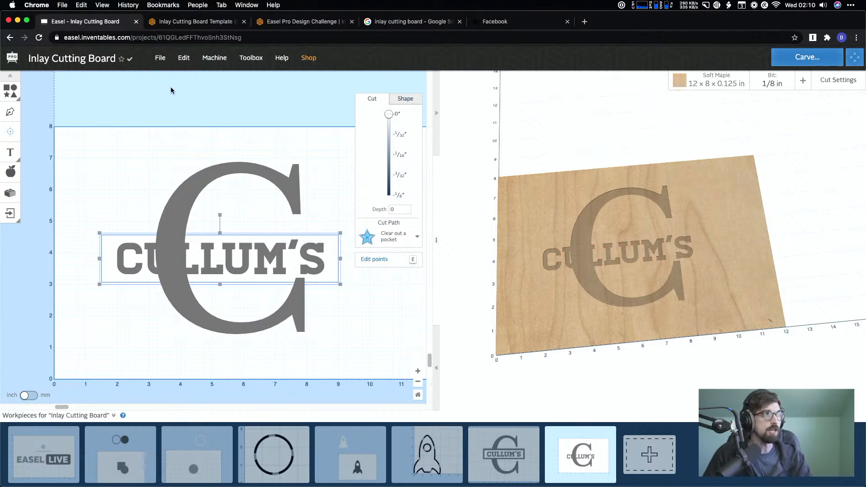
pyautogui.click(184, 58)
pyautogui.click(188, 158)
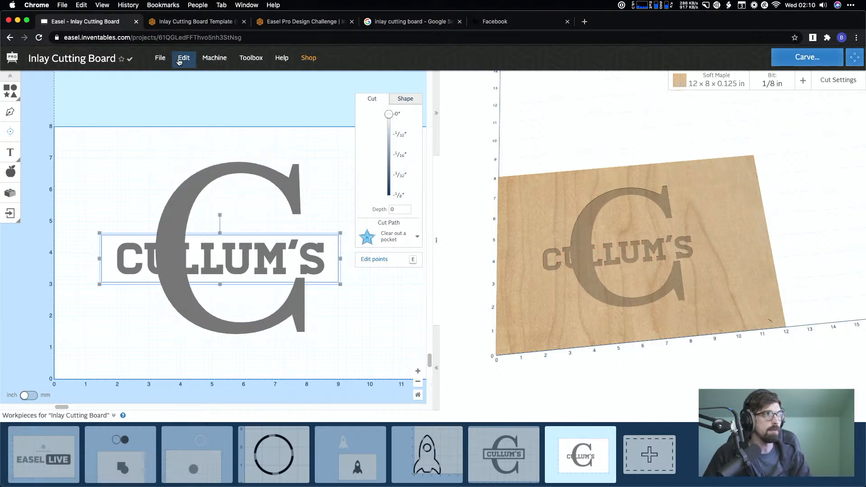
pyautogui.click(179, 62)
pyautogui.click(187, 174)
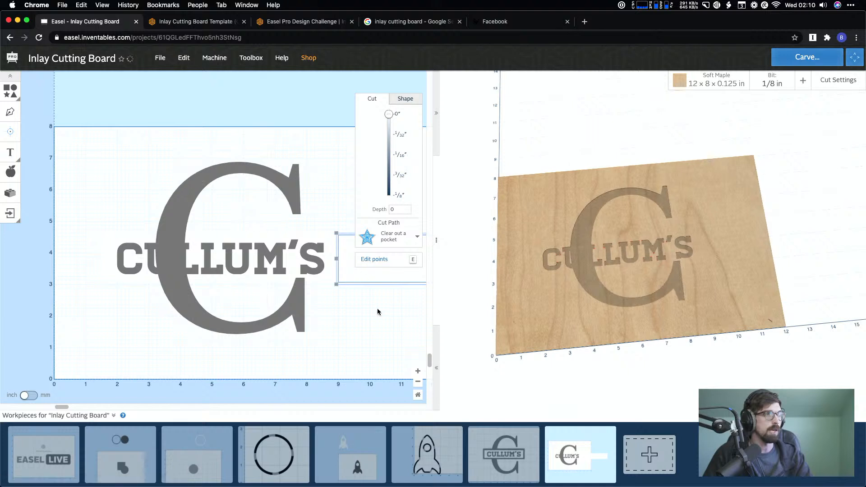
pyautogui.moveTo(355, 270); pyautogui.dragTo(137, 310)
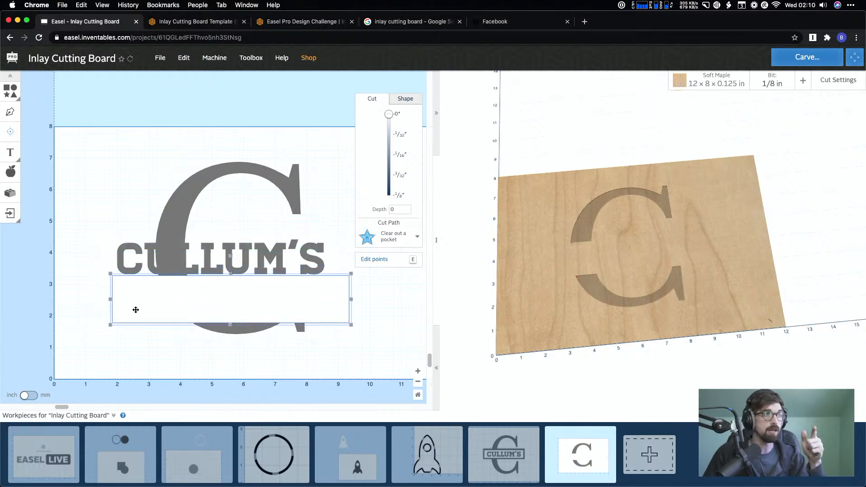
# Step: Resize the duplicate bar to 7.7 in wide by 1.7 in high
pyautogui.click(411, 98)
pyautogui.click(392, 157)
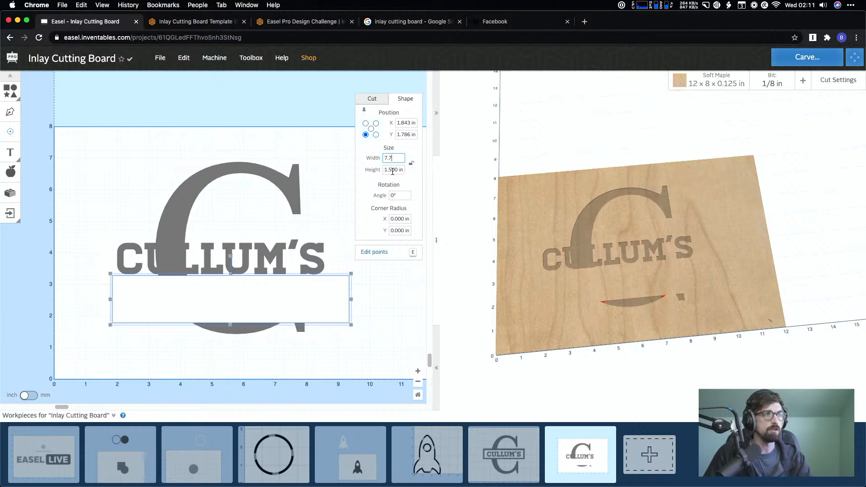
pyautogui.press('Return')
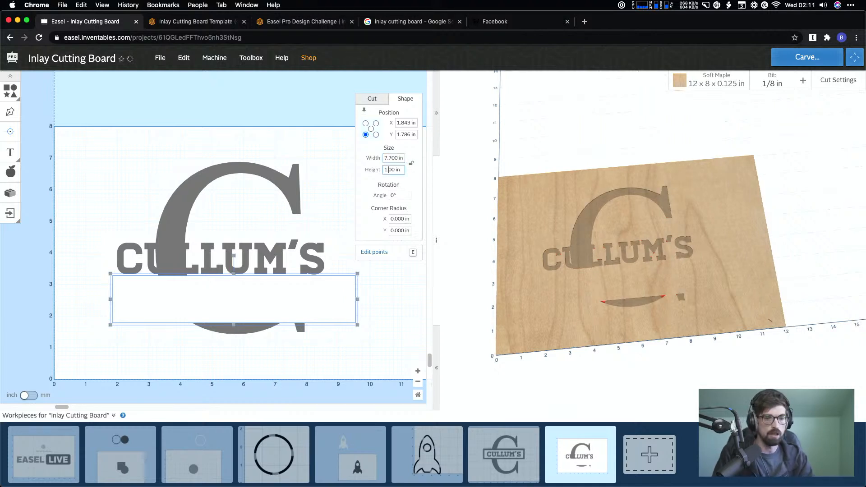
pyautogui.click(409, 311)
pyautogui.click(324, 305)
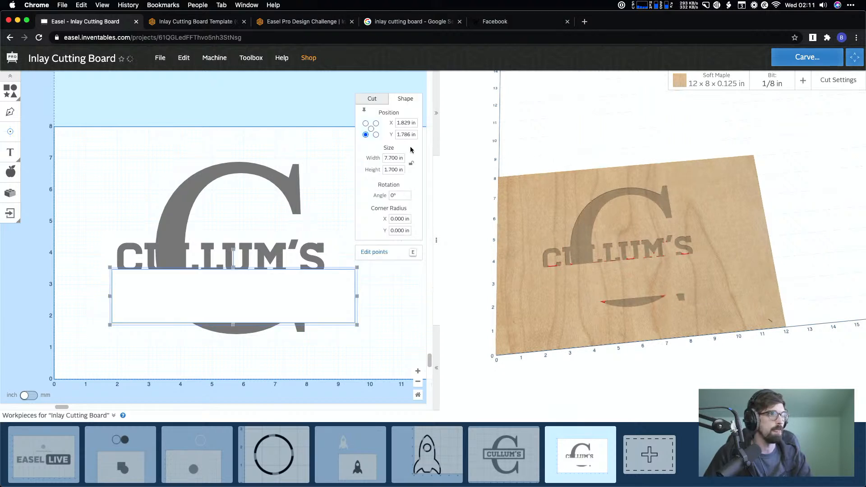
# Step: Set the larger duplicate bar's cut depth to 0.05 in and send it to the back of the design
pyautogui.click(372, 100)
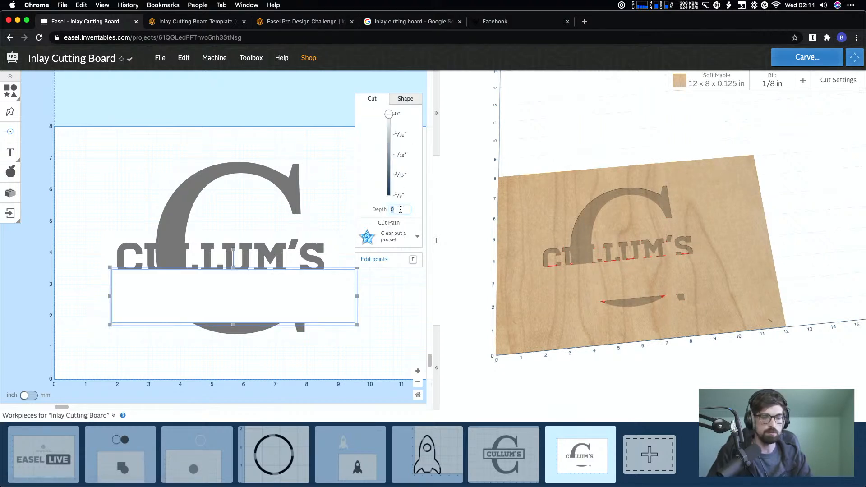
pyautogui.write('.05')
pyautogui.press('Return')
pyautogui.click(328, 240)
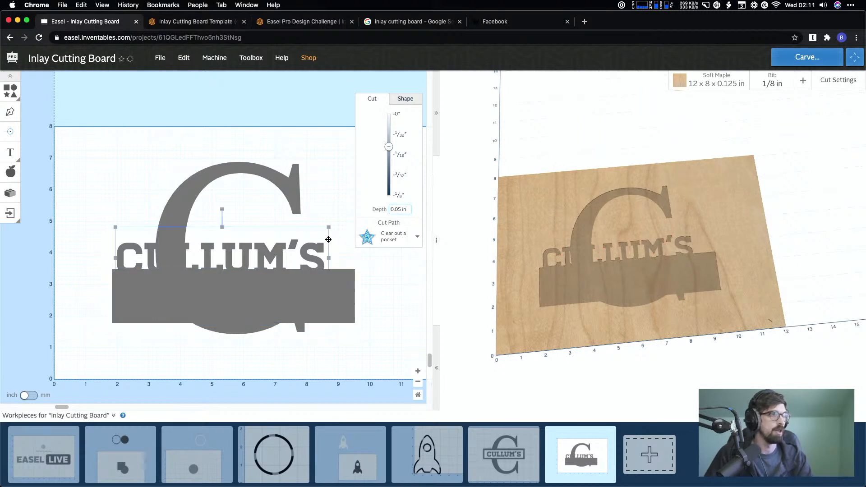
pyautogui.click(351, 298)
pyautogui.rightClick(351, 300)
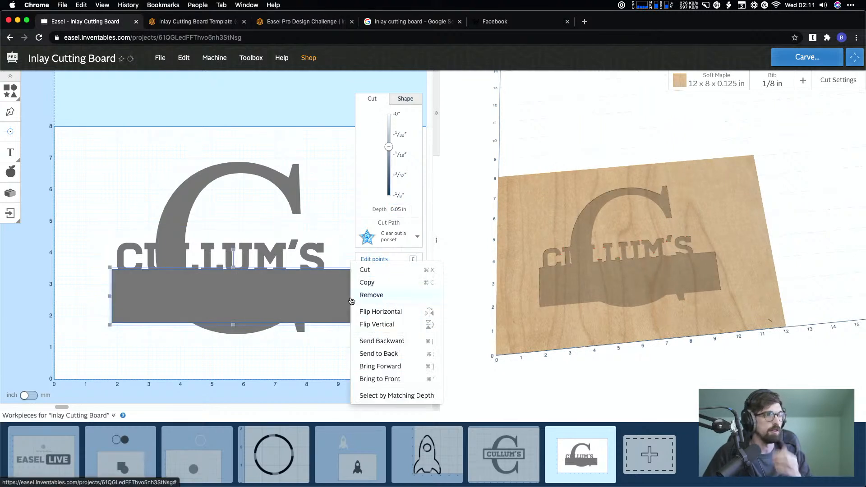
pyautogui.click(380, 354)
# Step: Move the smaller zero-depth bar onto the larger bar so that only an outlined border remains
pyautogui.click(341, 259)
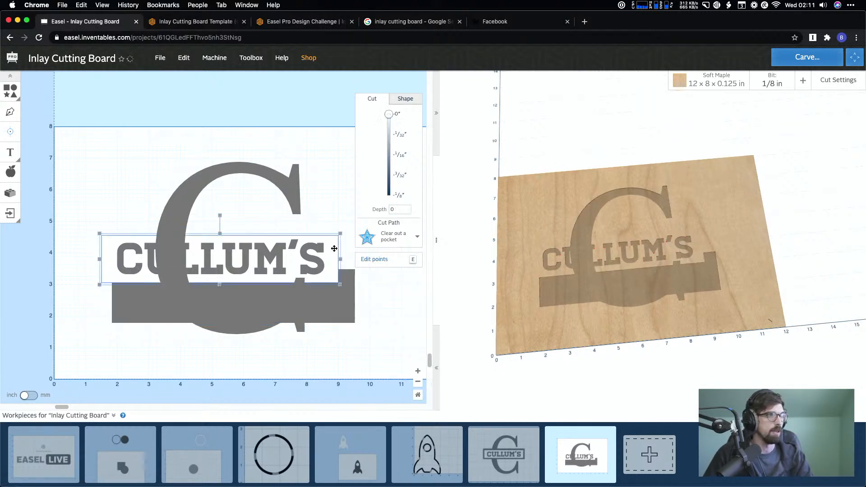
pyautogui.click(346, 289)
pyautogui.moveTo(346, 283); pyautogui.dragTo(348, 286)
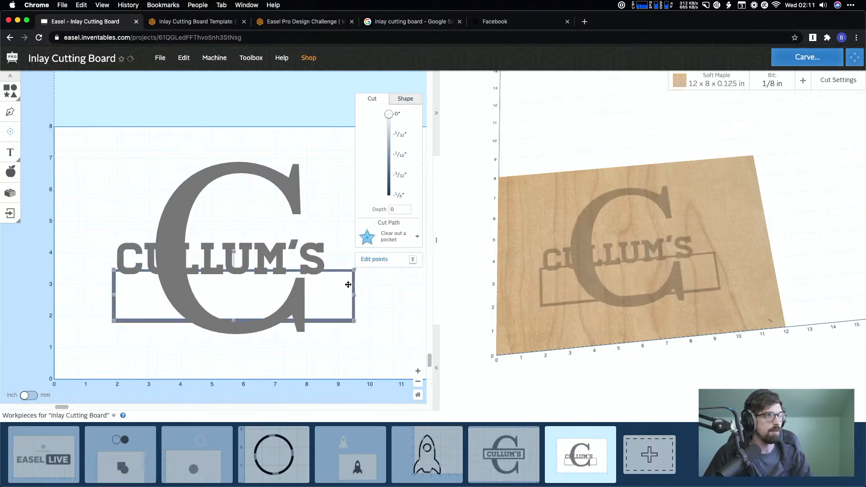
pyautogui.click(378, 331)
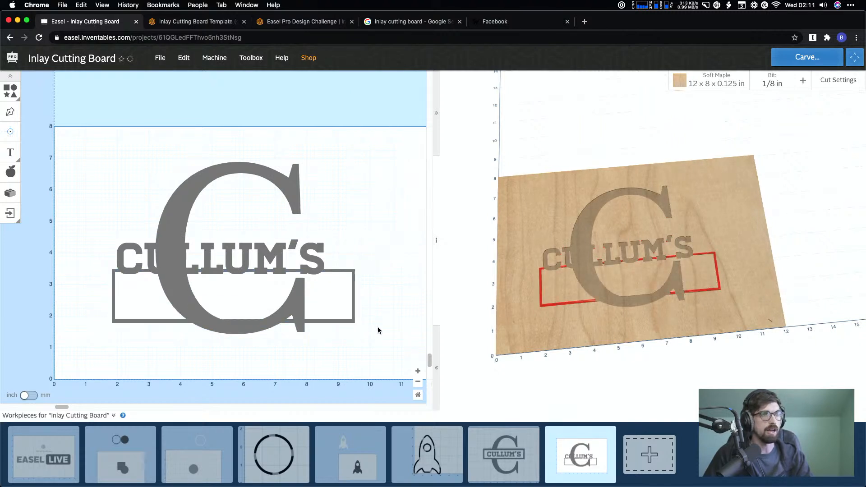
# Step: Resize the larger bar to 7.9 in wide by 1.9 in high for a thicker border
pyautogui.click(332, 285)
pyautogui.scroll(3, 342, 285)
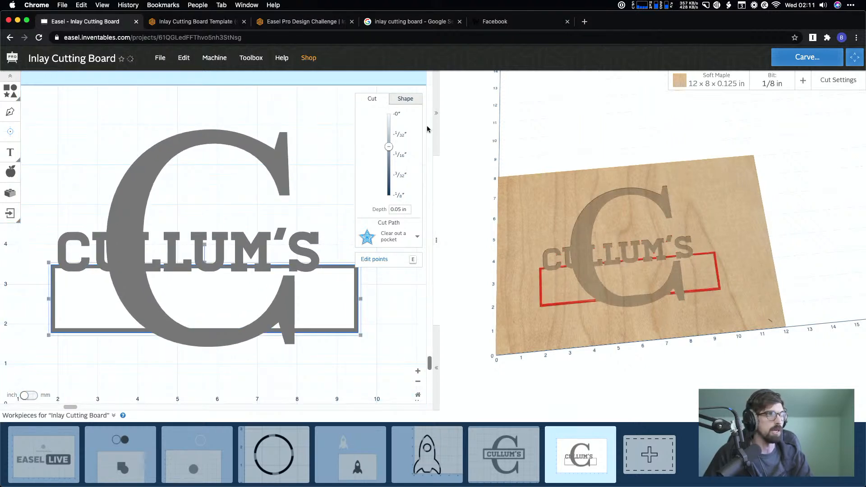
pyautogui.click(406, 100)
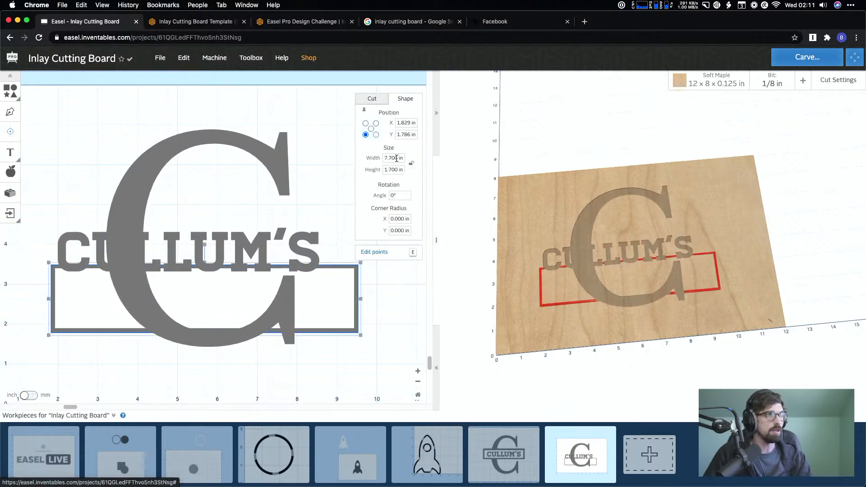
pyautogui.click(392, 158)
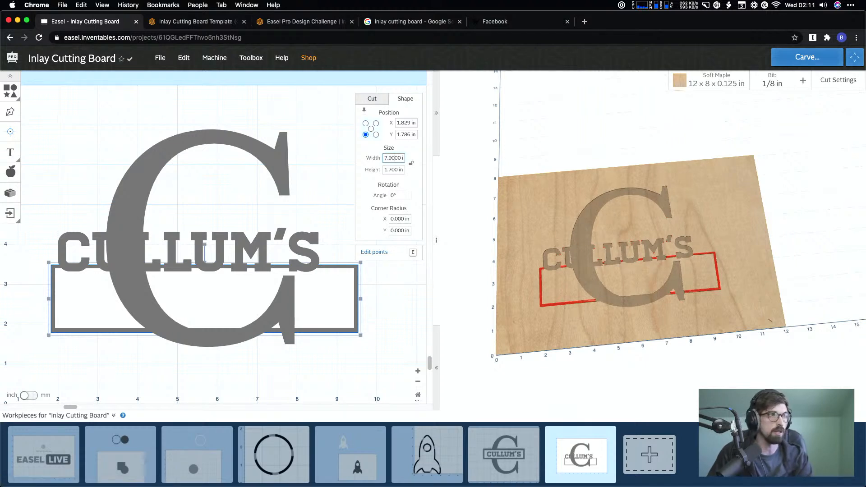
pyautogui.click(392, 170)
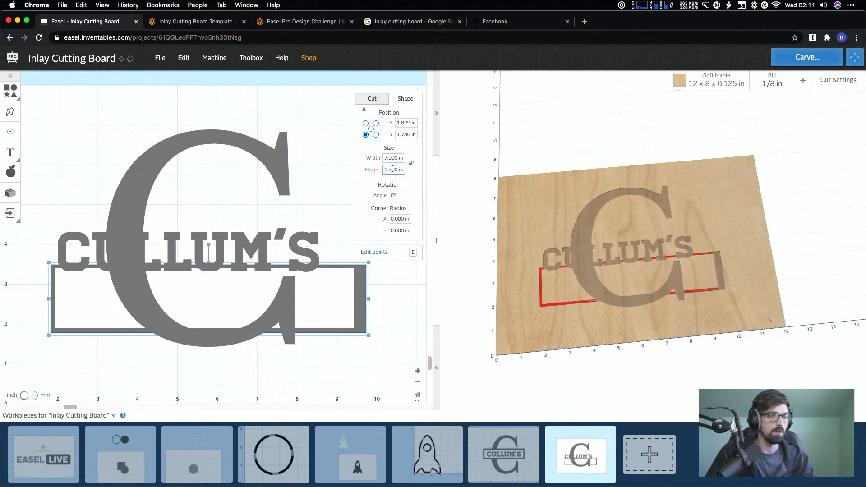
pyautogui.press('Return')
pyautogui.click(377, 332)
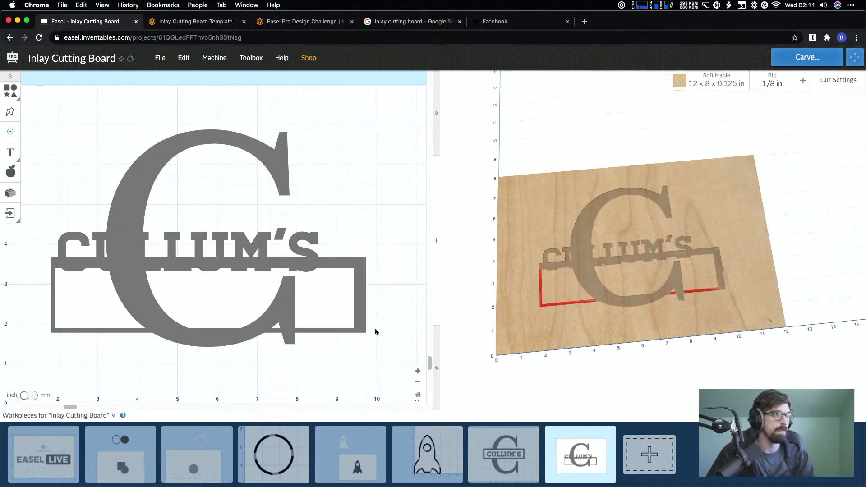
# Step: Select both bars and align their centres horizontally and vertically to even out the border
pyautogui.click(332, 292)
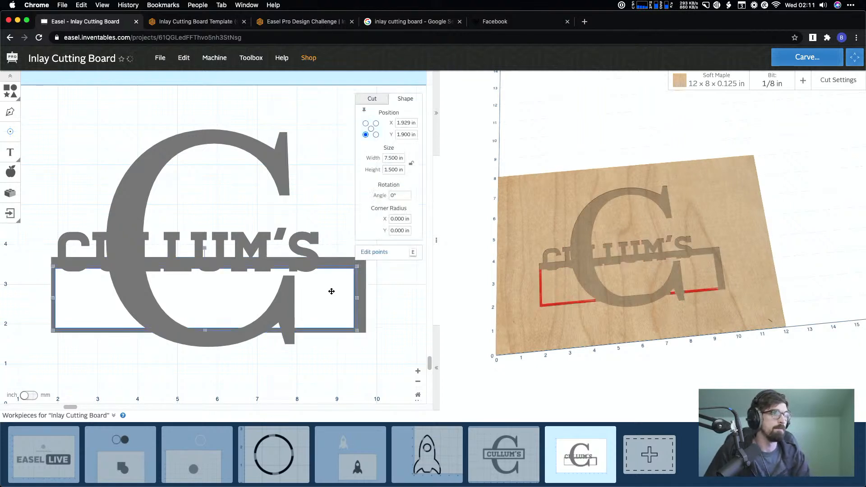
pyautogui.keyDown('shift'); pyautogui.click(362, 283); pyautogui.keyUp('shift')
pyautogui.moveTo(362, 283); pyautogui.dragTo(356, 306)
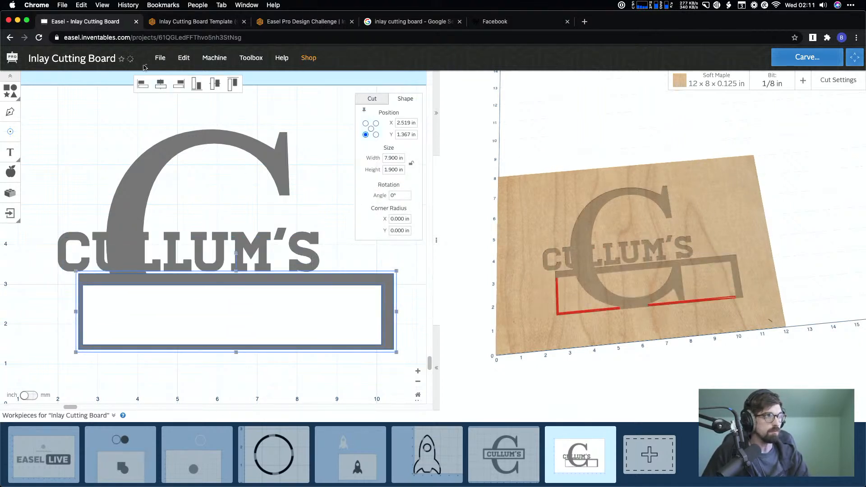
pyautogui.click(159, 84)
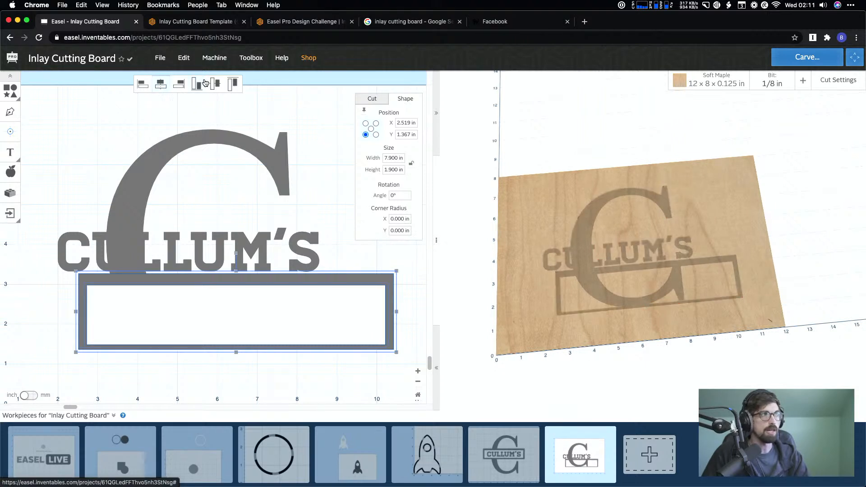
pyautogui.click(215, 84)
# Step: Move the two bars together across the middle of the C so that they frame the family name
pyautogui.moveTo(377, 337); pyautogui.dragTo(315, 231)
pyautogui.click(398, 319)
pyautogui.hscroll(-5, 399, 319)
pyautogui.click(177, 84)
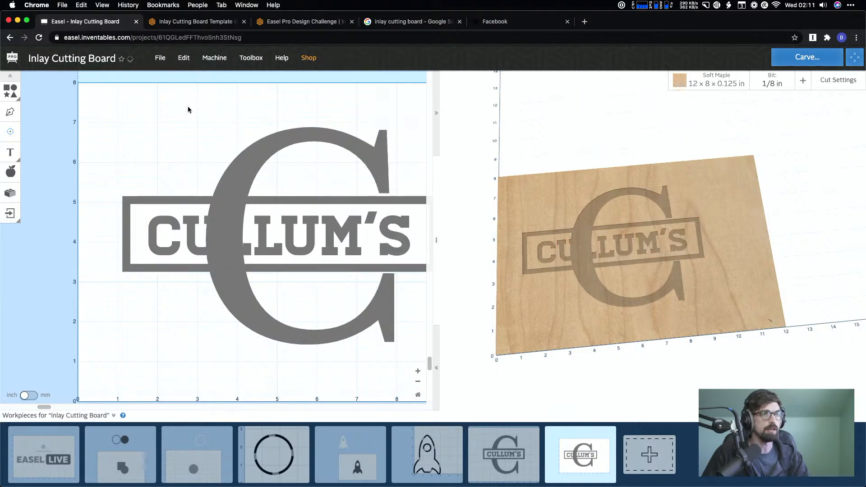
pyautogui.scroll(-1, 186, 111)
pyautogui.scroll(-5, 163, 169)
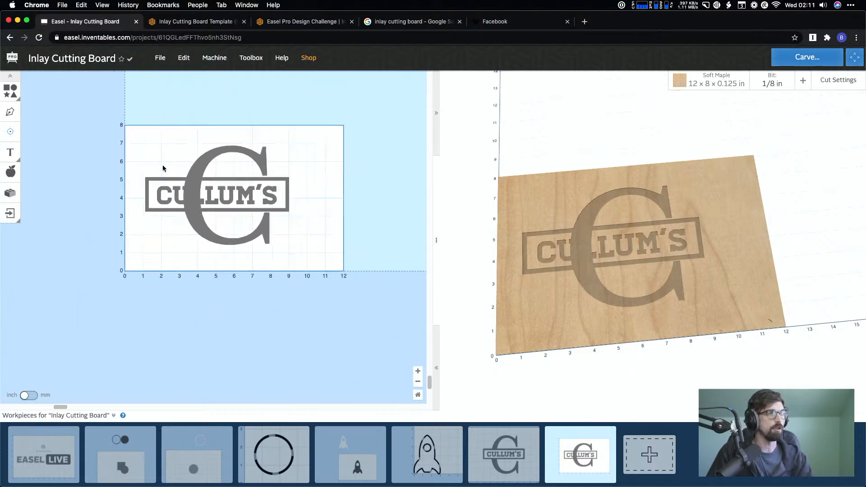
# Step: Select the C, the family name and both bars and align their centres horizontally and vertically
pyautogui.moveTo(125, 136); pyautogui.dragTo(351, 334)
pyautogui.scroll(3, 113, 147)
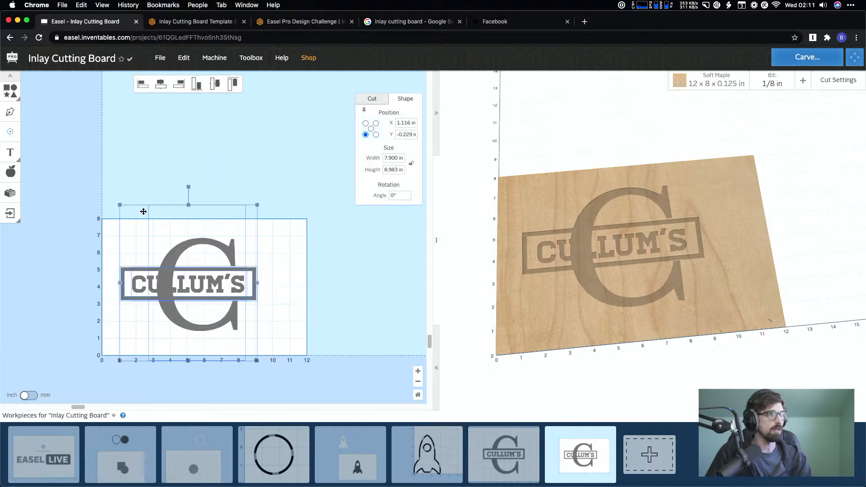
pyautogui.click(120, 164)
pyautogui.moveTo(109, 183); pyautogui.dragTo(299, 390)
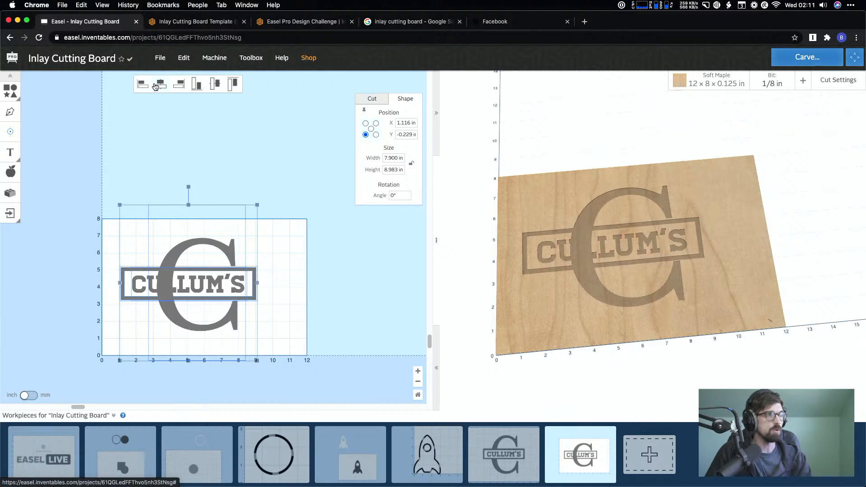
pyautogui.click(137, 173)
pyautogui.moveTo(95, 178); pyautogui.dragTo(316, 382)
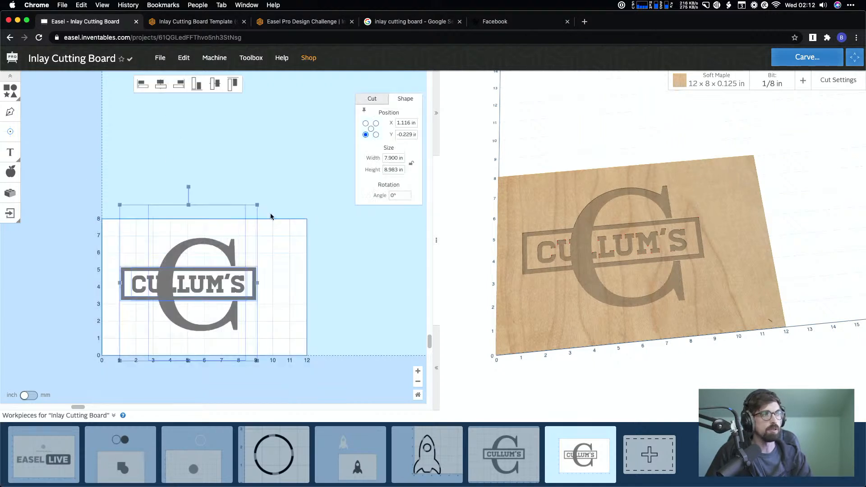
pyautogui.click(162, 87)
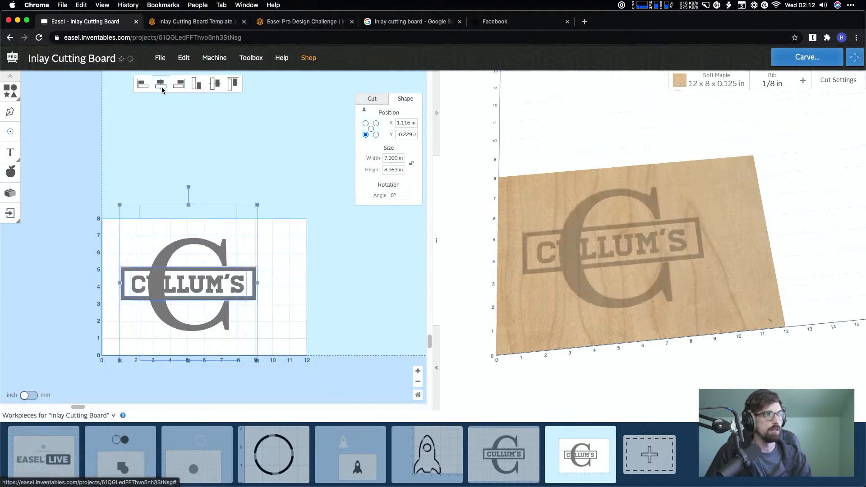
pyautogui.click(218, 87)
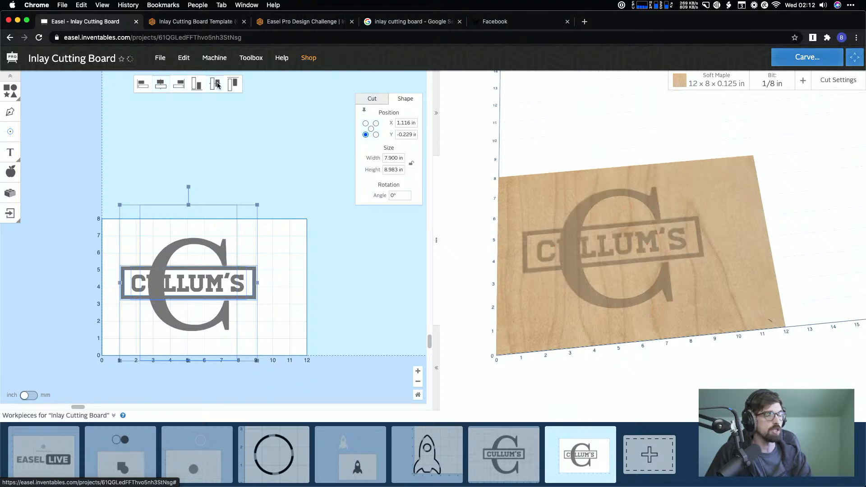
pyautogui.click(330, 288)
pyautogui.scroll(1, 233, 294)
pyautogui.scroll(2, 233, 295)
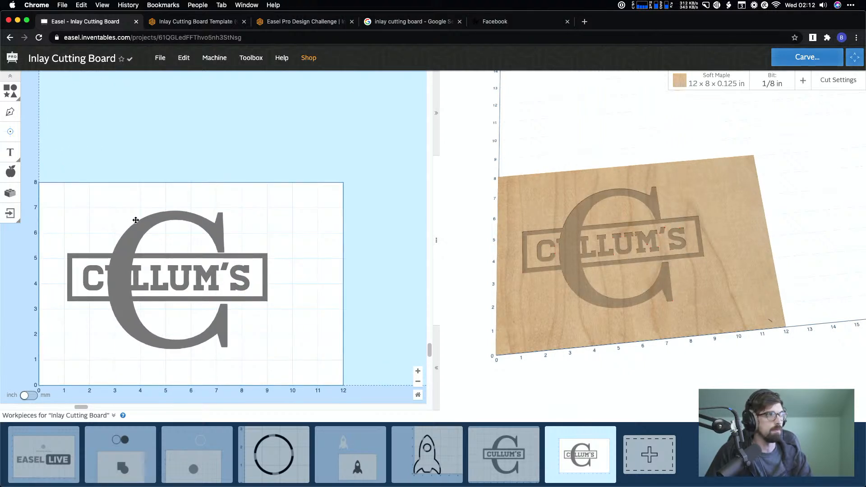
# Step: Move the whole monogram off the material into the empty area above the 12 x 8 in workpiece
pyautogui.scroll(-2, 136, 220)
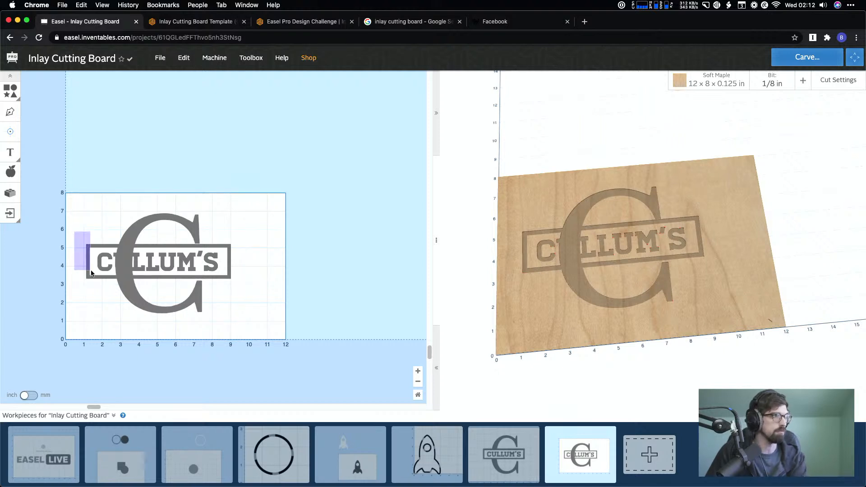
pyautogui.moveTo(91, 273); pyautogui.dragTo(101, 275)
pyautogui.click(245, 256)
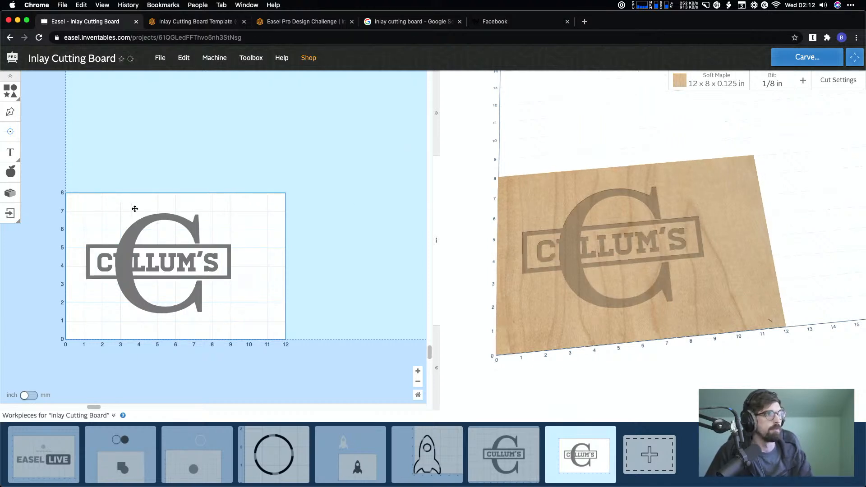
pyautogui.click(166, 221)
pyautogui.moveTo(211, 179); pyautogui.dragTo(217, 171)
pyautogui.click(122, 198)
pyautogui.click(117, 238)
pyautogui.moveTo(135, 285); pyautogui.dragTo(201, 144)
pyautogui.scroll(3, 200, 144)
pyautogui.click(190, 348)
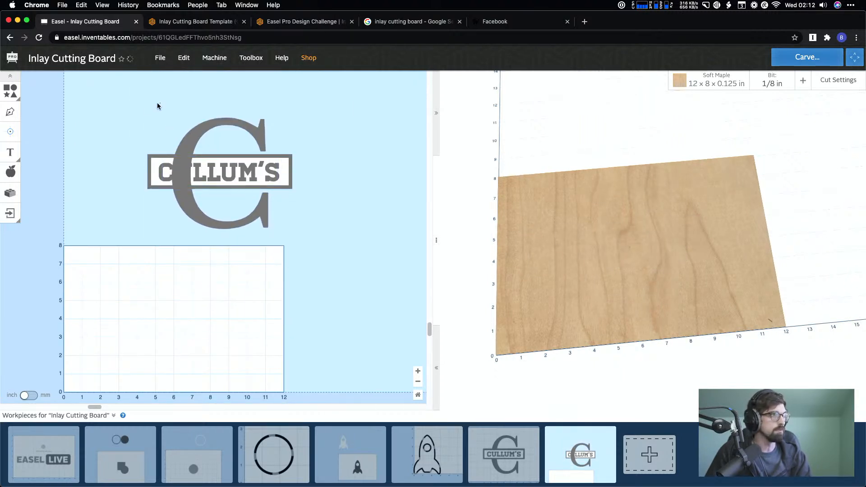
# Step: Cut the whole monogram from the canvas and paste it back in the same place
pyautogui.moveTo(131, 111); pyautogui.dragTo(397, 312)
pyautogui.click(183, 60)
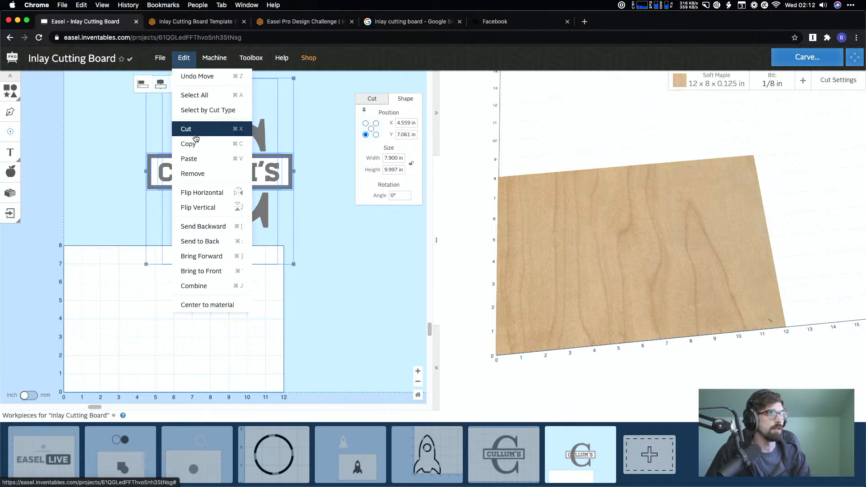
pyautogui.click(192, 129)
pyautogui.click(186, 62)
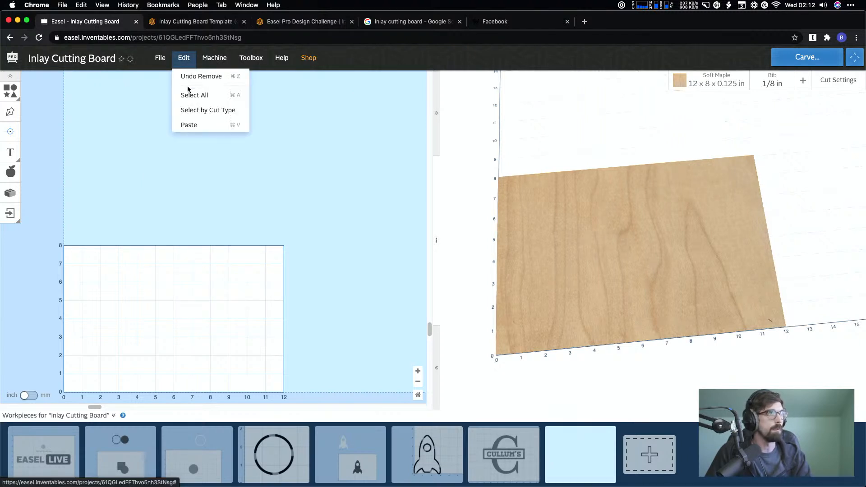
pyautogui.click(182, 64)
pyautogui.click(183, 58)
pyautogui.click(189, 125)
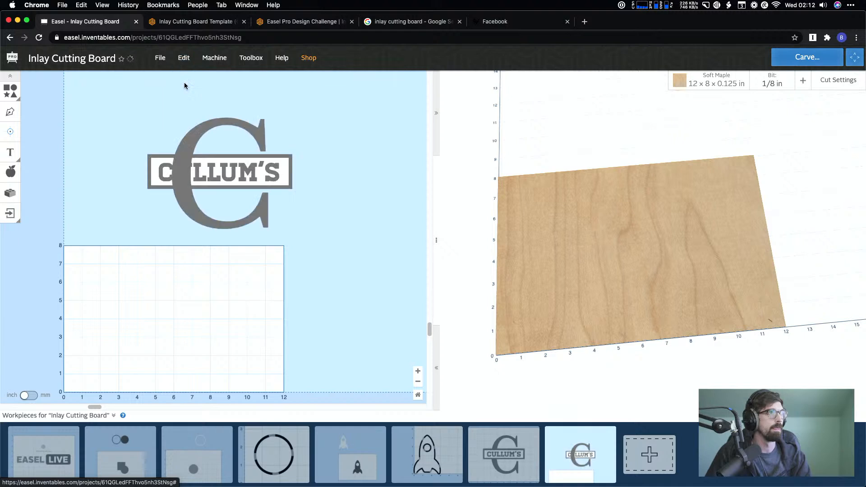
# Step: Copy the whole monogram, paste a duplicate and place it on the workpiece below the original
pyautogui.moveTo(107, 118); pyautogui.dragTo(313, 236)
pyautogui.click(184, 58)
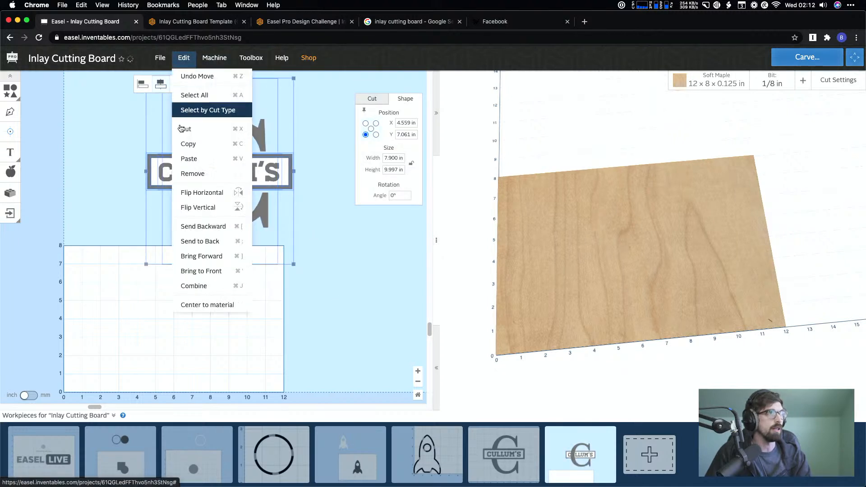
pyautogui.click(191, 144)
pyautogui.click(184, 58)
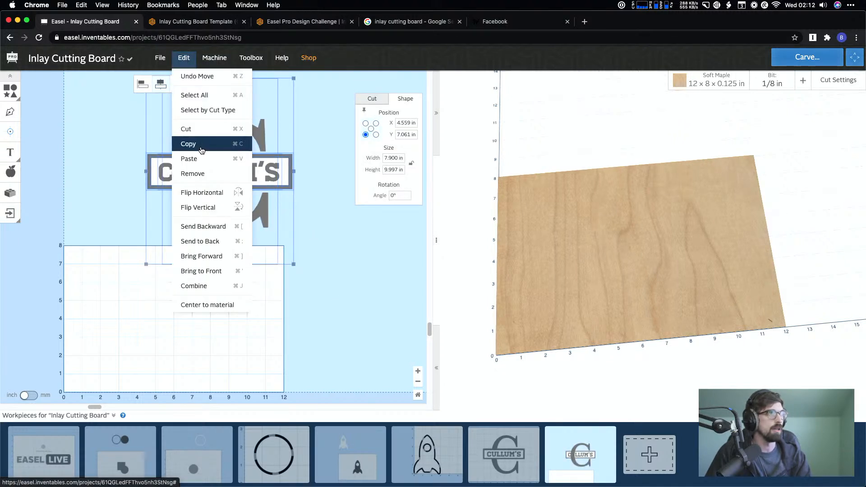
pyautogui.click(189, 158)
pyautogui.moveTo(341, 173); pyautogui.dragTo(148, 315)
pyautogui.hscroll(-5, 142, 329)
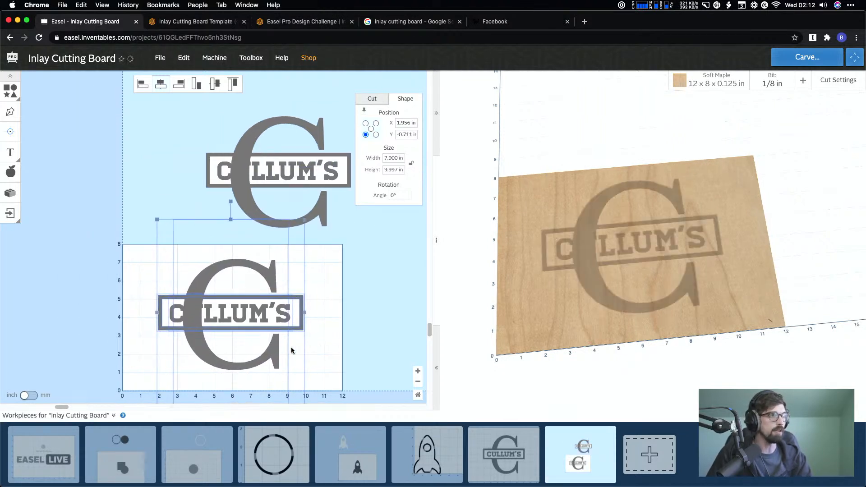
pyautogui.click(141, 330)
# Step: Shift the inner zero-depth bar of the monogram on the workpiece out of its frame and undo that move
pyautogui.keyDown('ctrl'); pyautogui.scroll(5, 141, 330); pyautogui.keyUp('ctrl')
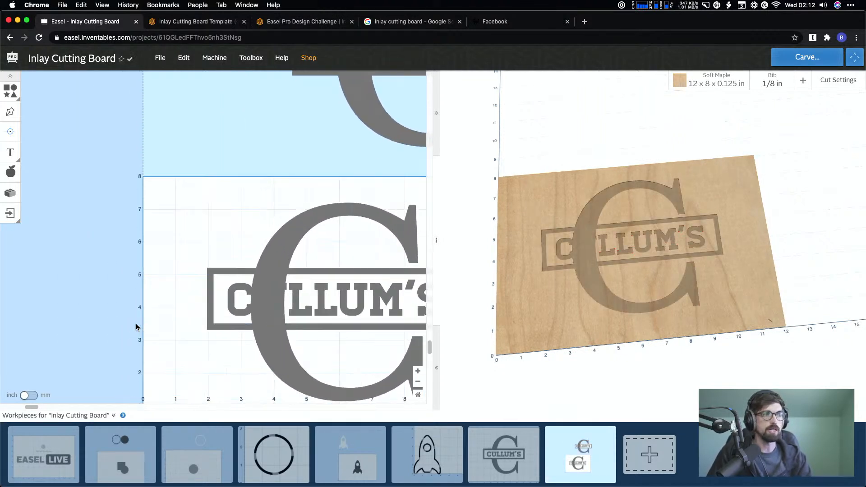
pyautogui.moveTo(223, 286); pyautogui.dragTo(213, 295)
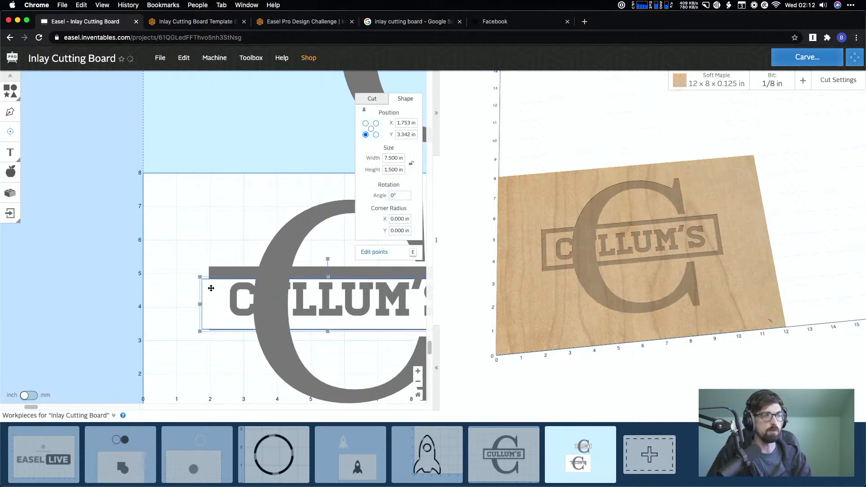
pyautogui.click(184, 58)
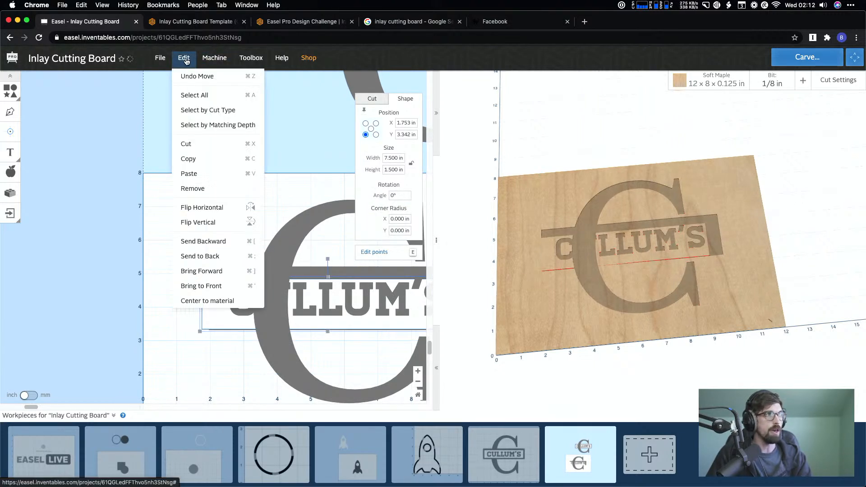
pyautogui.click(197, 76)
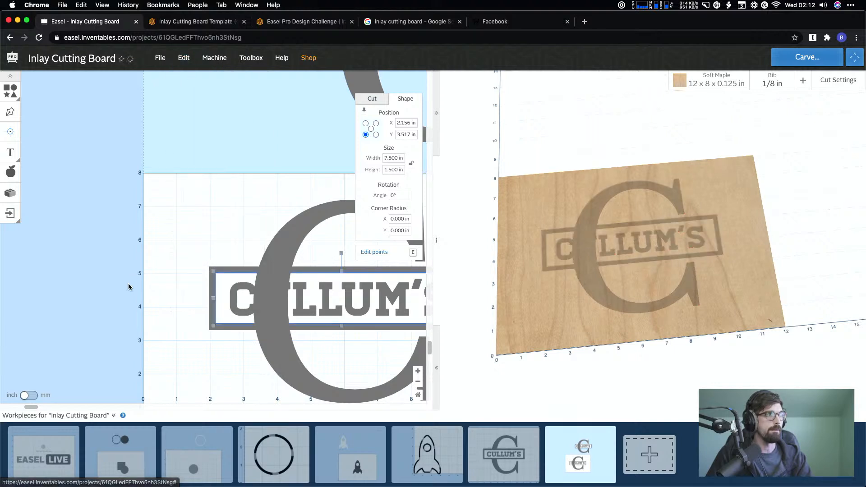
# Step: Try to combine the inner zero-depth bar with the letter C of the monogram on the workpiece
pyautogui.click(128, 283)
pyautogui.hscroll(2, 128, 283)
pyautogui.click(172, 256)
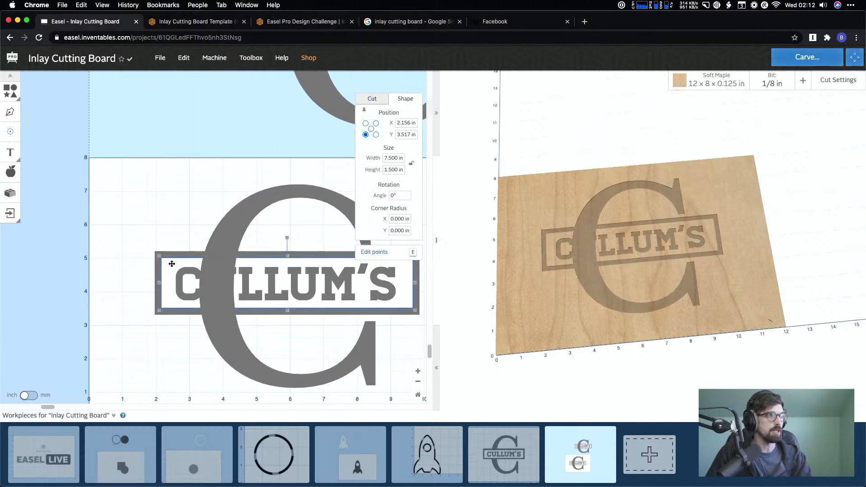
pyautogui.keyDown('shift'); pyautogui.click(240, 235); pyautogui.keyUp('shift')
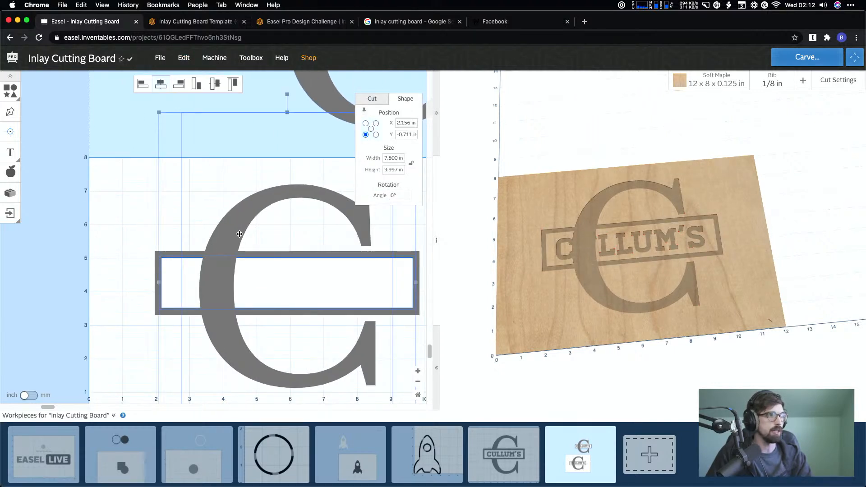
pyautogui.rightClick(239, 235)
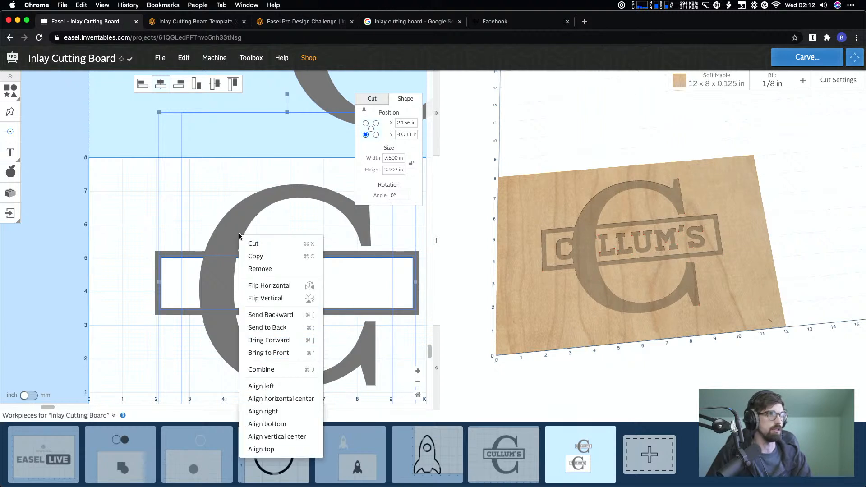
pyautogui.click(260, 370)
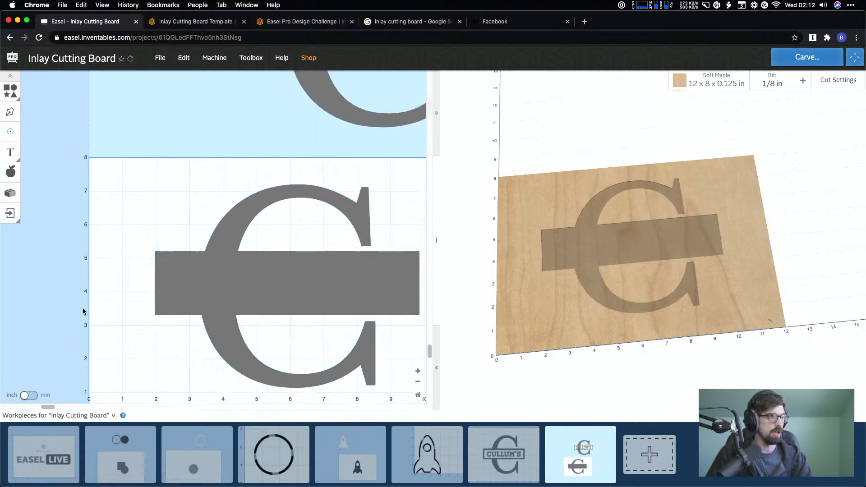
# Step: Combine the family name text with the inner bar of the workpiece monogram and undo that combination
pyautogui.click(212, 272)
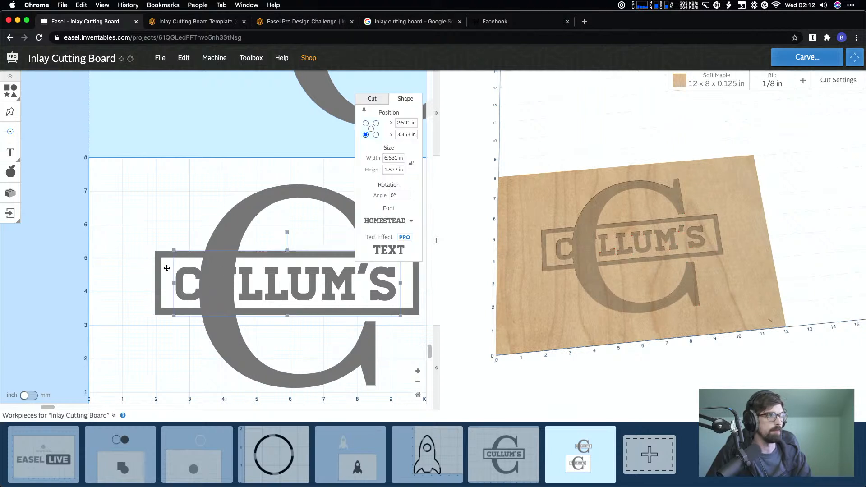
pyautogui.keyDown('shift'); pyautogui.click(167, 266); pyautogui.keyUp('shift')
pyautogui.rightClick(166, 268)
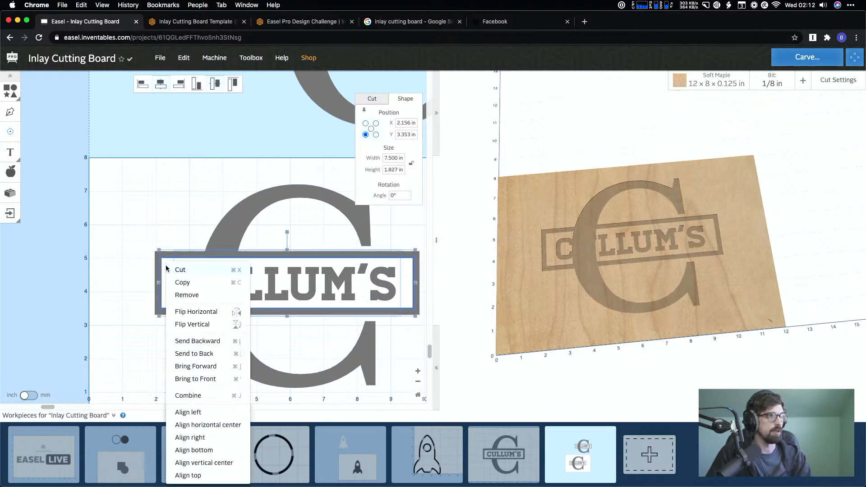
pyautogui.click(190, 396)
pyautogui.press('super+z')
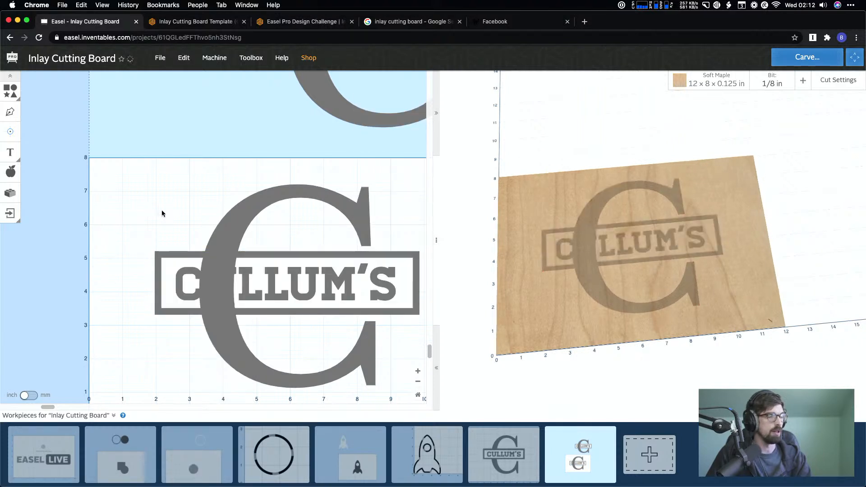
# Step: Try to combine the outer frame rectangle with the inner bar of the workpiece monogram
pyautogui.click(159, 285)
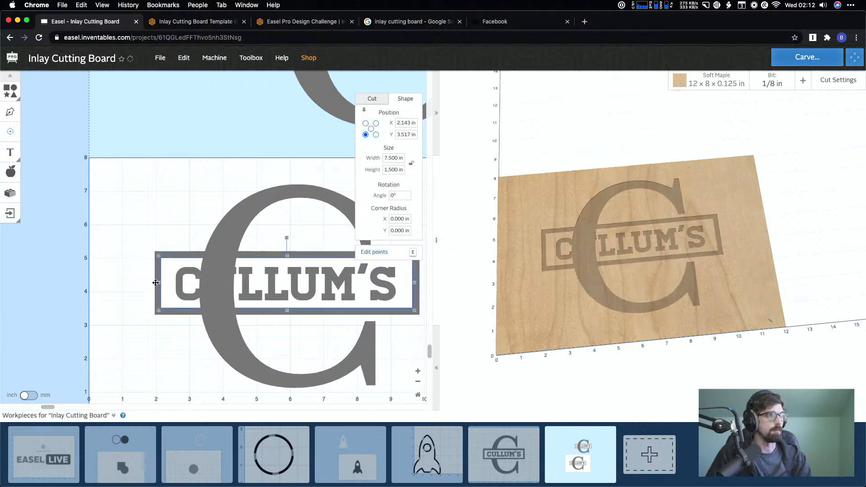
pyautogui.scroll(3, 128, 353)
pyautogui.click(130, 304)
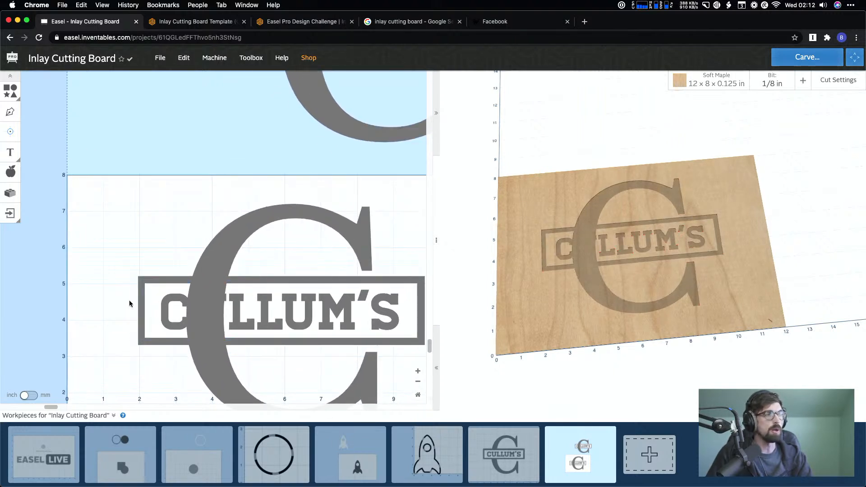
pyautogui.scroll(3, 130, 303)
pyautogui.click(158, 269)
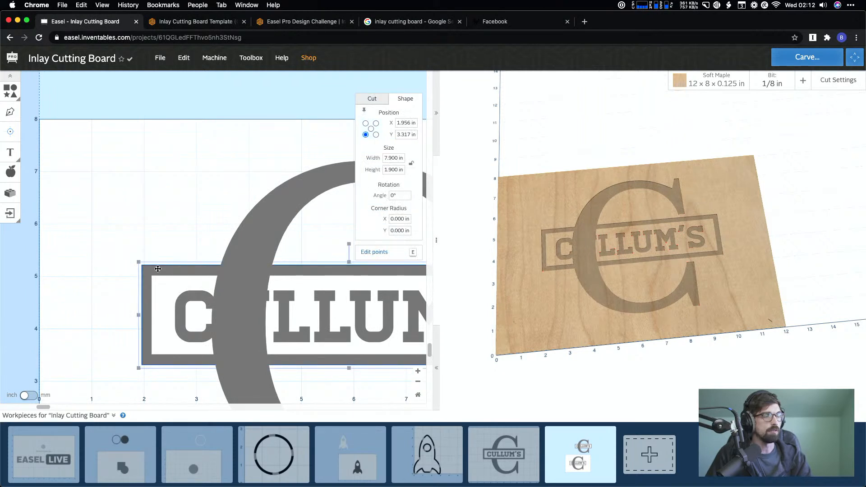
pyautogui.keyDown('shift'); pyautogui.click(159, 293); pyautogui.keyUp('shift')
pyautogui.rightClick(159, 296)
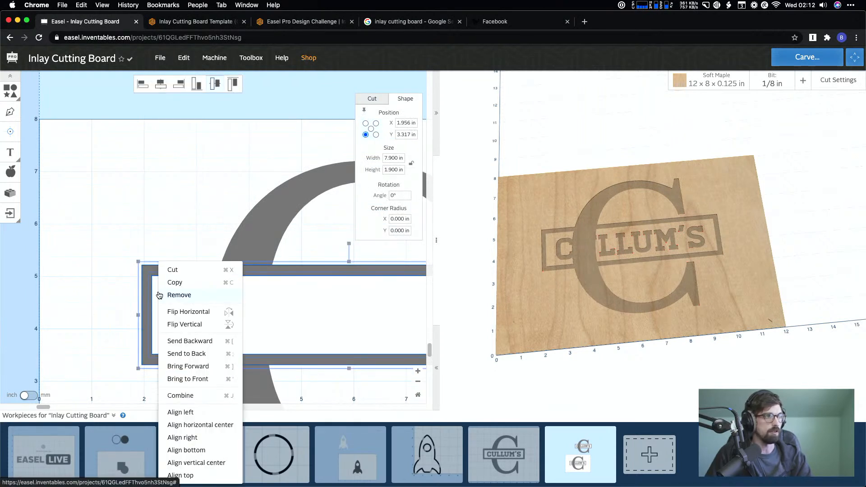
pyautogui.click(185, 395)
pyautogui.click(188, 225)
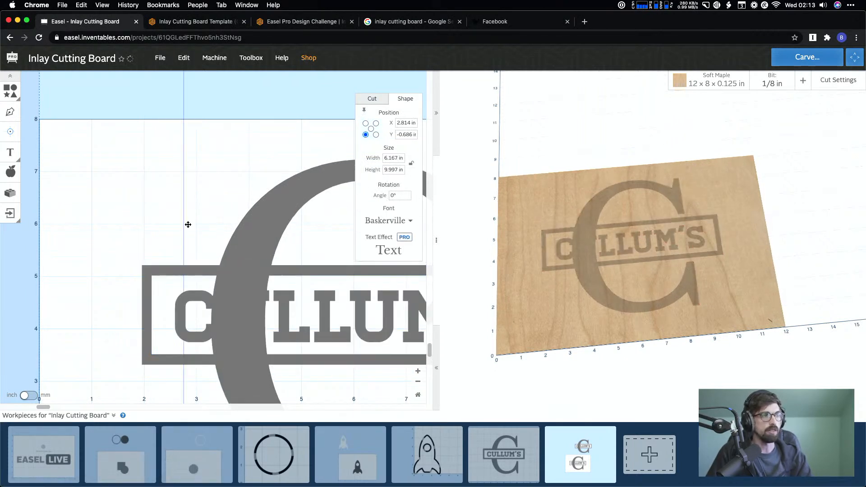
pyautogui.scroll(-1, 187, 224)
pyautogui.scroll(-2, 187, 225)
pyautogui.scroll(4, 186, 225)
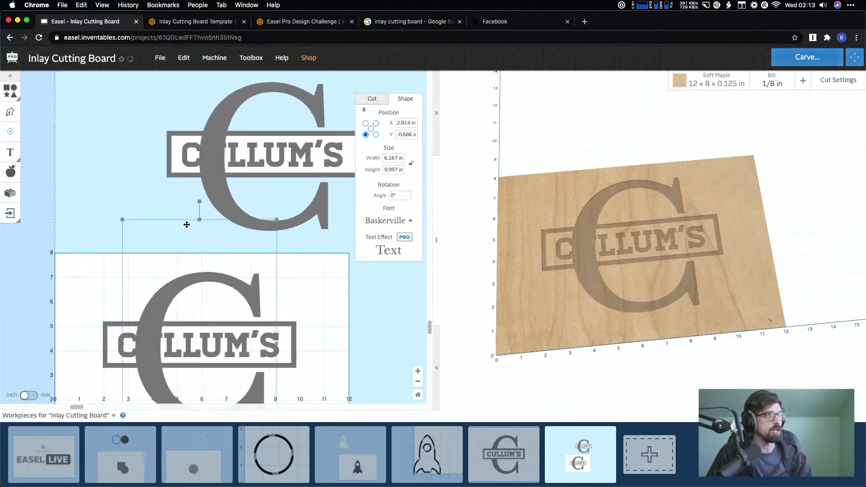
pyautogui.scroll(-3, 218, 280)
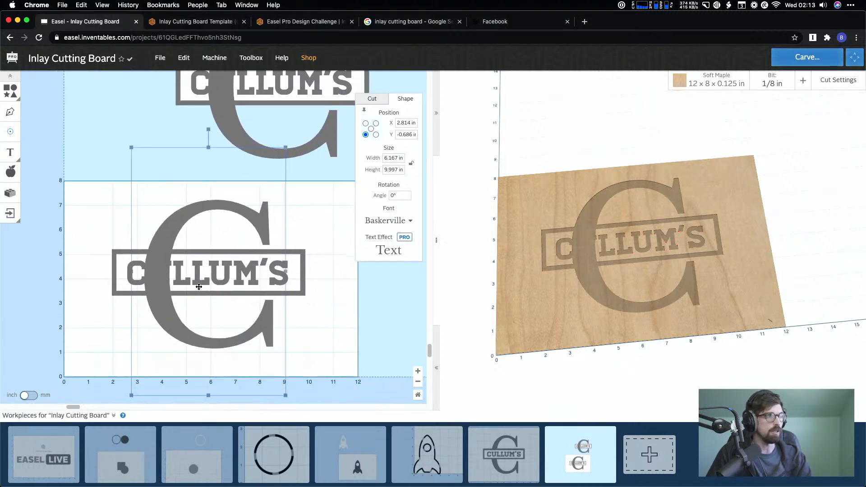
pyautogui.keyDown('ctrl'); pyautogui.scroll(5, 167, 291); pyautogui.keyUp('ctrl')
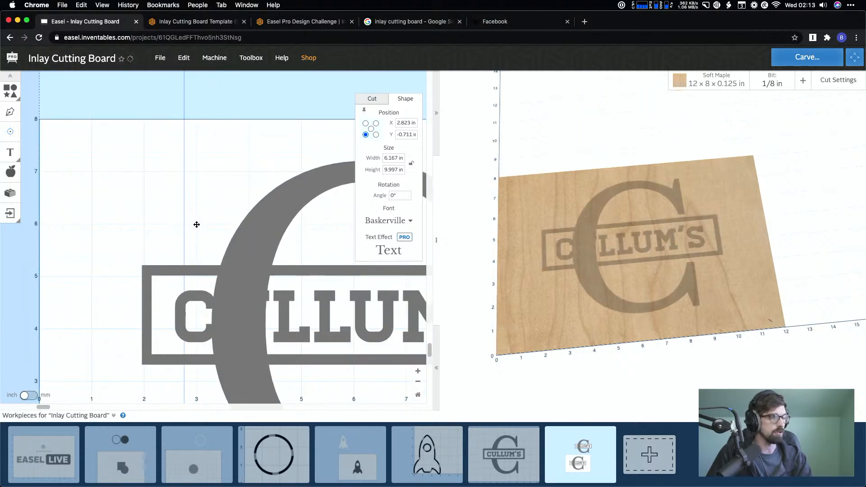
pyautogui.keyDown('ctrl'); pyautogui.scroll(-3, 191, 218); pyautogui.keyUp('ctrl')
# Step: Move the family name text out of the bar to above the workpiece, at about X 0.26 in, Y 8.02 in
pyautogui.click(208, 309)
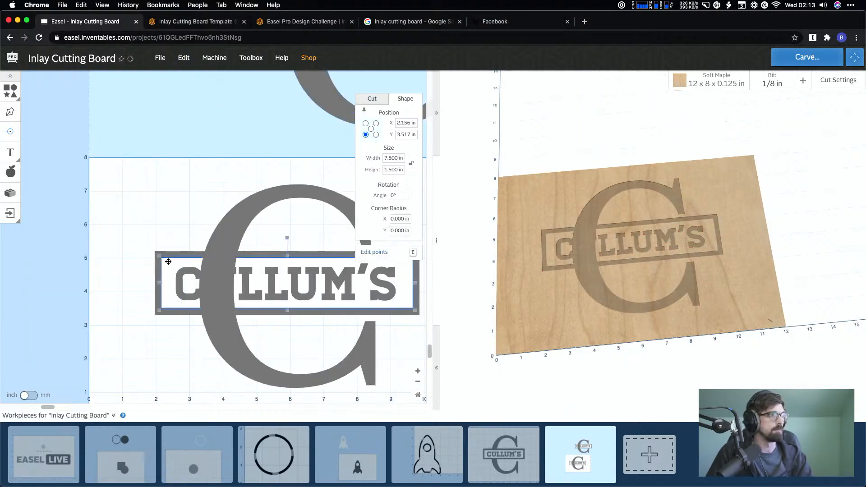
pyautogui.keyDown('shift'); pyautogui.click(210, 312); pyautogui.keyUp('shift')
pyautogui.rightClick(210, 314)
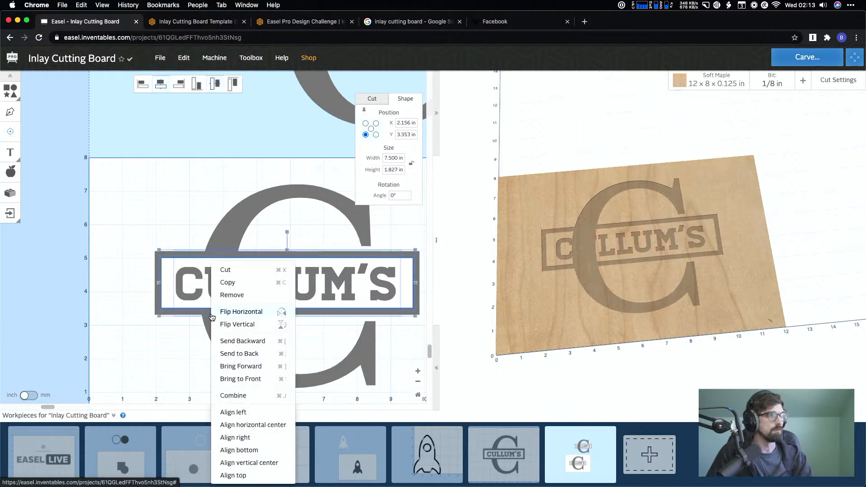
pyautogui.click(137, 253)
pyautogui.moveTo(191, 273); pyautogui.dragTo(113, 117)
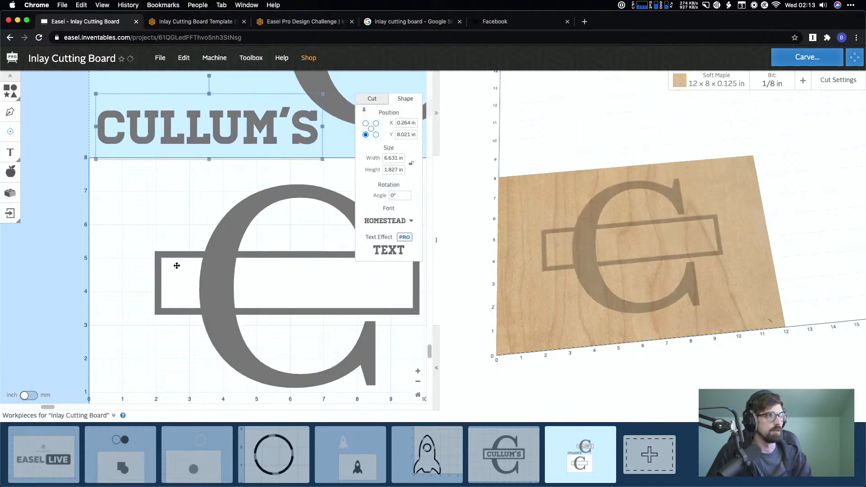
# Step: Move the outer frame rectangle away from the letter C and try to combine the inner bar with the letter
pyautogui.moveTo(160, 253); pyautogui.dragTo(3, 152)
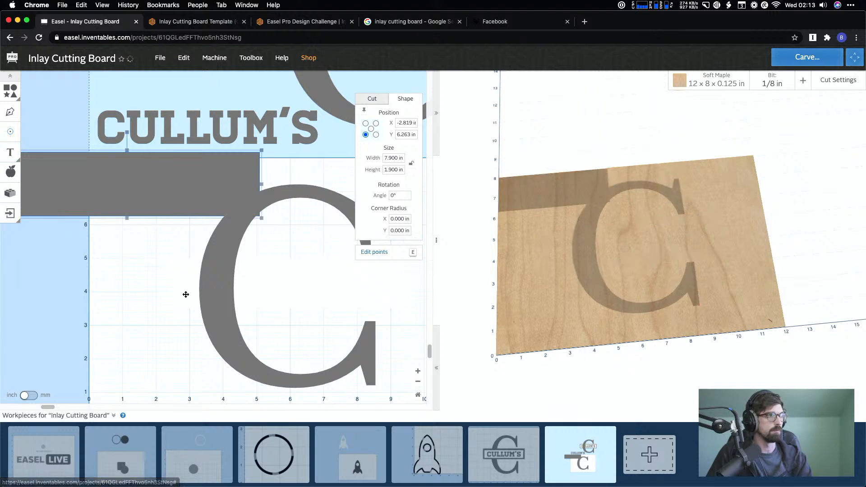
pyautogui.click(185, 295)
pyautogui.keyDown('shift'); pyautogui.click(229, 311); pyautogui.keyUp('shift')
pyautogui.rightClick(229, 311)
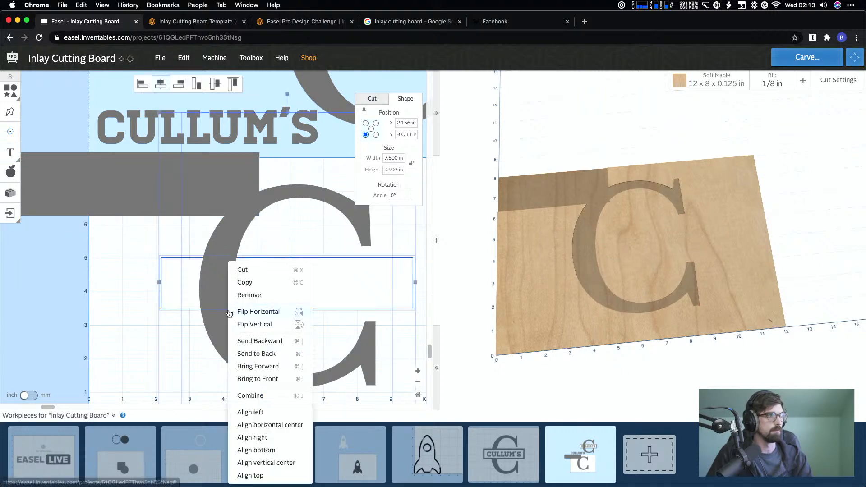
pyautogui.click(269, 392)
pyautogui.click(206, 338)
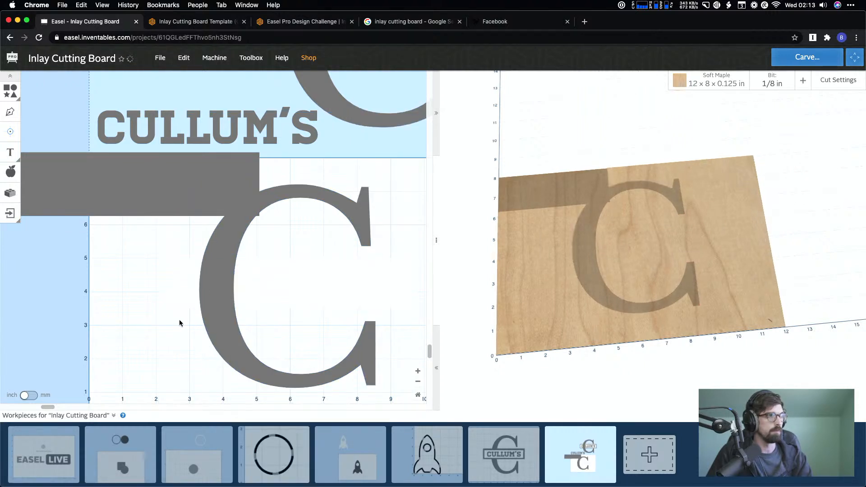
# Step: Bring the inner bar forward so it lies in front of the letter C
pyautogui.rightClick(181, 283)
pyautogui.click(183, 283)
pyautogui.click(174, 273)
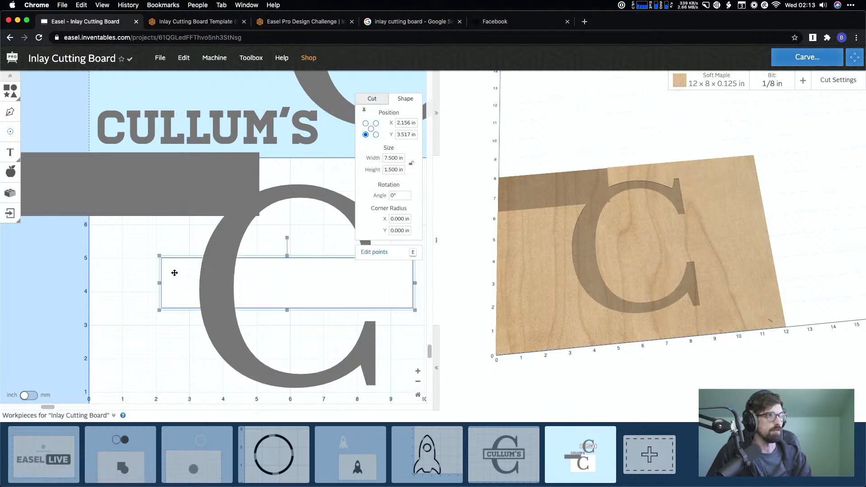
pyautogui.rightClick(174, 274)
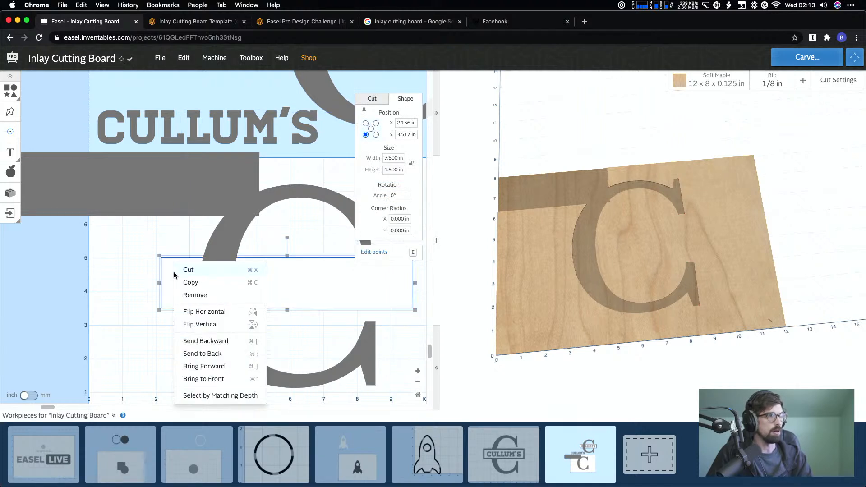
pyautogui.click(220, 366)
# Step: Combine the inner bar with the letter C, and undo back to the outer frame rectangle's original place around the bar
pyautogui.keyDown('shift'); pyautogui.click(220, 251); pyautogui.keyUp('shift')
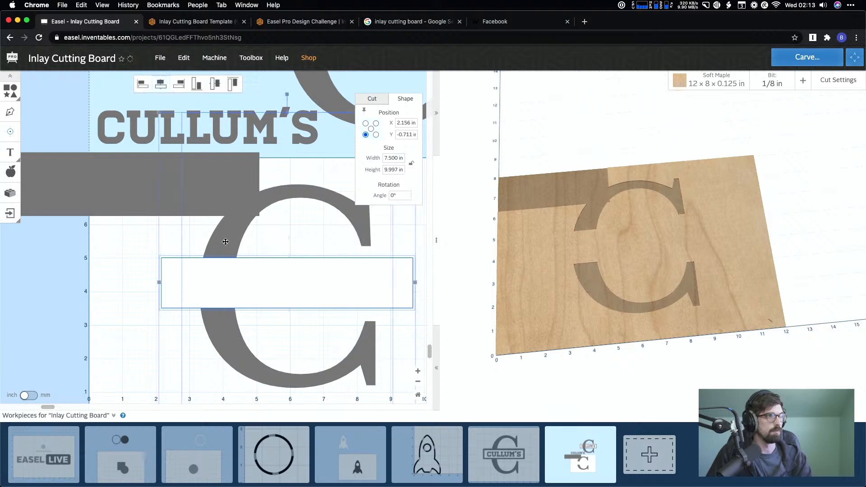
pyautogui.rightClick(225, 244)
pyautogui.click(250, 378)
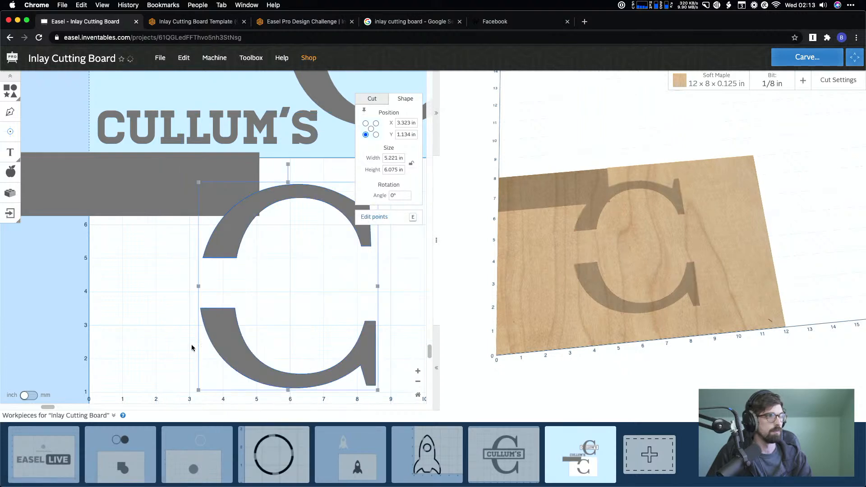
pyautogui.click(115, 308)
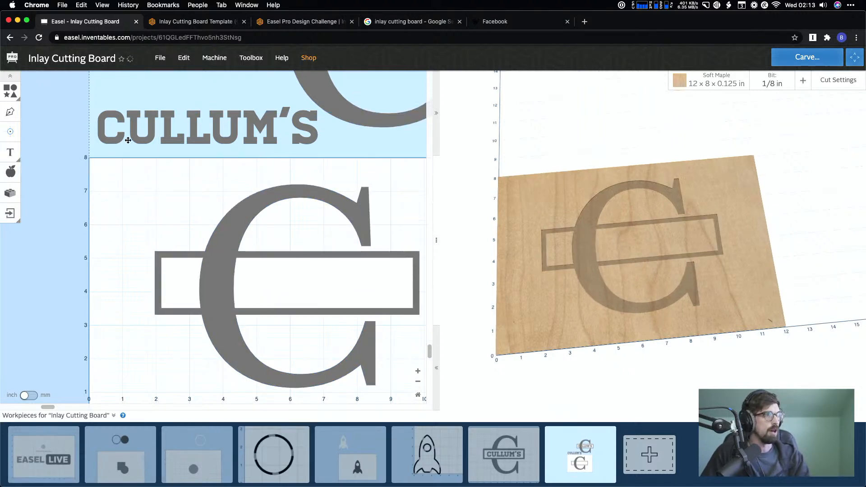
# Step: Bring the inner bar of the workpiece monogram to the front, above the letter C and the outer frame
pyautogui.click(205, 305)
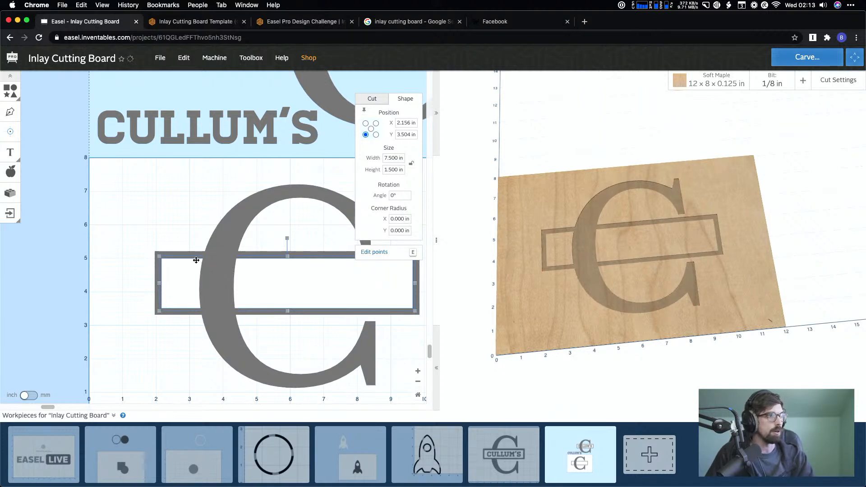
pyautogui.rightClick(177, 260)
pyautogui.click(115, 270)
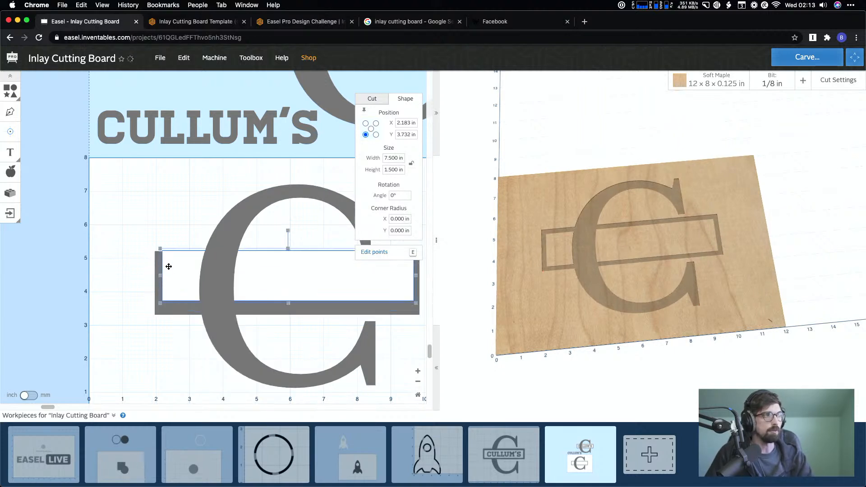
pyautogui.rightClick(176, 284)
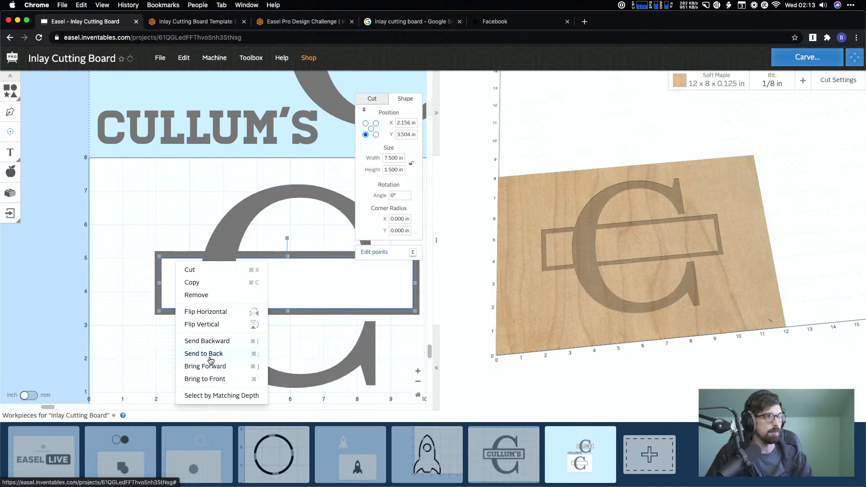
pyautogui.click(212, 379)
# Step: Combine the front inner bar with the letter C inside the frame and undo that combination
pyautogui.click(194, 278)
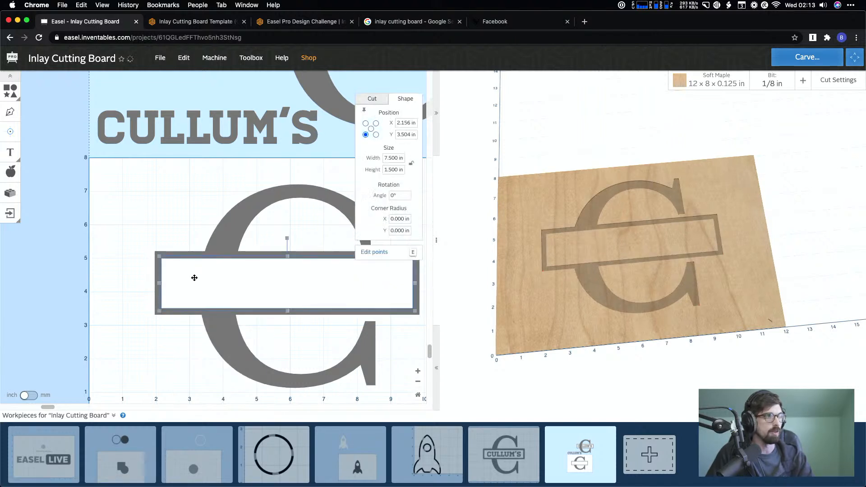
pyautogui.keyDown('shift'); pyautogui.click(238, 226); pyautogui.keyUp('shift')
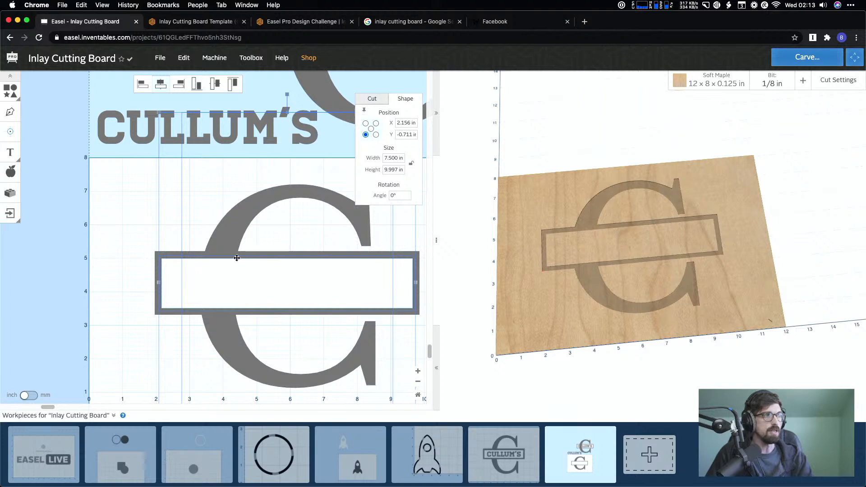
pyautogui.rightClick(240, 231)
pyautogui.click(256, 365)
pyautogui.press('super+z')
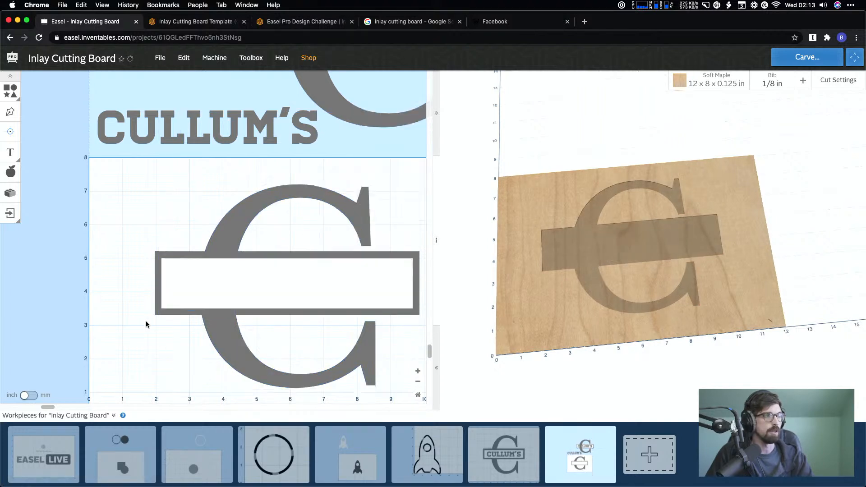
# Step: Try combining the letter C with the inner bar, selecting the letter first, and undo the combination
pyautogui.click(206, 283)
pyautogui.click(244, 211)
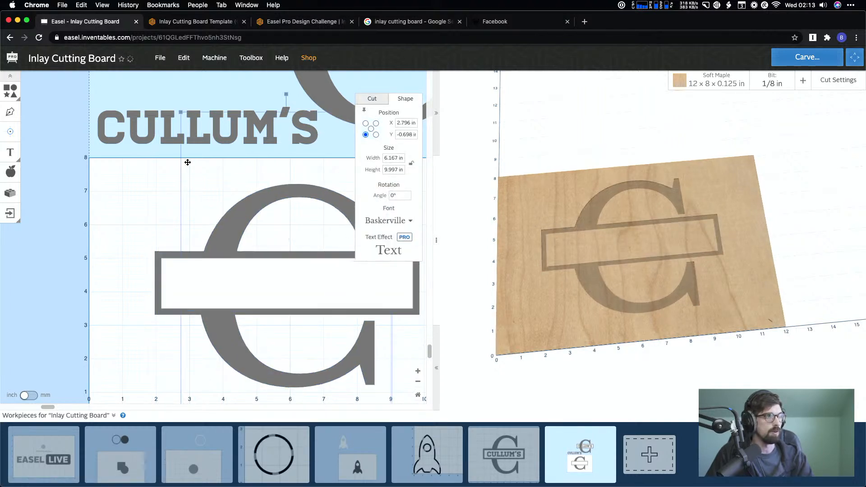
pyautogui.click(154, 188)
pyautogui.click(244, 210)
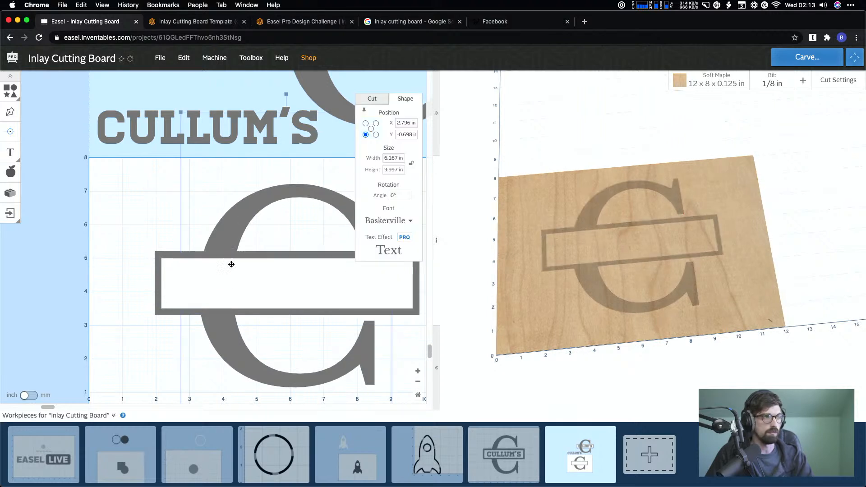
pyautogui.keyDown('shift'); pyautogui.click(212, 286); pyautogui.keyUp('shift')
pyautogui.rightClick(213, 291)
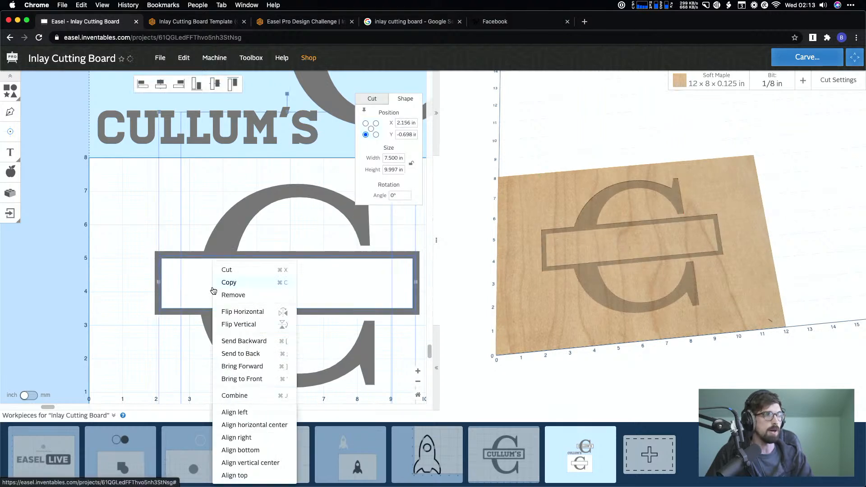
pyautogui.click(235, 395)
pyautogui.click(193, 380)
pyautogui.press('super+z')
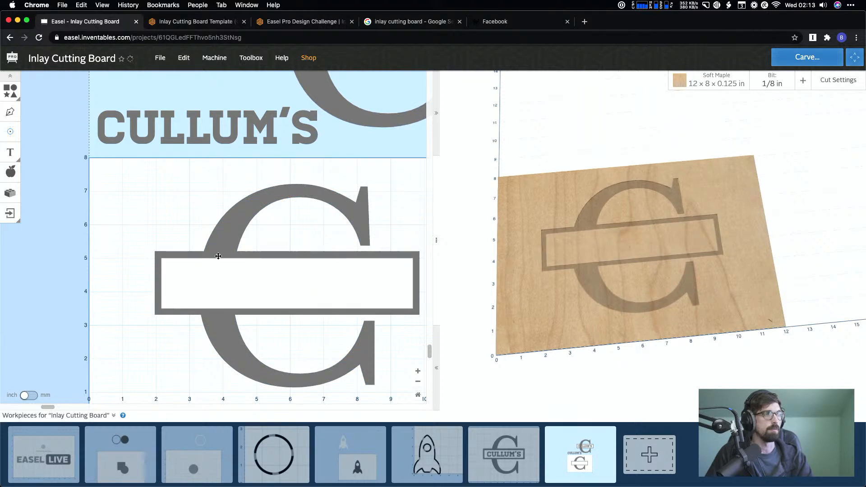
# Step: Combine the inner bar with the letter C, selecting the bar first, so the bar area is cut out of the letter
pyautogui.click(232, 226)
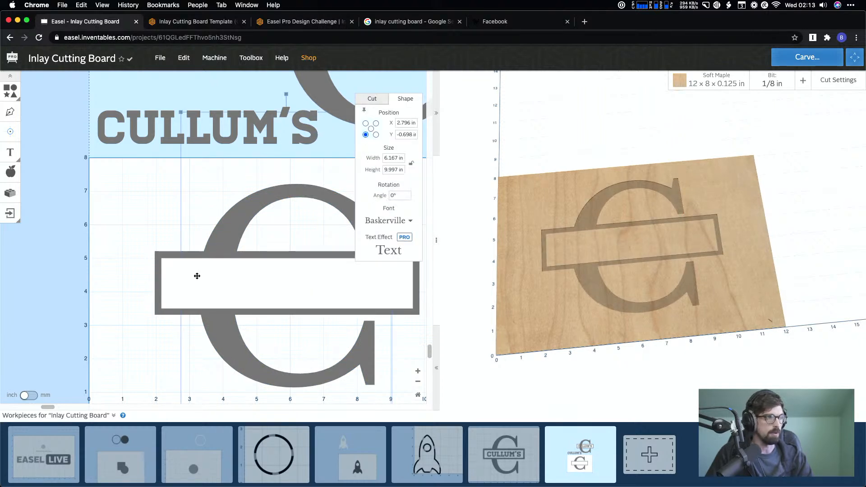
pyautogui.click(120, 264)
pyautogui.click(188, 284)
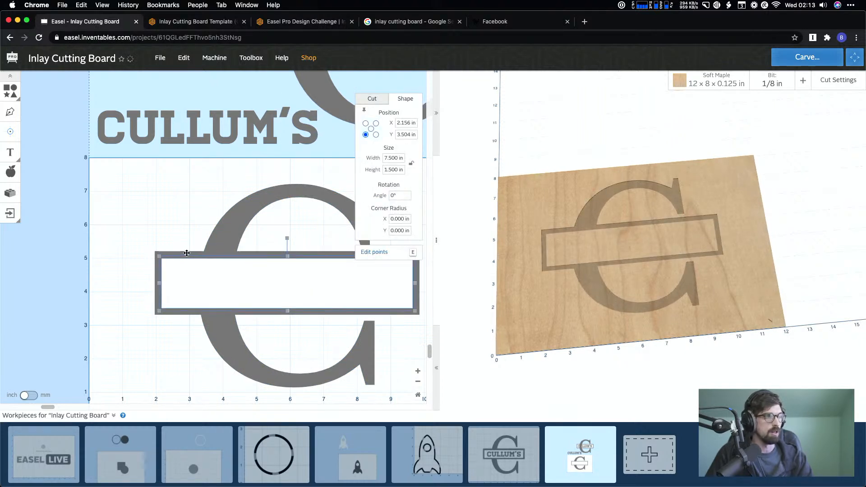
pyautogui.keyDown('shift'); pyautogui.click(224, 241); pyautogui.keyUp('shift')
pyautogui.rightClick(225, 242)
pyautogui.click(251, 408)
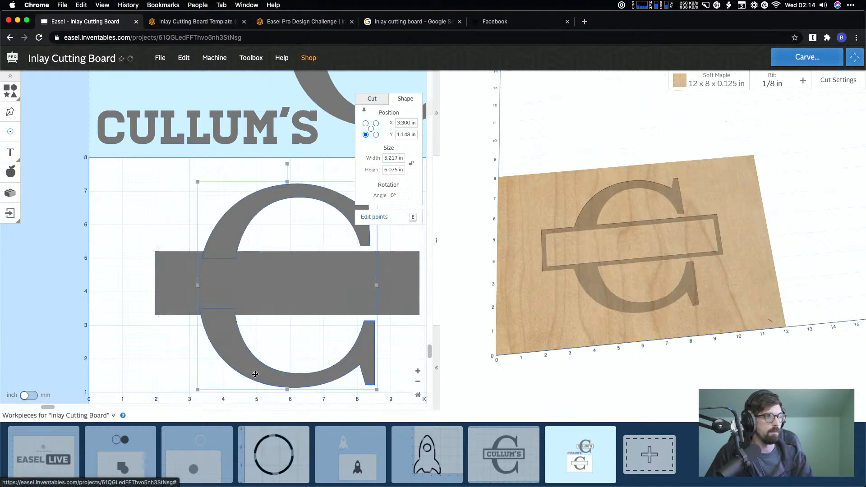
pyautogui.moveTo(278, 281)
pyautogui.mouseDown()
pyautogui.moveTo(278, 313)
pyautogui.moveTo(277, 235)
pyautogui.moveTo(280, 280)
pyautogui.mouseUp()
pyautogui.click(151, 186)
pyautogui.scroll(-2, 134, 176)
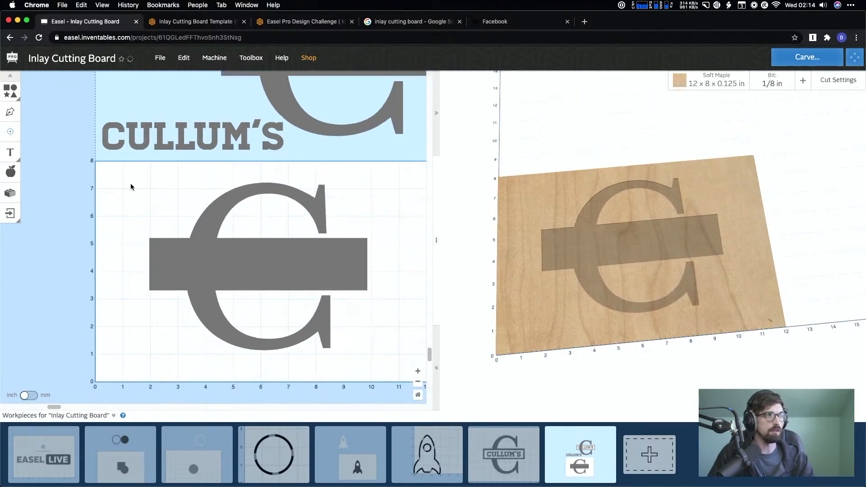
# Step: Select all the monogram shapes together and nudge them slightly down and left, to X 1.940 in and Y 1.131 in
pyautogui.moveTo(132, 179); pyautogui.dragTo(378, 332)
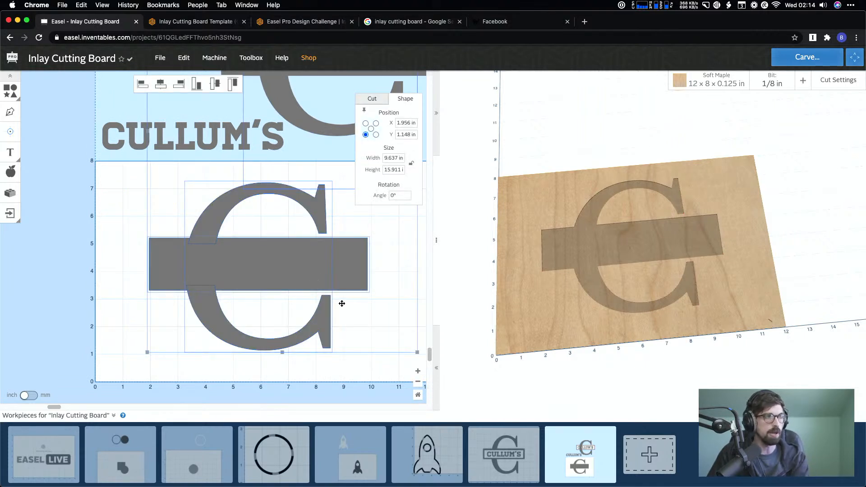
pyautogui.press('Down')
pyautogui.press('Left')
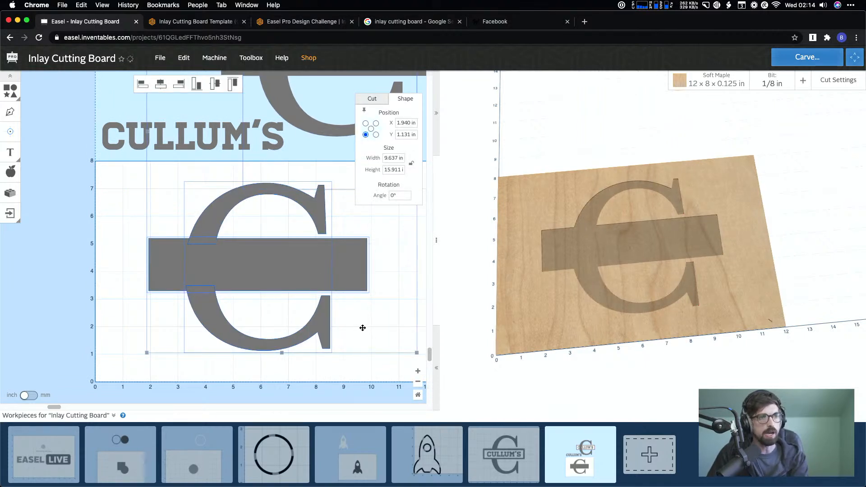
pyautogui.click(120, 175)
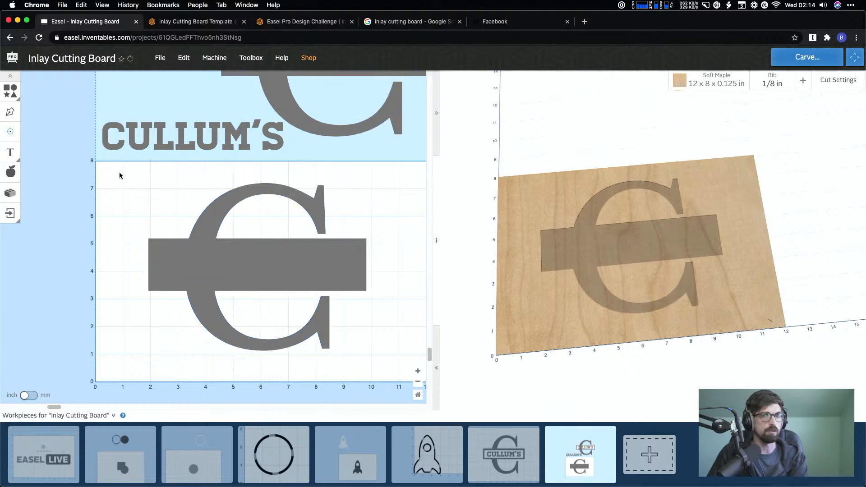
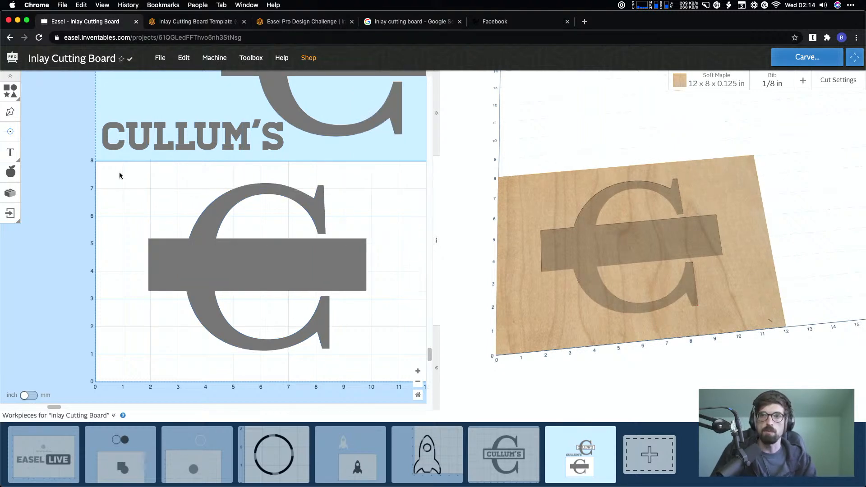
# Step: Open the finished monogram's workpiece and select the letter, frame and name together
pyautogui.click(494, 453)
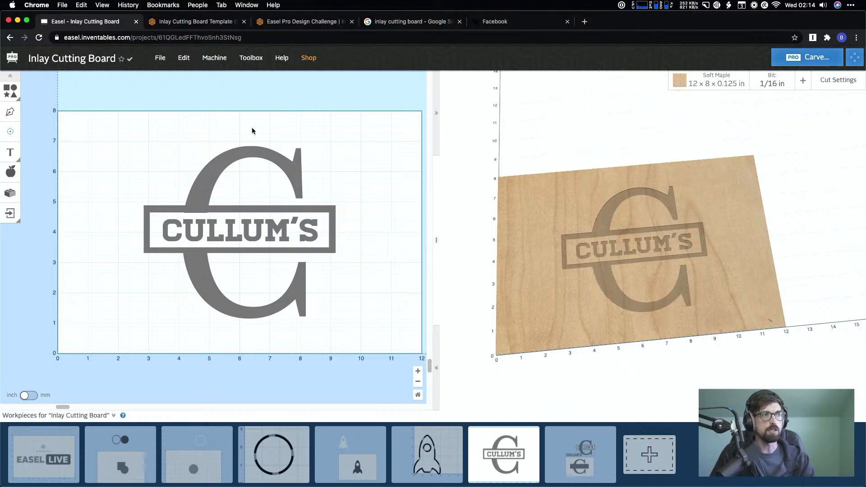
pyautogui.moveTo(139, 133); pyautogui.dragTo(385, 346)
pyautogui.click(385, 347)
pyautogui.moveTo(145, 104); pyautogui.dragTo(365, 324)
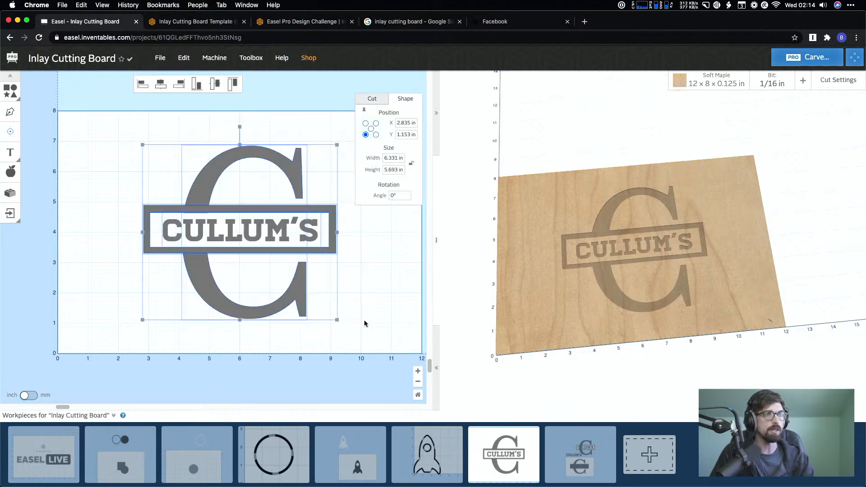
pyautogui.click(11, 172)
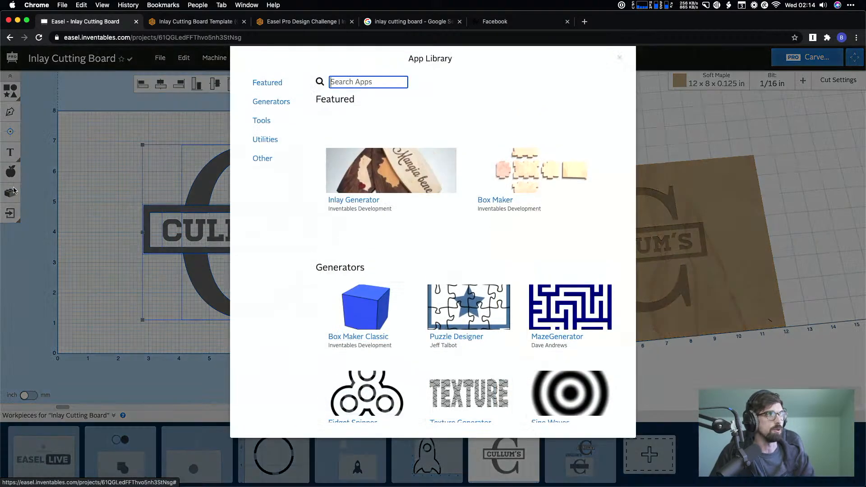
pyautogui.click(416, 172)
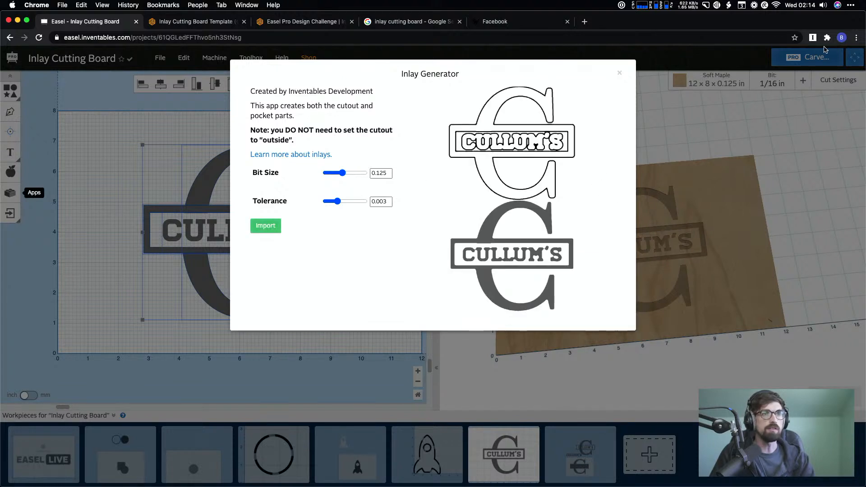
pyautogui.doubleClick(386, 173)
pyautogui.press('super+space')
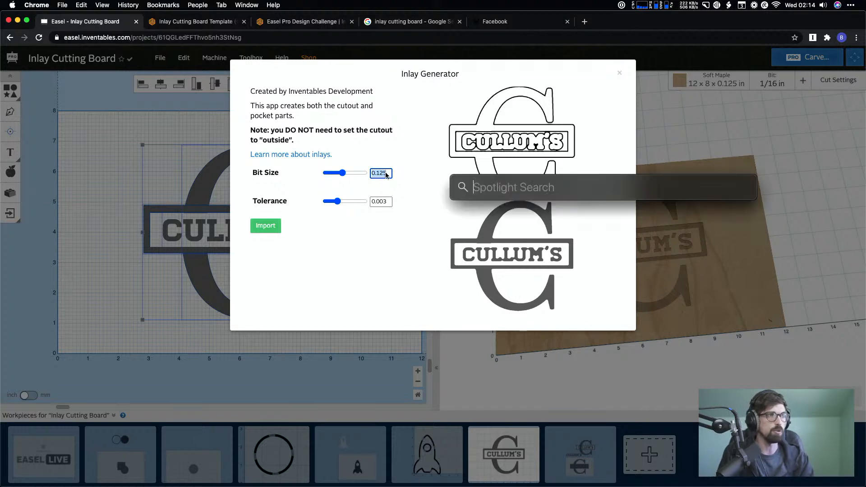
pyautogui.write('1/16')
pyautogui.press('Escape')
pyautogui.press('Escape')
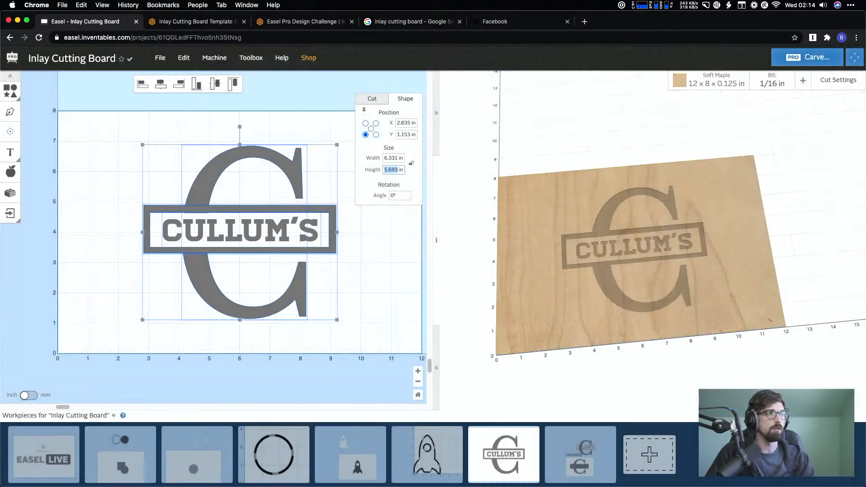
pyautogui.click(354, 221)
pyautogui.moveTo(98, 141); pyautogui.dragTo(424, 402)
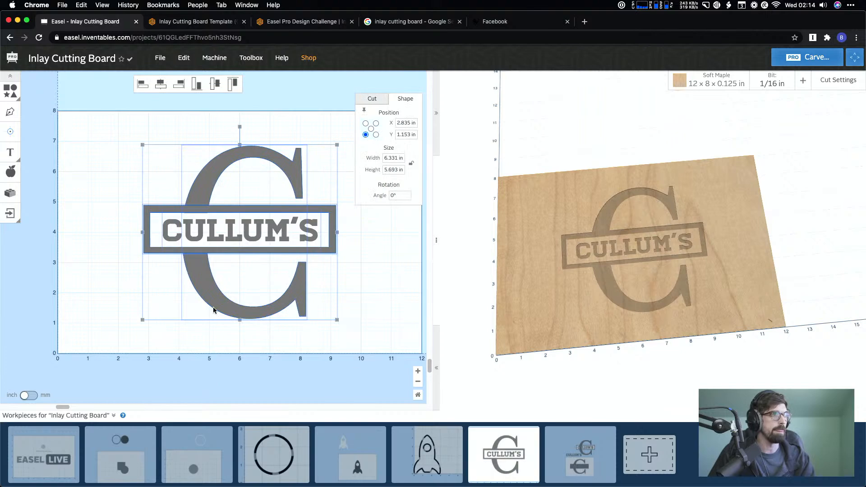
pyautogui.click(11, 193)
pyautogui.click(426, 209)
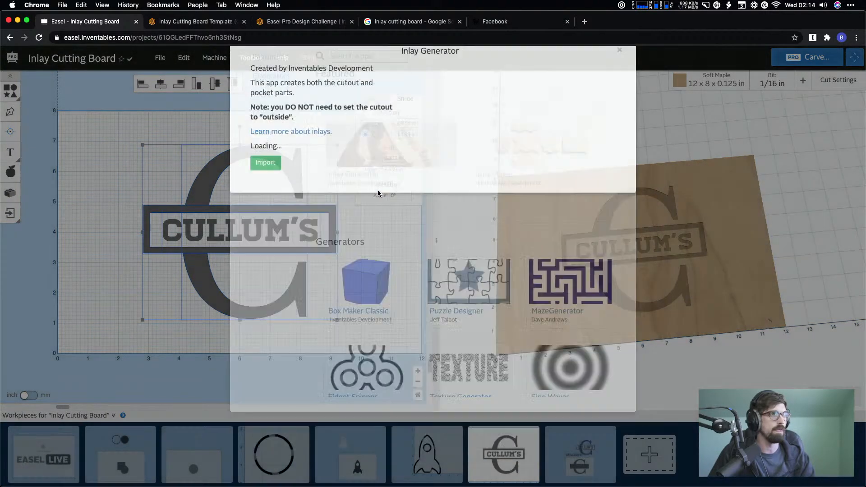
pyautogui.doubleClick(381, 173)
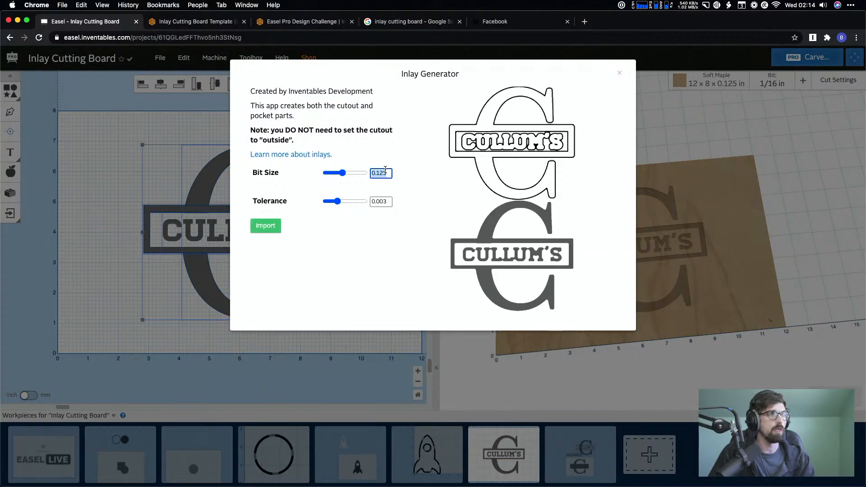
pyautogui.write('.0625')
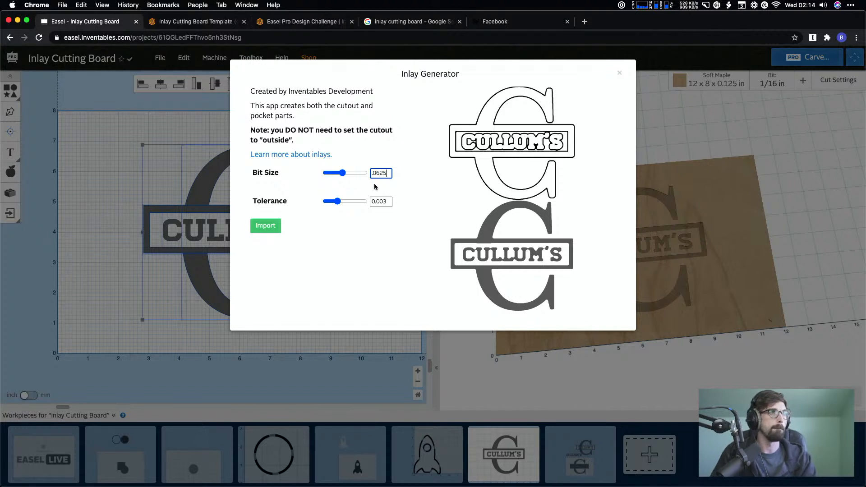
pyautogui.click(621, 73)
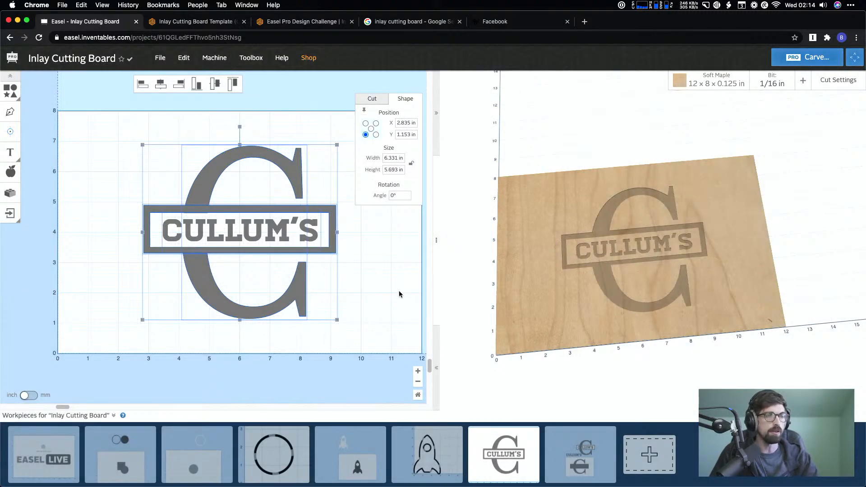
# Step: Select the whole finished monogram and open it in the Inlay Generator app
pyautogui.click(390, 254)
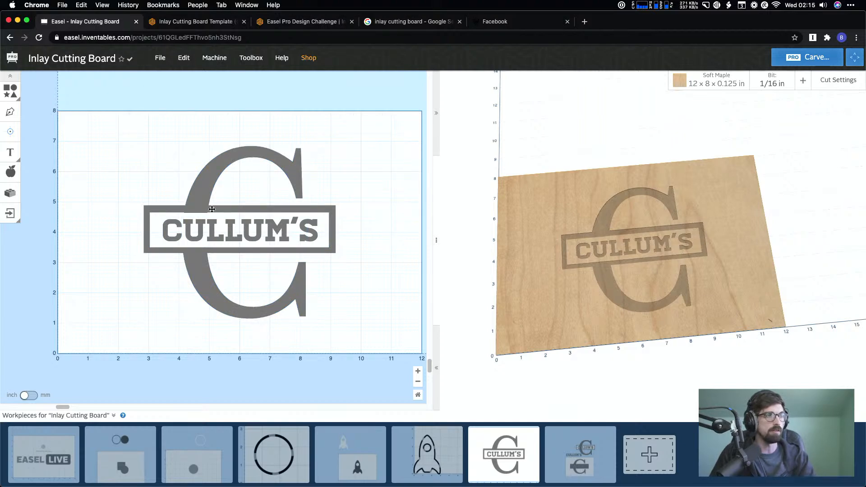
pyautogui.scroll(-3, 113, 170)
pyautogui.moveTo(101, 145); pyautogui.dragTo(161, 218)
pyautogui.click(11, 192)
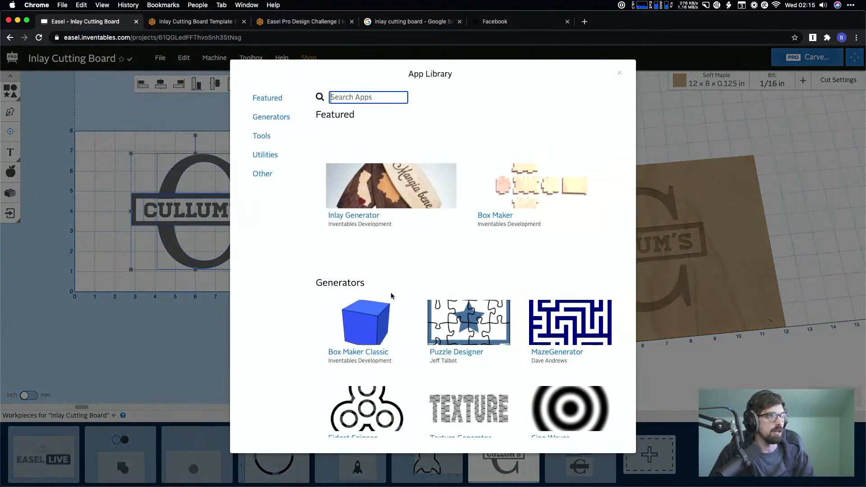
pyautogui.click(345, 218)
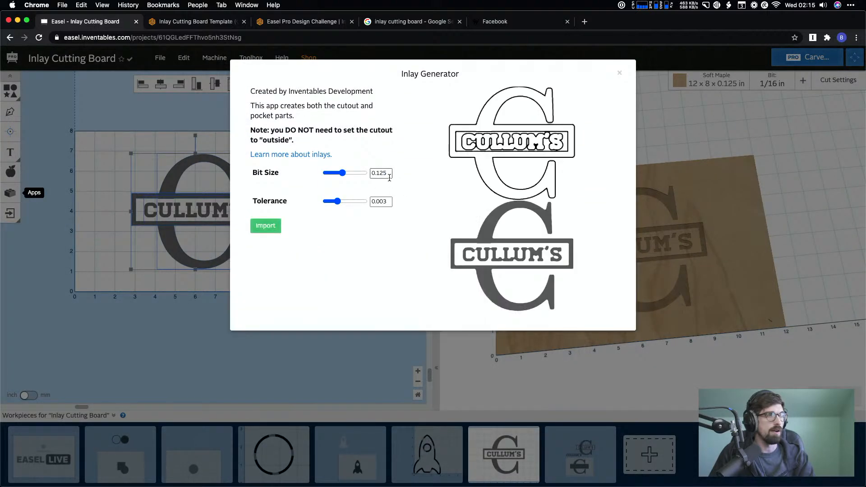
# Step: Work out 1/16 as a decimal, set the inlay bit size to 0.0625, and import the generated cutout and pocket
pyautogui.doubleClick(387, 175)
pyautogui.press('super+space')
pyautogui.write('1/16')
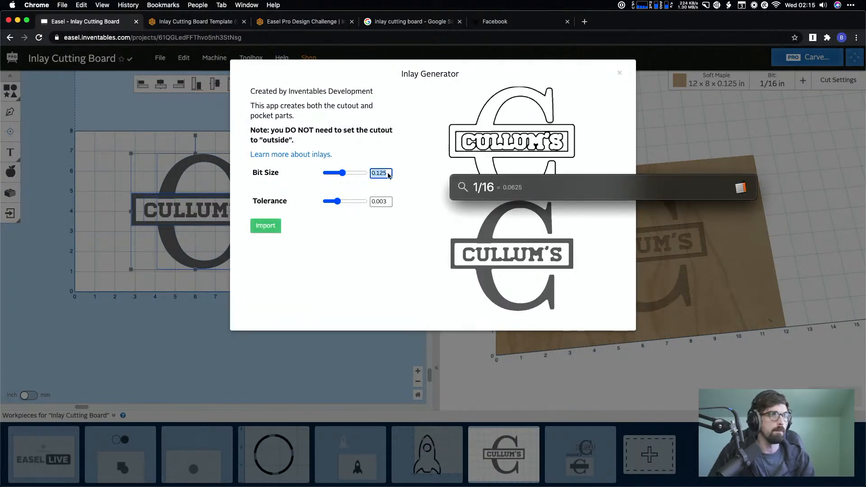
pyautogui.press('Escape')
pyautogui.press('BackSpace')
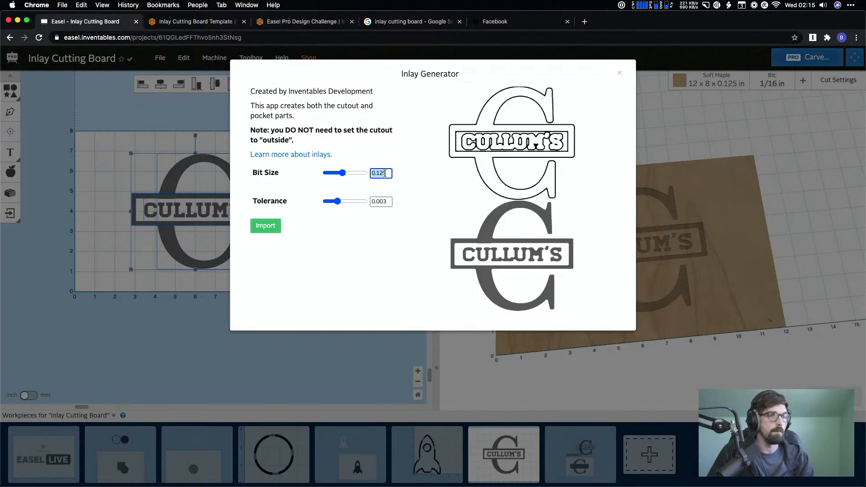
pyautogui.write('.0625')
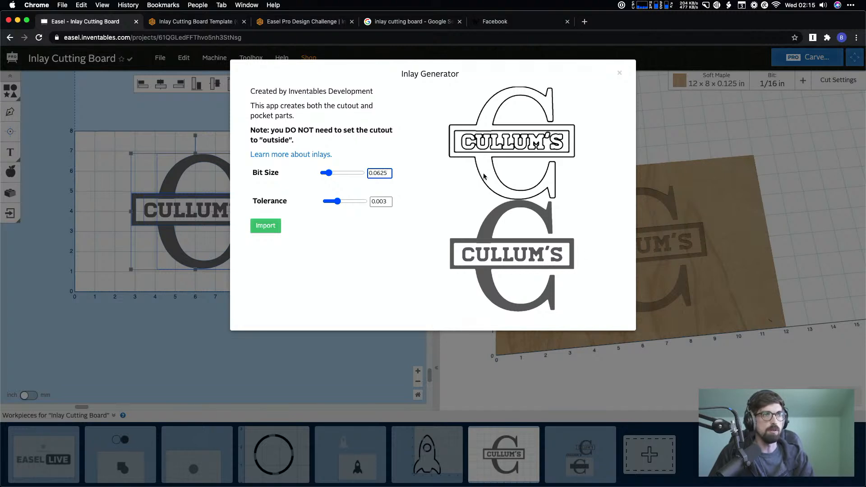
pyautogui.click(263, 225)
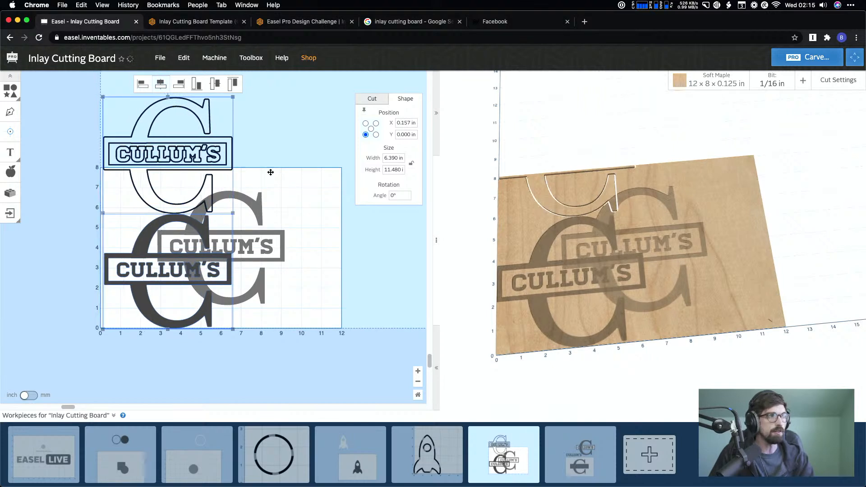
# Step: Move the generated inlay parts to the right of the original monogram, to about X 10.191 in and Y -3.636 in
pyautogui.moveTo(271, 173); pyautogui.dragTo(352, 238)
pyautogui.scroll(-2, 295, 243)
pyautogui.hscroll(2, 295, 243)
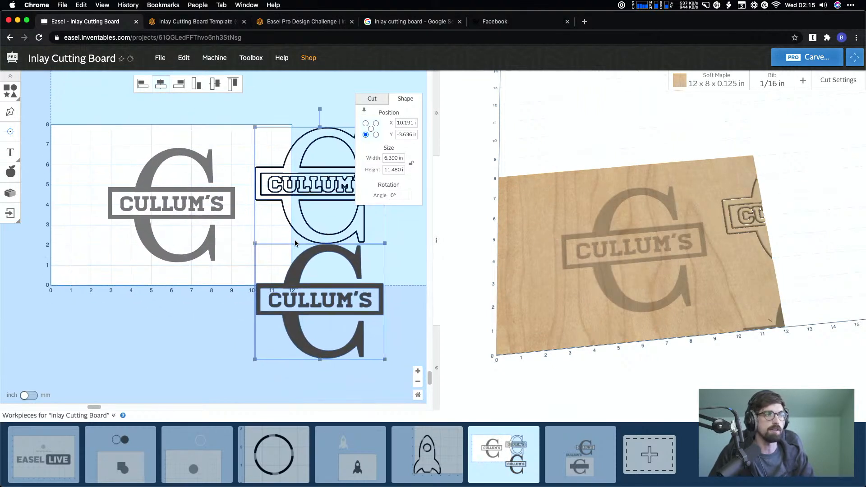
pyautogui.hscroll(2, 316, 248)
pyautogui.scroll(1, 316, 248)
pyautogui.click(378, 254)
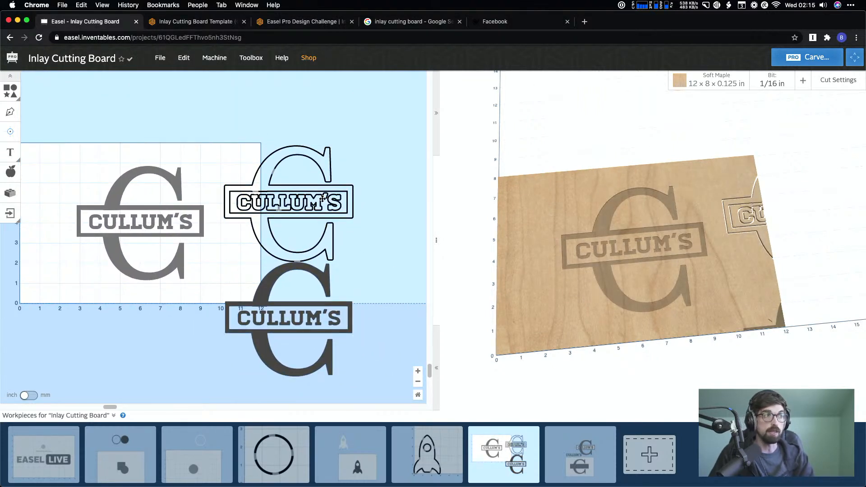
# Step: Inspect the generated cutout outline beside the original monogram, and delete both the cutout and pocket parts
pyautogui.keyDown('ctrl'); pyautogui.scroll(3, 323, 199); pyautogui.keyUp('ctrl')
pyautogui.click(324, 199)
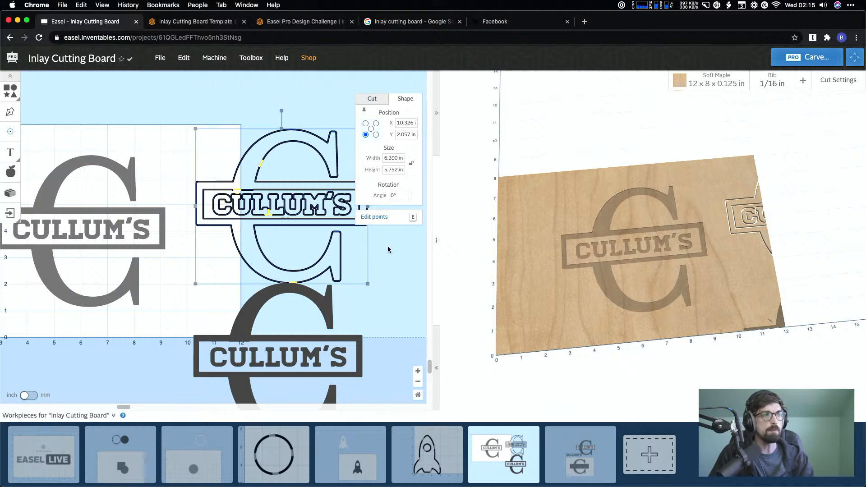
pyautogui.scroll(-2, 388, 245)
pyautogui.keyDown('ctrl'); pyautogui.scroll(-5, 283, 259); pyautogui.keyUp('ctrl')
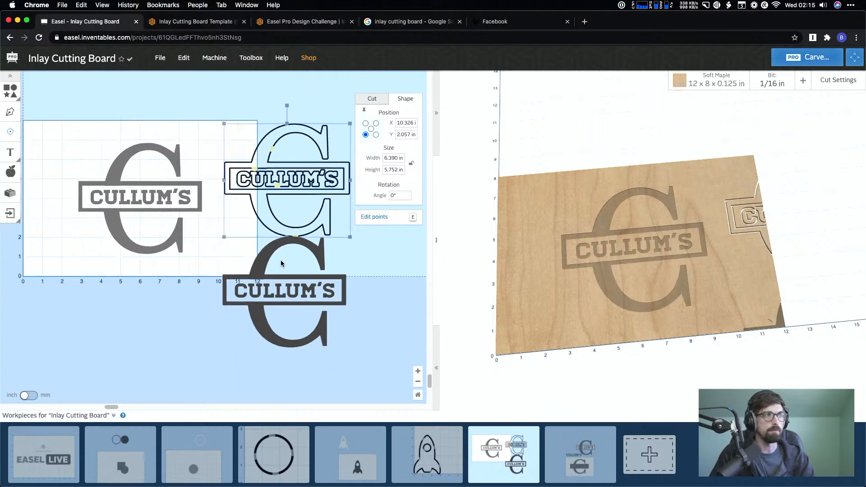
pyautogui.moveTo(346, 348); pyautogui.dragTo(252, 154)
pyautogui.press('Delete')
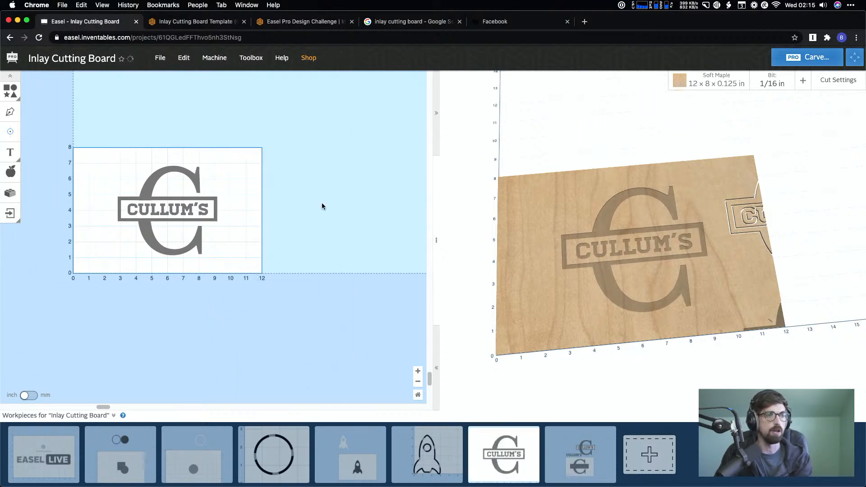
pyautogui.hscroll(-1, 316, 341)
pyautogui.hscroll(-1, 317, 342)
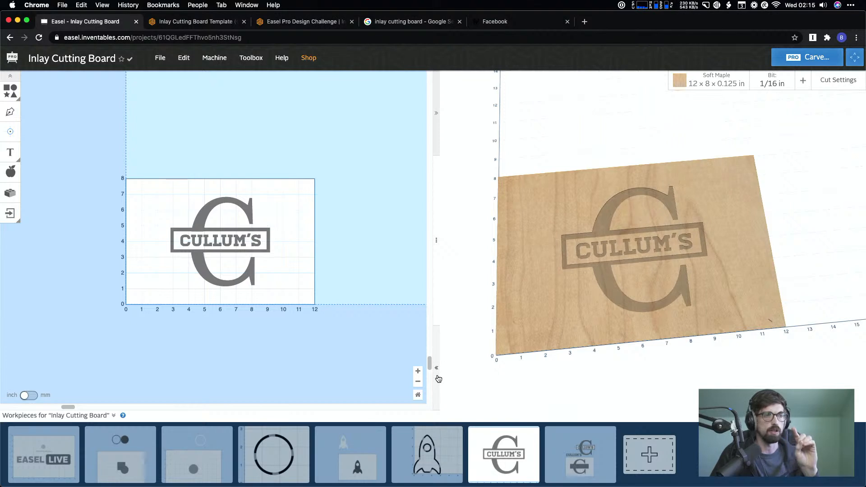
pyautogui.click(581, 455)
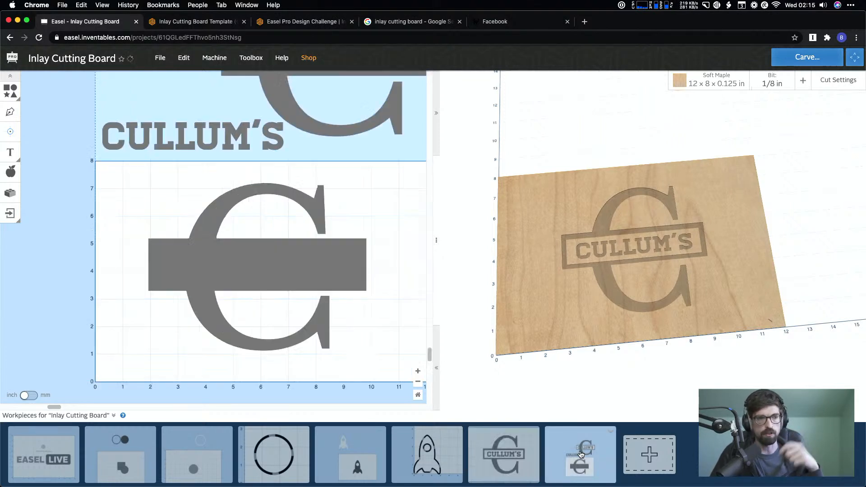
pyautogui.click(504, 454)
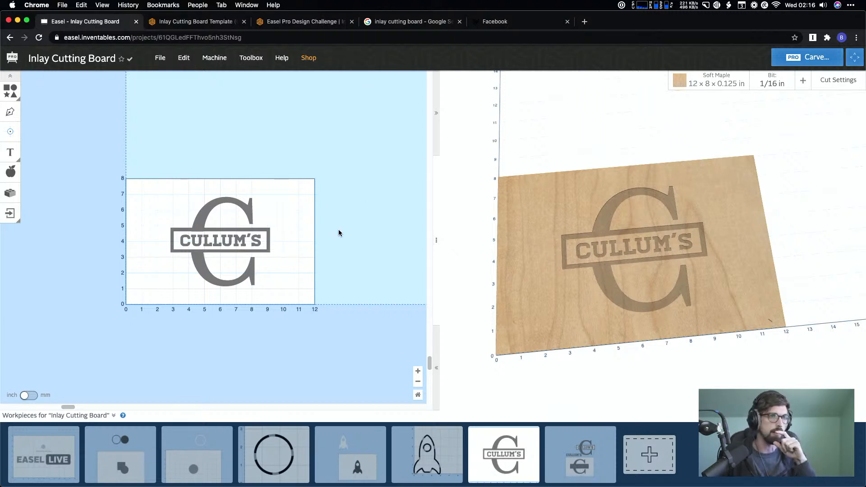
pyautogui.scroll(-1, 339, 231)
pyautogui.hscroll(-1, 339, 231)
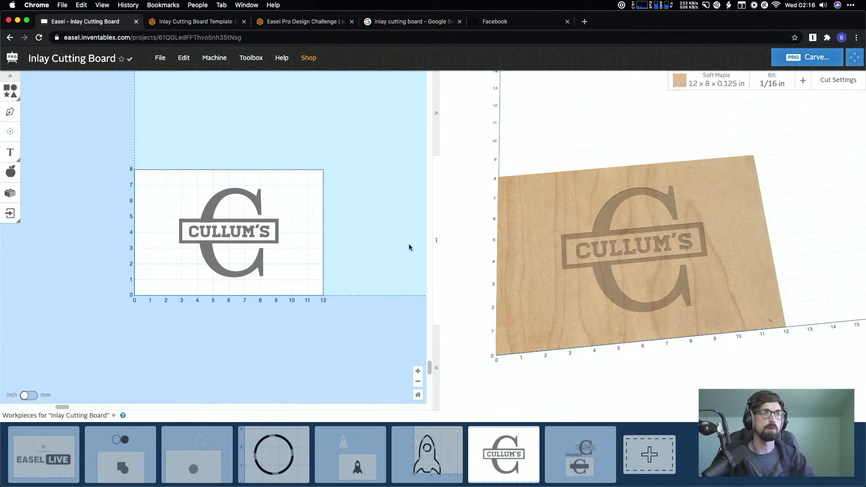
pyautogui.scroll(-2, 324, 300)
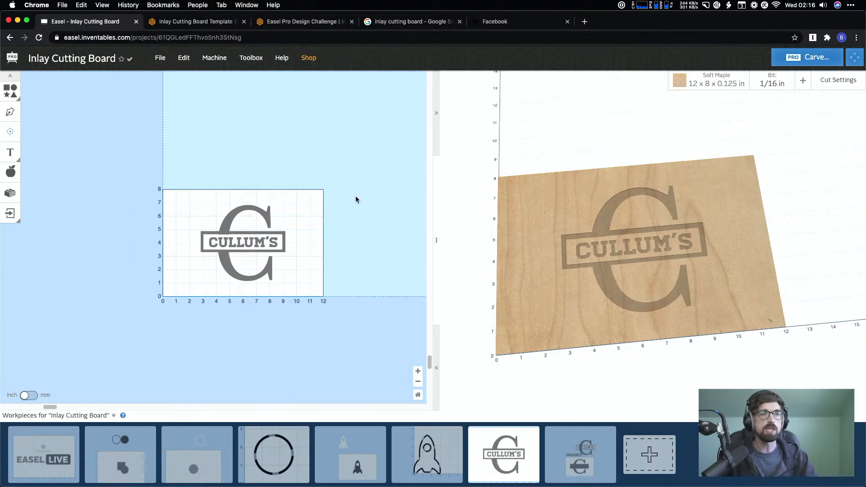
pyautogui.scroll(3, 242, 204)
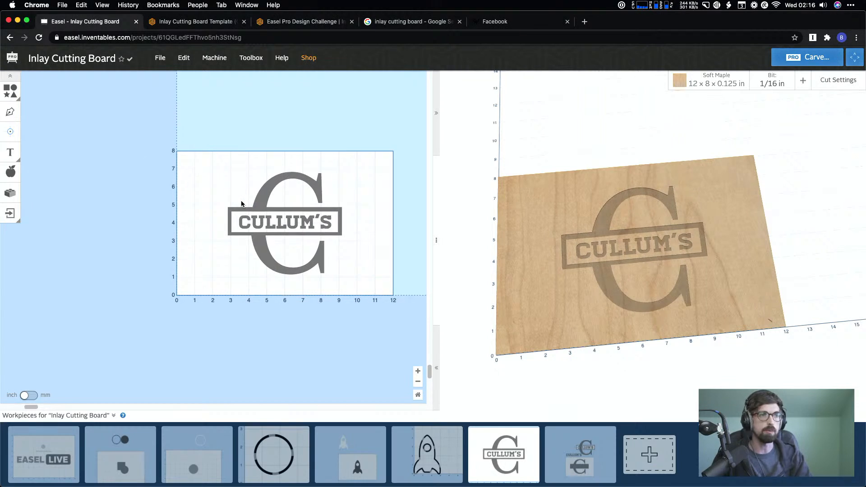
# Step: Examine where the monogram workpiece sits within the machine bed in the 3D preview and where its origin corner lies
pyautogui.scroll(-5, 583, 251)
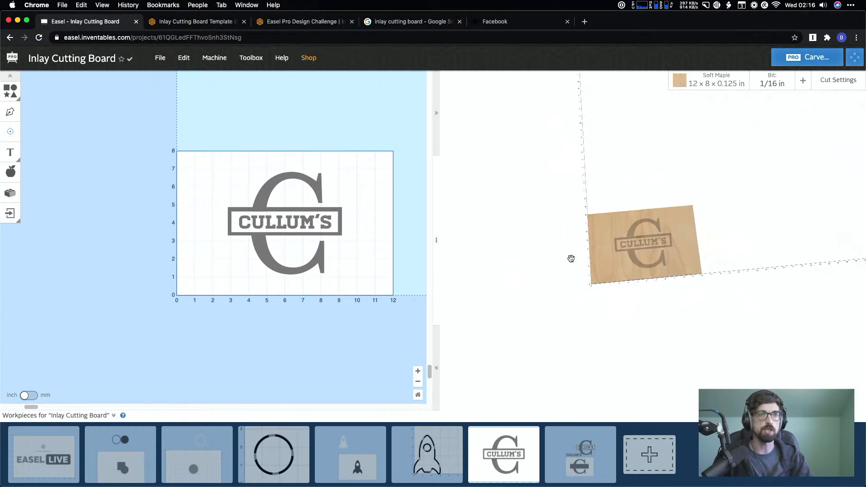
pyautogui.moveTo(766, 144); pyautogui.dragTo(714, 206)
pyautogui.scroll(4, 722, 207)
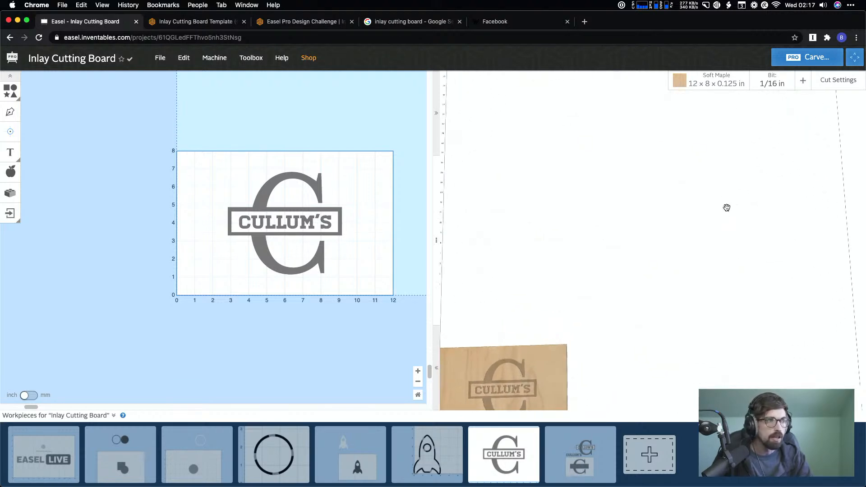
pyautogui.moveTo(630, 257); pyautogui.dragTo(519, 329)
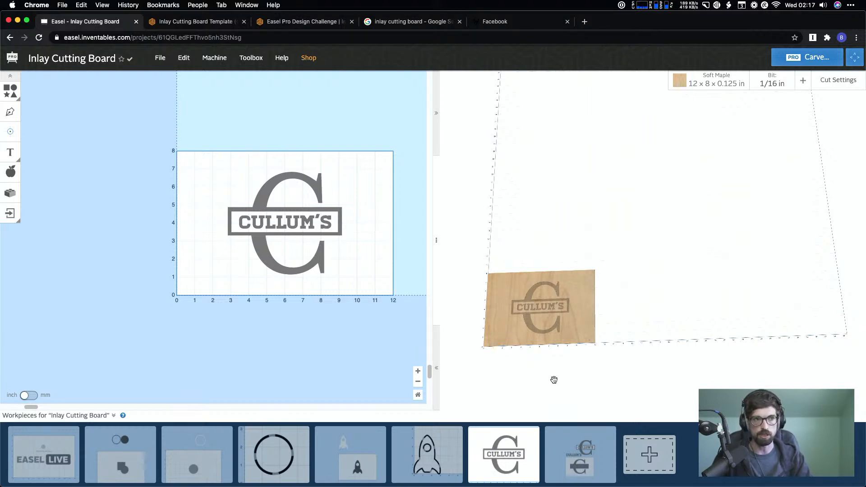
pyautogui.scroll(-5, 598, 313)
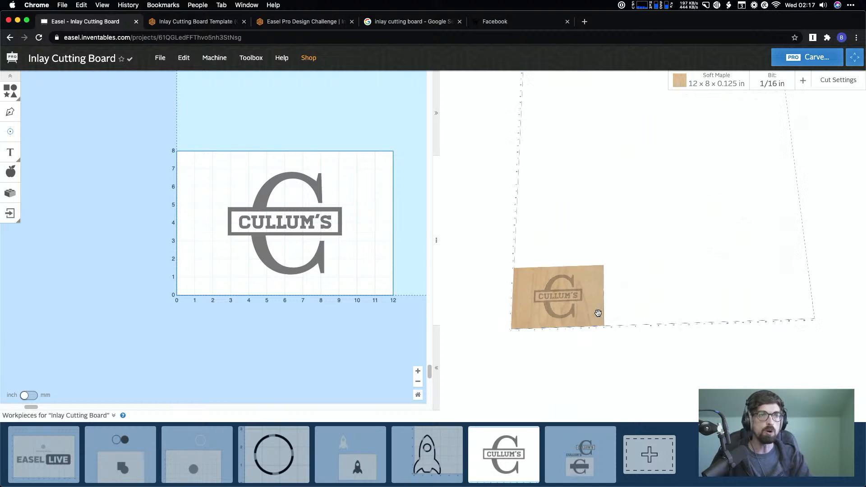
pyautogui.scroll(1, 713, 147)
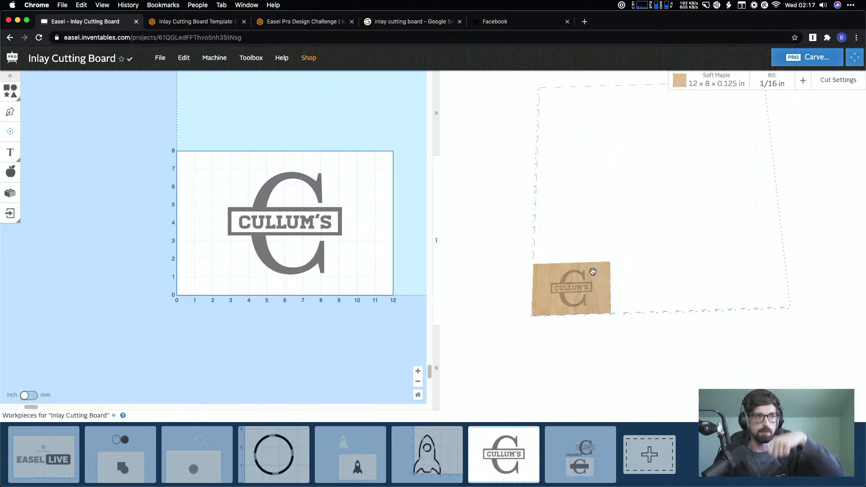
pyautogui.scroll(3, 216, 315)
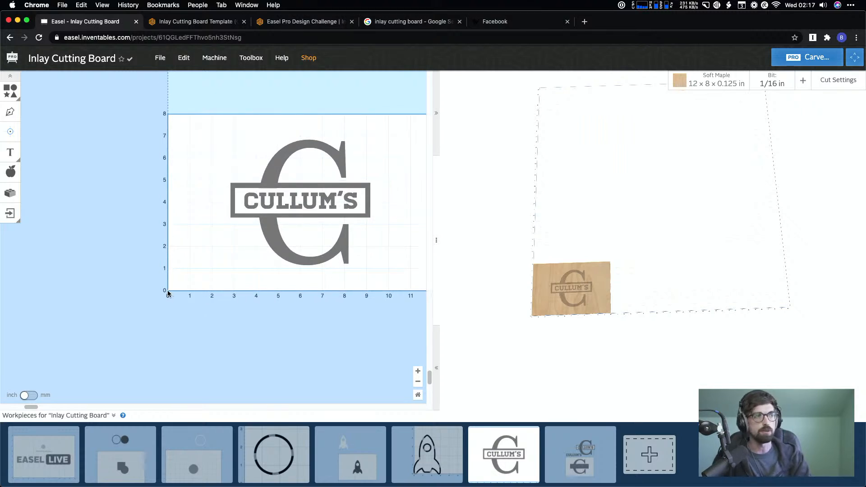
pyautogui.scroll(-4, 167, 293)
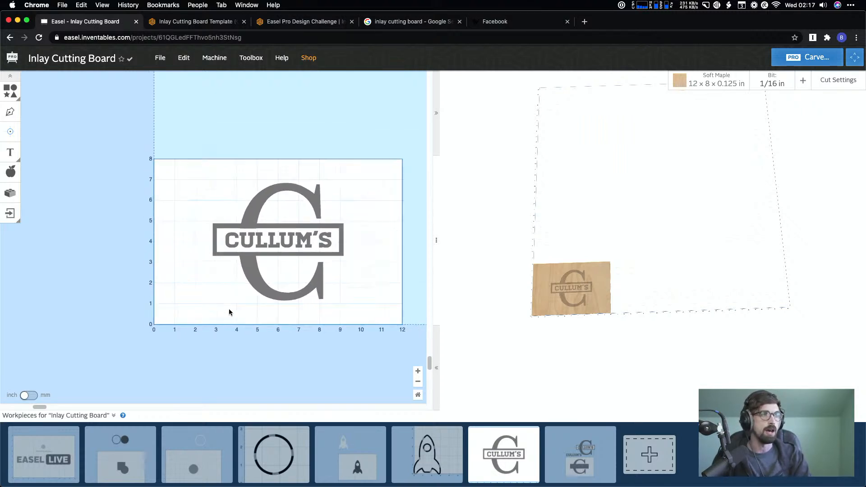
# Step: Select the whole monogram, use its centre as the position reference, and move it to X 0, Y 0
pyautogui.moveTo(131, 149); pyautogui.dragTo(372, 311)
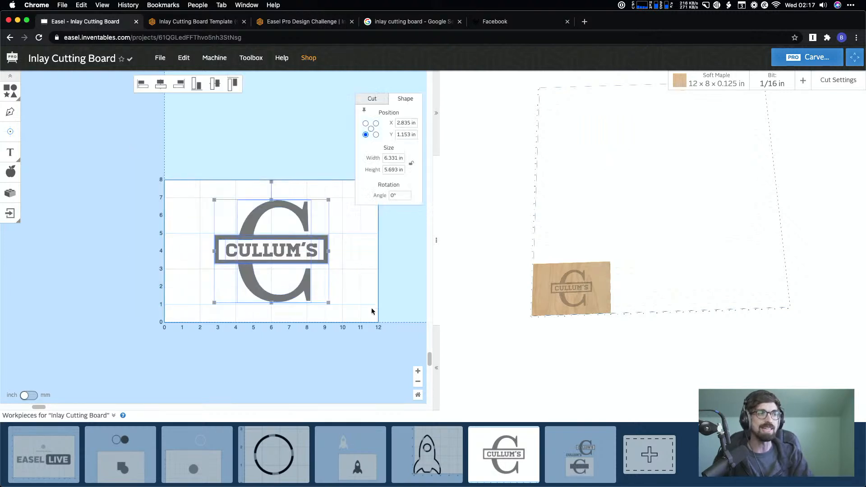
pyautogui.click(371, 128)
pyautogui.click(399, 123)
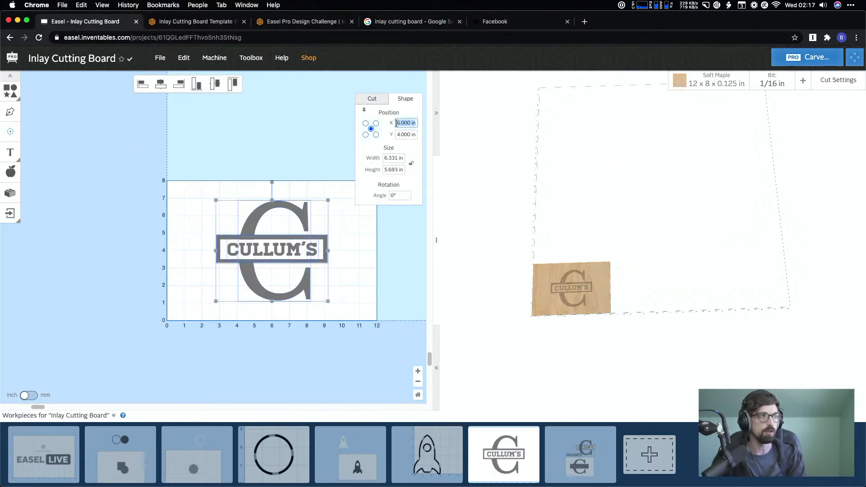
pyautogui.write('0')
pyautogui.press('Tab')
pyautogui.write('0')
pyautogui.press('Return')
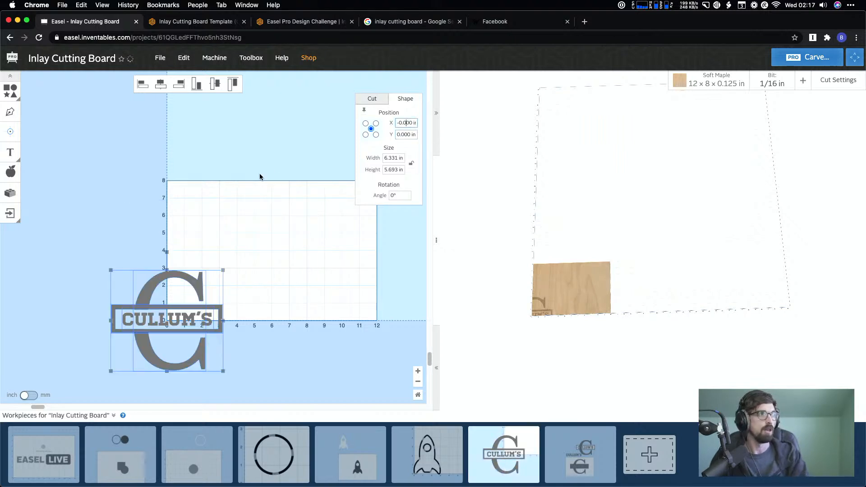
# Step: Examine the monogram centred on the workpiece origin and its simulated toolpath in the 3D preview
pyautogui.click(261, 177)
pyautogui.scroll(-5, 284, 224)
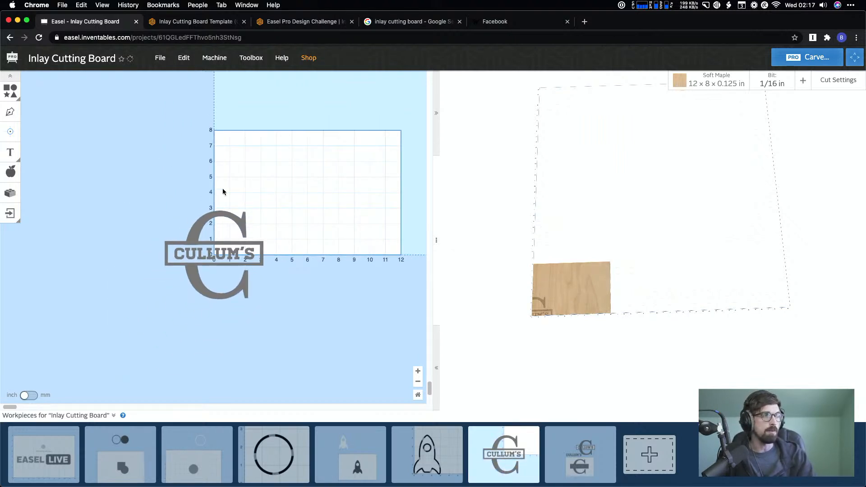
pyautogui.moveTo(122, 190); pyautogui.dragTo(269, 313)
pyautogui.click(310, 310)
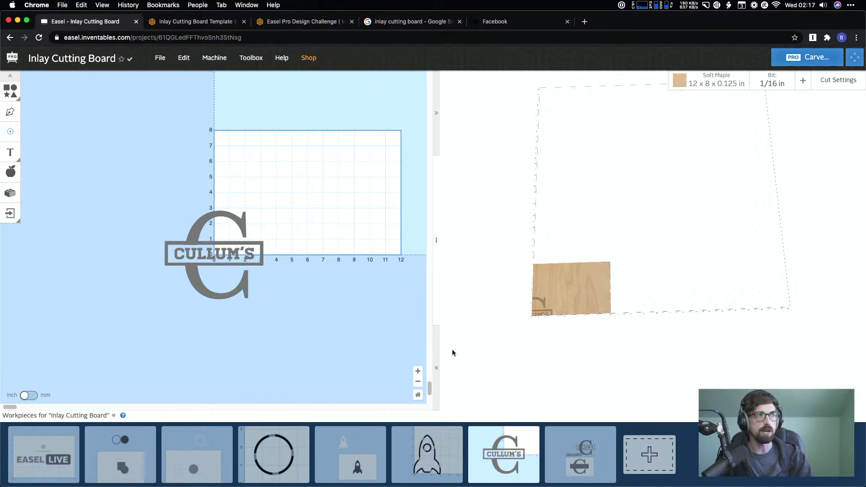
pyautogui.moveTo(491, 311)
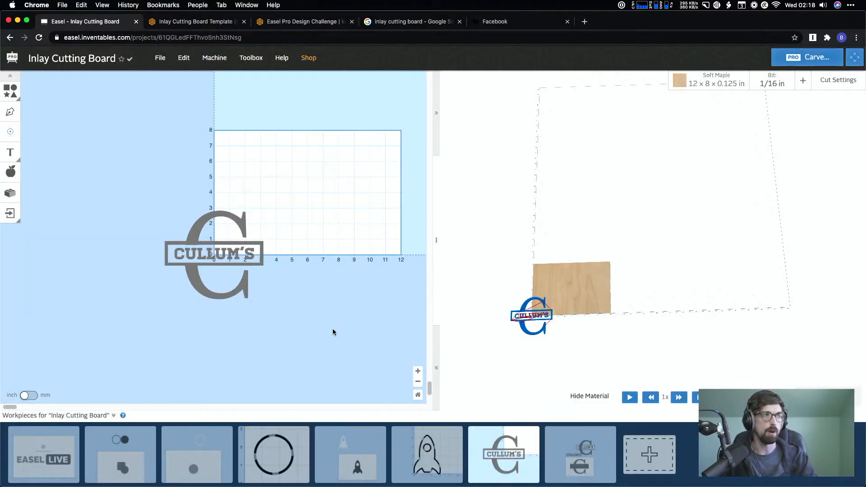
pyautogui.scroll(1, 333, 333)
pyautogui.scroll(1, 333, 333)
pyautogui.moveTo(568, 351); pyautogui.dragTo(549, 332)
pyautogui.scroll(-1, 260, 273)
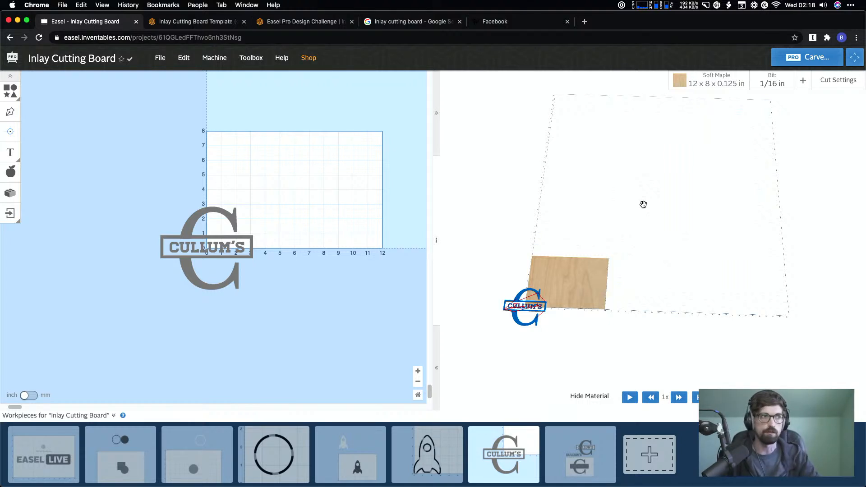
# Step: Undo the monogram's last two position moves
pyautogui.moveTo(139, 184); pyautogui.dragTo(244, 283)
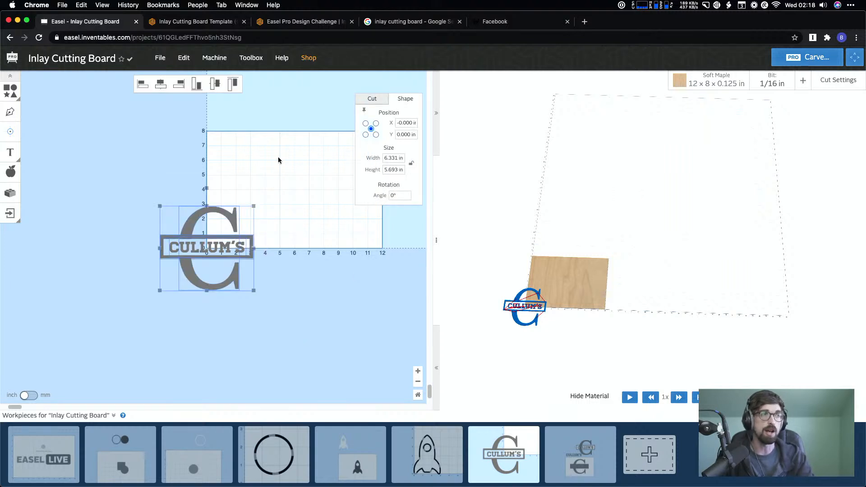
pyautogui.click(204, 113)
pyautogui.click(184, 62)
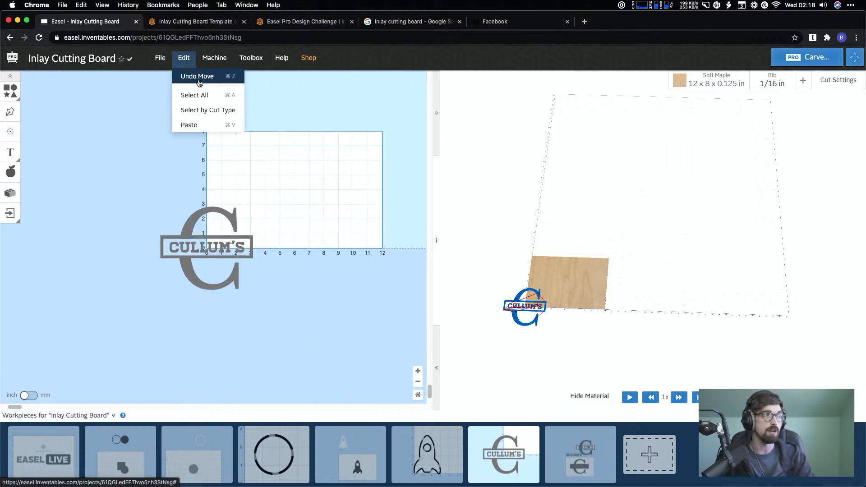
pyautogui.click(198, 76)
pyautogui.click(196, 55)
pyautogui.click(198, 77)
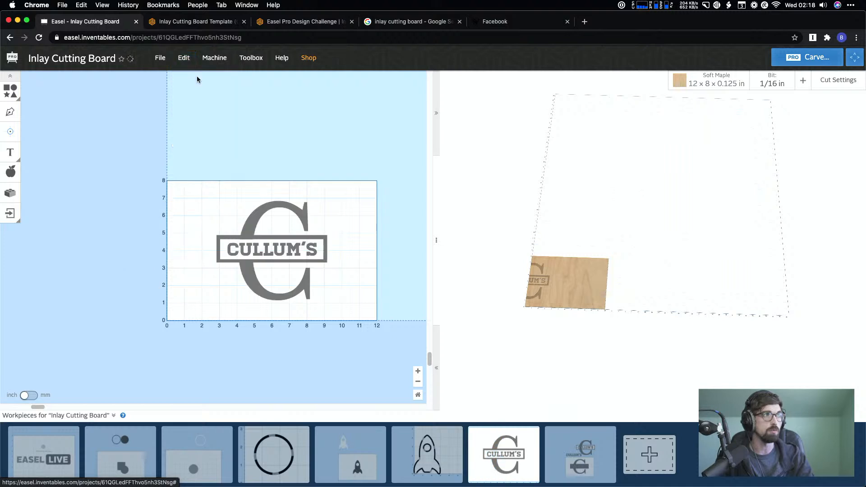
# Step: Load inventables.com in the browser tab holding the inlay cutting board forum post, and open the site's community forum
pyautogui.press('super+Tab')
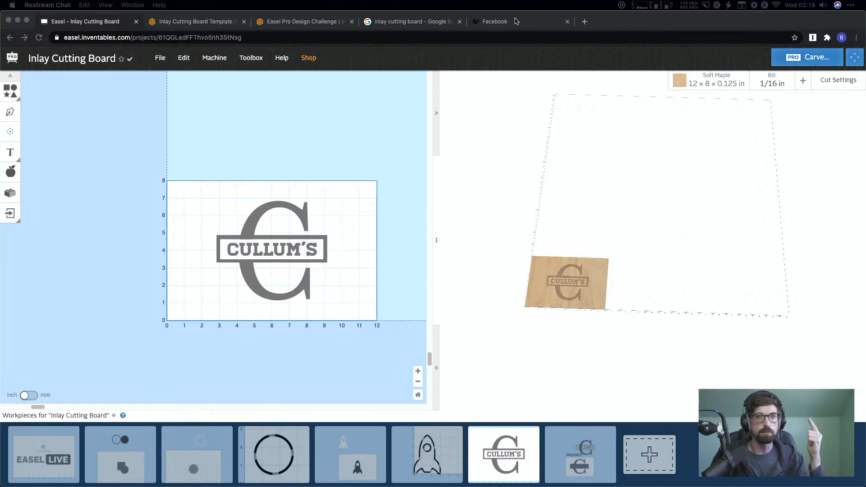
pyautogui.click(169, 30)
pyautogui.click(179, 26)
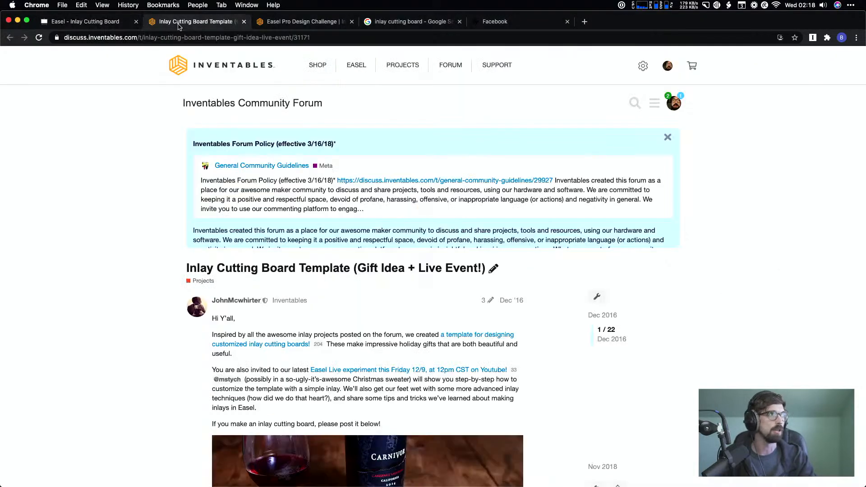
pyautogui.click(161, 34)
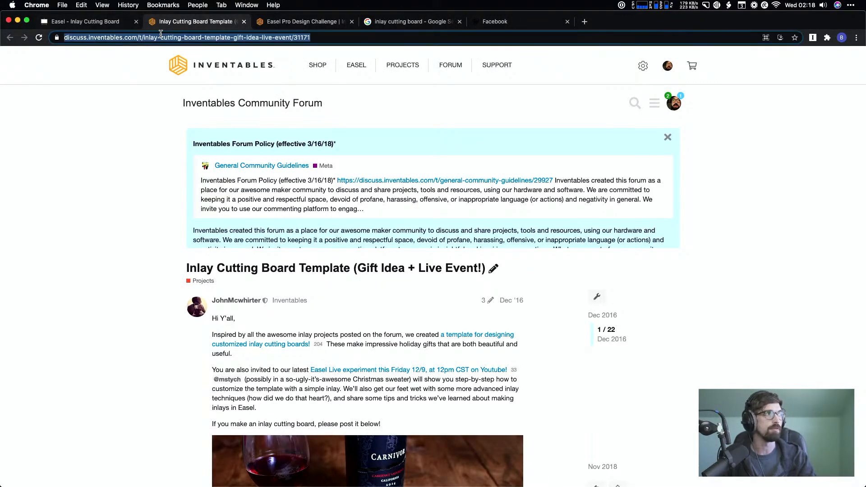
pyautogui.write('inventables.com')
pyautogui.press('Return')
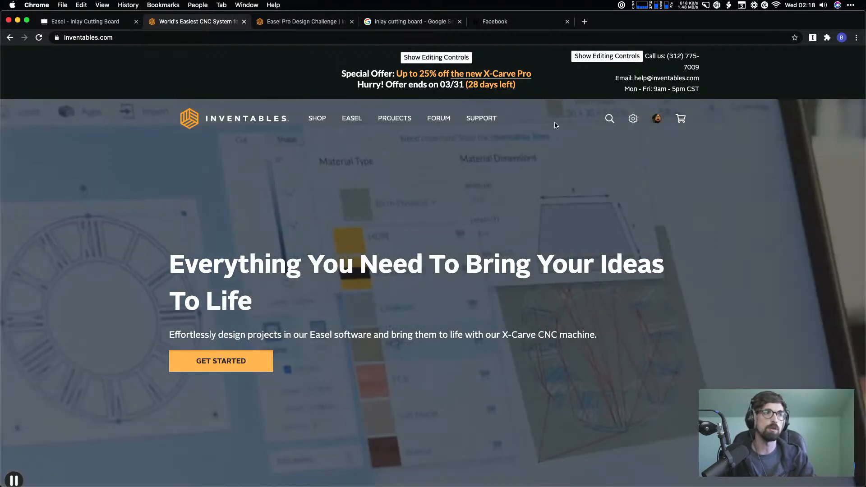
pyautogui.click(442, 118)
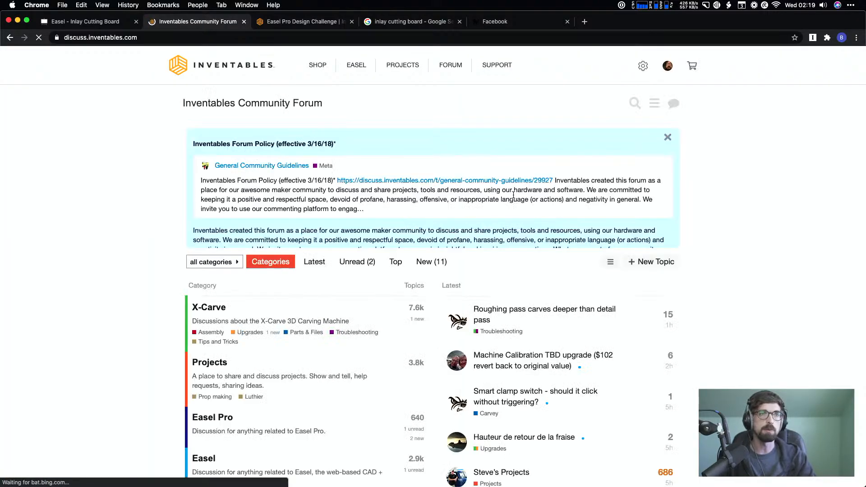
# Step: Look through the categories and latest topics on the Inventables Community Forum
pyautogui.scroll(-3, 724, 173)
pyautogui.scroll(3, 724, 174)
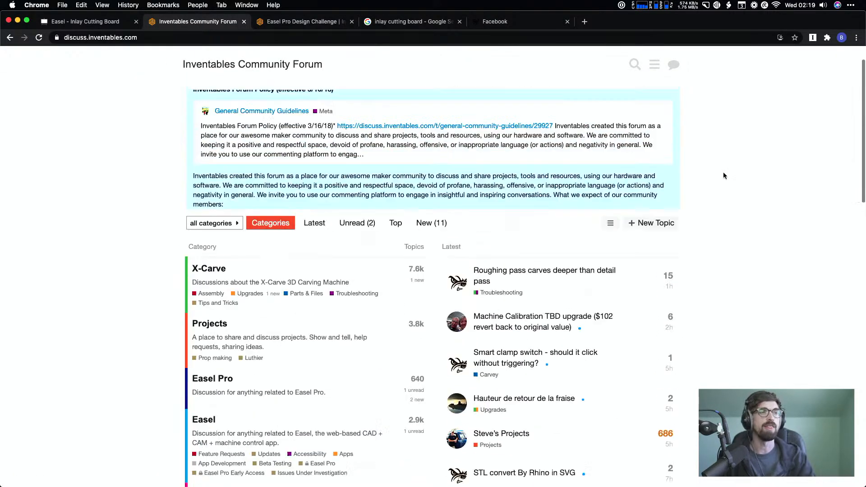
pyautogui.scroll(-3, 589, 339)
pyautogui.scroll(3, 841, 191)
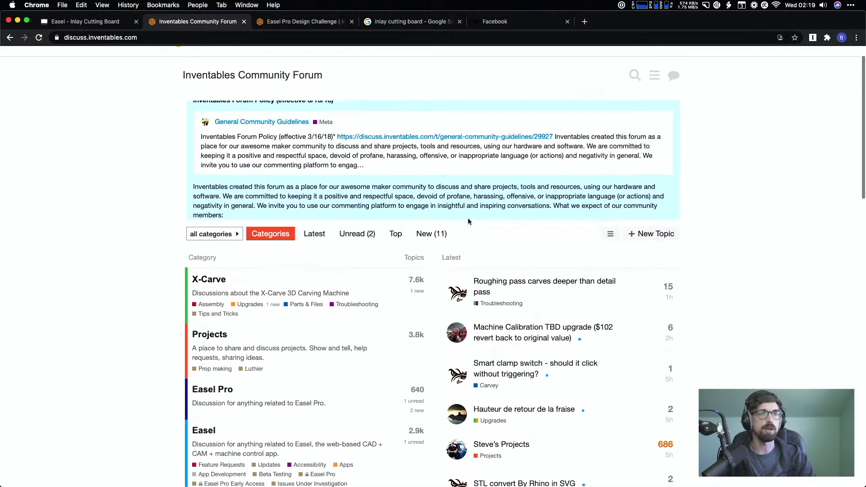
pyautogui.scroll(-2, 597, 342)
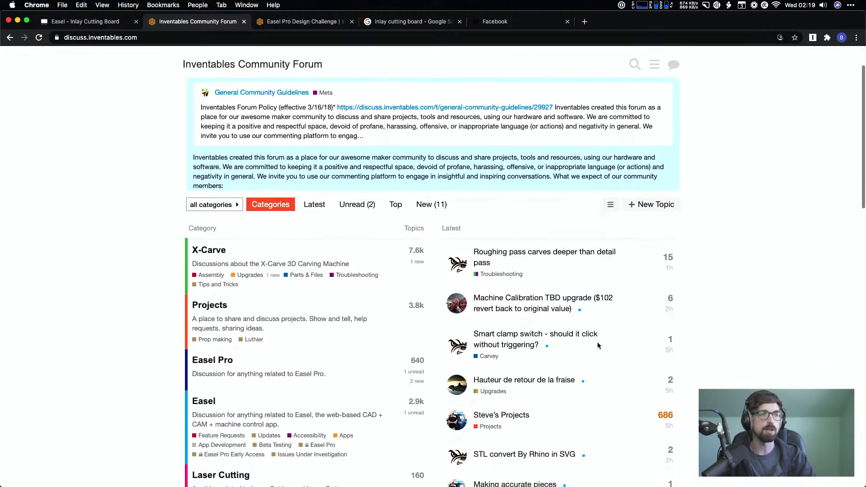
pyautogui.scroll(2, 529, 268)
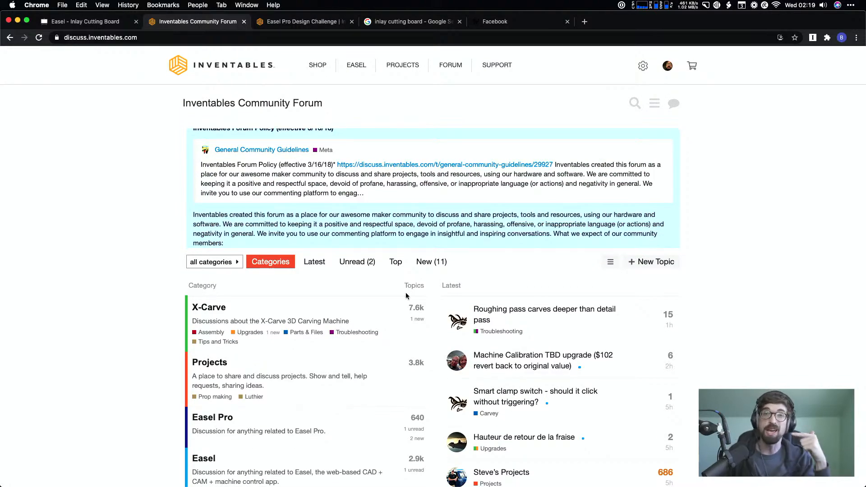
pyautogui.scroll(-1, 429, 350)
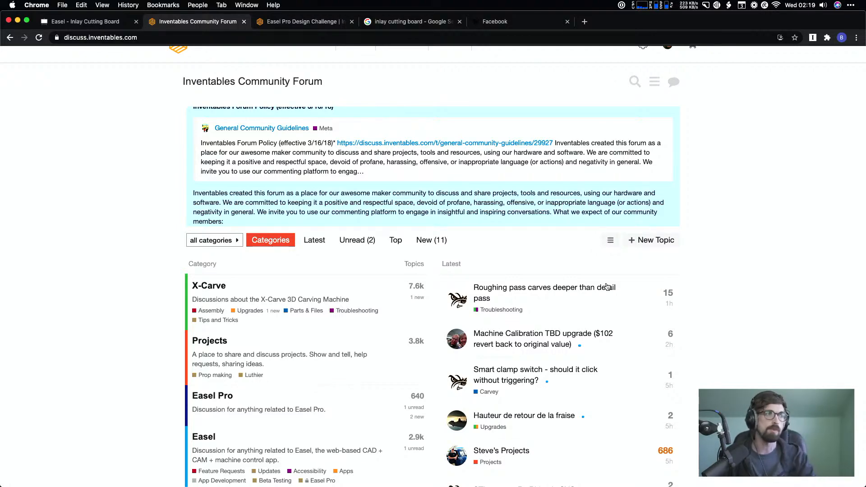
pyautogui.scroll(-3, 631, 261)
pyautogui.scroll(3, 631, 261)
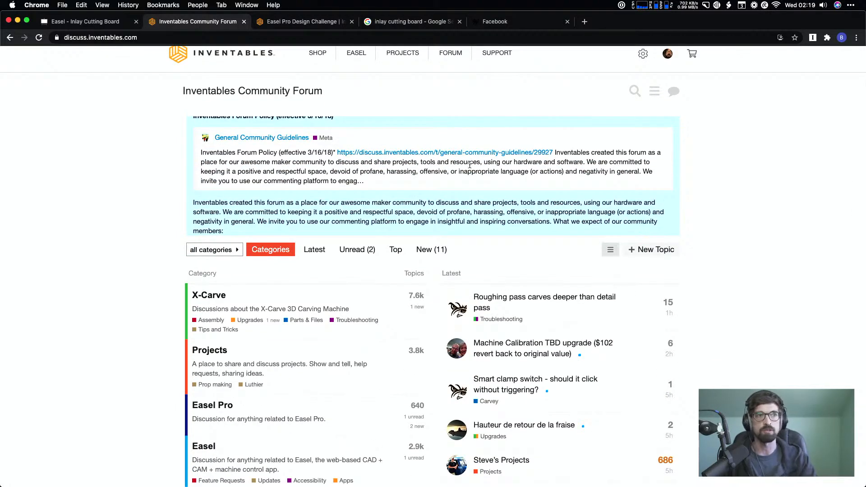